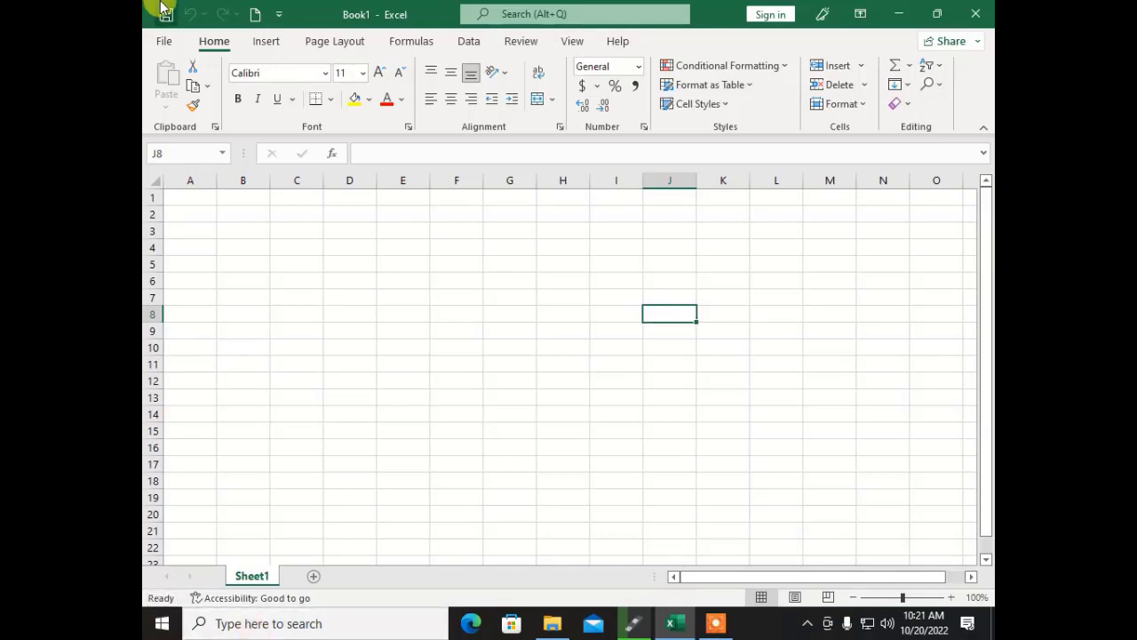
Step: Switch the blank sheet to Page Layout view
{"action": "left_click", "coordinate": [795, 598]}
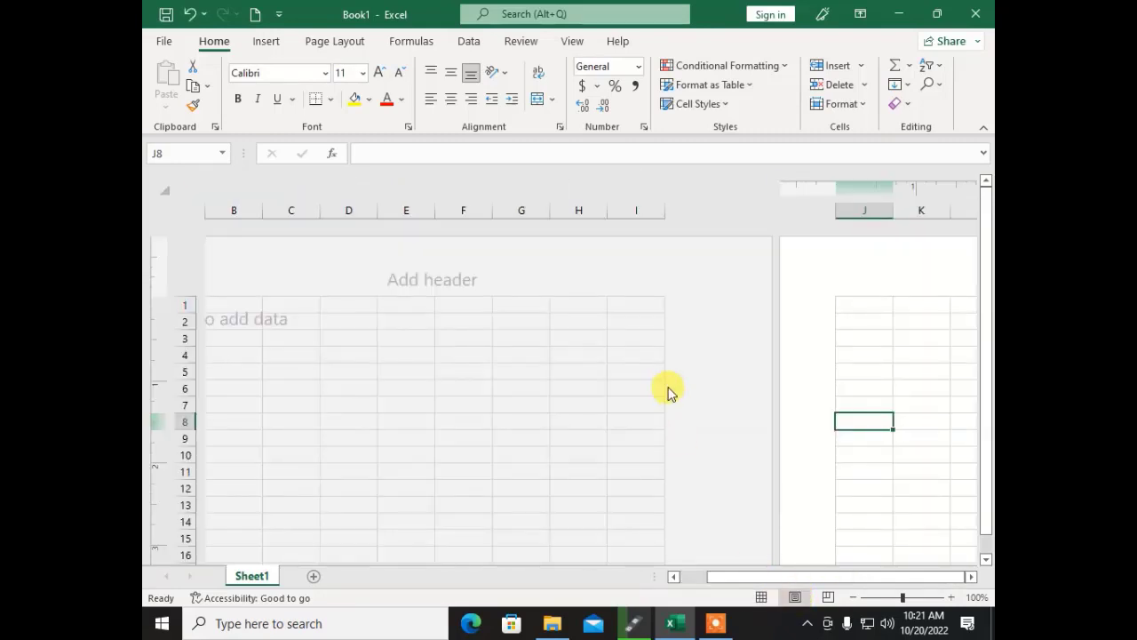
{"action": "left_click", "coordinate": [428, 371]}
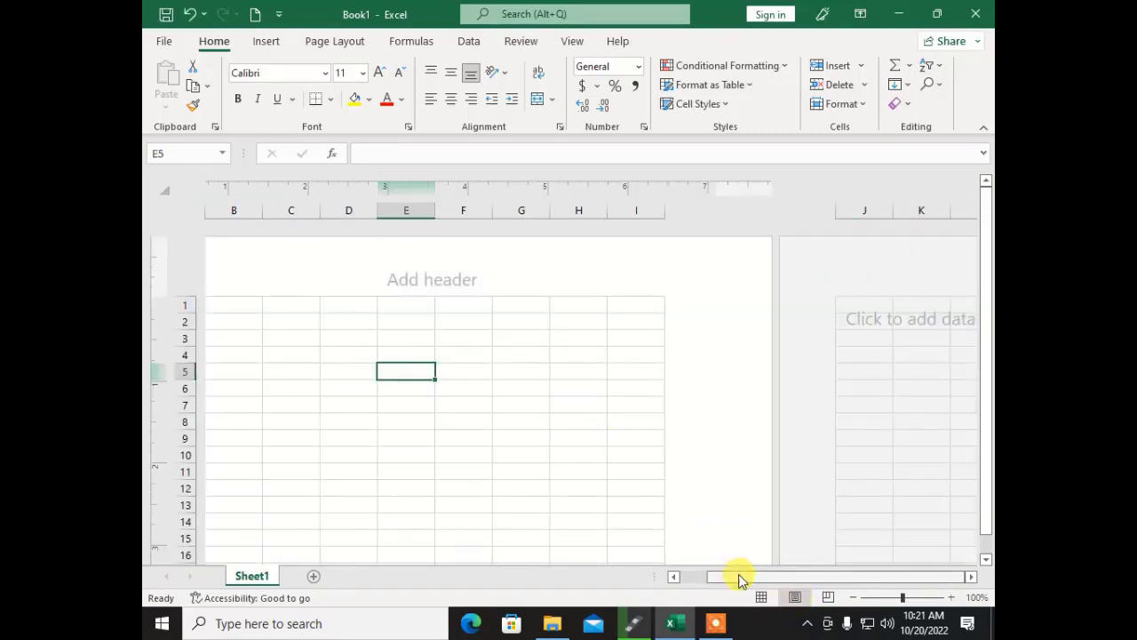
{"action": "left_click_drag", "start_coordinate": [738, 576], "coordinate": [685, 576]}
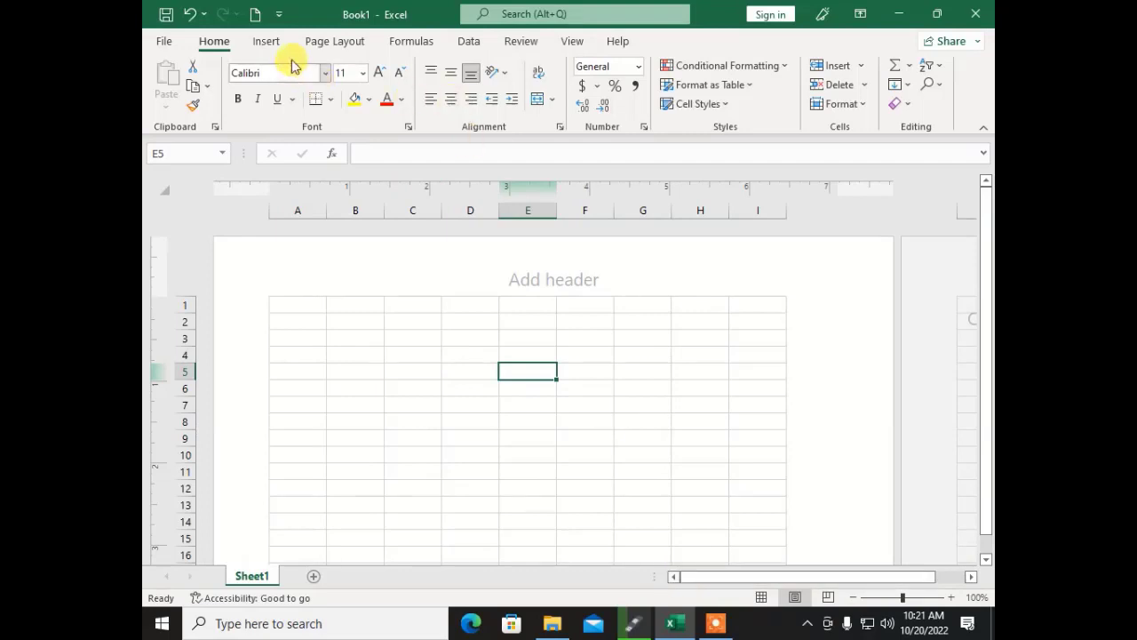
Step: Set the page orientation to Landscape, check the whole page, then select A1
{"action": "left_click", "coordinate": [318, 44]}
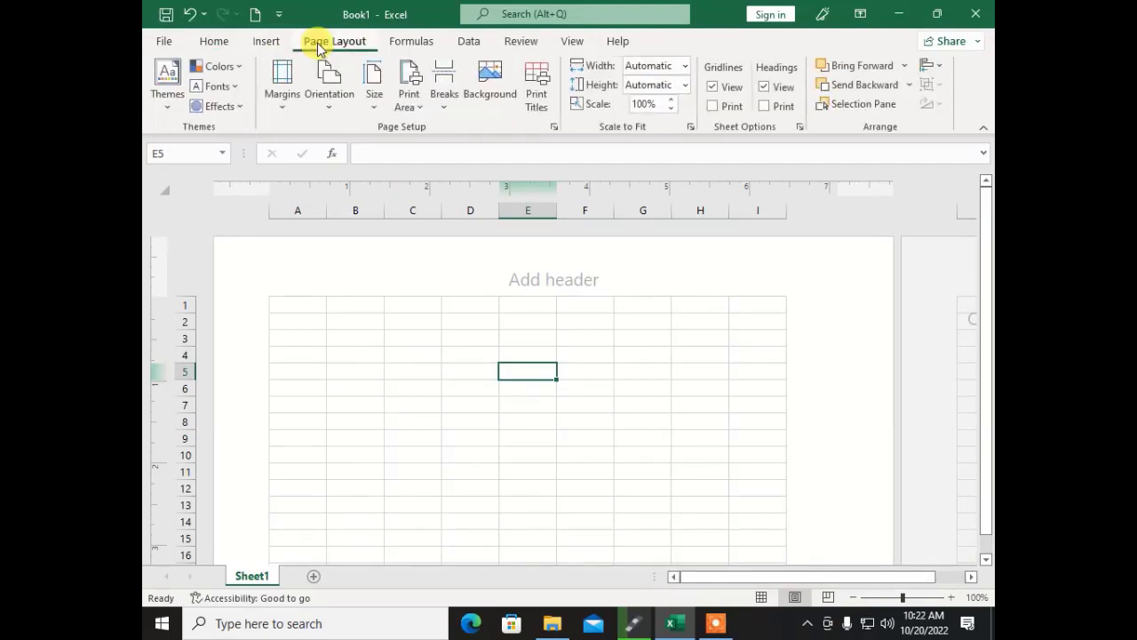
{"action": "left_click", "coordinate": [333, 91]}
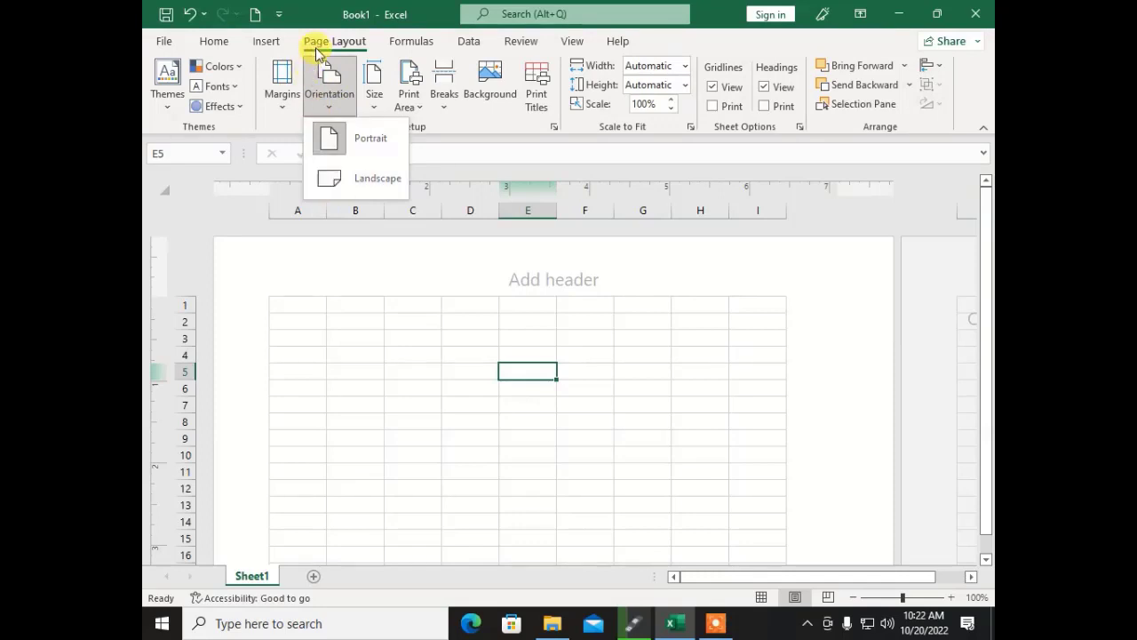
{"action": "left_click", "coordinate": [346, 187]}
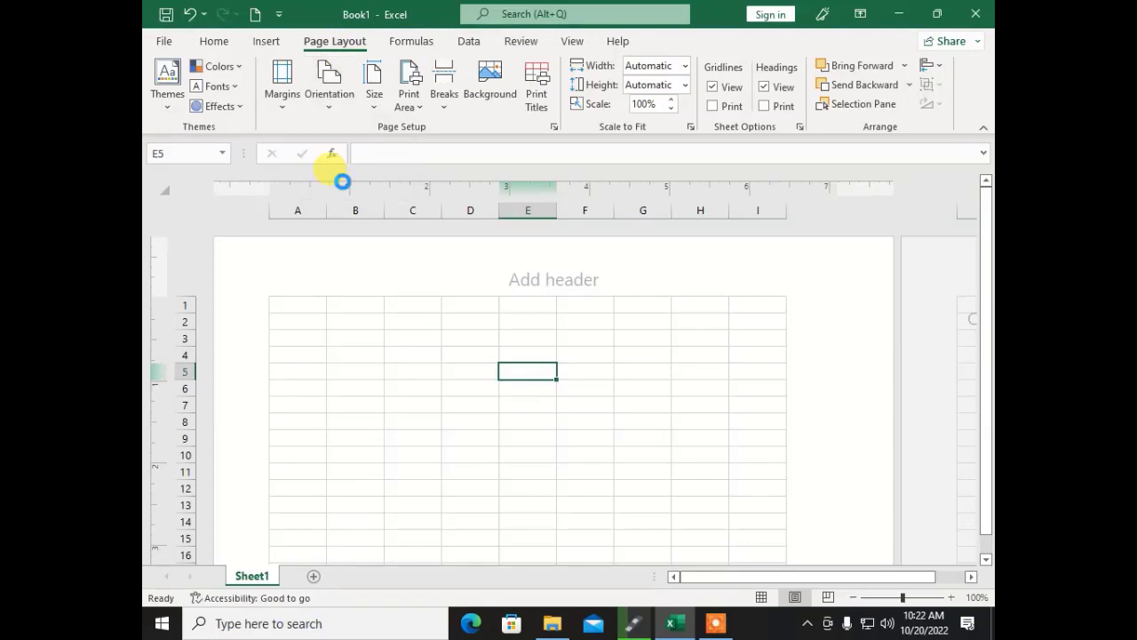
{"action": "left_click", "coordinate": [875, 597]}
{"action": "scroll", "coordinate": [604, 384], "scroll_direction": "down", "scroll_amount": 3}
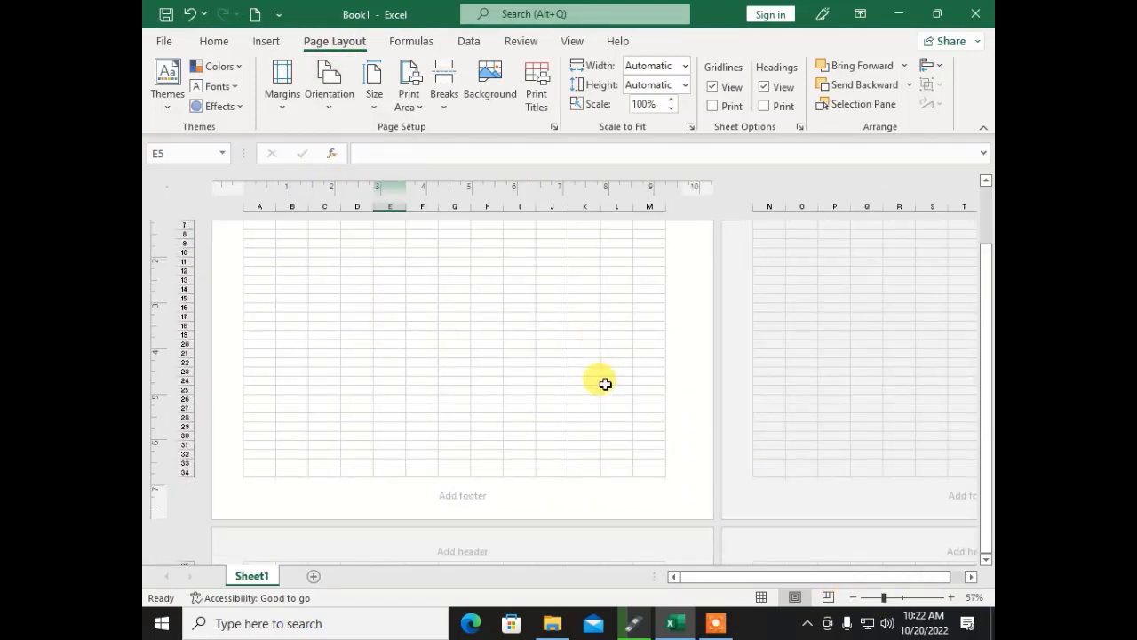
{"action": "scroll", "coordinate": [604, 384], "scroll_direction": "up", "scroll_amount": 3}
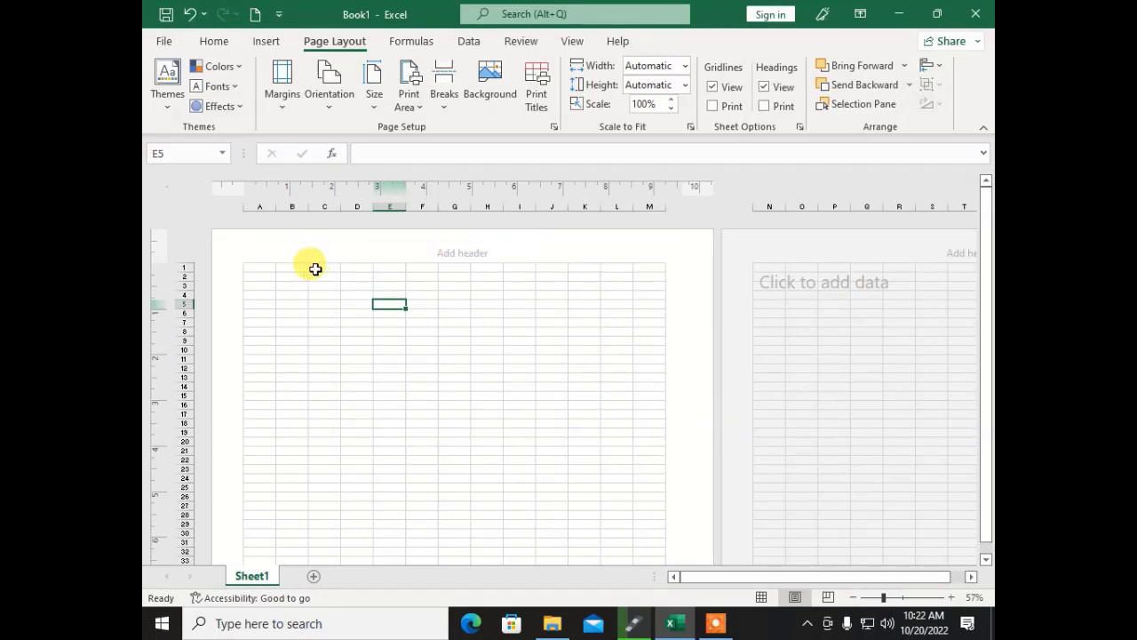
{"action": "left_click", "coordinate": [267, 266]}
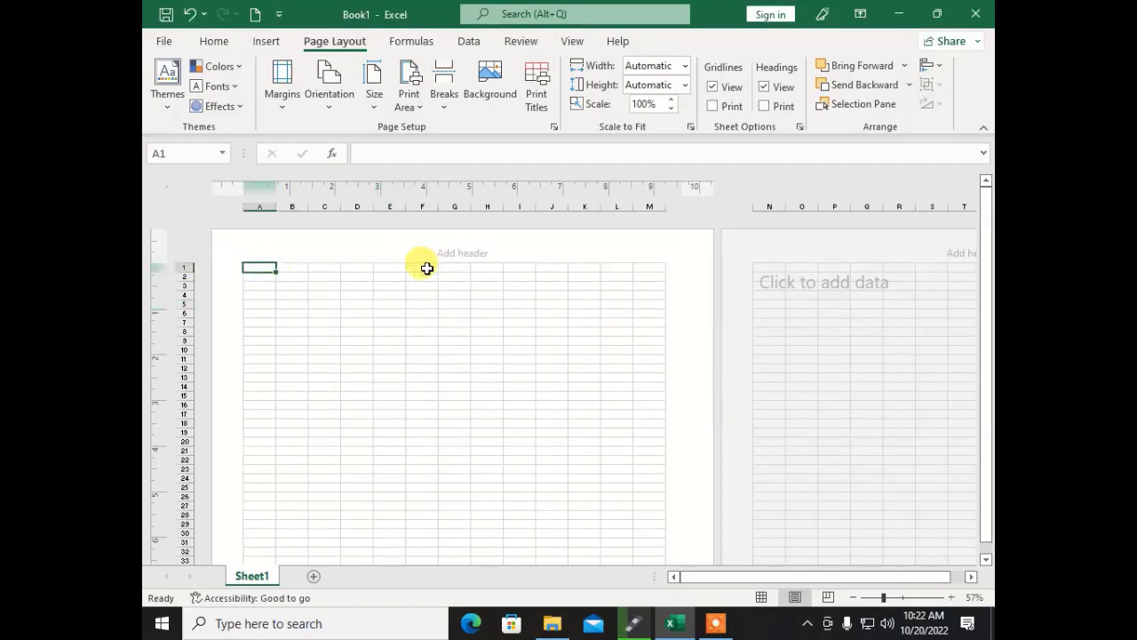
{"action": "left_click", "coordinate": [900, 596]}
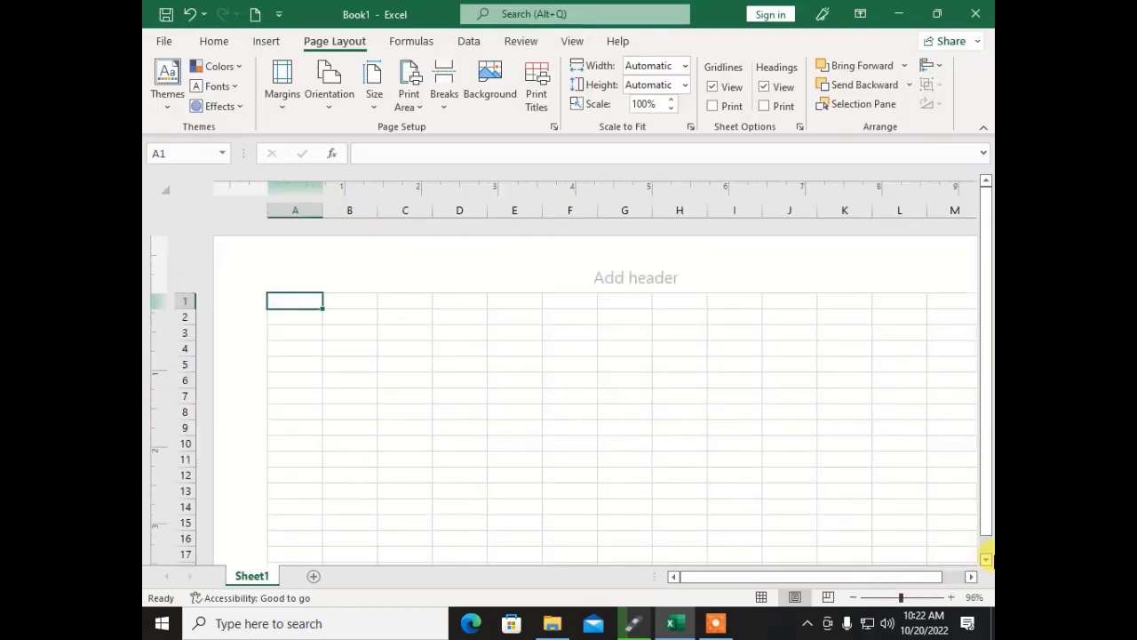
Step: Enter 'Professional Institute Of Computer Training' with its Abbottabad plaza address in A1
{"action": "type", "text": "Profe"}
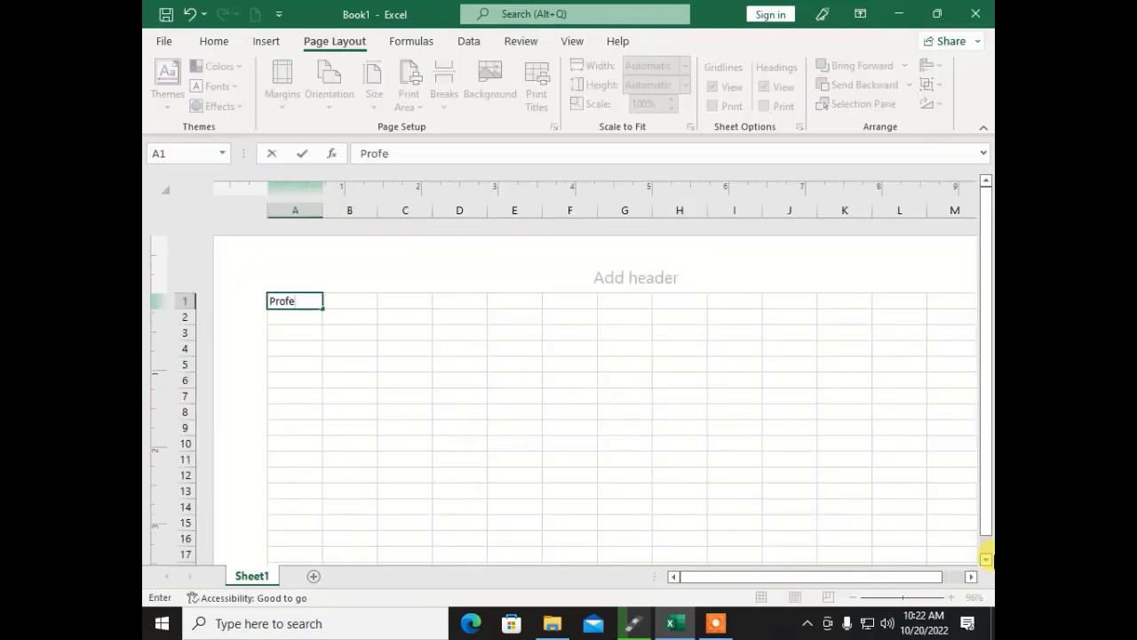
{"action": "type", "text": "ssional Institu"}
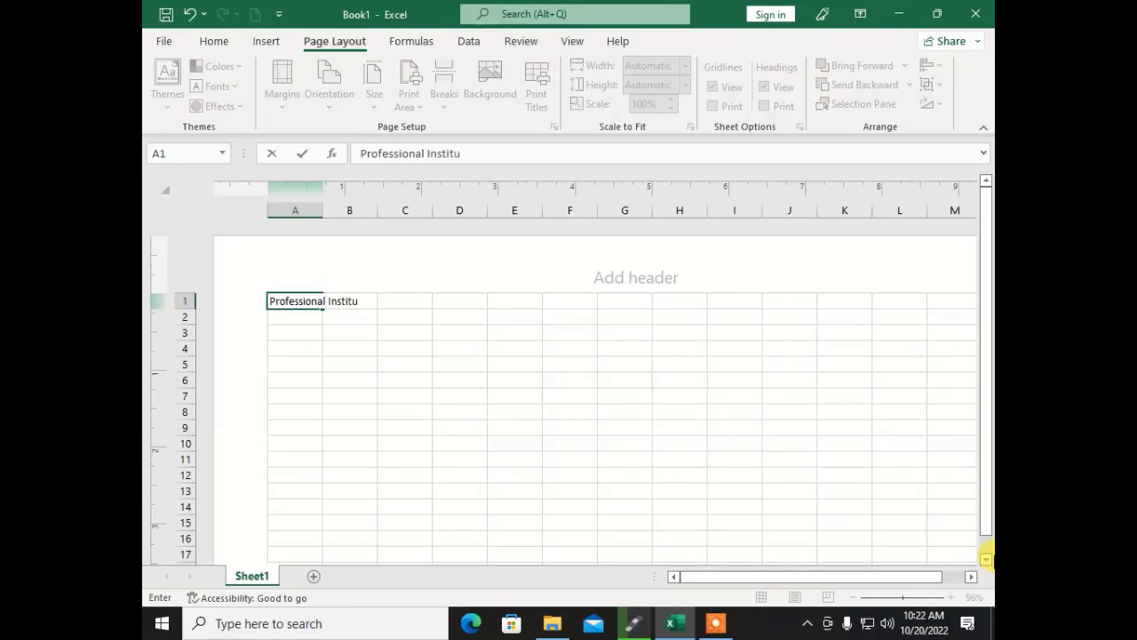
{"action": "type", "text": "te Of Computer"}
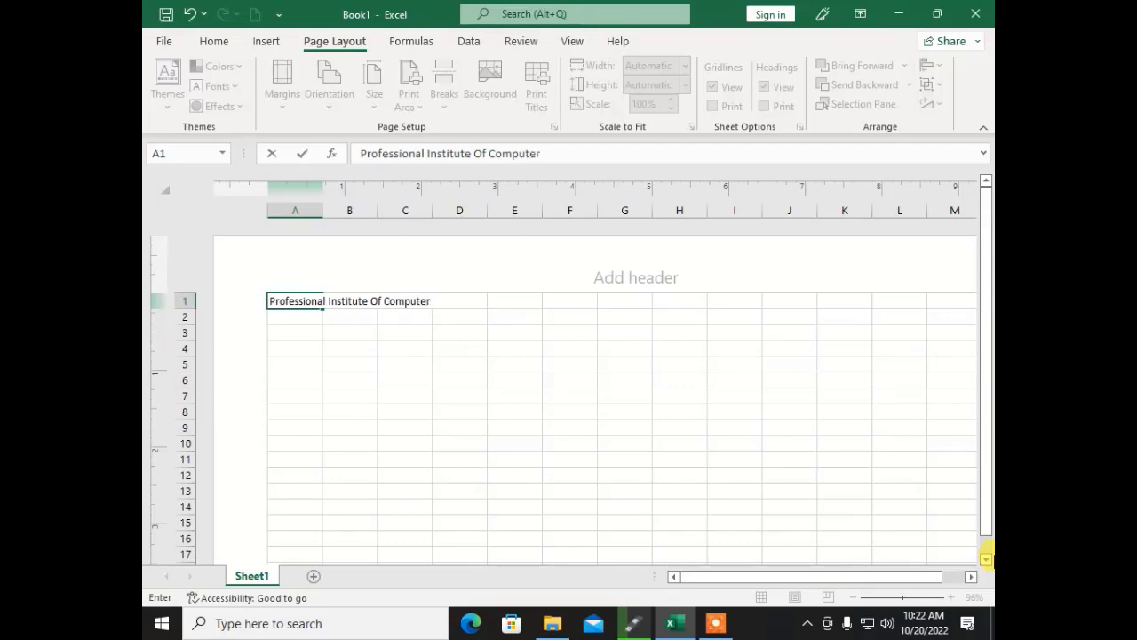
{"action": "type", "text": " Training Yousaf"}
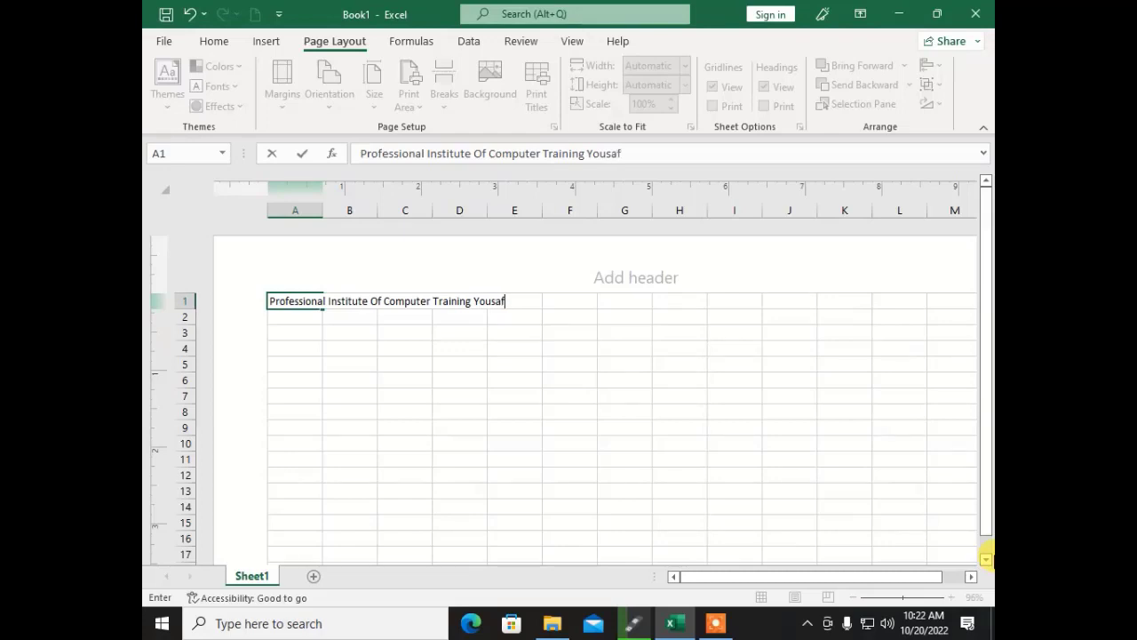
{"action": "type", "text": " Jamal Plaza Abb"}
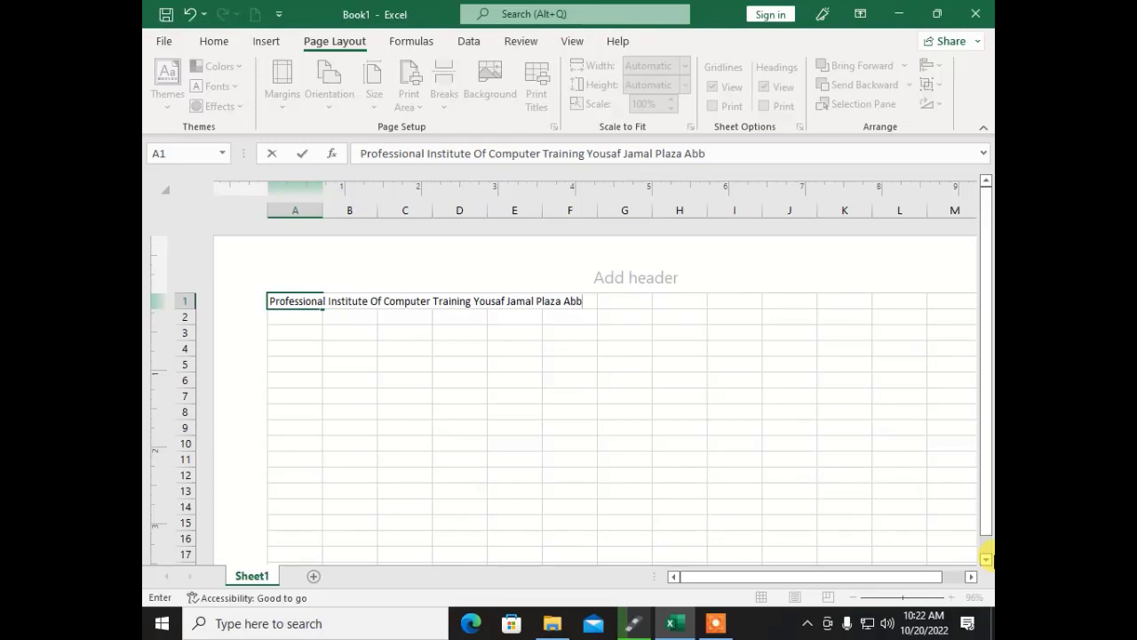
{"action": "type", "text": "ottabad"}
{"action": "key", "text": "Return"}
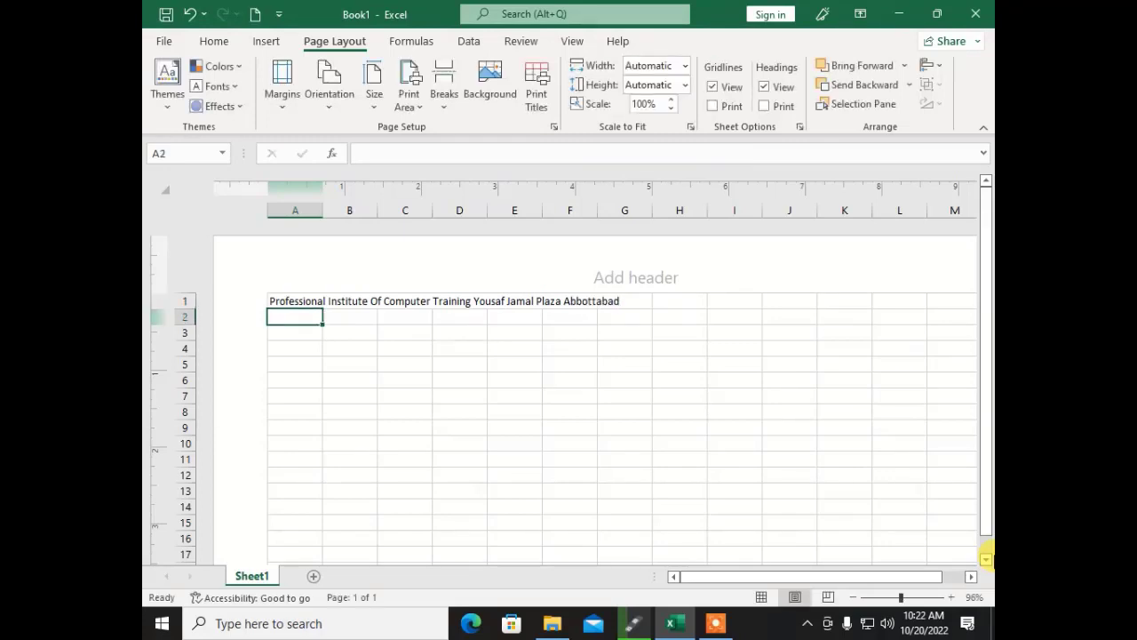
{"action": "key", "text": "Right"}
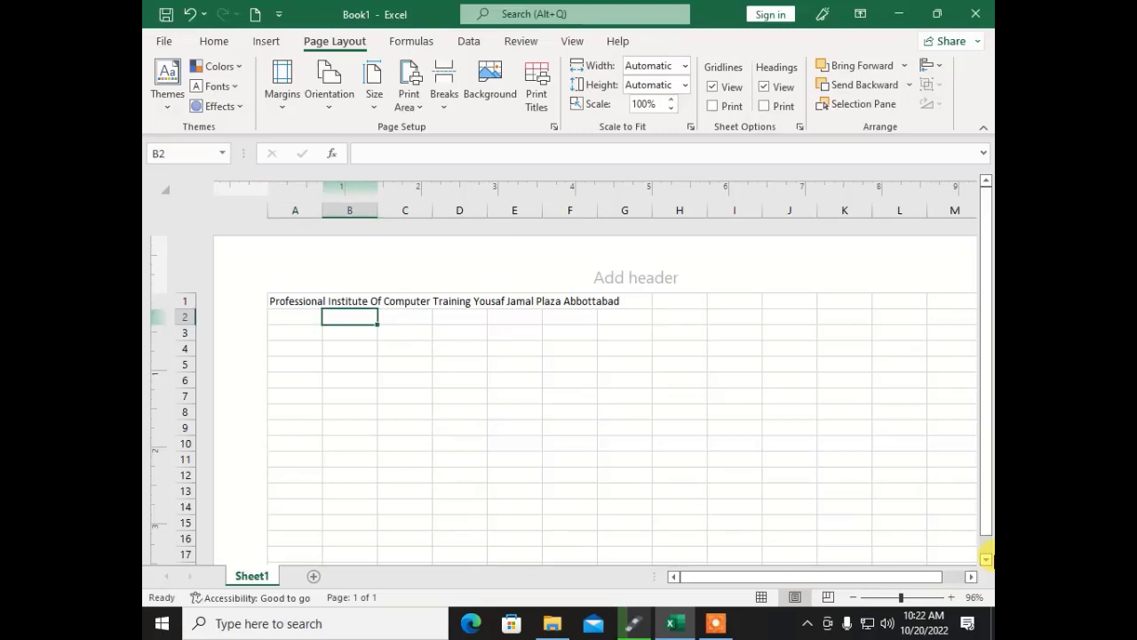
{"action": "key", "text": "Left"}
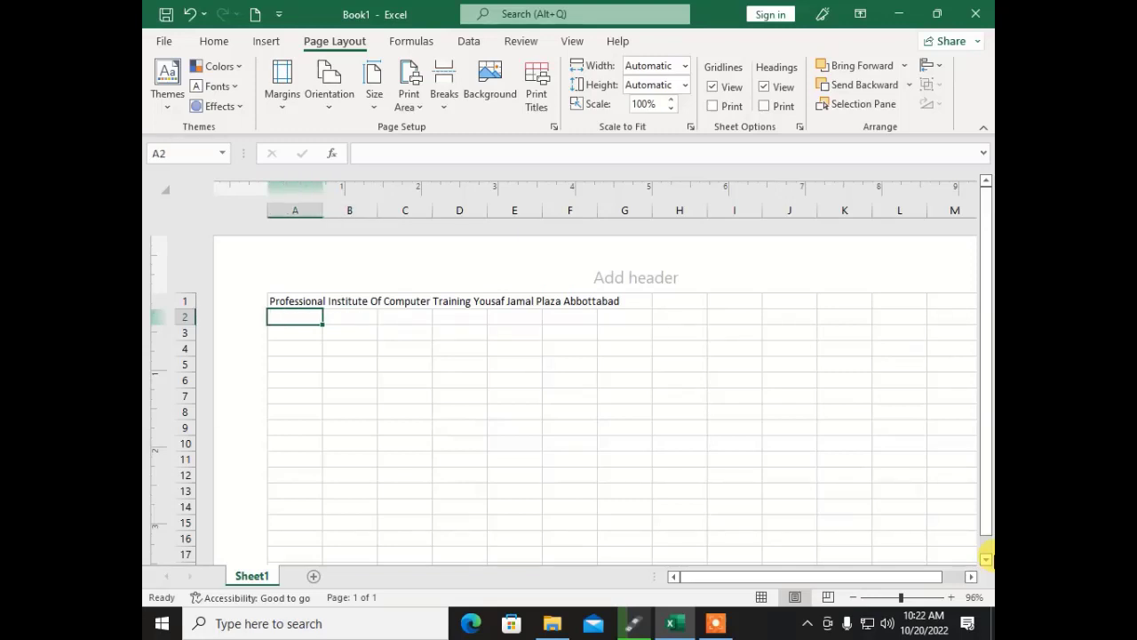
Step: Type 'Affiliated With KPK BTE/TTB/SDC/TTEC/SDA Peshawar and NAVTTC Isb' in A2 and 'Salary Slip' in A3
{"action": "type", "text": "Affiliate"}
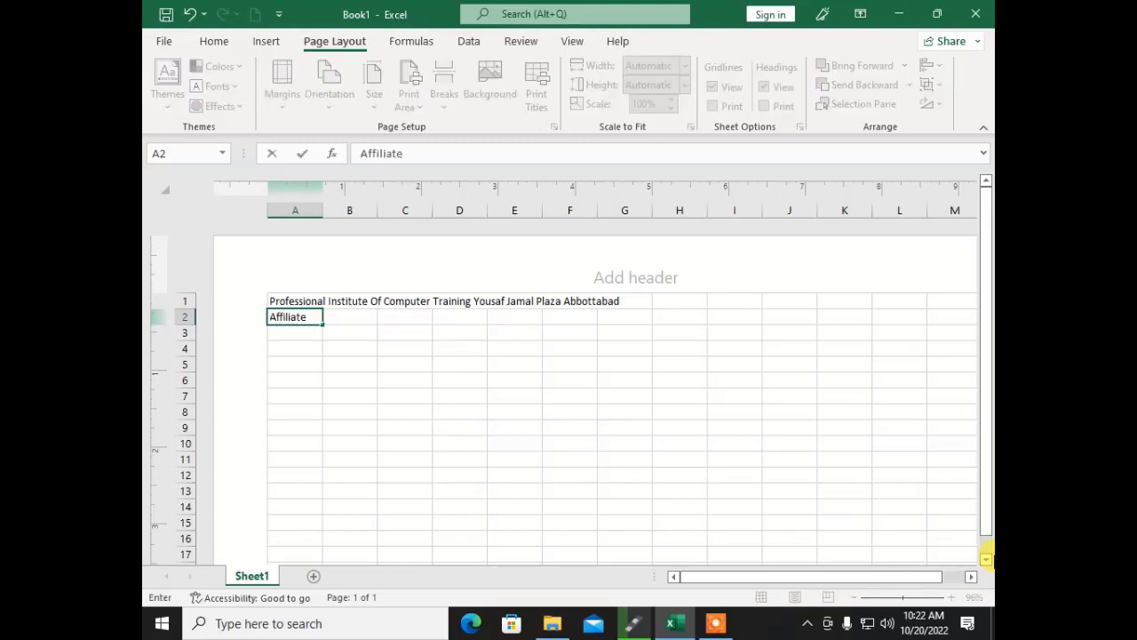
{"action": "type", "text": "d With KPK"}
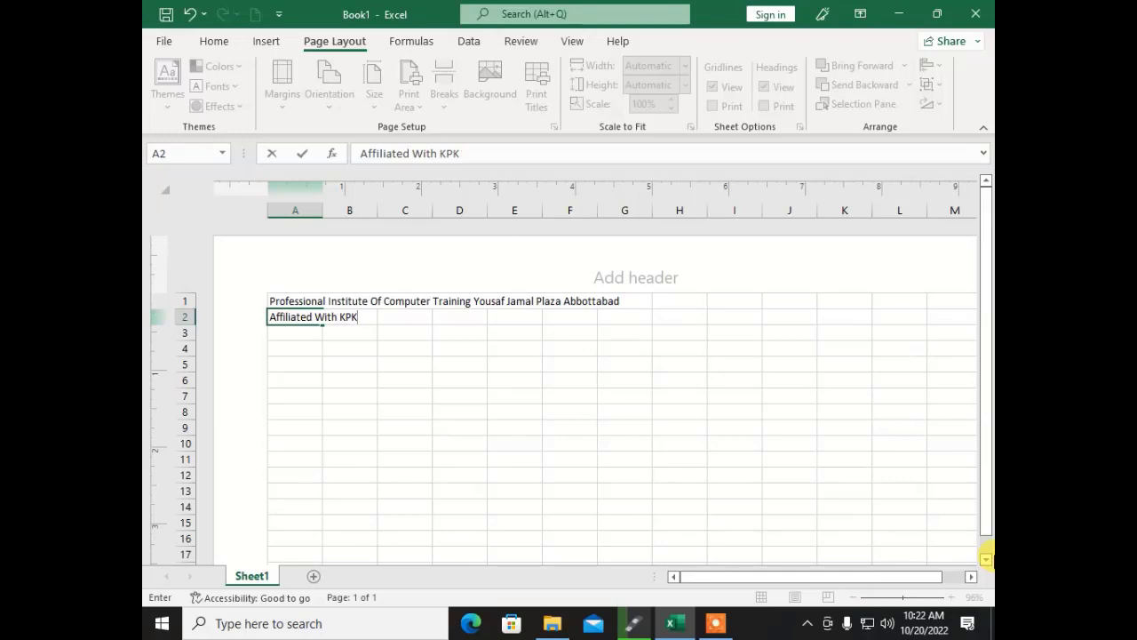
{"action": "type", "text": "J BTE"}
{"action": "type", "text": "/TTB/"}
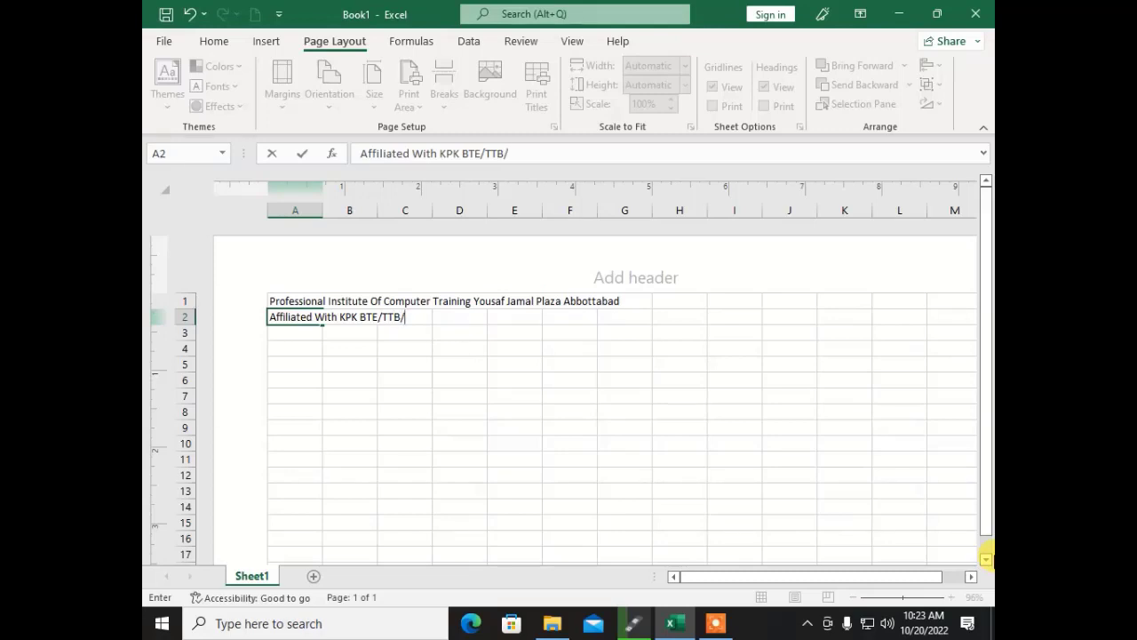
{"action": "type", "text": "SDC/TTEC"}
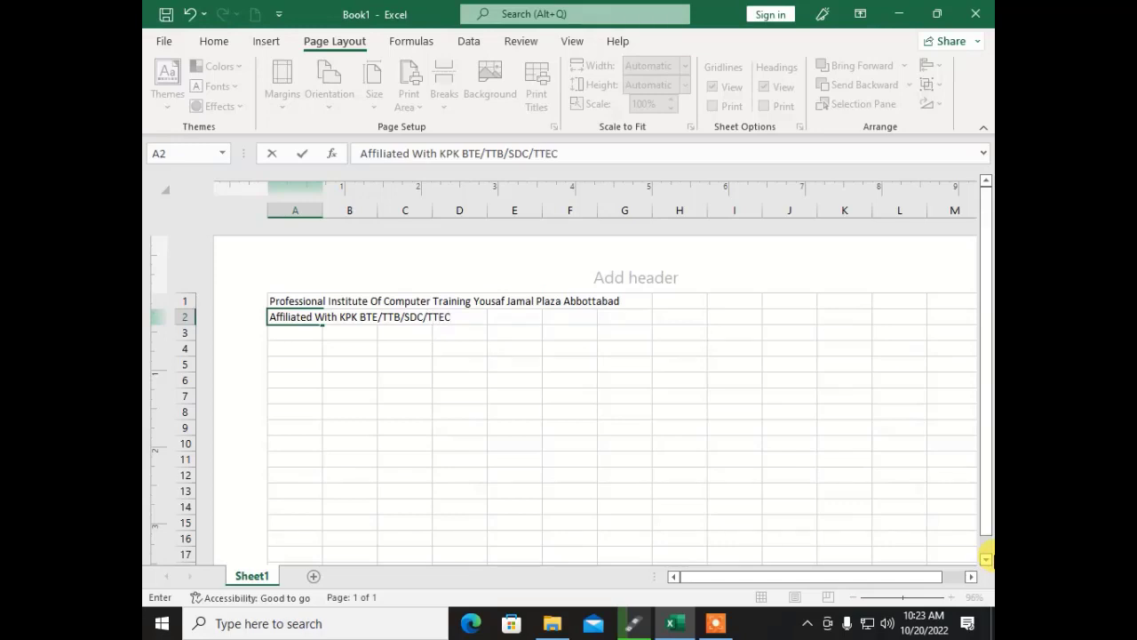
{"action": "type", "text": "/SDA Peshawar"}
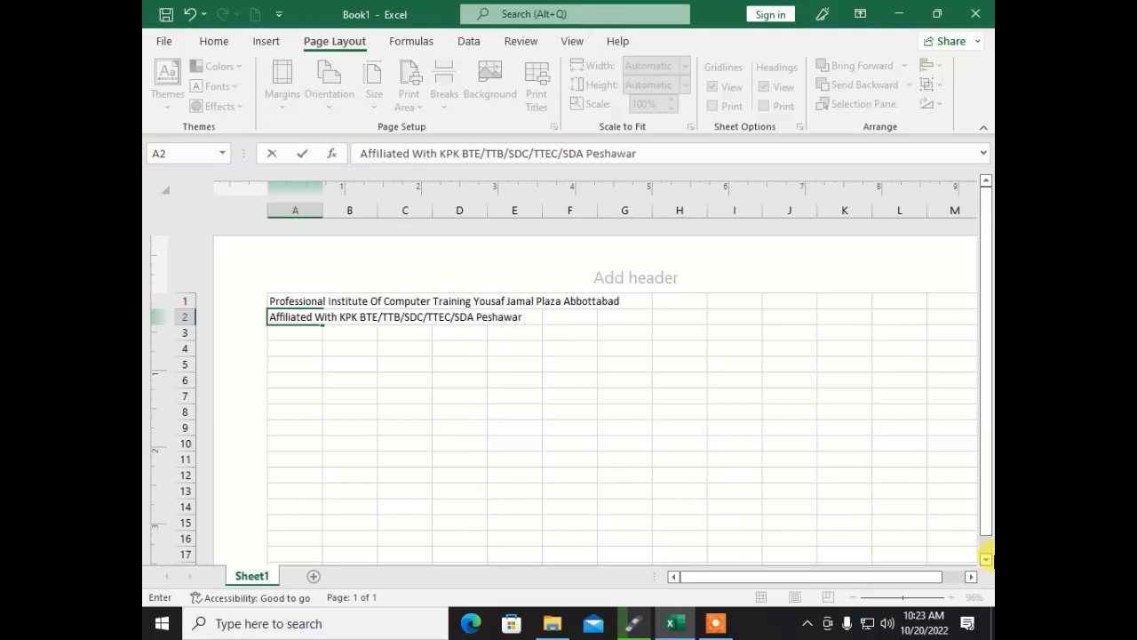
{"action": "type", "text": " and Na"}
{"action": "key", "text": "BackSpace"}
{"action": "key", "text": "BackSpace"}
{"action": "type", "text": "AVTTC "}
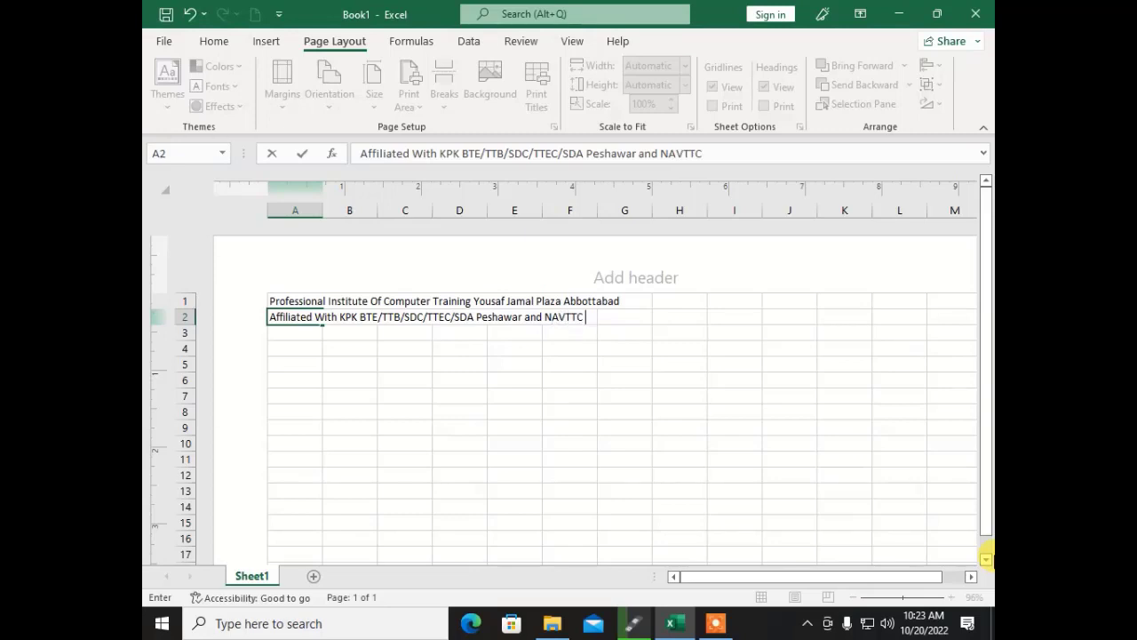
{"action": "type", "text": "Isb"}
{"action": "key", "text": "Return"}
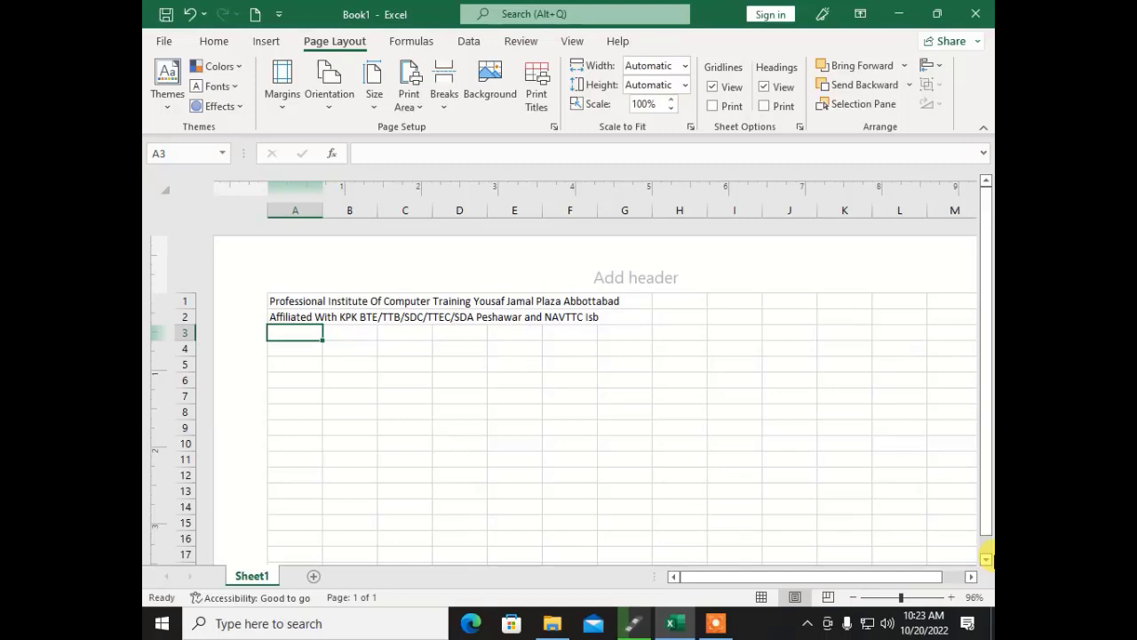
{"action": "type", "text": "Salary"}
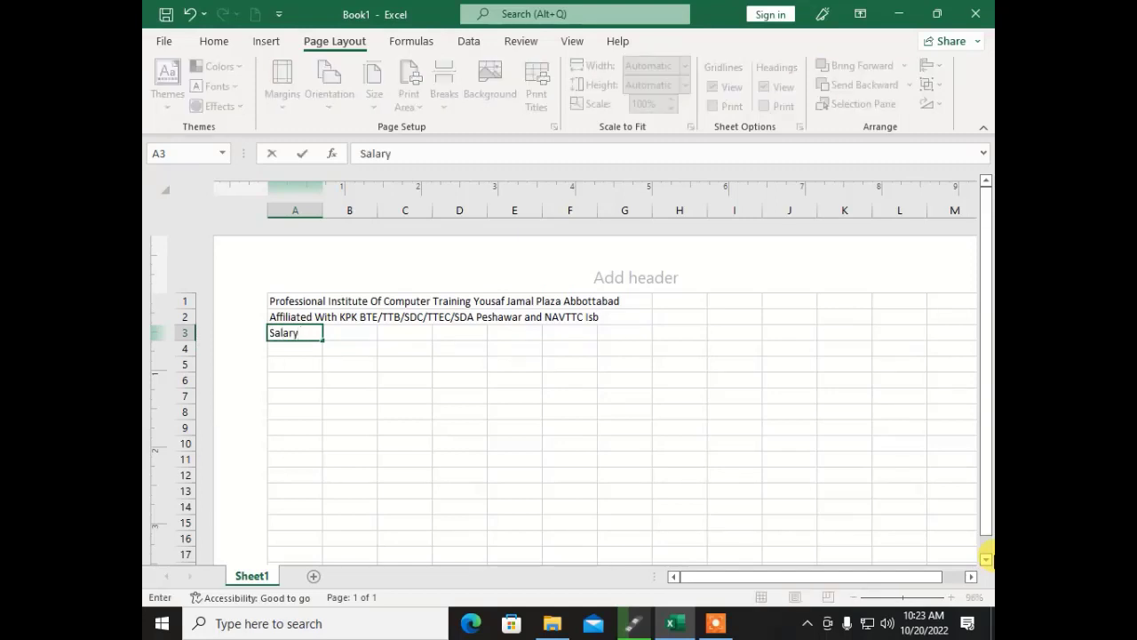
{"action": "type", "text": " Slip"}
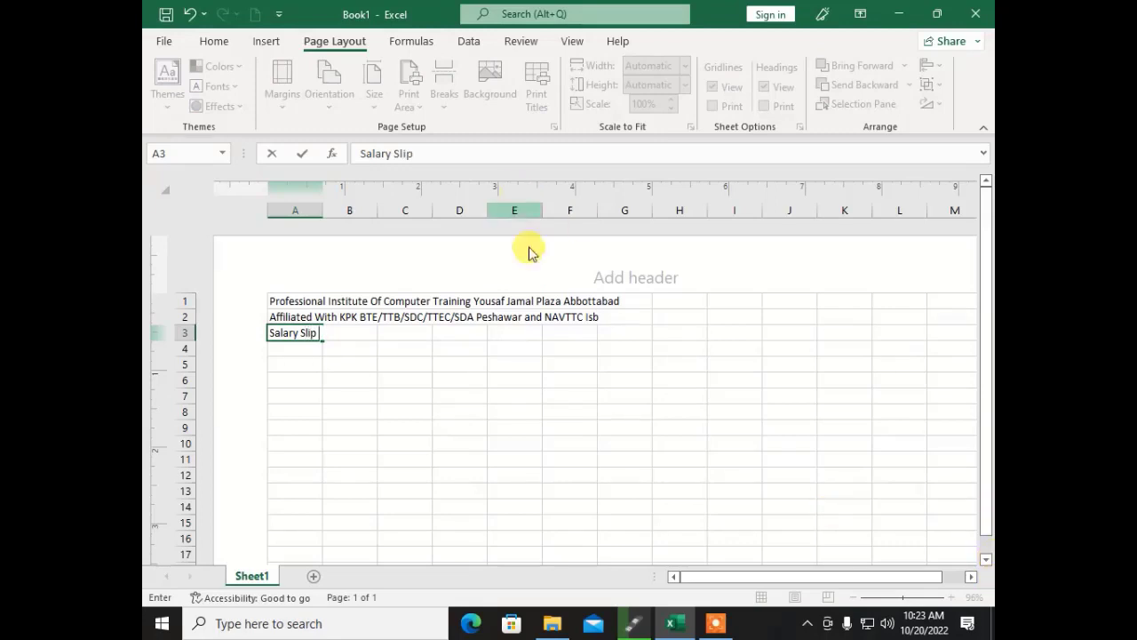
{"action": "left_click", "coordinate": [570, 410]}
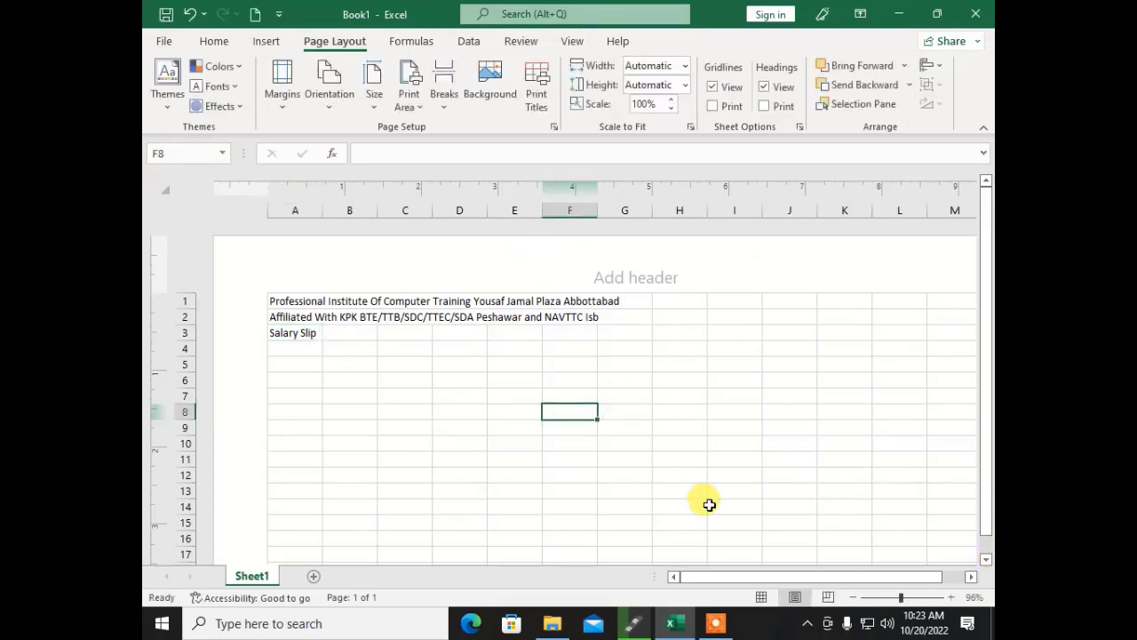
Step: Merge and centre the institute title across A1:H1
{"action": "left_click", "coordinate": [882, 597]}
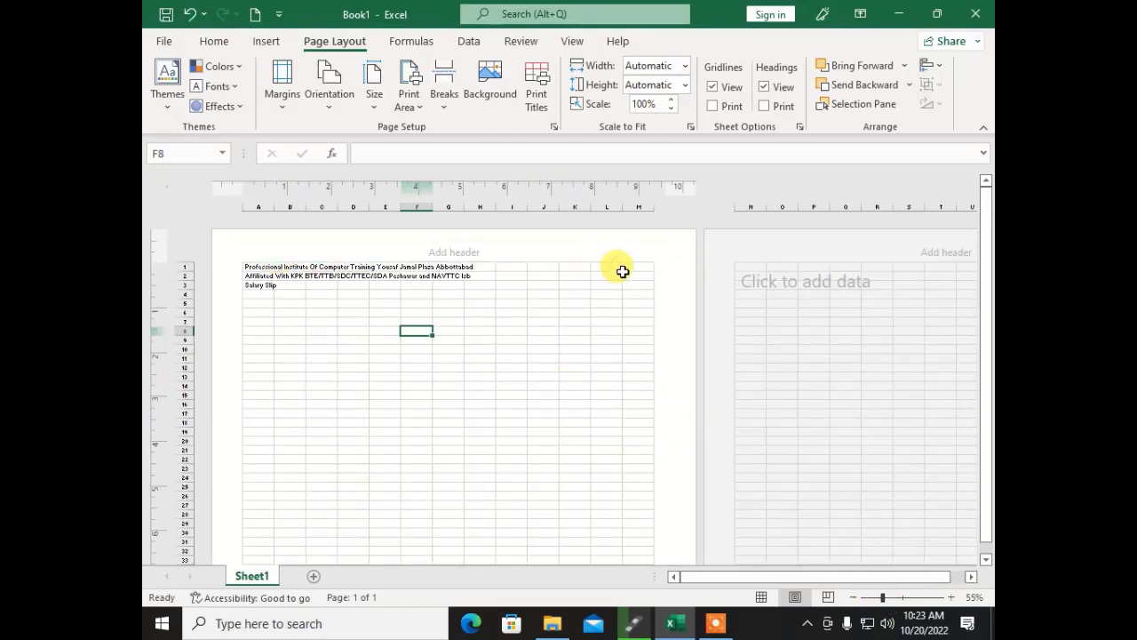
{"action": "left_click_drag", "start_coordinate": [642, 267], "coordinate": [251, 265]}
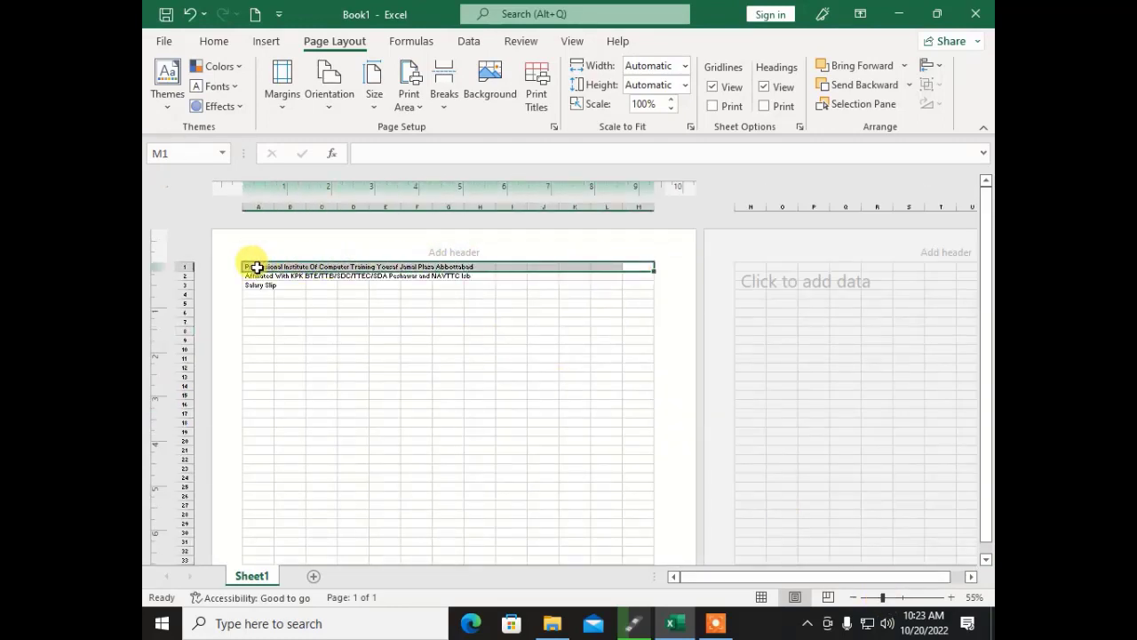
{"action": "left_click", "coordinate": [211, 43]}
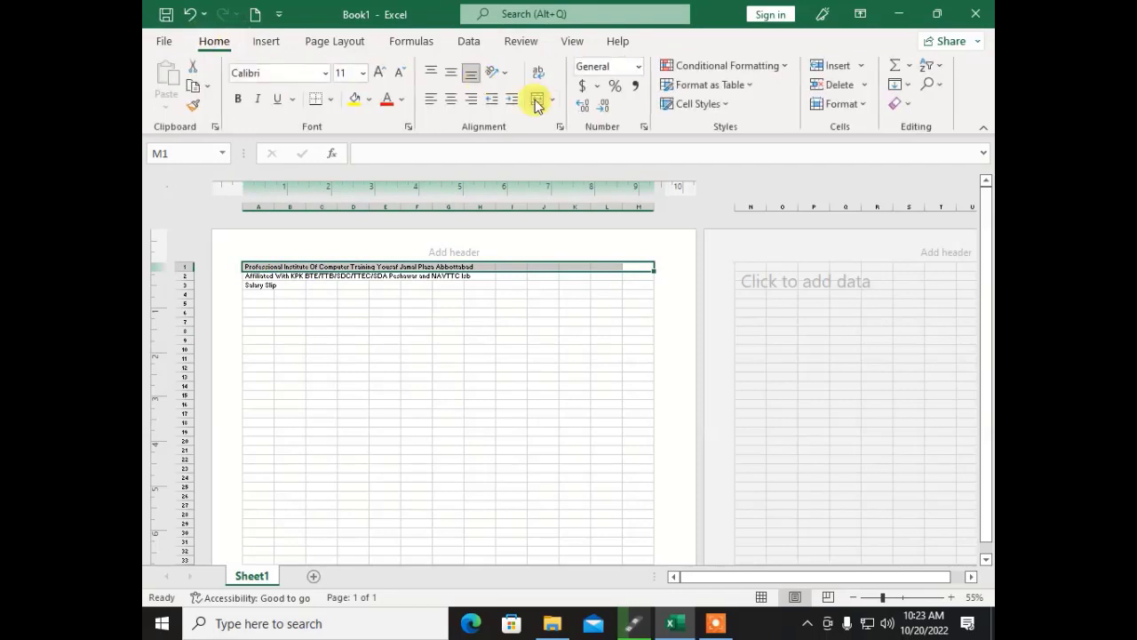
{"action": "left_click", "coordinate": [536, 101]}
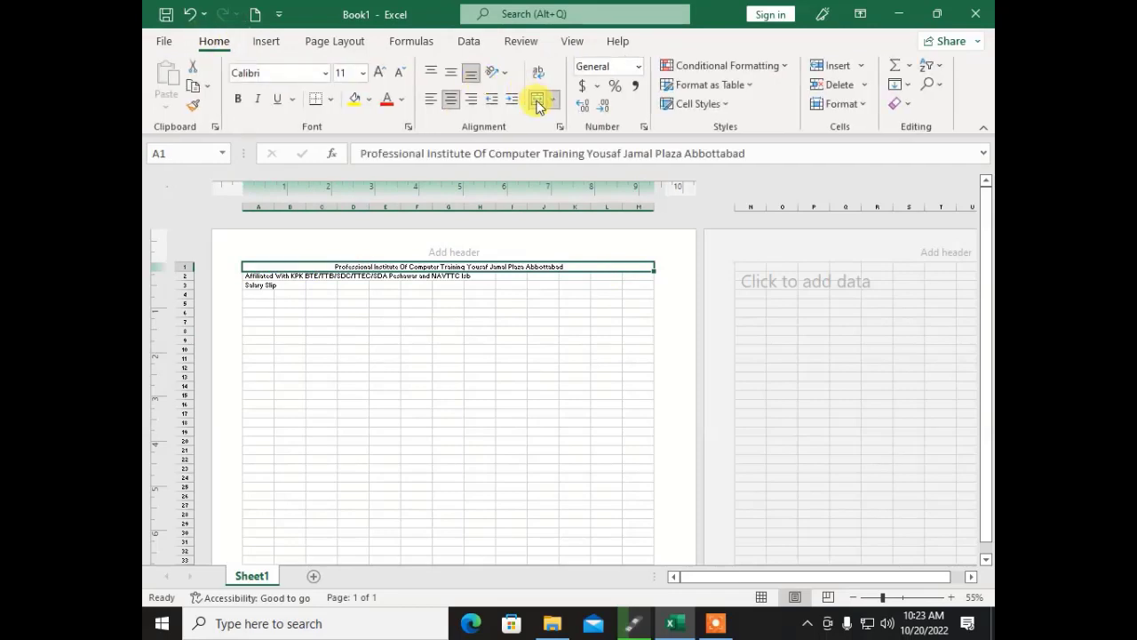
Step: Set the title font to Bahnschrift at size 18
{"action": "left_click", "coordinate": [379, 75]}
{"action": "left_click", "coordinate": [378, 75]}
{"action": "left_click", "coordinate": [378, 75]}
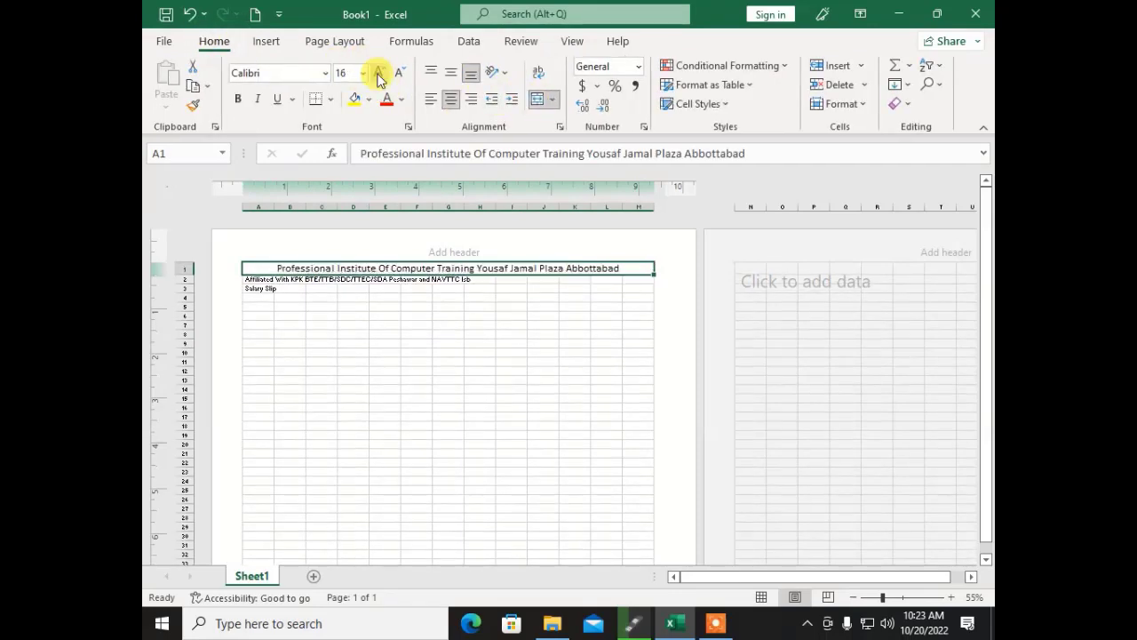
{"action": "left_click", "coordinate": [379, 75]}
{"action": "left_click", "coordinate": [379, 75]}
{"action": "left_click", "coordinate": [378, 74]}
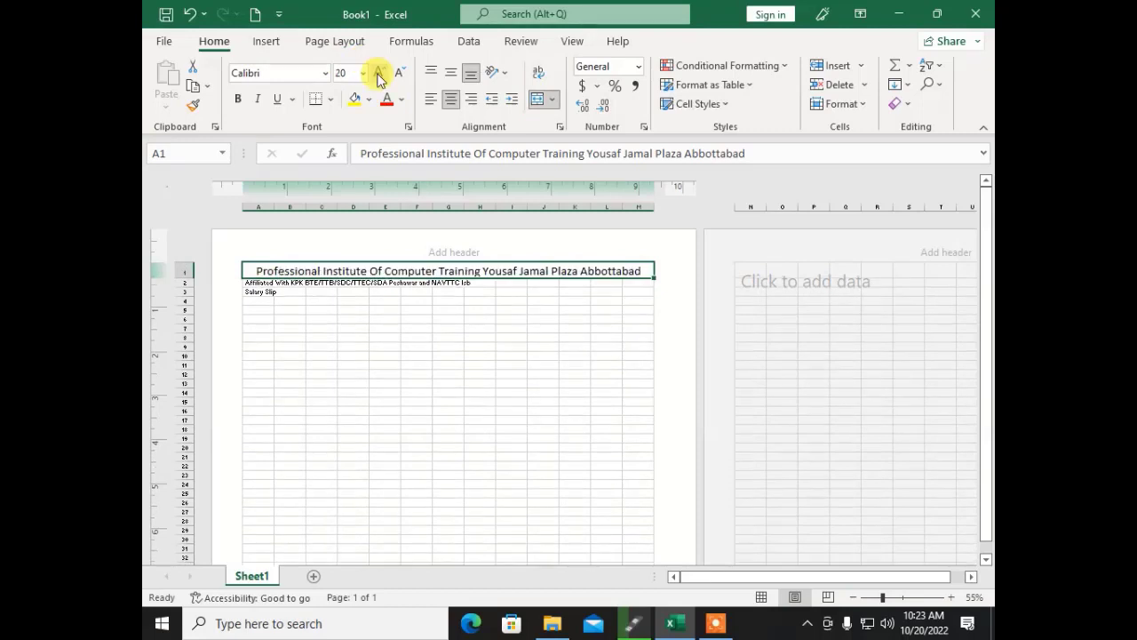
{"action": "left_click", "coordinate": [325, 73]}
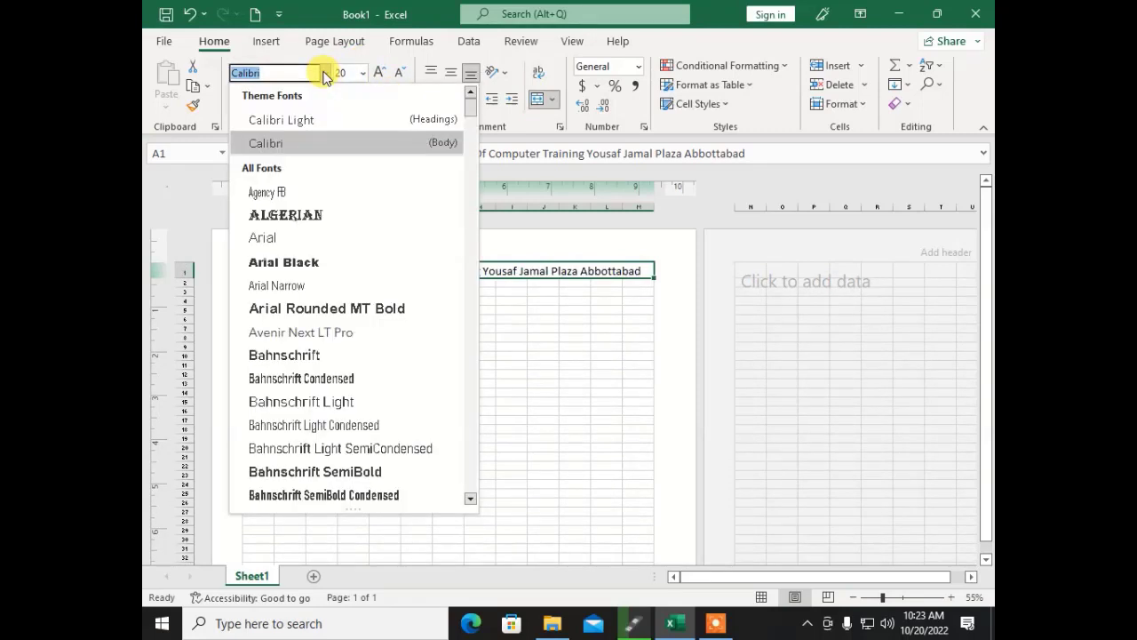
{"action": "left_click", "coordinate": [271, 354]}
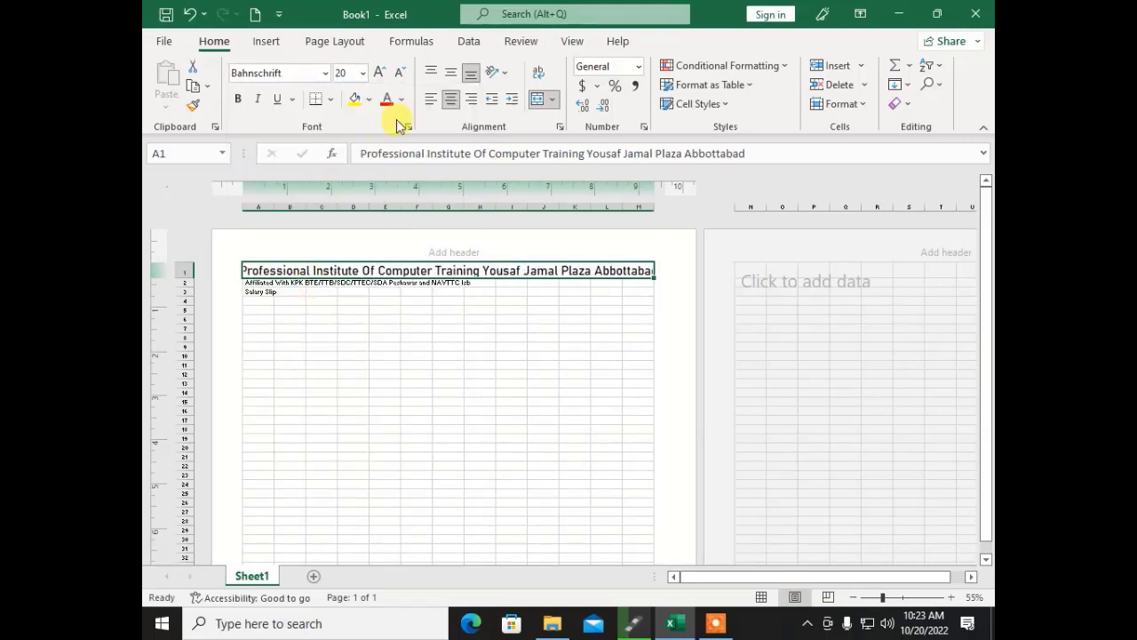
{"action": "left_click", "coordinate": [400, 73]}
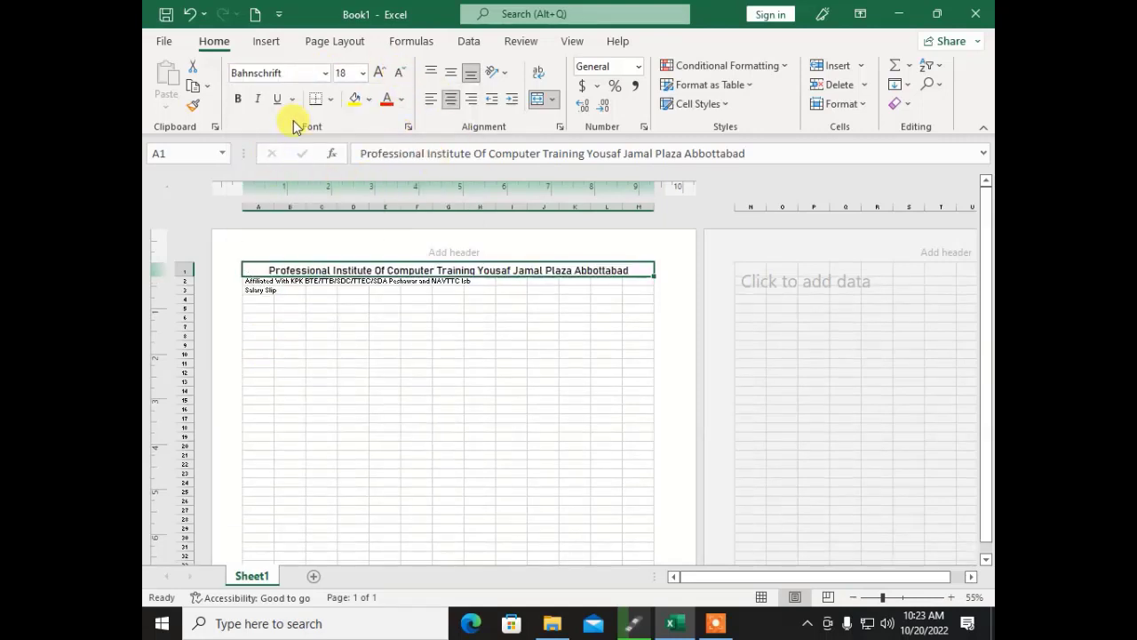
{"action": "left_click", "coordinate": [401, 101]}
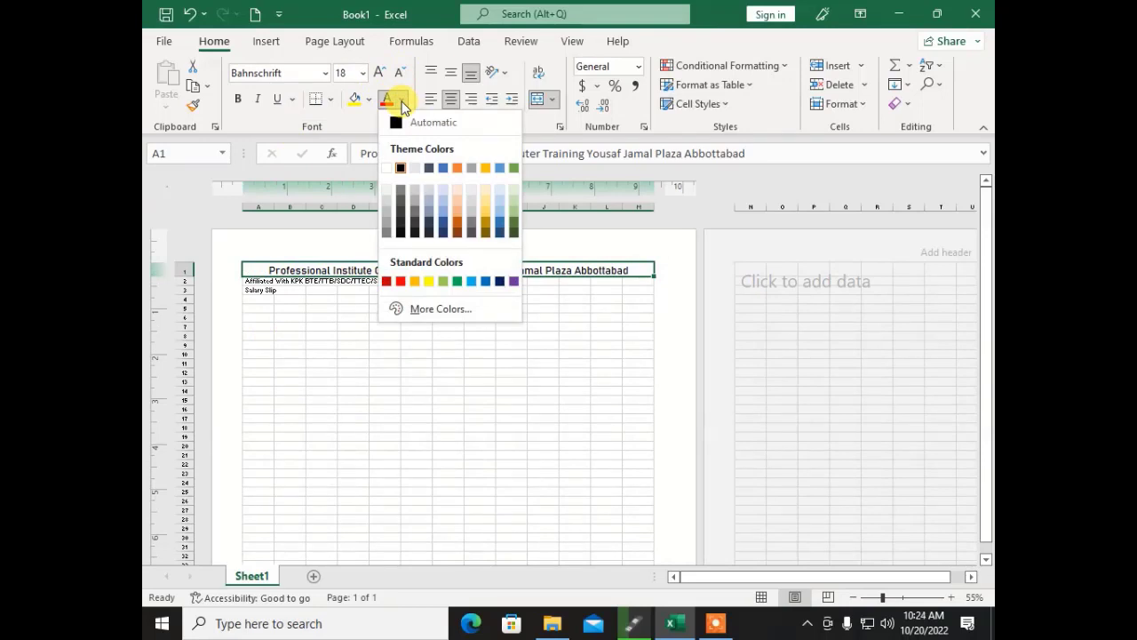
Step: Colour the title text Orange Accent 2 Darker 50%
{"action": "left_click", "coordinate": [458, 241]}
{"action": "left_click", "coordinate": [378, 344]}
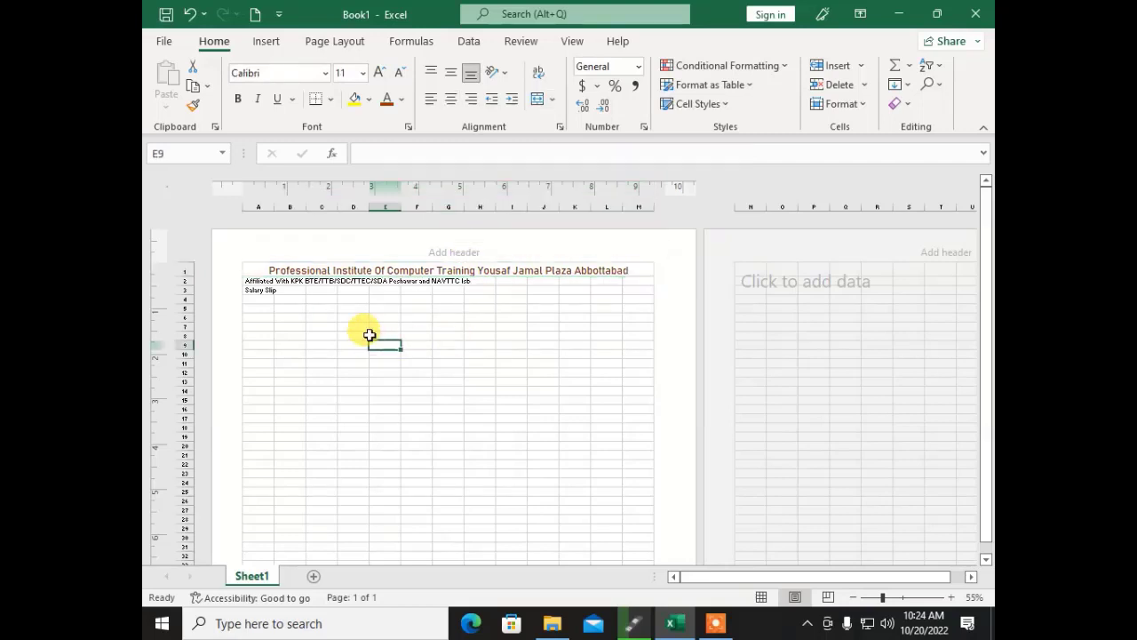
{"action": "left_click_drag", "start_coordinate": [253, 281], "coordinate": [588, 281]}
{"action": "left_click", "coordinate": [629, 269]}
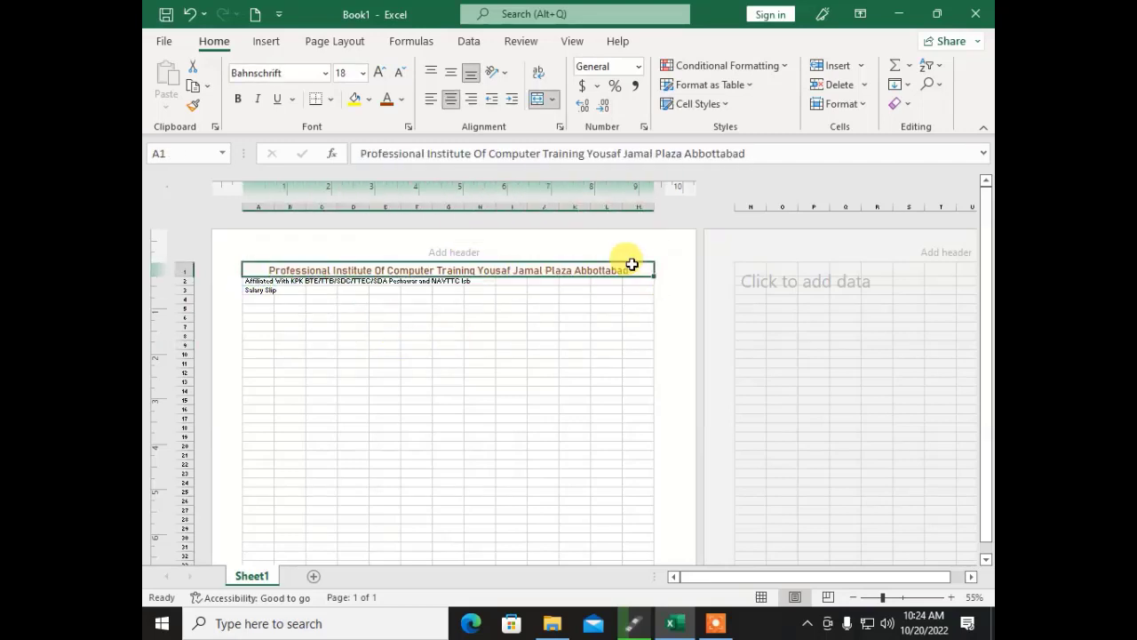
Step: Try several fill colours and settle on a gold background for the title
{"action": "left_click", "coordinate": [371, 97]}
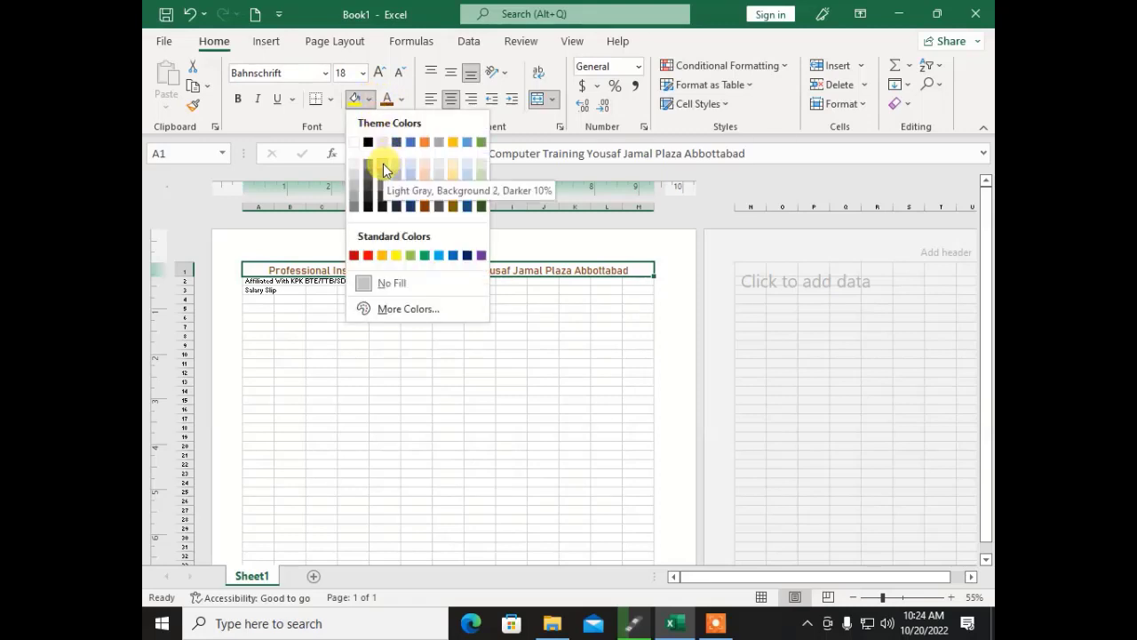
{"action": "left_click", "coordinate": [383, 163]}
{"action": "left_click", "coordinate": [369, 99]}
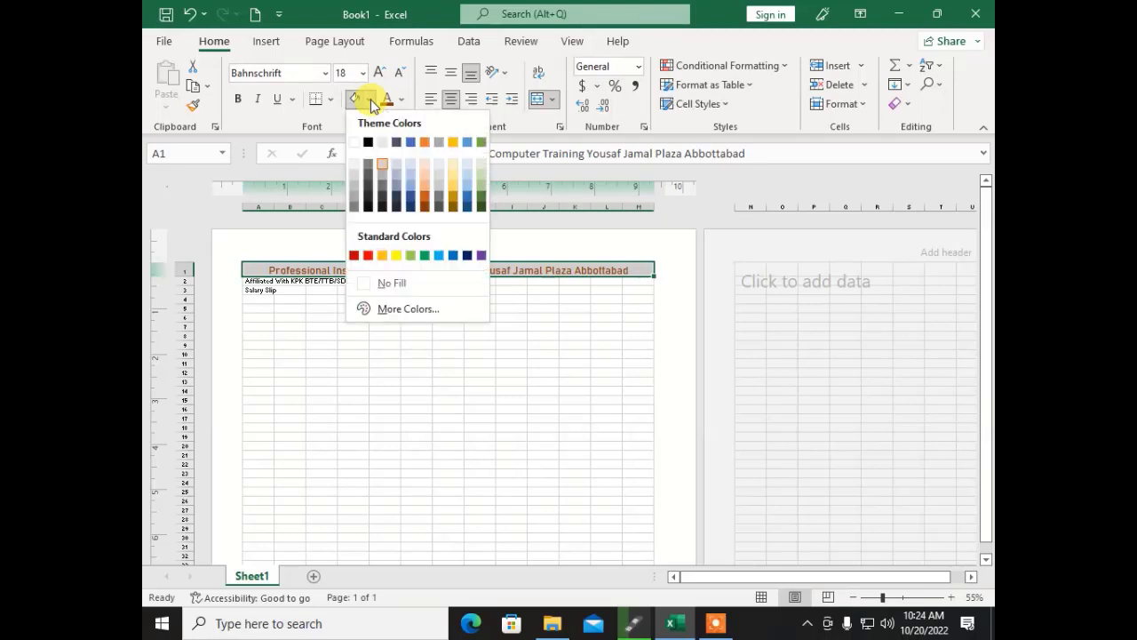
{"action": "left_click", "coordinate": [367, 201]}
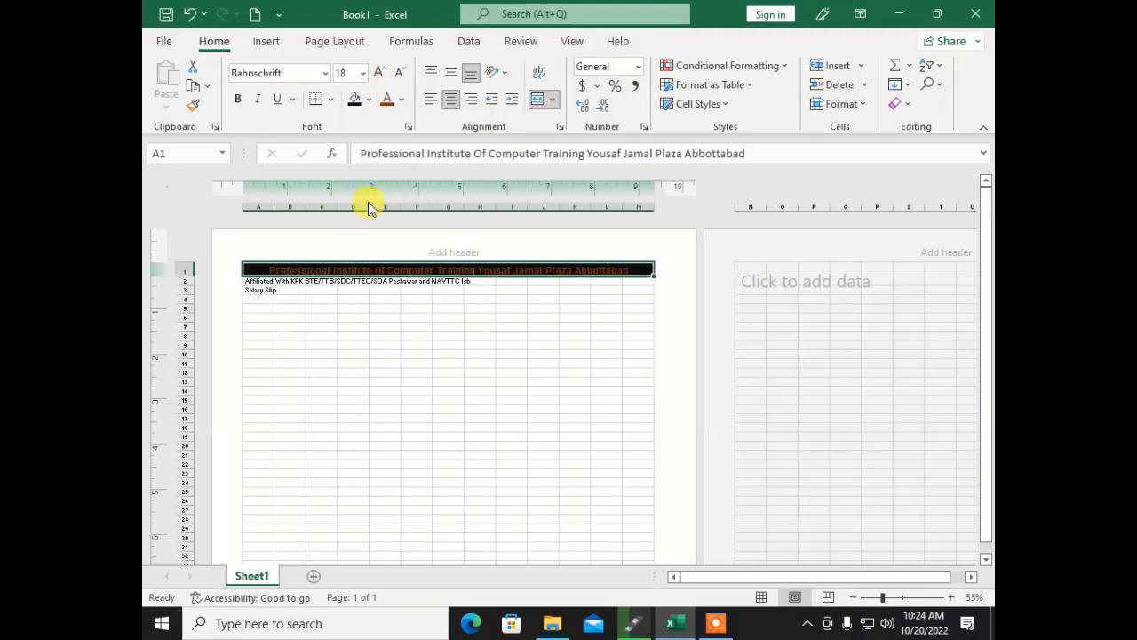
{"action": "left_click", "coordinate": [369, 99]}
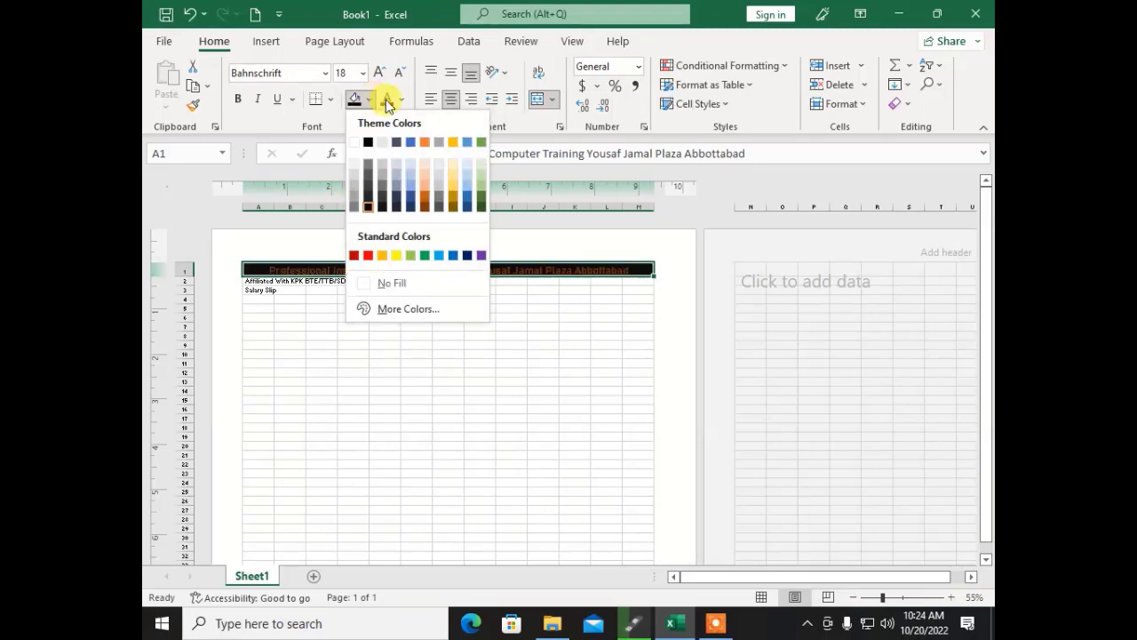
{"action": "left_click", "coordinate": [415, 183]}
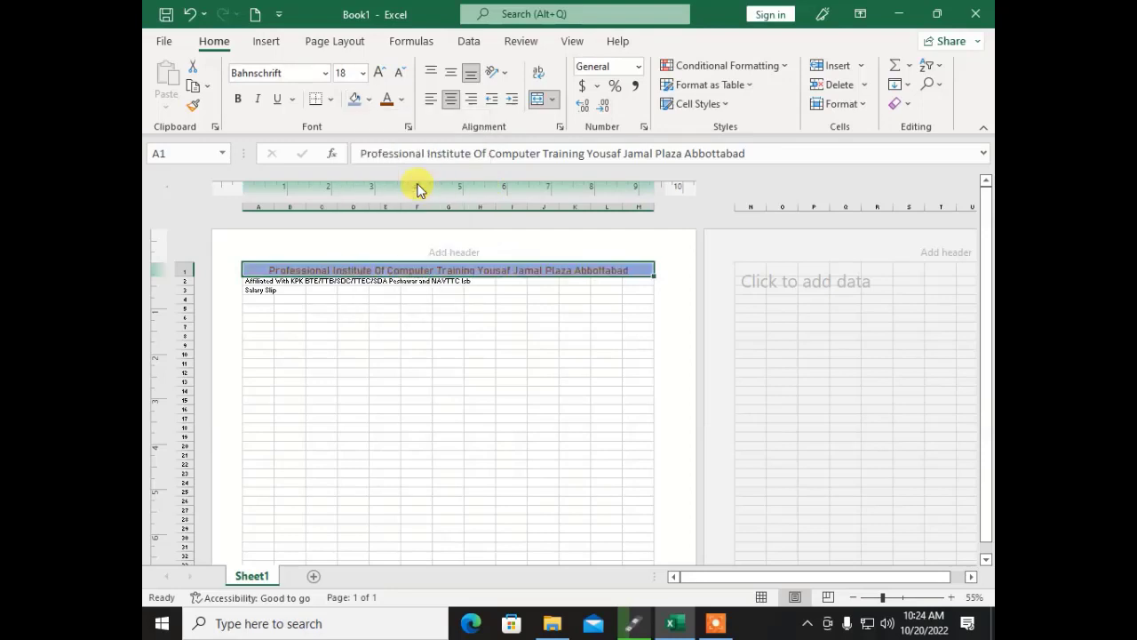
{"action": "left_click", "coordinate": [370, 100]}
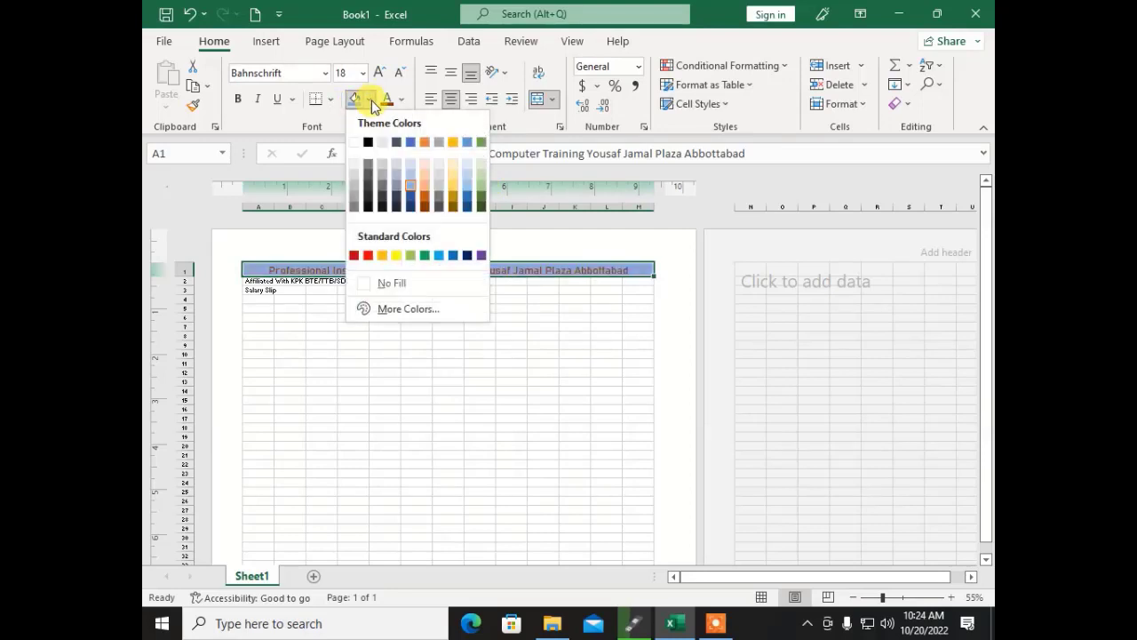
{"action": "left_click", "coordinate": [451, 183]}
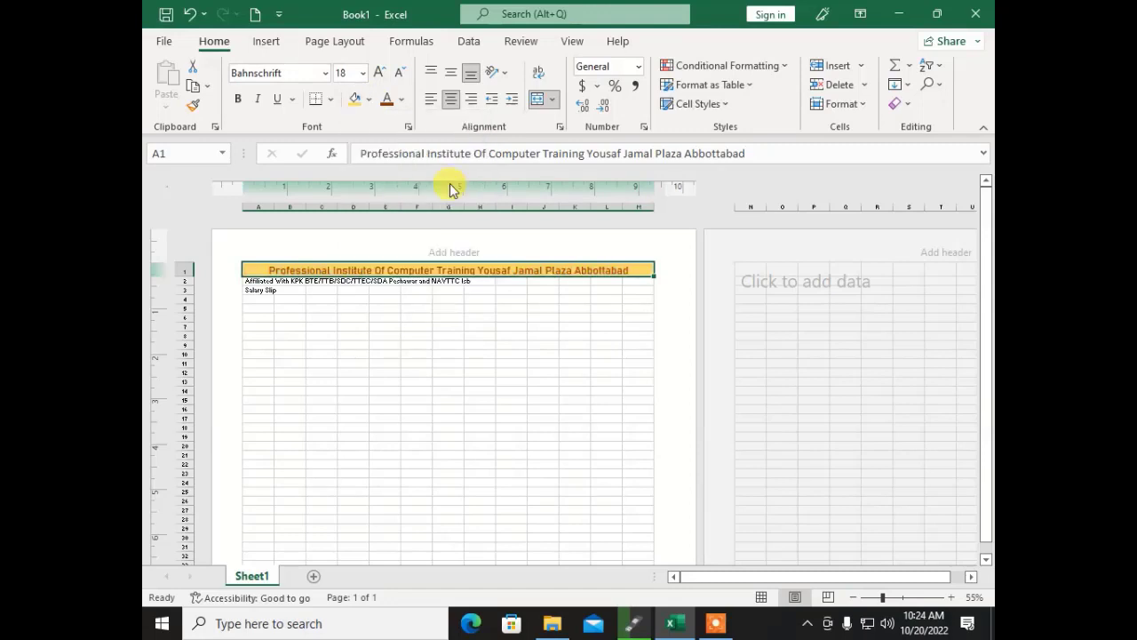
{"action": "left_click", "coordinate": [420, 334]}
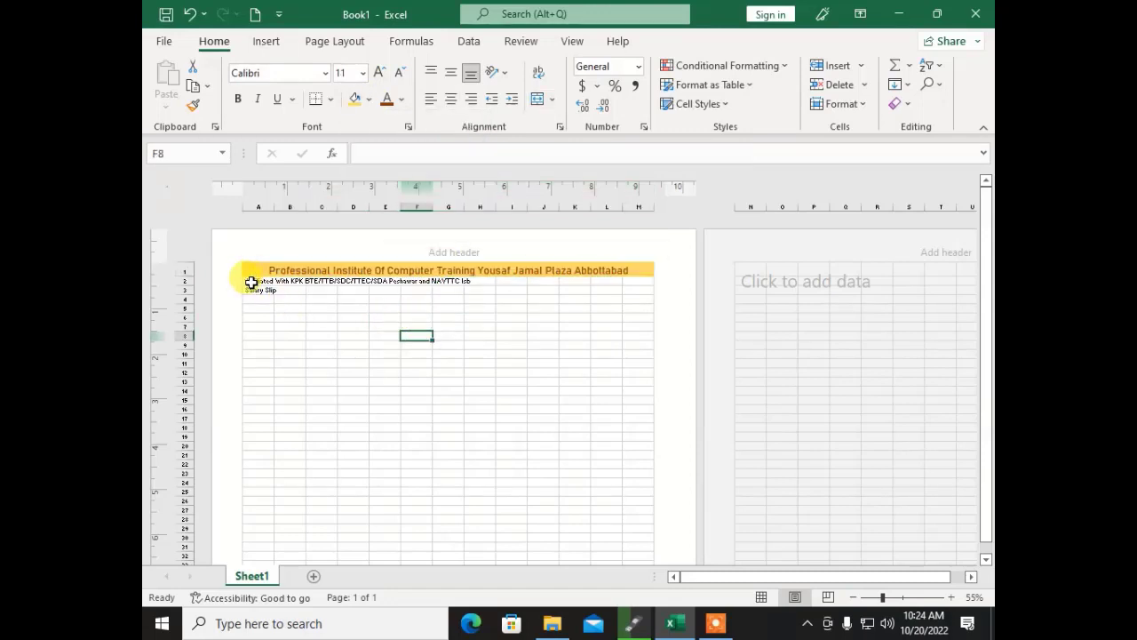
Step: Merge and centre the affiliation line across A2:H2 at font size 12
{"action": "left_click_drag", "start_coordinate": [251, 283], "coordinate": [631, 281]}
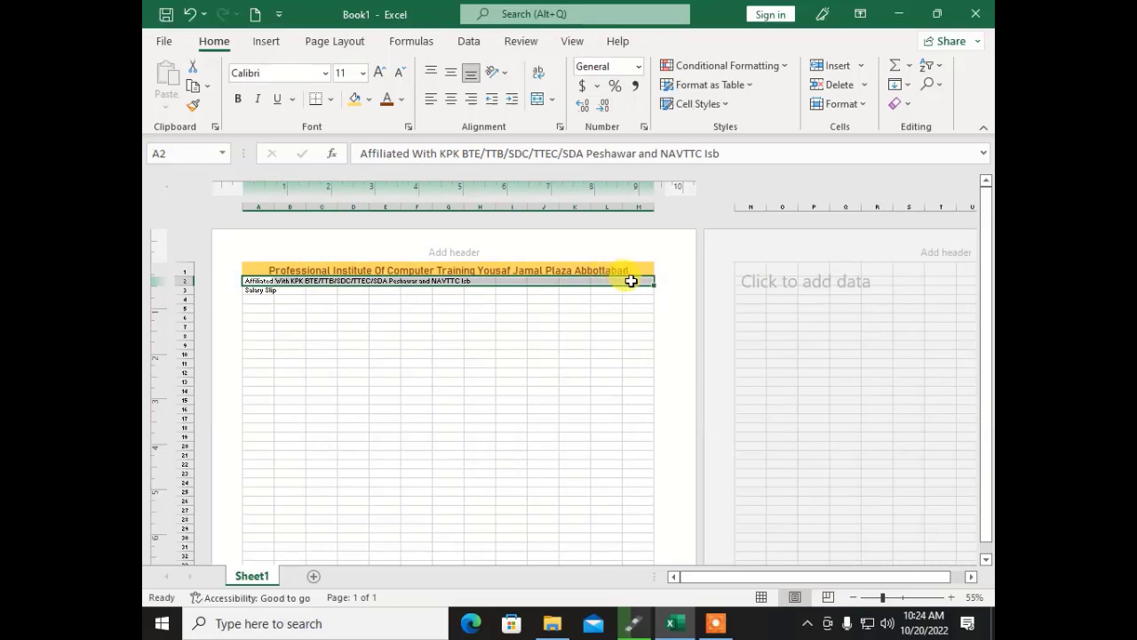
{"action": "left_click", "coordinate": [537, 102]}
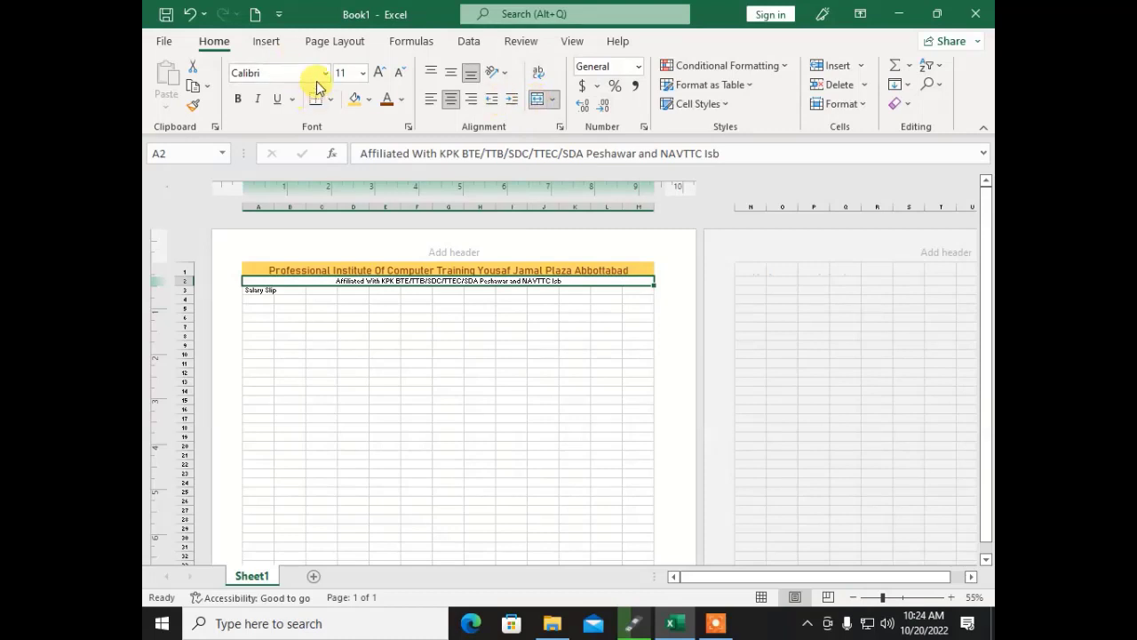
{"action": "left_click", "coordinate": [380, 73]}
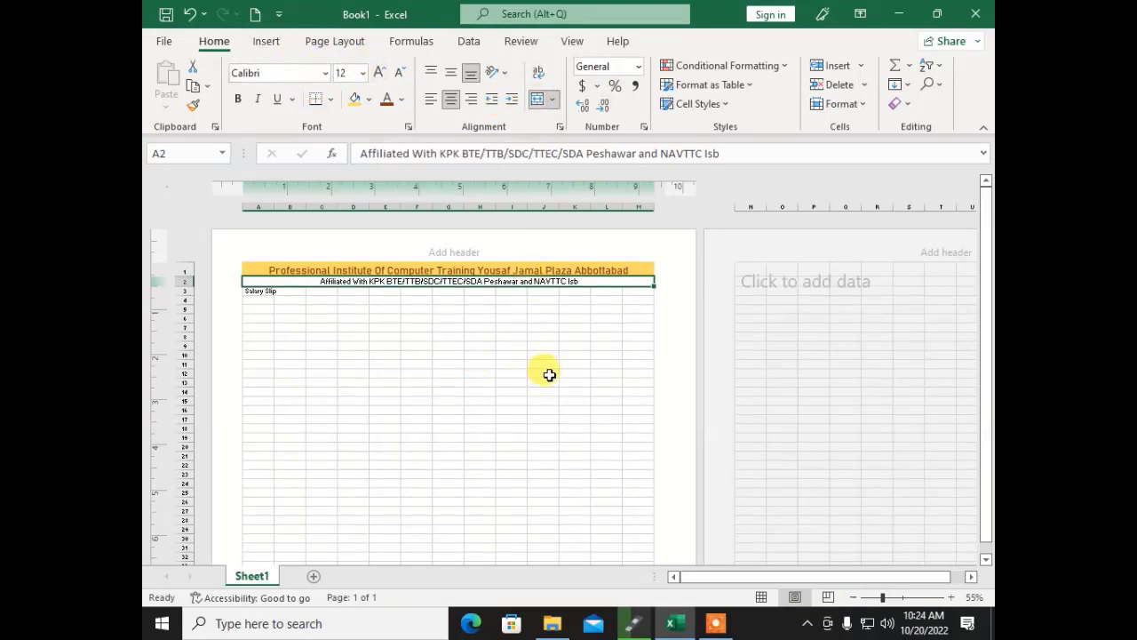
{"action": "left_click", "coordinate": [905, 600]}
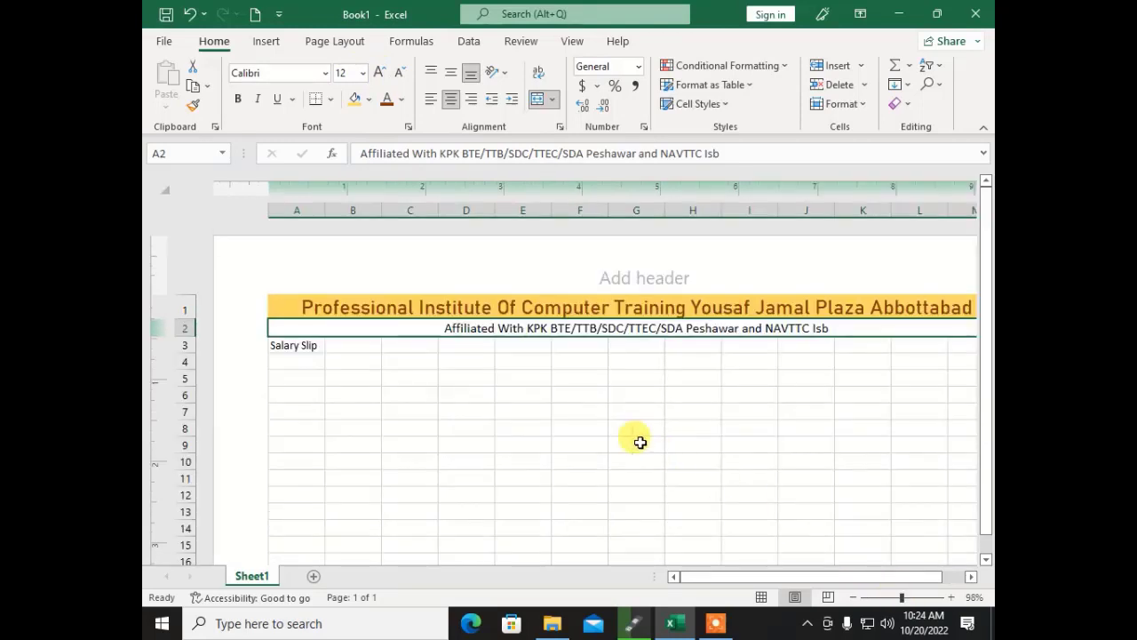
{"action": "left_click", "coordinate": [470, 396]}
{"action": "left_click", "coordinate": [383, 321]}
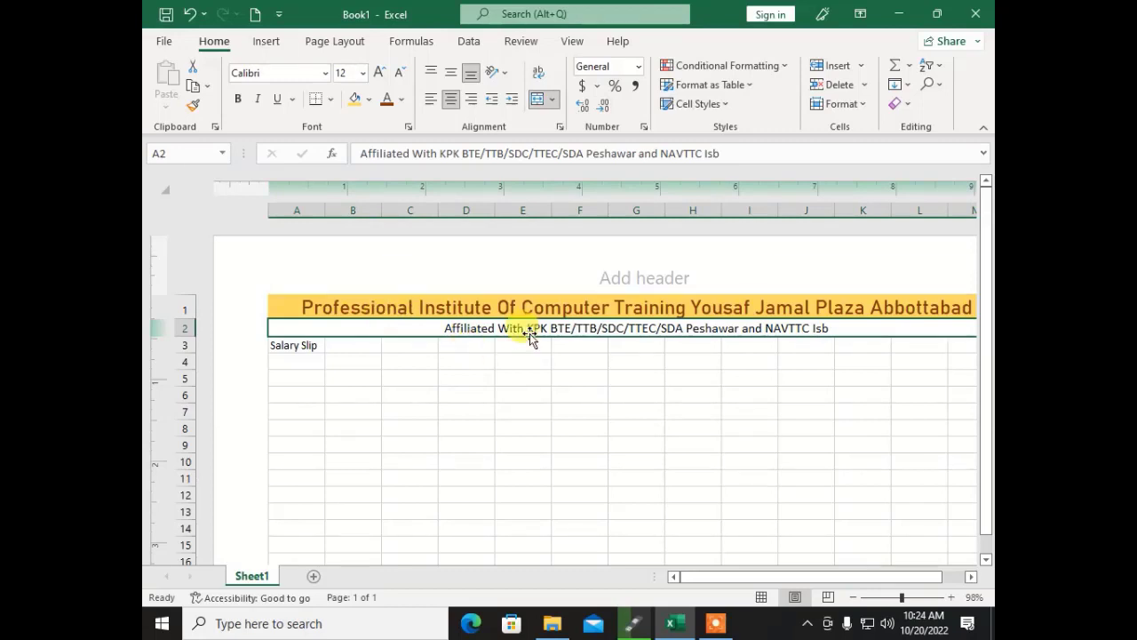
Step: Give the affiliation line a grey fill and bold dark blue text
{"action": "left_click", "coordinate": [368, 98]}
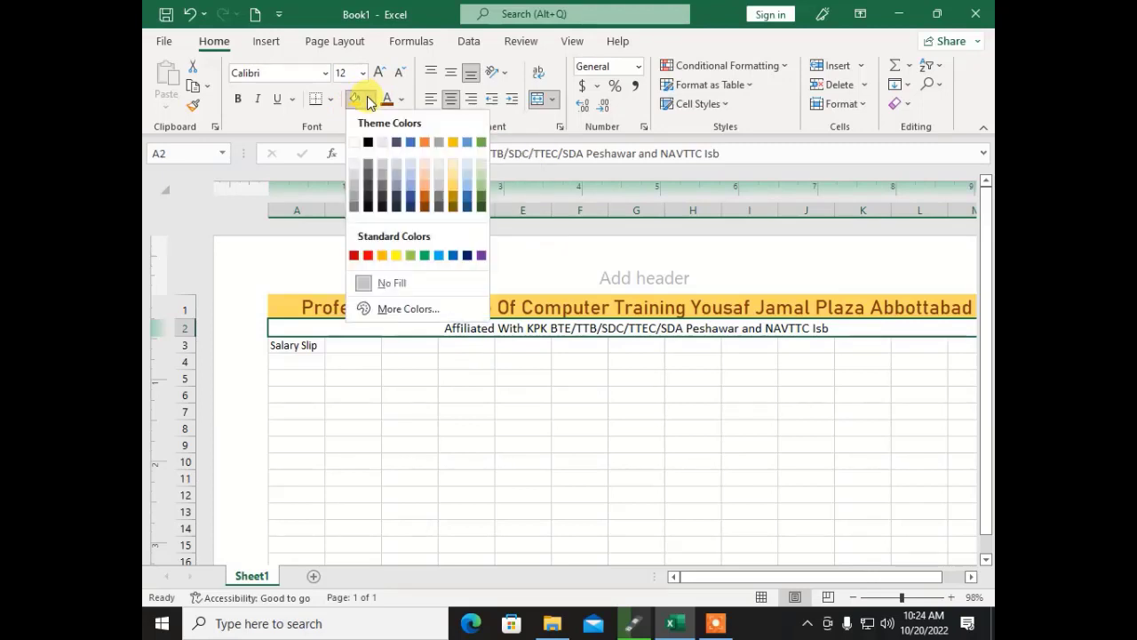
{"action": "left_click", "coordinate": [351, 194]}
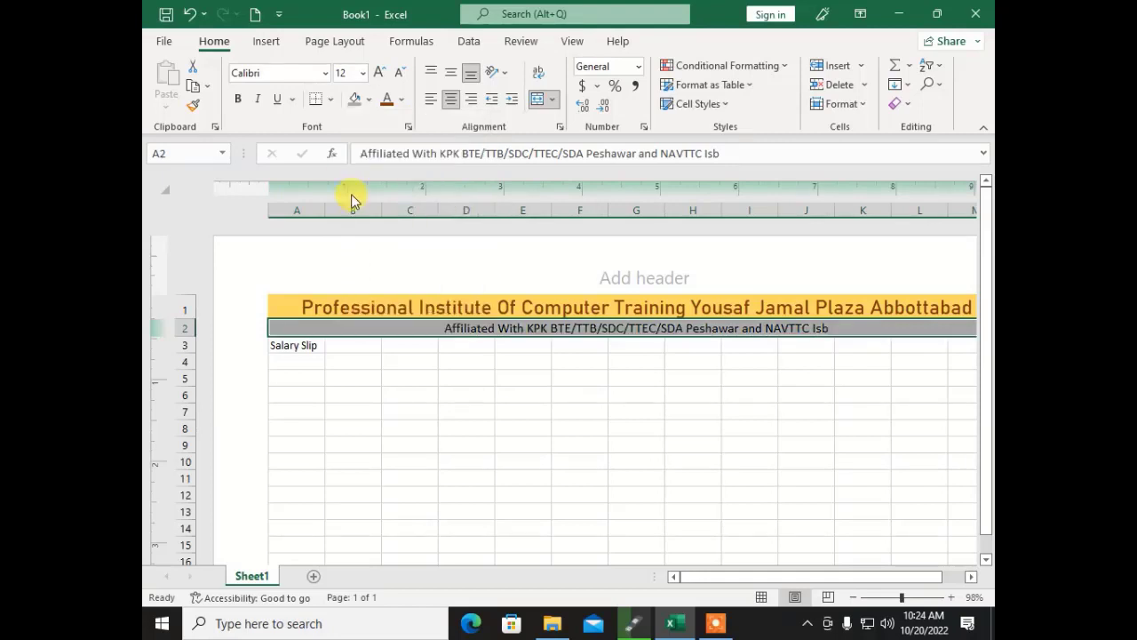
{"action": "left_click", "coordinate": [400, 102]}
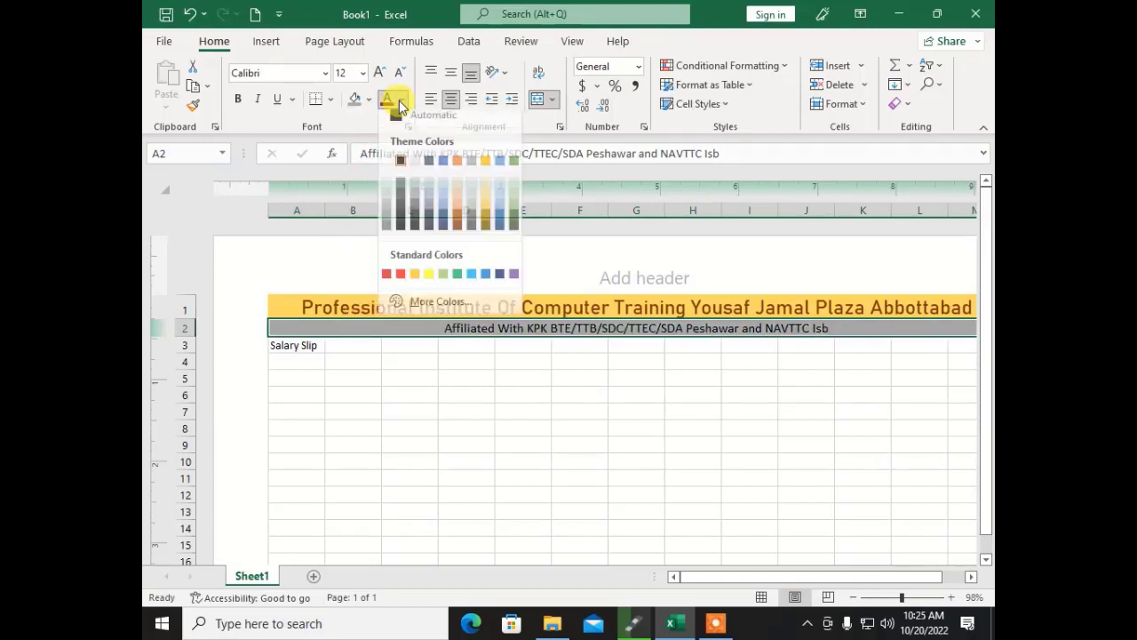
{"action": "left_click", "coordinate": [500, 283]}
{"action": "left_click", "coordinate": [411, 413]}
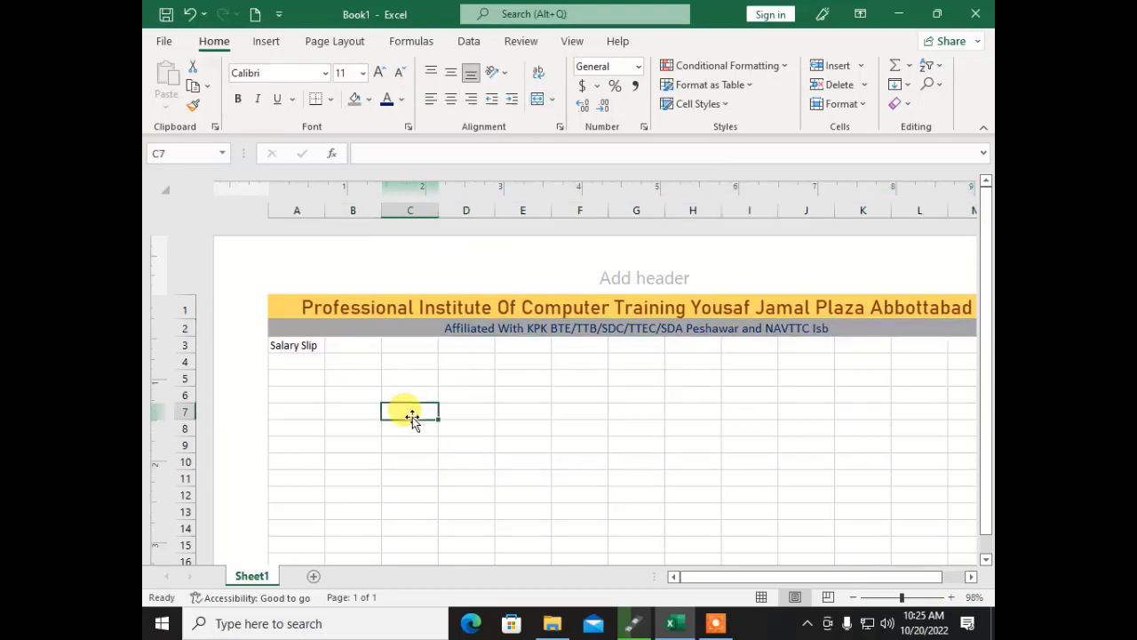
{"action": "left_click", "coordinate": [417, 329]}
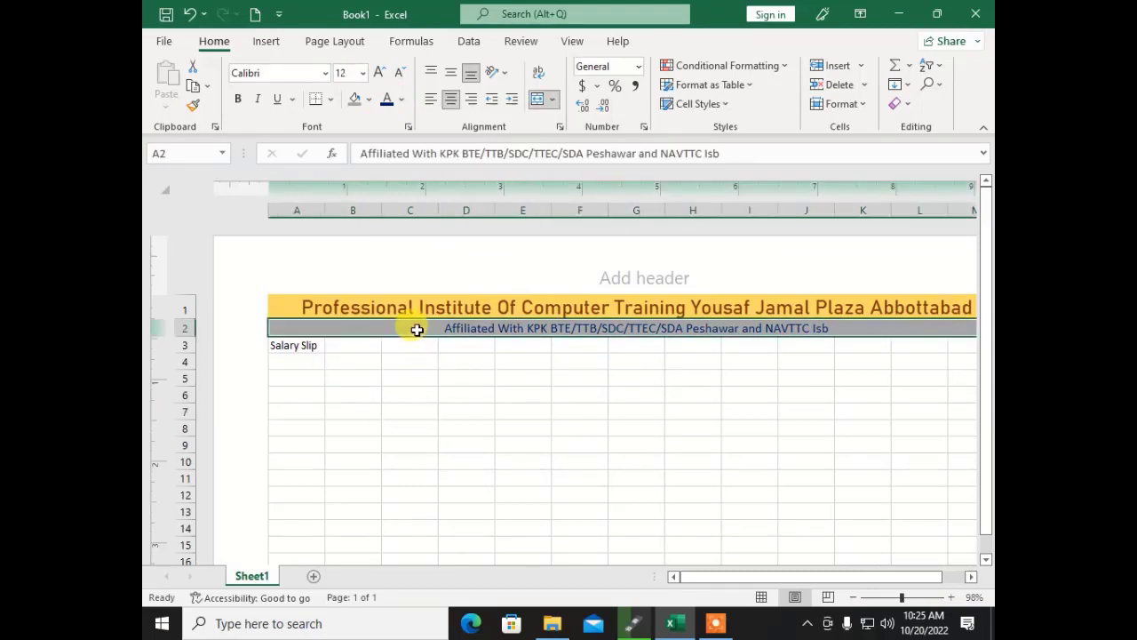
{"action": "left_click", "coordinate": [237, 99]}
{"action": "left_click", "coordinate": [331, 407]}
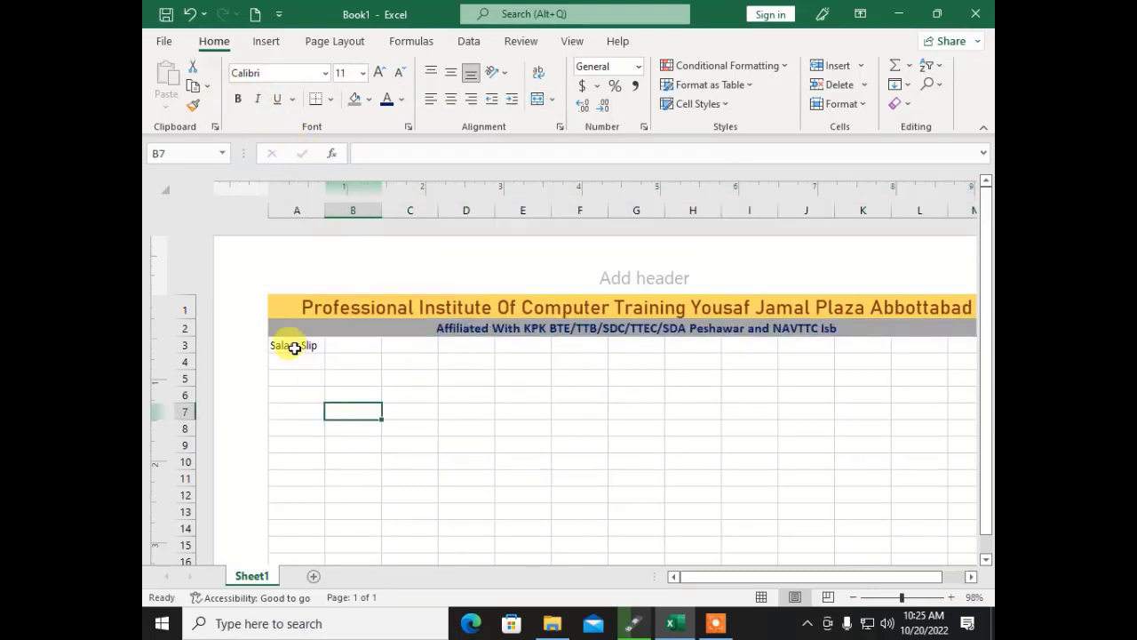
{"action": "left_click", "coordinate": [289, 344]}
Step: Merge and centre Salary Slip across A3:M3 and enlarge it to 36 points
{"action": "left_click_drag", "start_coordinate": [289, 345], "coordinate": [880, 343]}
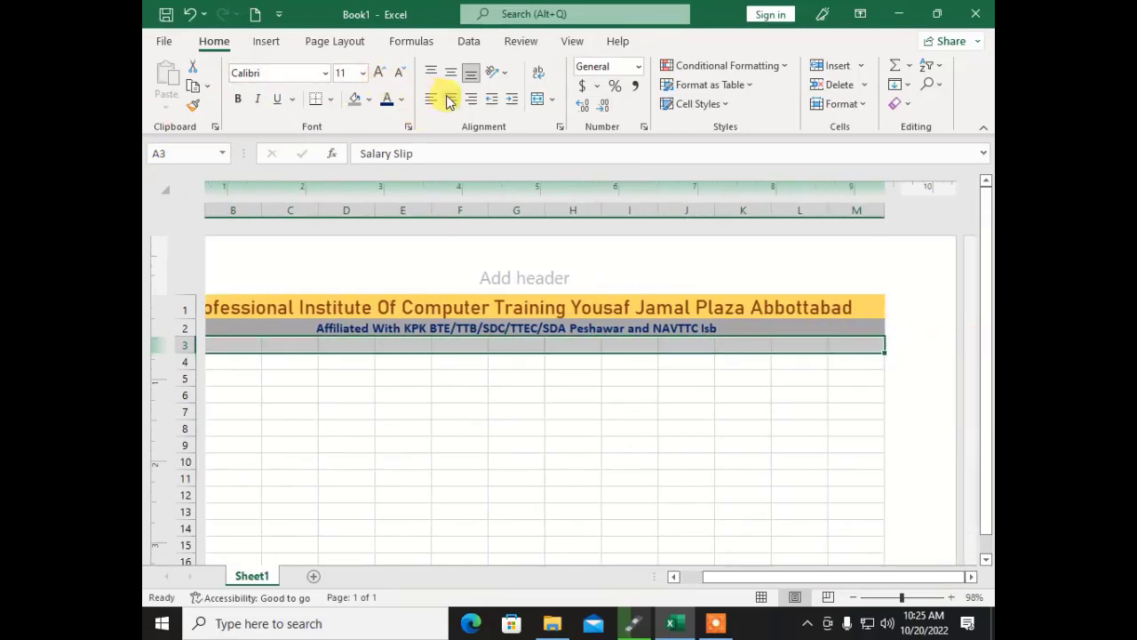
{"action": "left_click", "coordinate": [538, 100]}
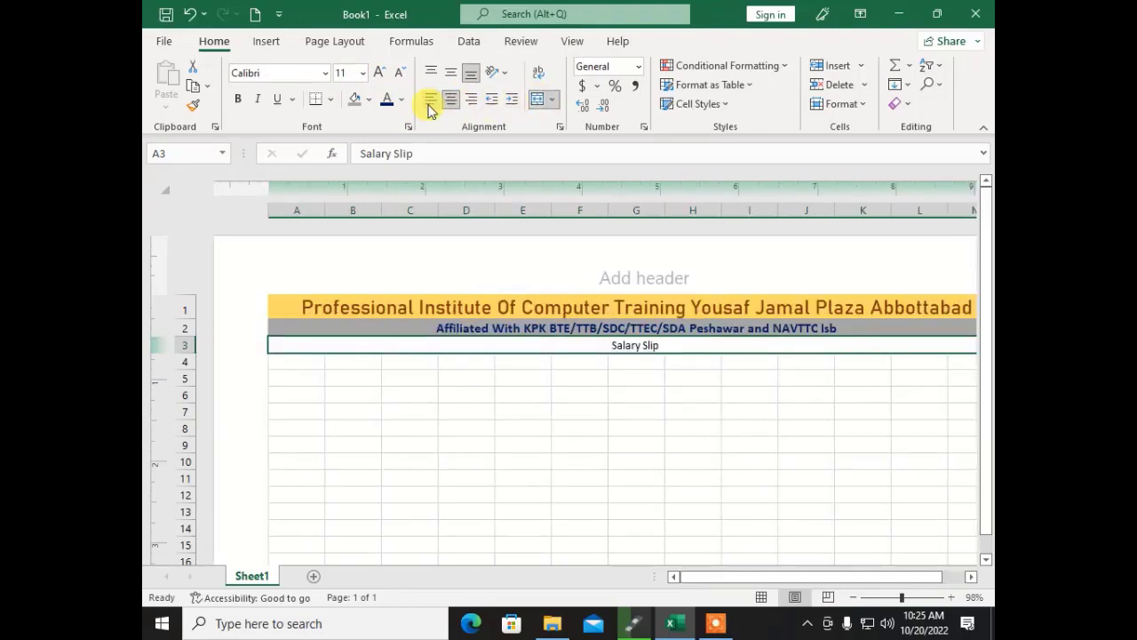
{"action": "left_click", "coordinate": [377, 69]}
{"action": "left_click", "coordinate": [377, 69]}
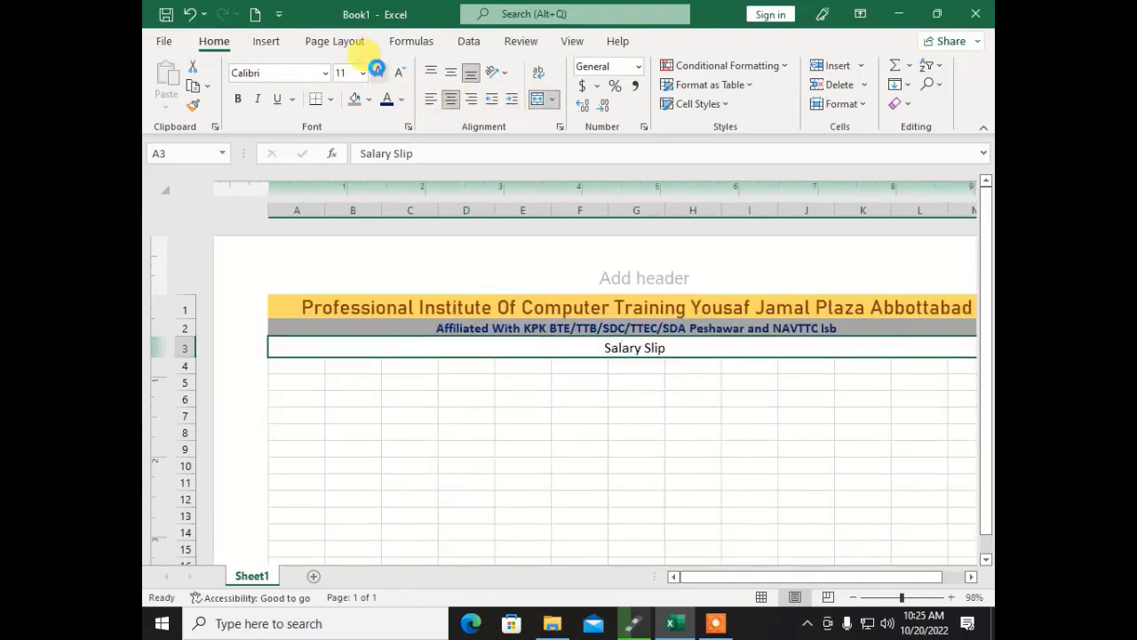
{"action": "left_click", "coordinate": [377, 69]}
{"action": "left_click", "coordinate": [379, 70]}
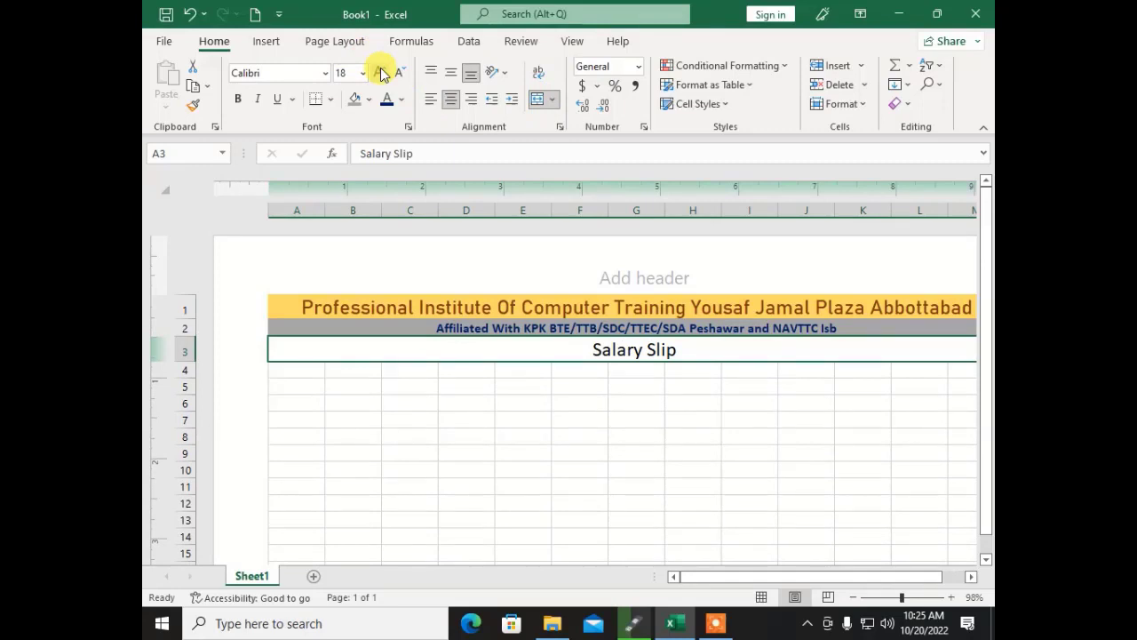
{"action": "left_click", "coordinate": [380, 71]}
{"action": "left_click", "coordinate": [380, 71]}
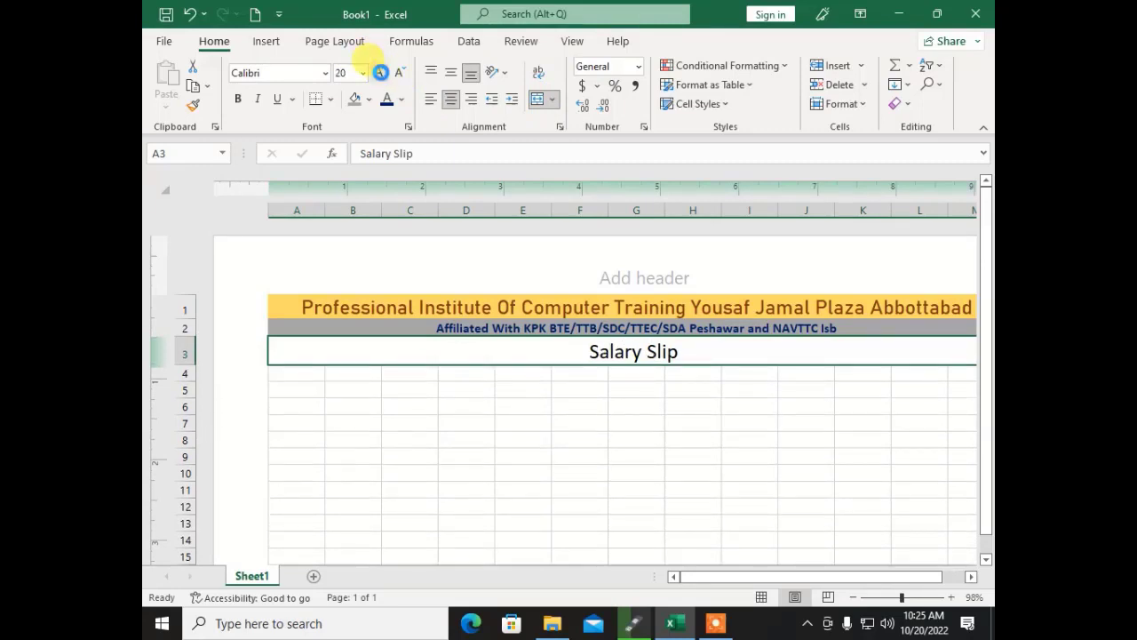
{"action": "left_click", "coordinate": [380, 72]}
{"action": "left_click", "coordinate": [380, 72]}
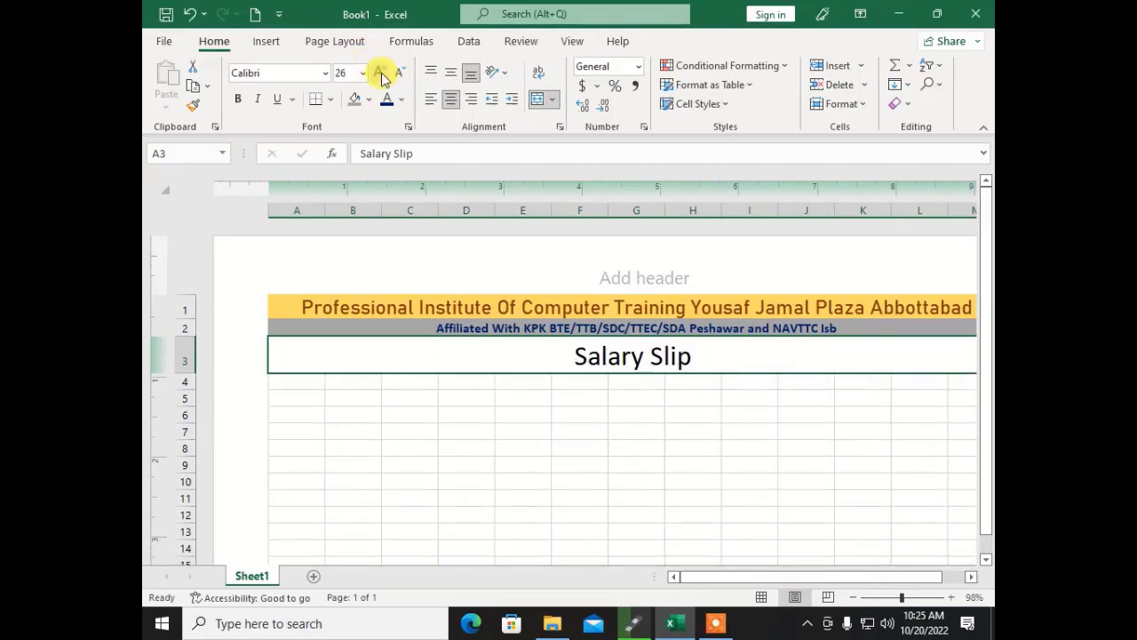
{"action": "left_click", "coordinate": [380, 73]}
{"action": "left_click", "coordinate": [380, 73]}
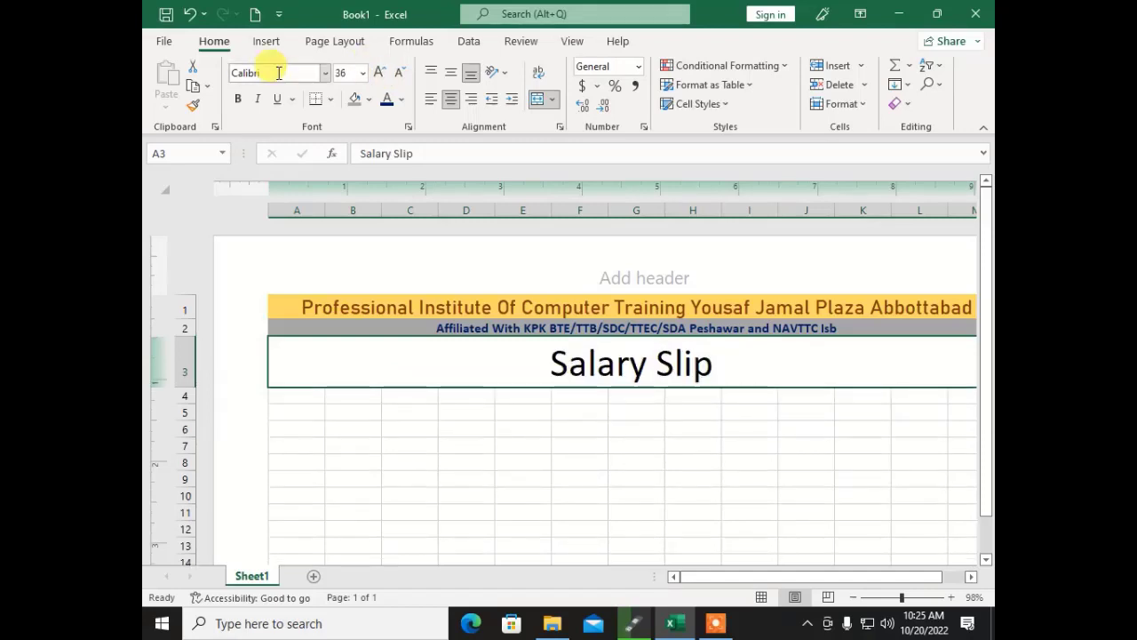
Step: Set the heading to Bernard MT Condensed, white text on a black fill
{"action": "left_click", "coordinate": [325, 73]}
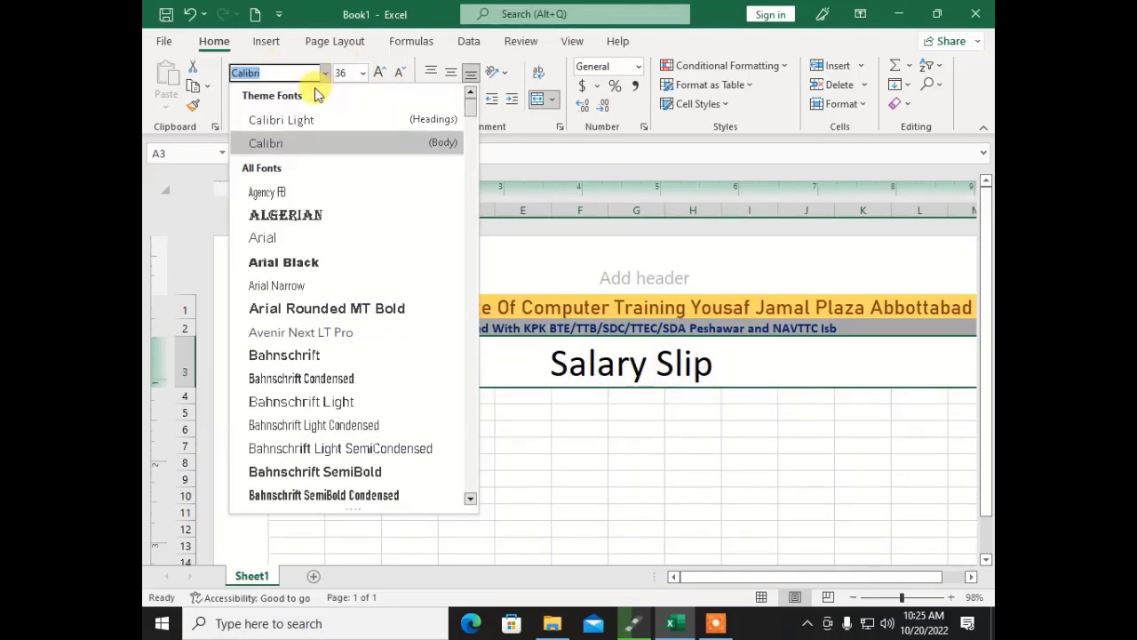
{"action": "scroll", "coordinate": [311, 266], "scroll_direction": "down", "scroll_amount": 5}
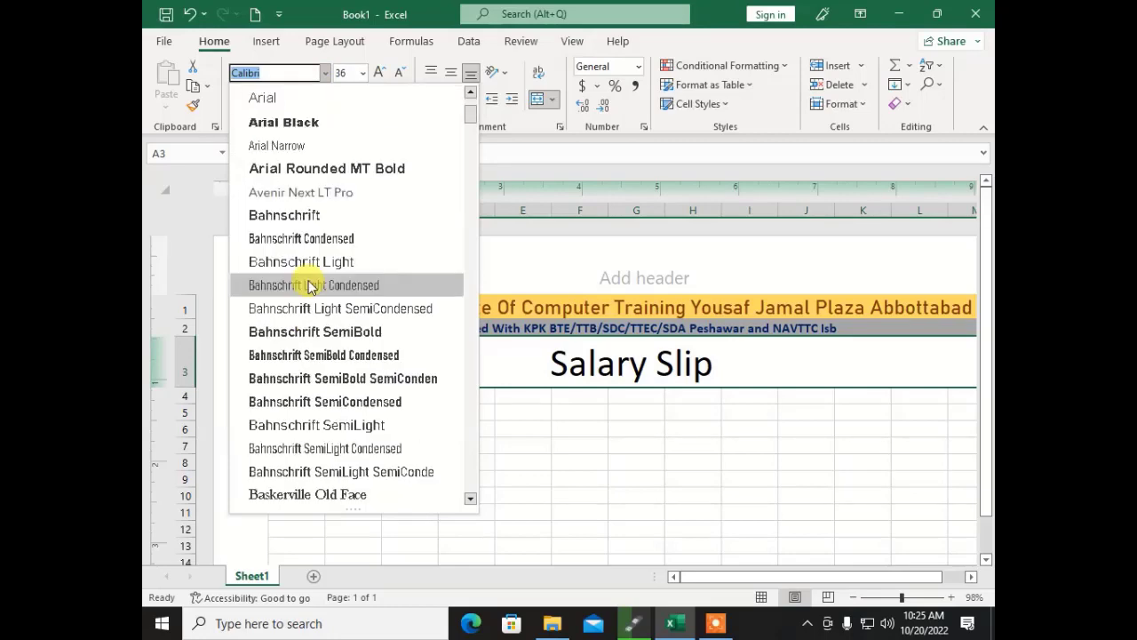
{"action": "scroll", "coordinate": [320, 284], "scroll_direction": "down", "scroll_amount": 2}
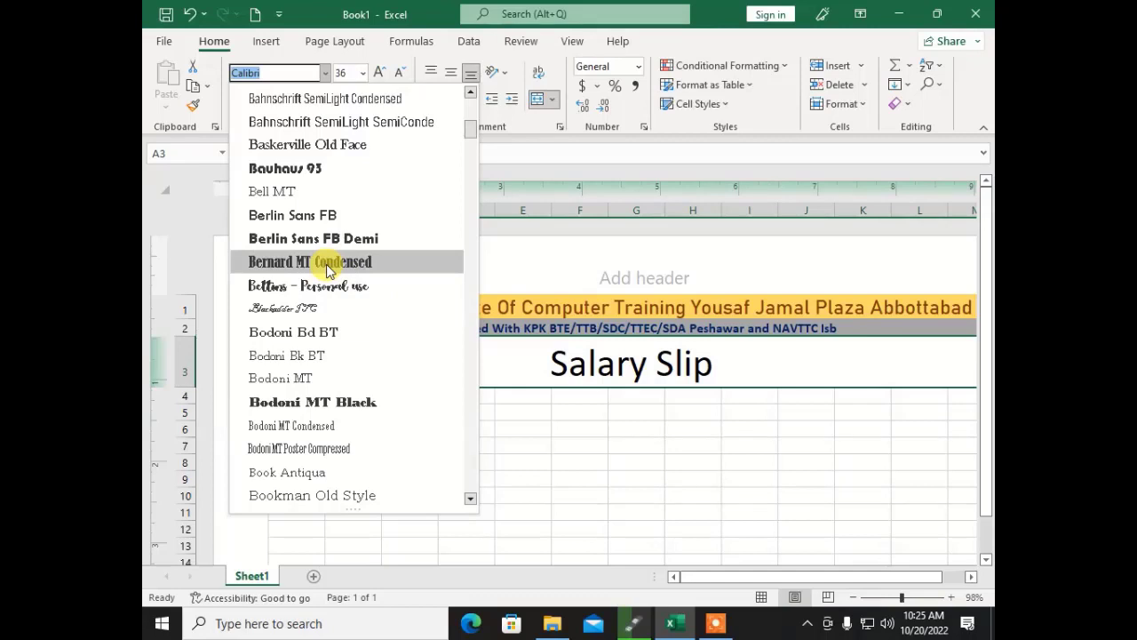
{"action": "left_click", "coordinate": [326, 264]}
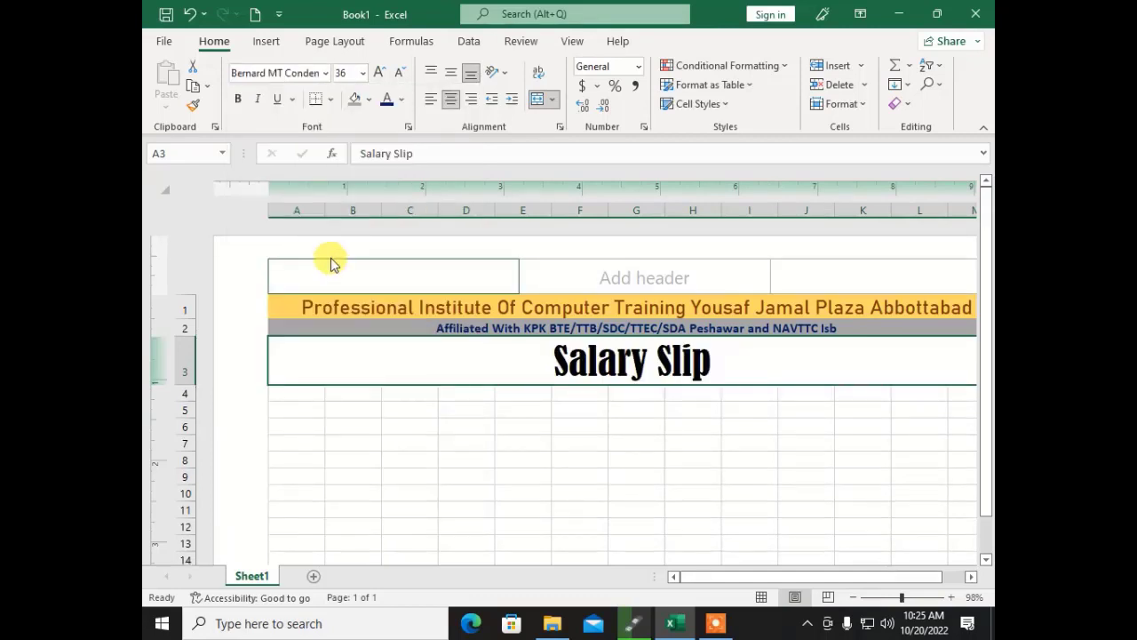
{"action": "left_click", "coordinate": [402, 99]}
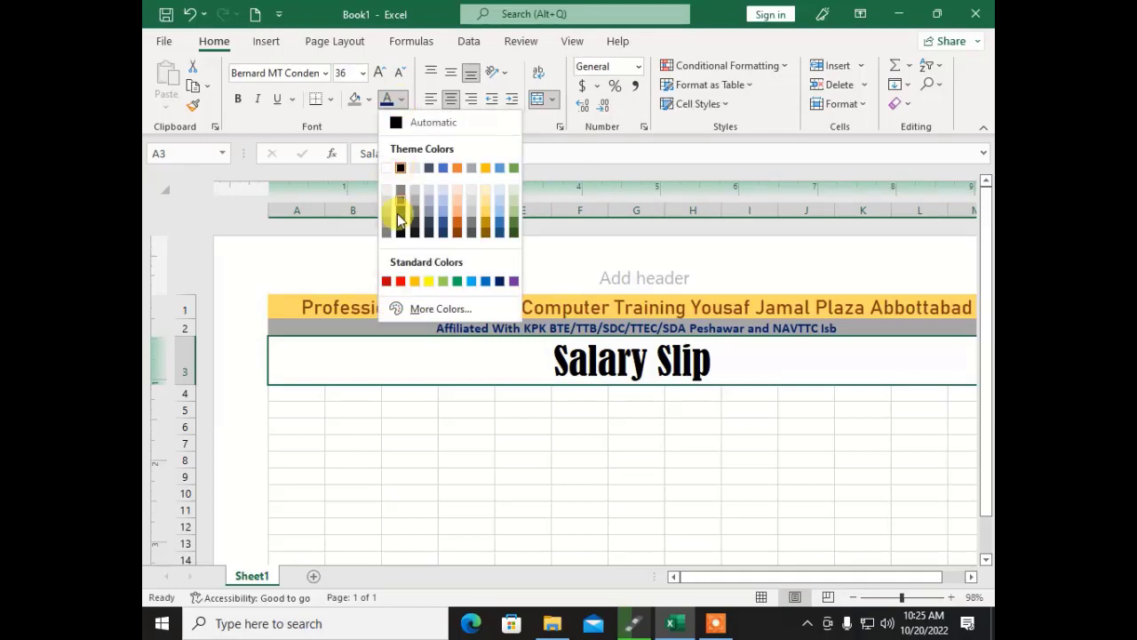
{"action": "left_click", "coordinate": [388, 170]}
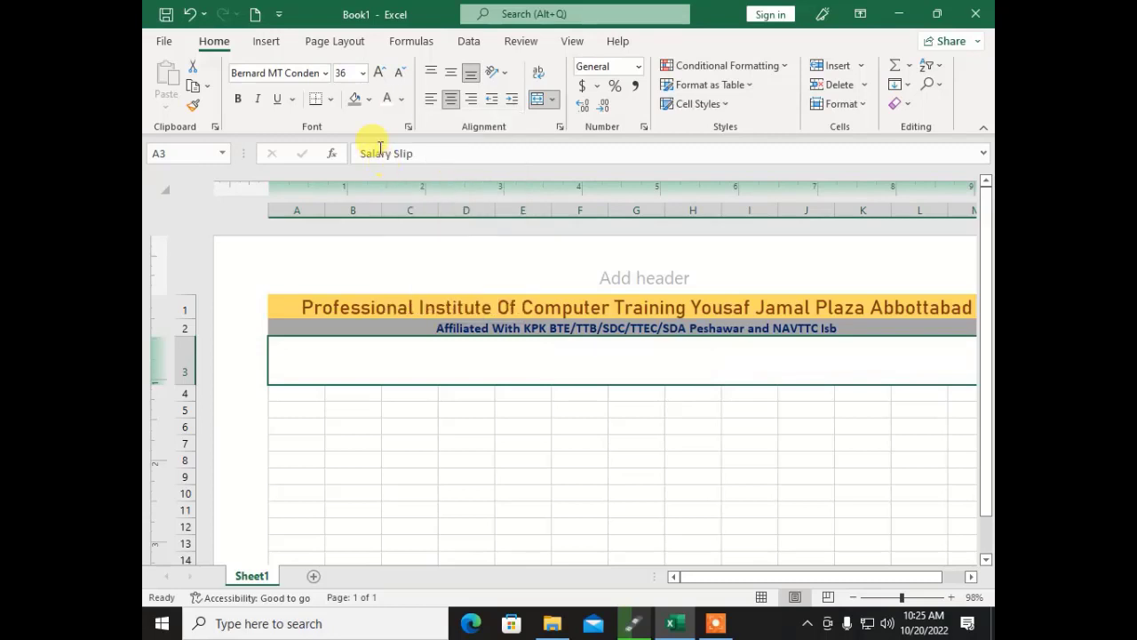
{"action": "left_click", "coordinate": [368, 100]}
{"action": "left_click", "coordinate": [368, 204]}
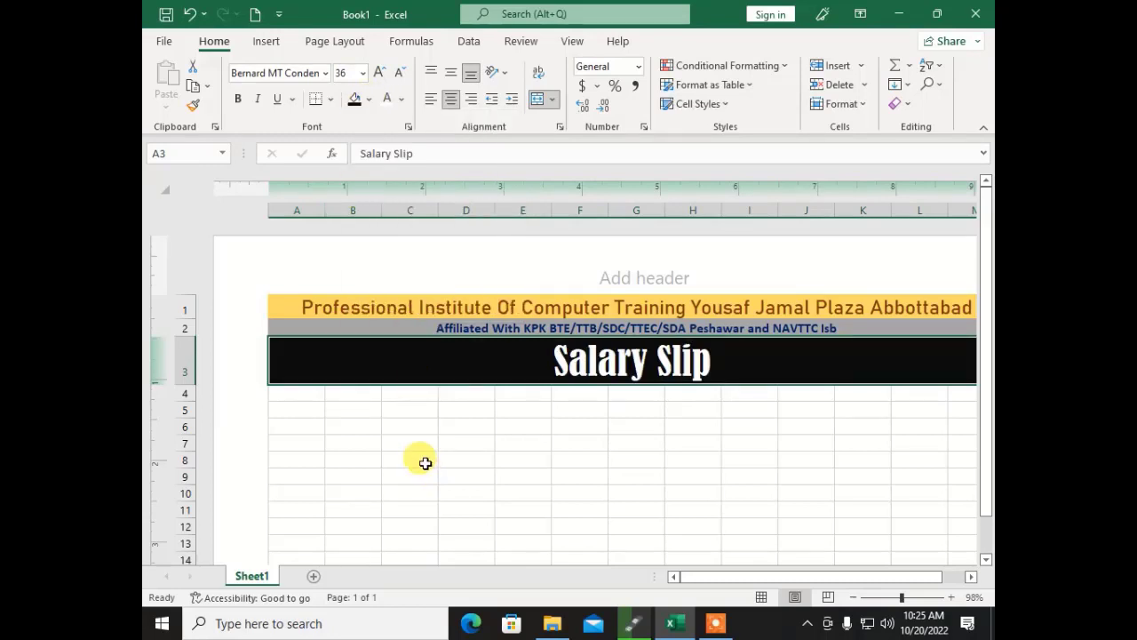
{"action": "left_click", "coordinate": [390, 422]}
{"action": "left_click", "coordinate": [297, 392]}
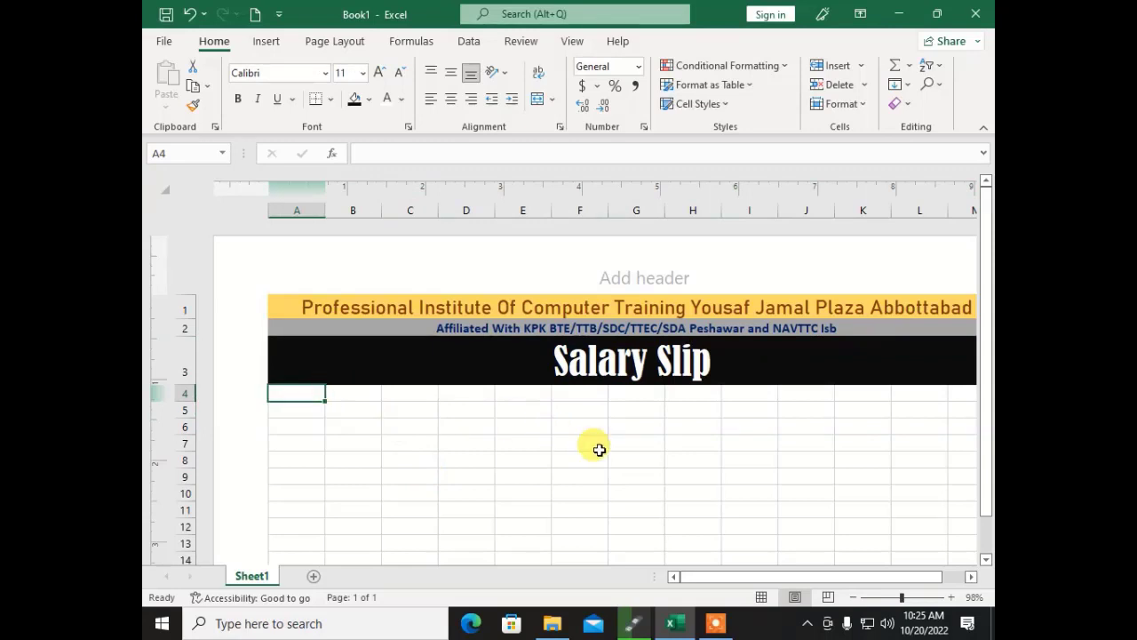
Step: Enter Employee ID in A4 and autofit column A to it
{"action": "mouse_move", "coordinate": [731, 577]}
{"action": "left_mouse_down"}
{"action": "mouse_move", "coordinate": [827, 566]}
{"action": "mouse_move", "coordinate": [773, 571]}
{"action": "mouse_move", "coordinate": [738, 558]}
{"action": "left_mouse_up"}
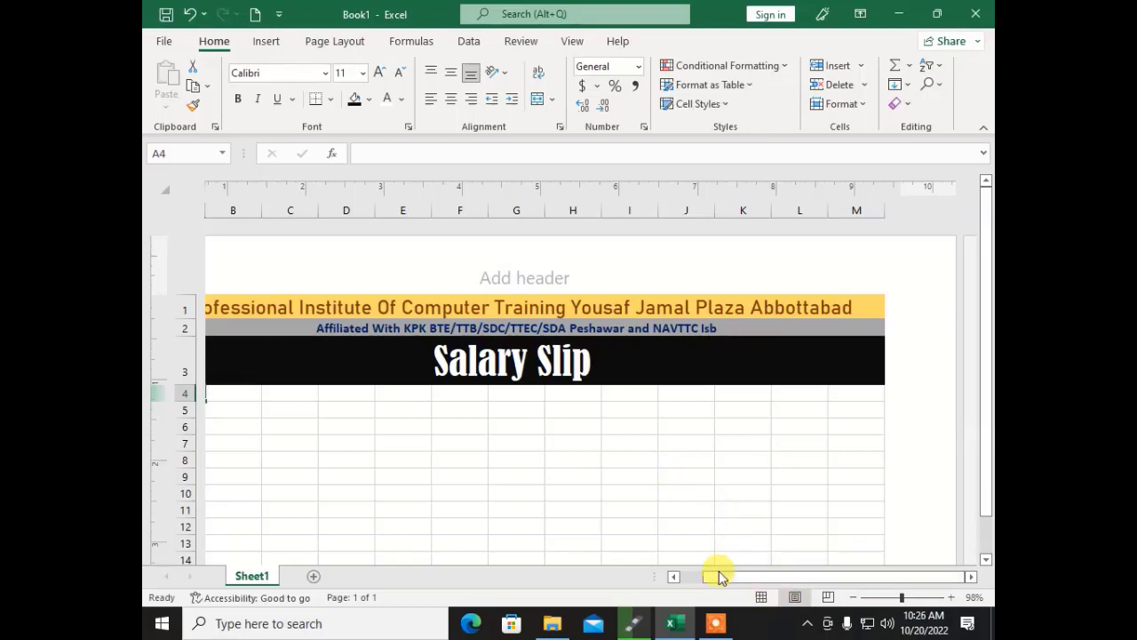
{"action": "left_click_drag", "start_coordinate": [719, 576], "coordinate": [675, 588]}
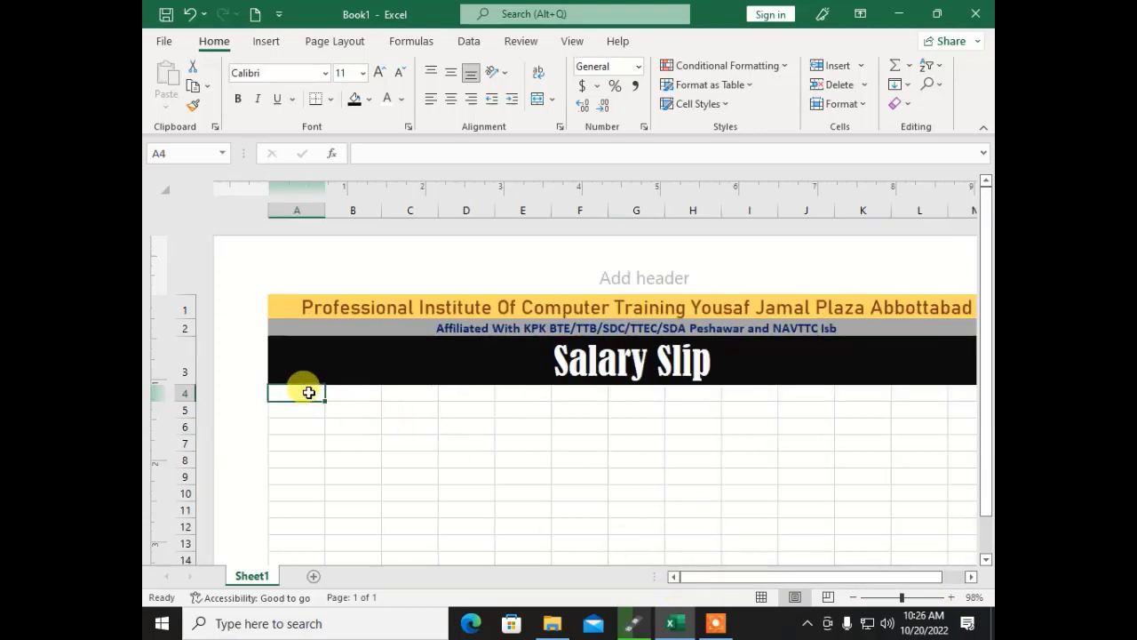
{"action": "type", "text": "Employee ID"}
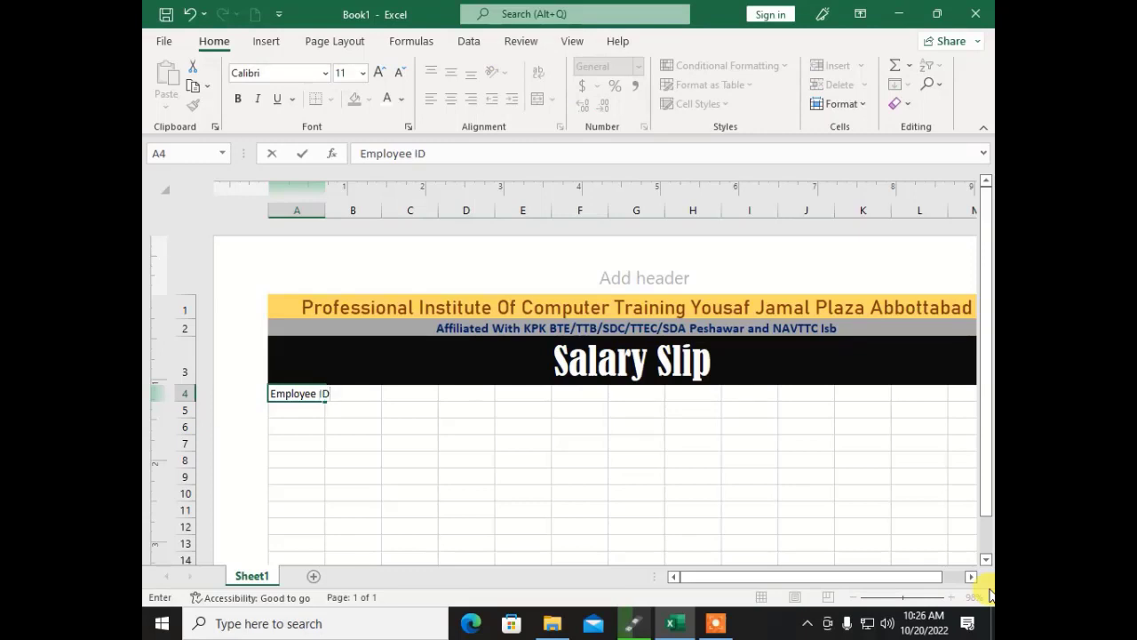
{"action": "key", "text": "Tab"}
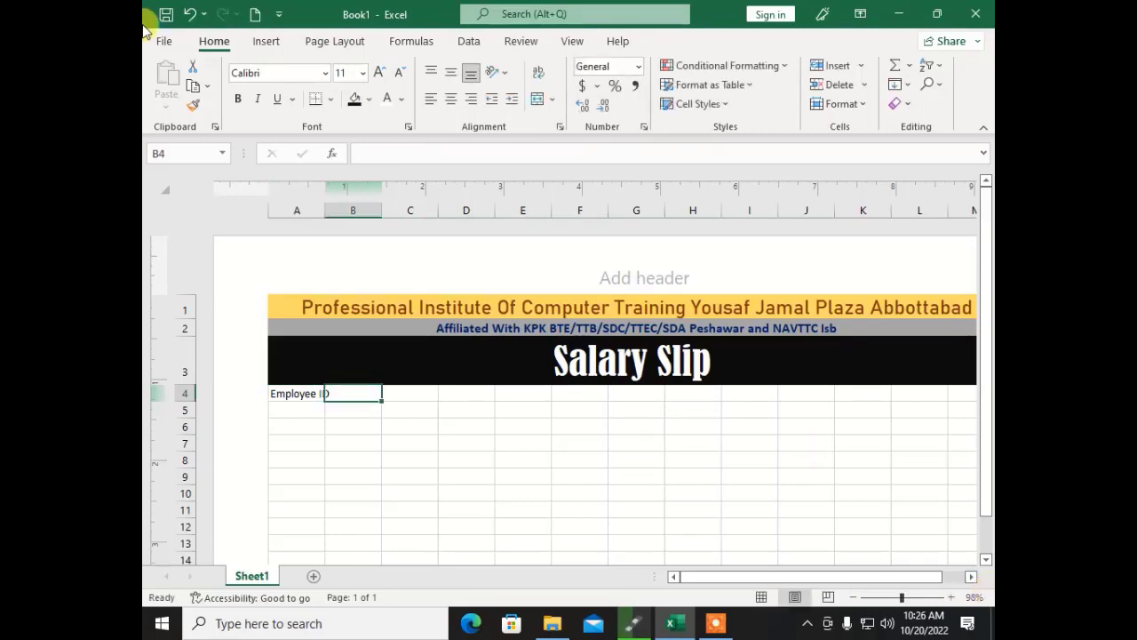
{"action": "double_click", "coordinate": [327, 214]}
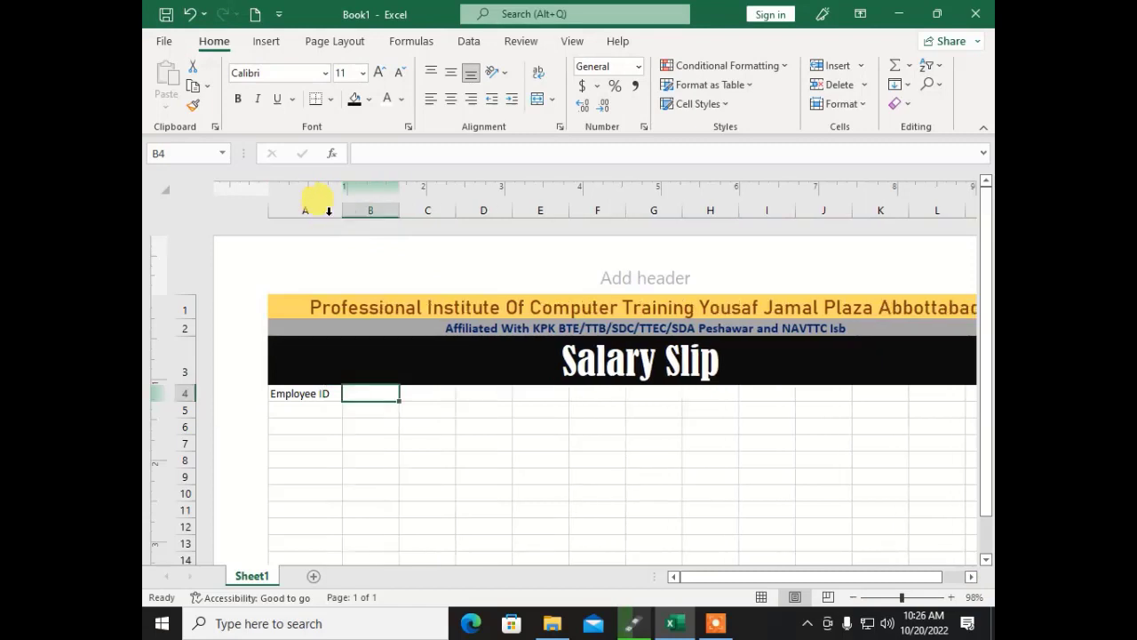
Step: Add the labels Employee Name in A5 and Designition in A6
{"action": "left_click", "coordinate": [302, 409]}
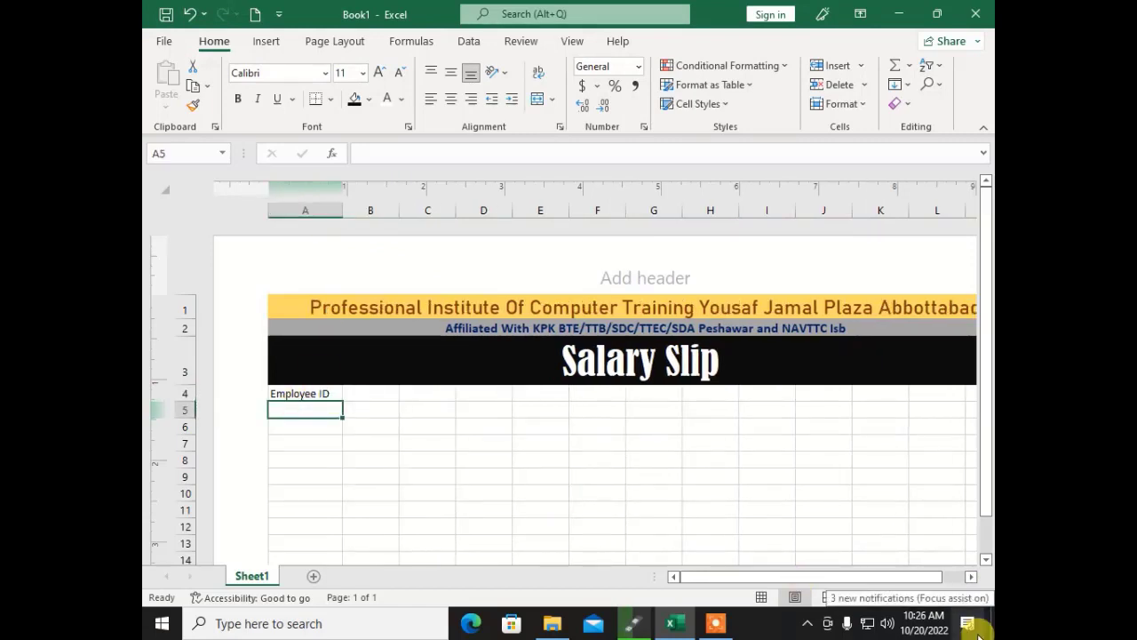
{"action": "type", "text": "Em"}
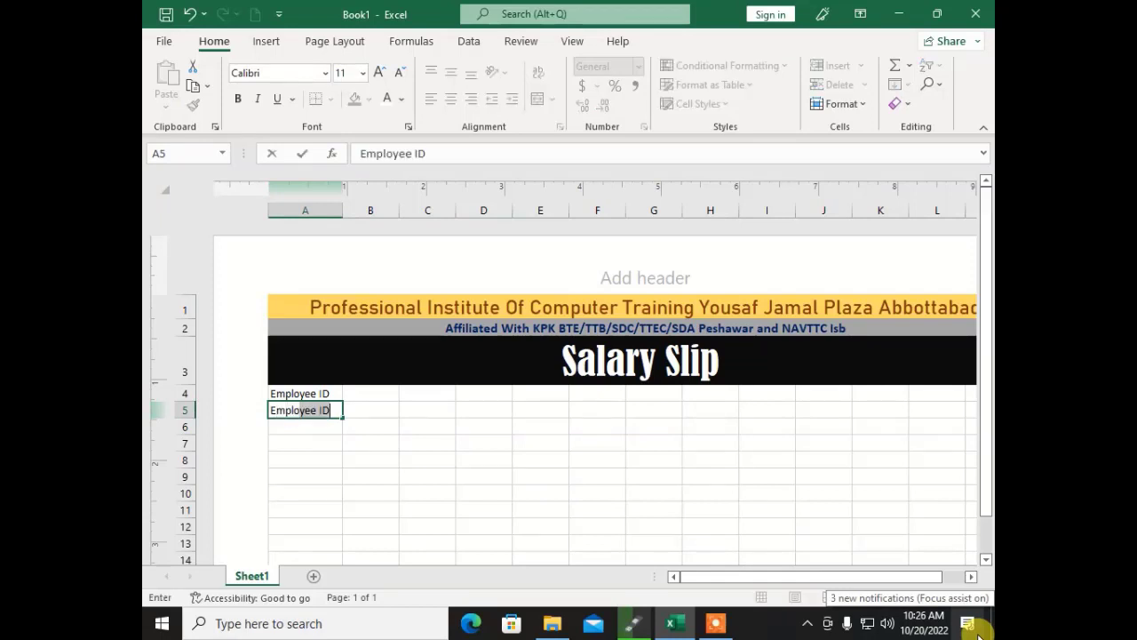
{"action": "type", "text": "ployyee "}
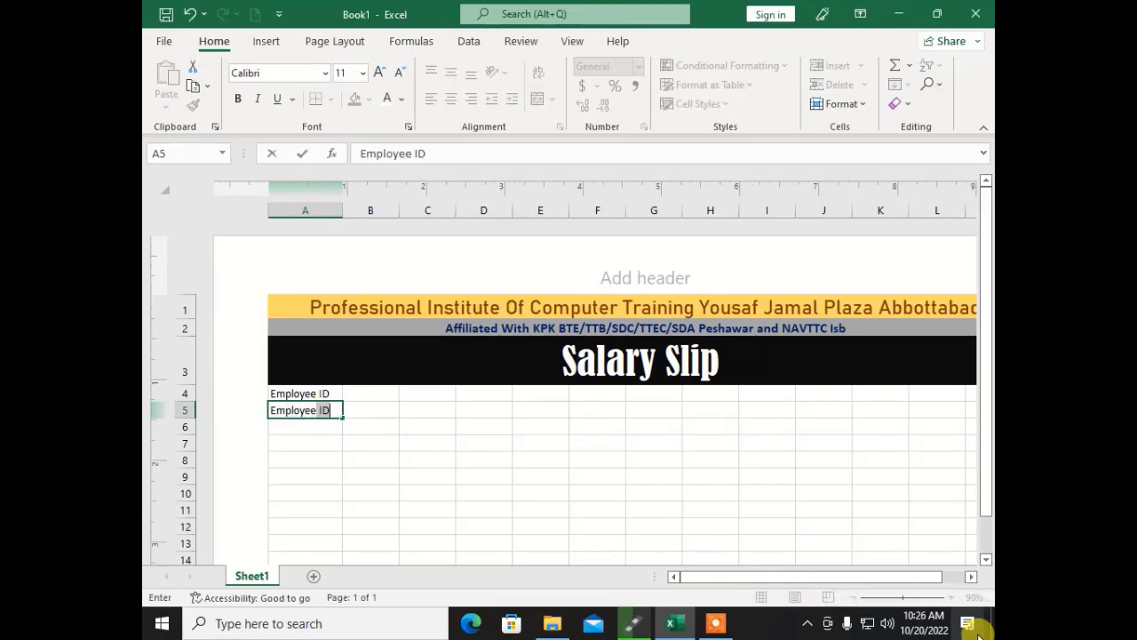
{"action": "type", "text": "Name"}
{"action": "key", "text": "Tab"}
{"action": "key", "text": "Down"}
{"action": "key", "text": "Left"}
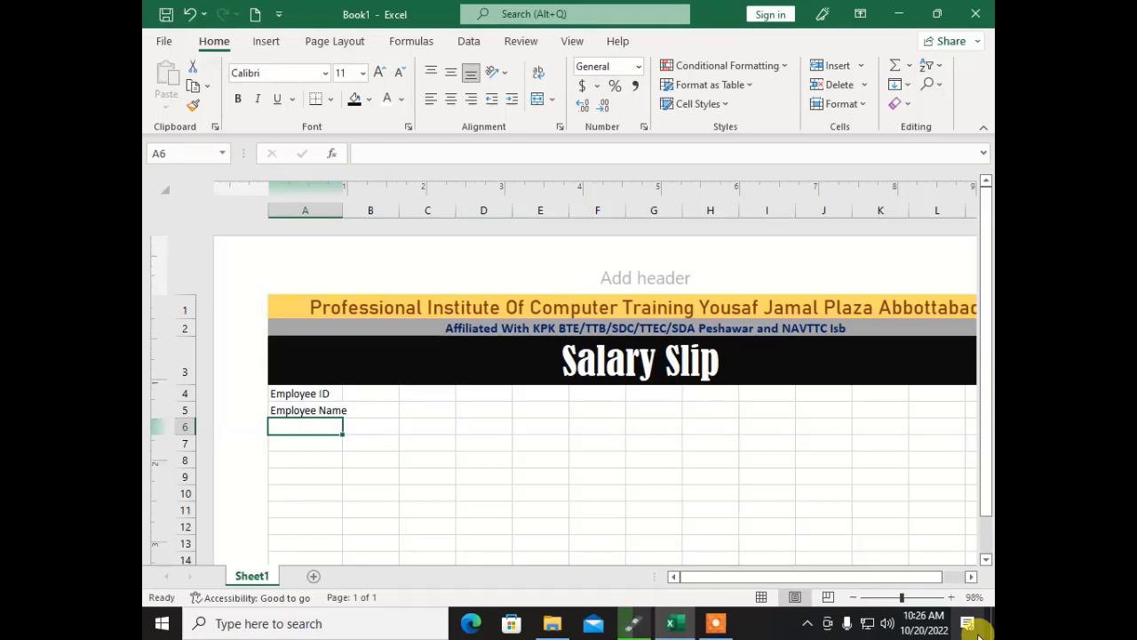
{"action": "type", "text": "Designition"}
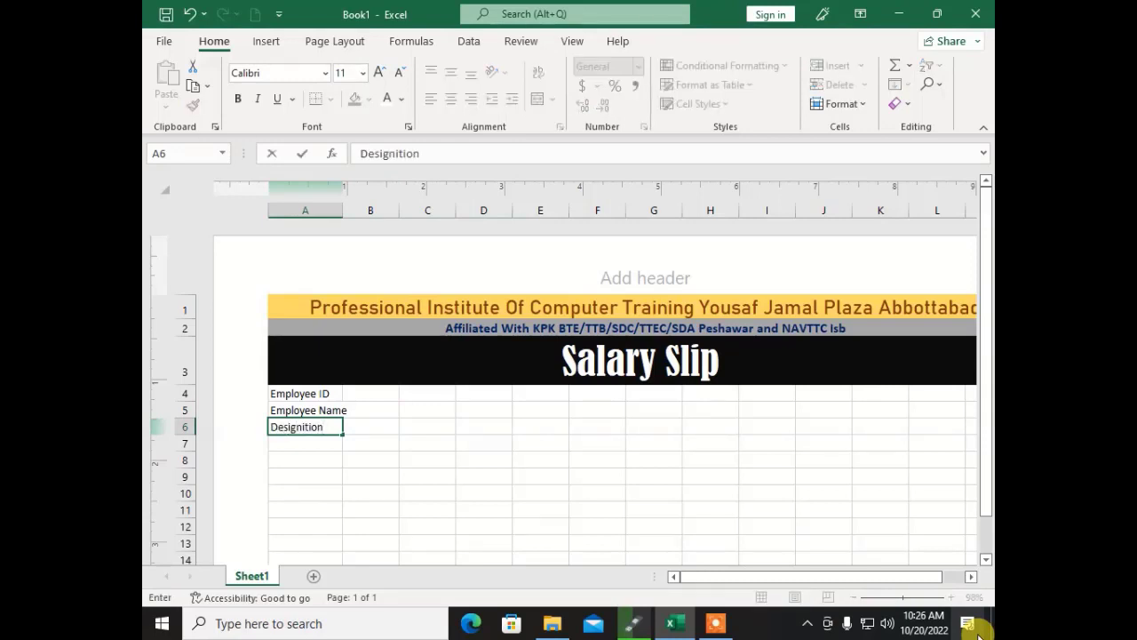
{"action": "key", "text": "Return"}
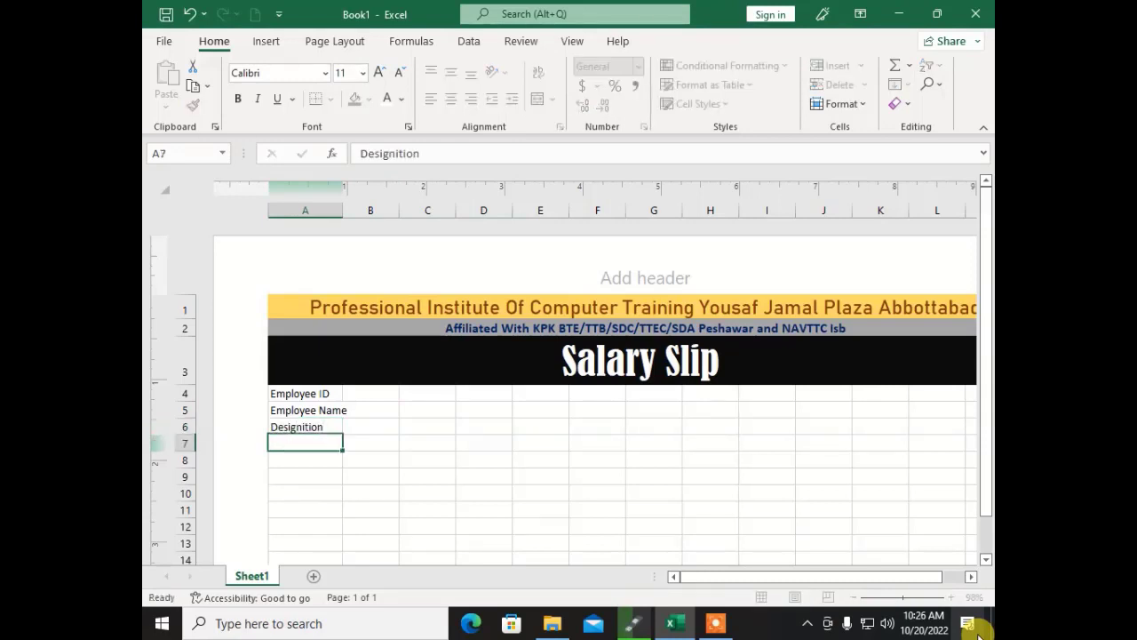
{"action": "key", "text": "Up"}
{"action": "key", "text": "Up"}
{"action": "key", "text": "Up"}
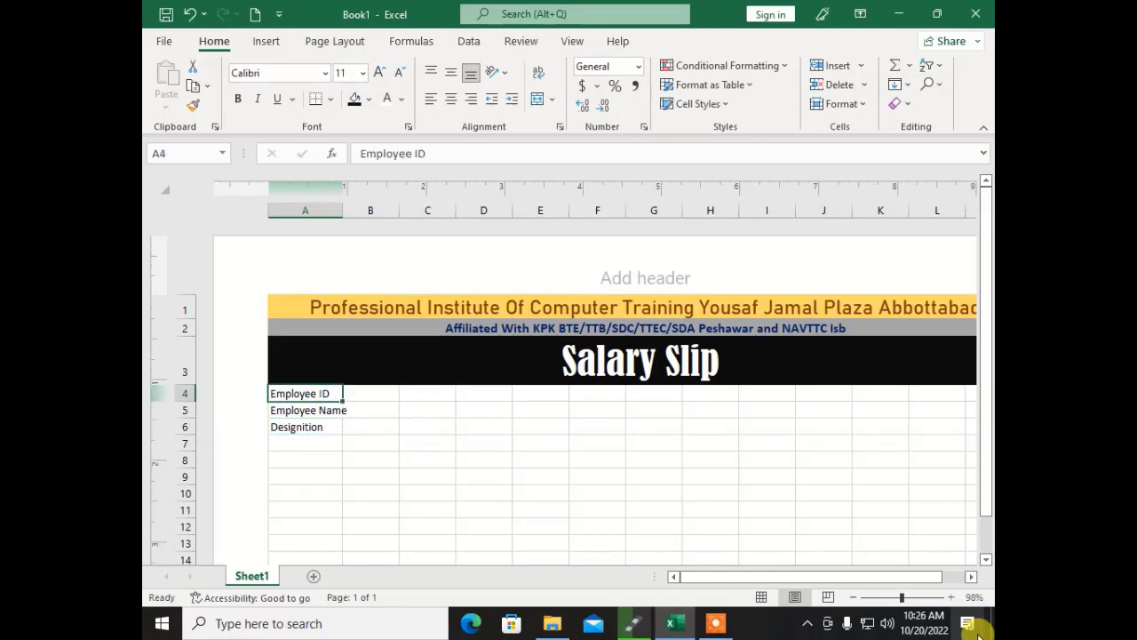
{"action": "left_click_drag", "start_coordinate": [343, 209], "coordinate": [587, 213]}
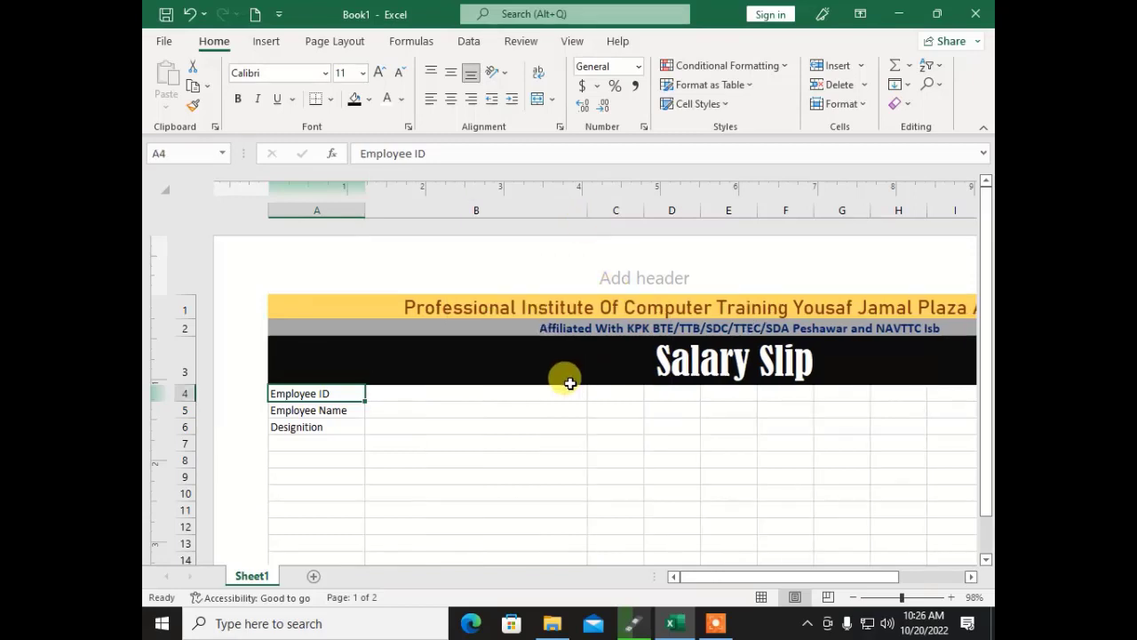
{"action": "left_click", "coordinate": [498, 396]}
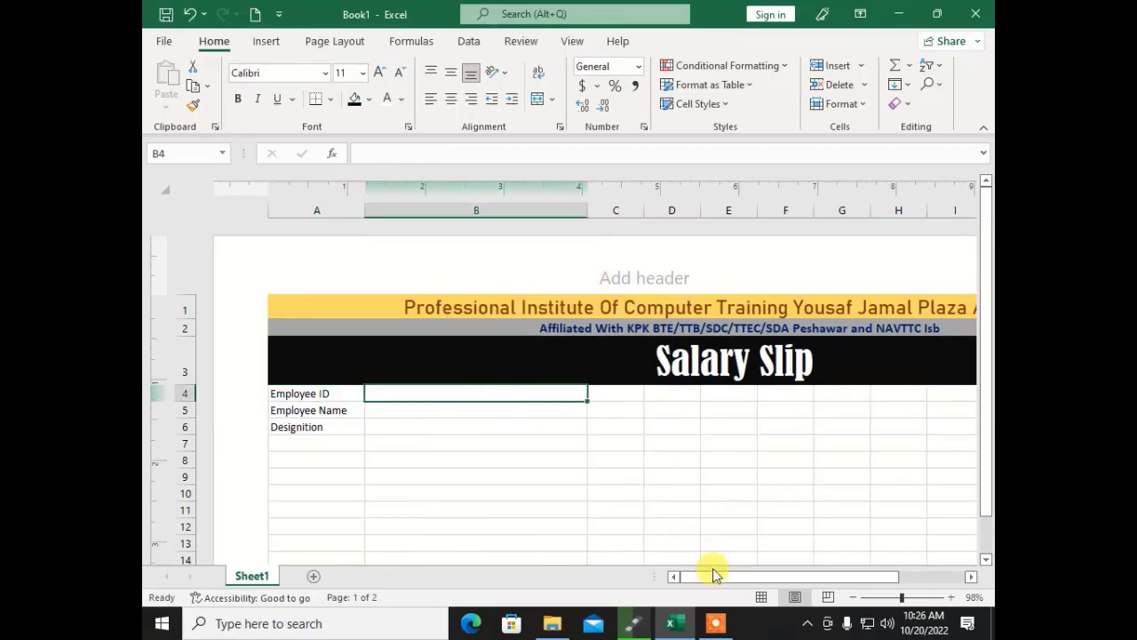
{"action": "mouse_move", "coordinate": [715, 576]}
{"action": "left_mouse_down"}
{"action": "mouse_move", "coordinate": [822, 573]}
{"action": "mouse_move", "coordinate": [720, 573]}
{"action": "left_mouse_up"}
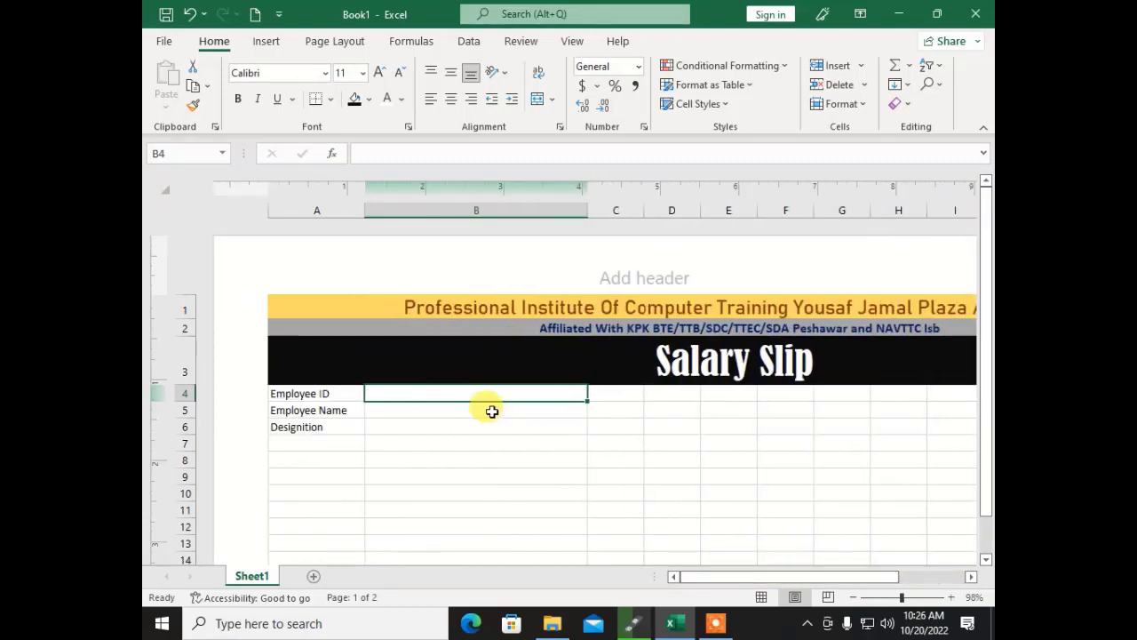
{"action": "left_click", "coordinate": [442, 409]}
{"action": "left_click", "coordinate": [446, 428]}
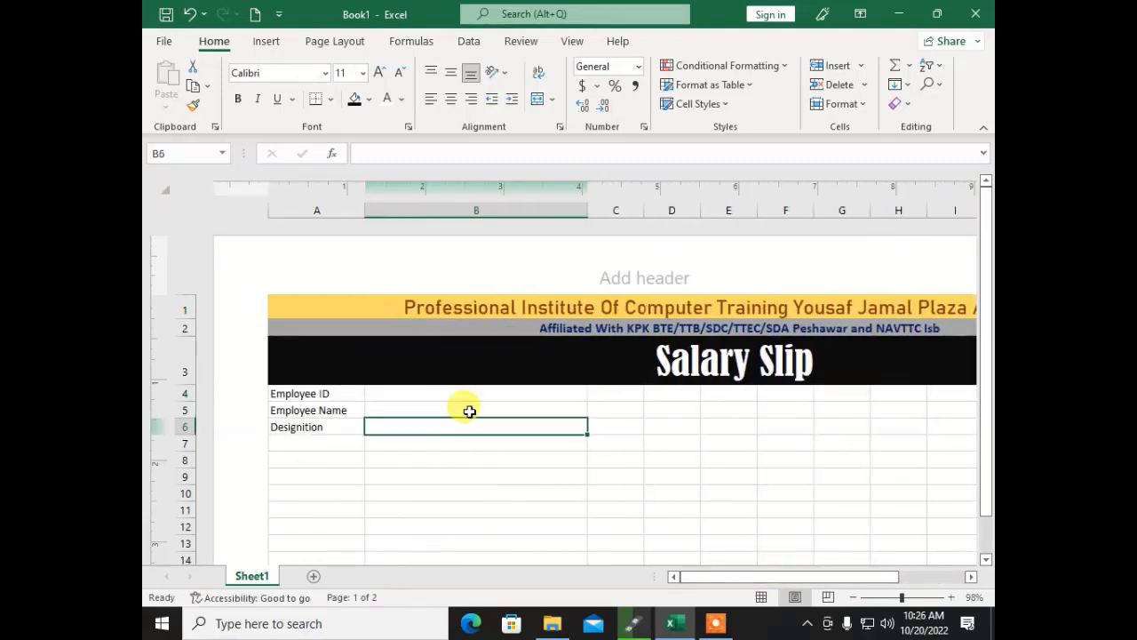
{"action": "left_click", "coordinate": [467, 409]}
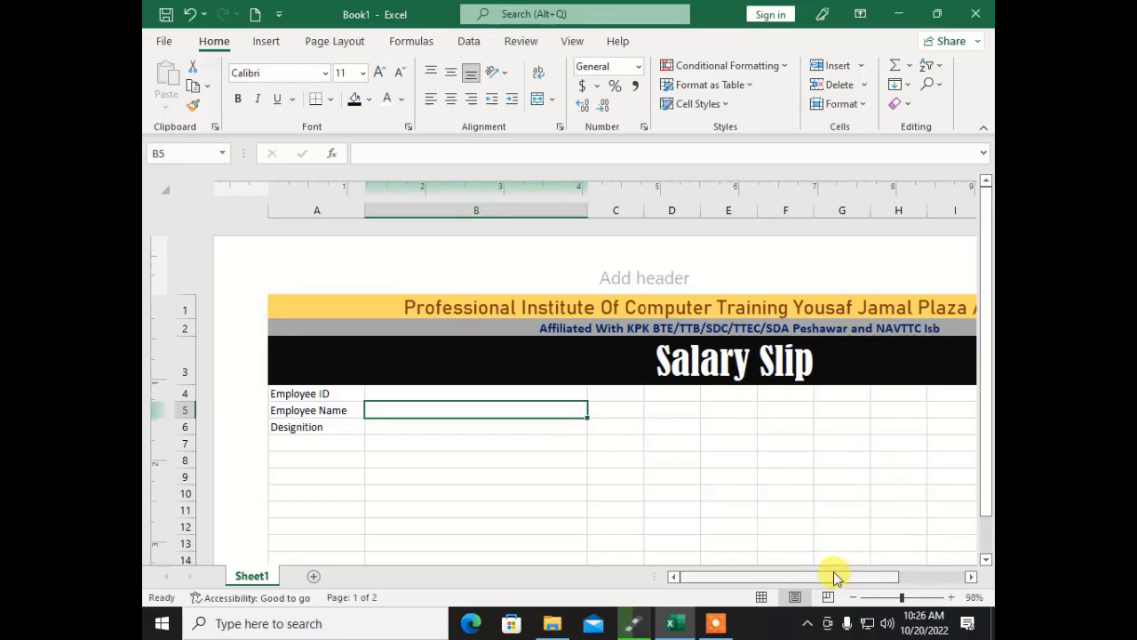
{"action": "left_click_drag", "start_coordinate": [838, 578], "coordinate": [939, 555]}
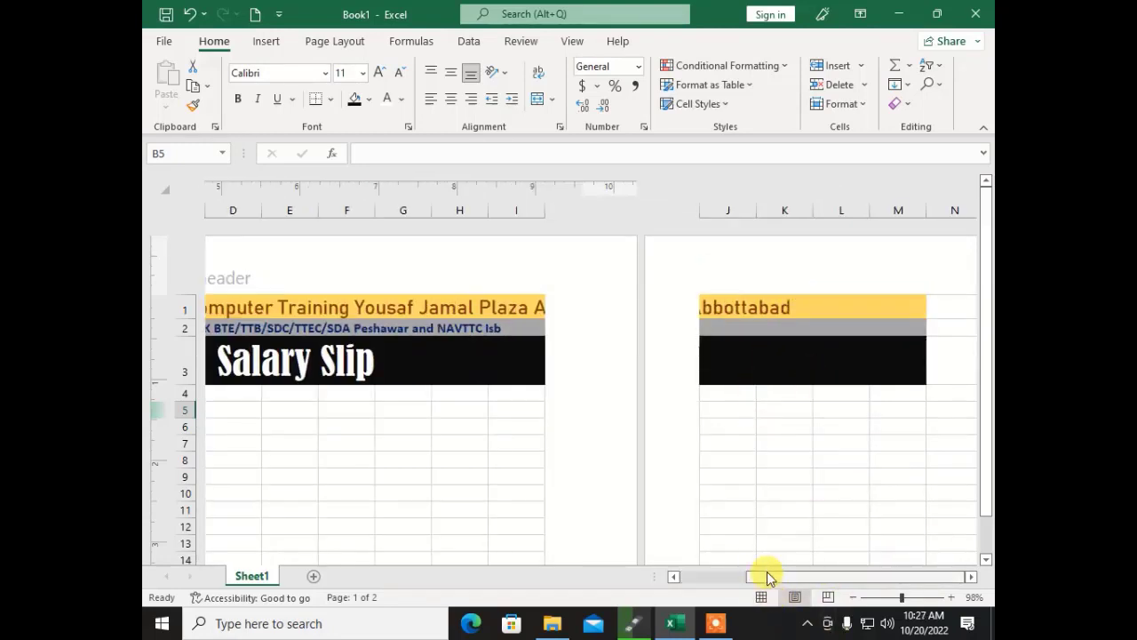
{"action": "left_click_drag", "start_coordinate": [766, 574], "coordinate": [711, 578]}
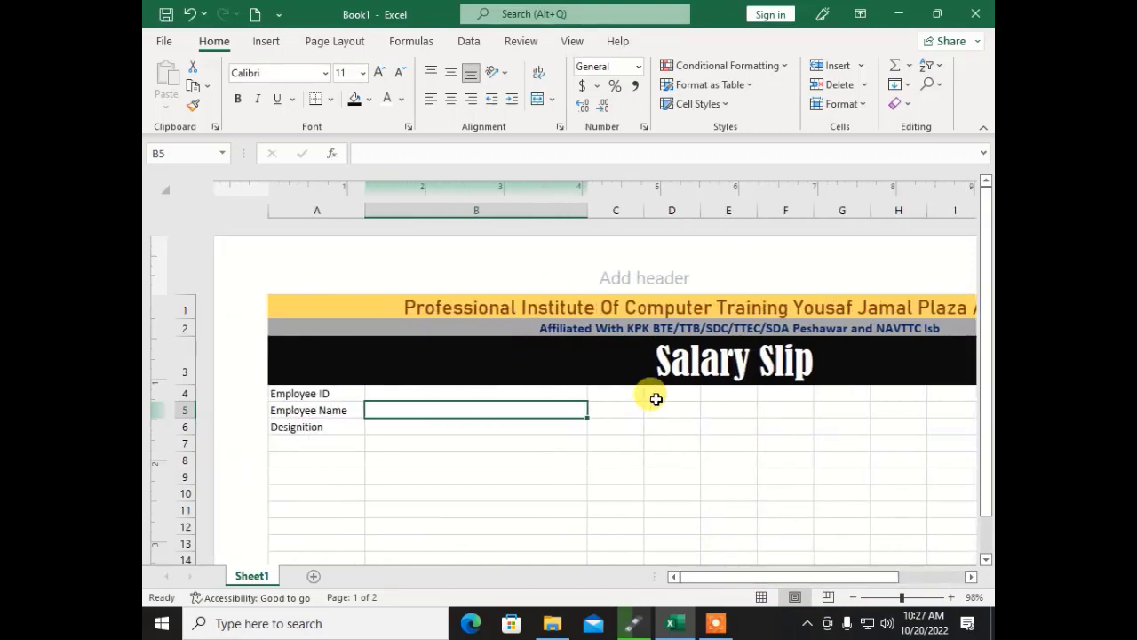
{"action": "left_click", "coordinate": [730, 392]}
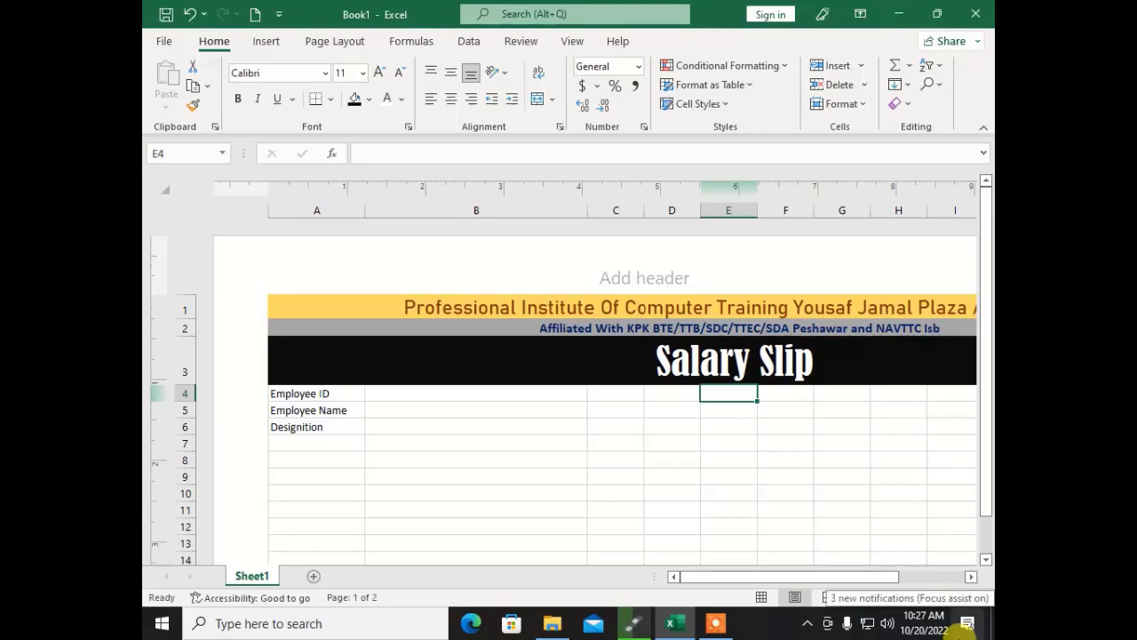
Step: Enter For The Month OF in F4 and widen column F to fit
{"action": "key", "text": "Right"}
{"action": "key", "text": "Right"}
{"action": "key", "text": "Left"}
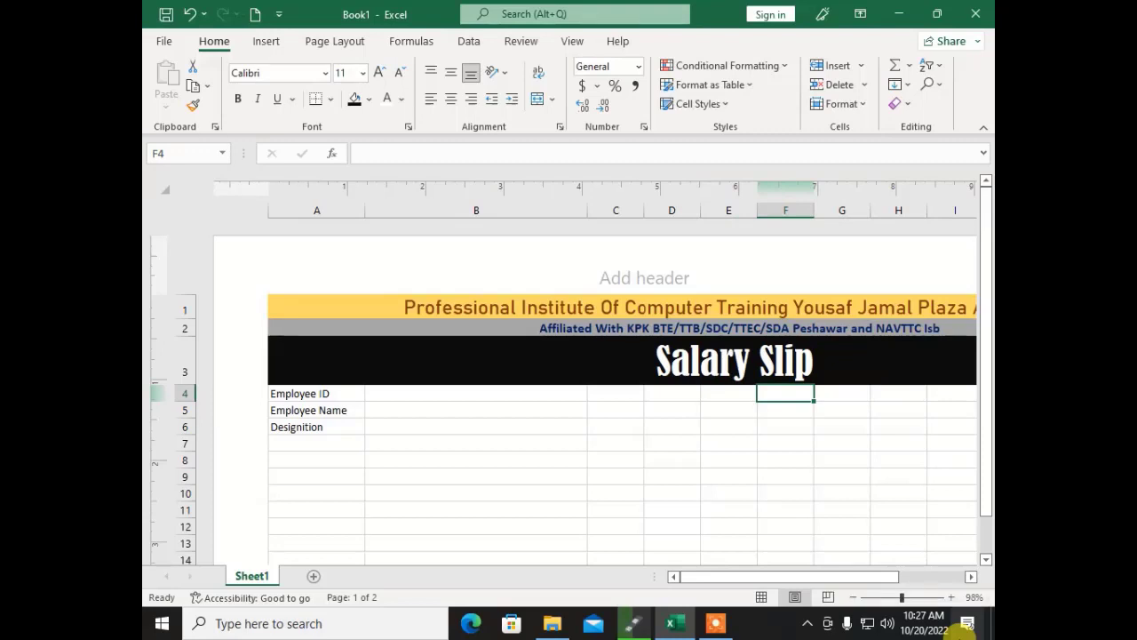
{"action": "type", "text": "For"}
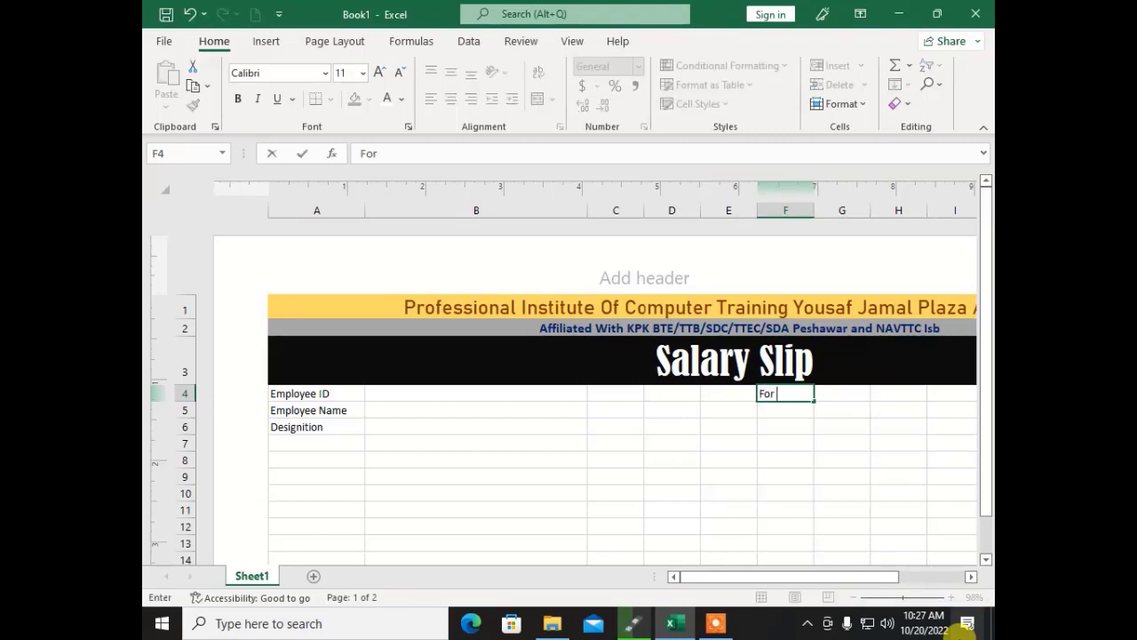
{"action": "type", "text": " The Month "}
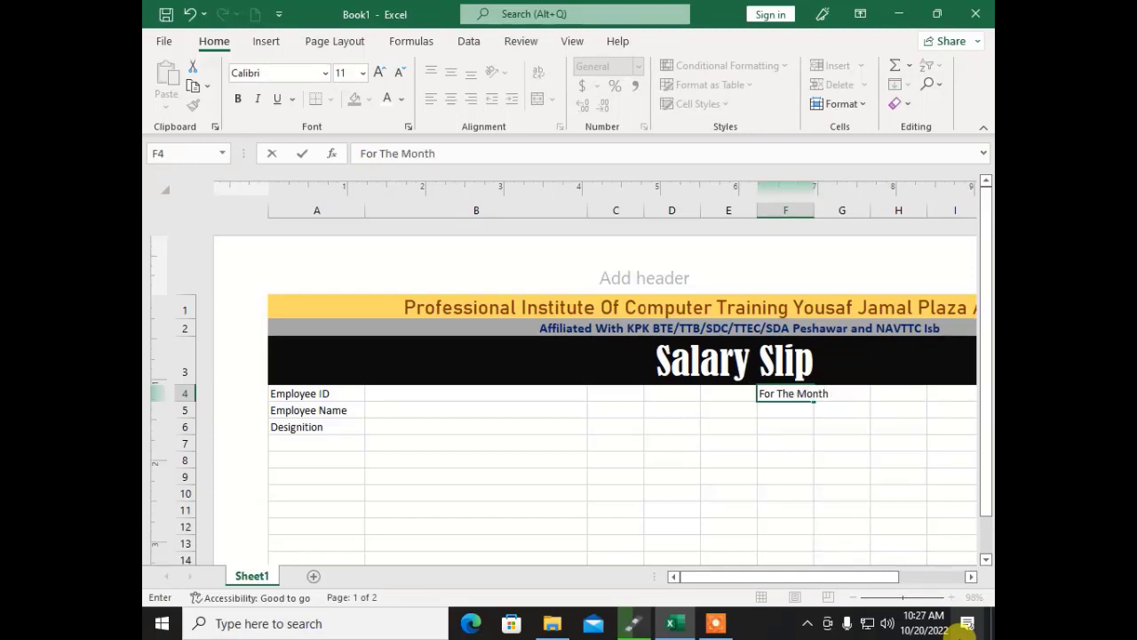
{"action": "type", "text": "OF"}
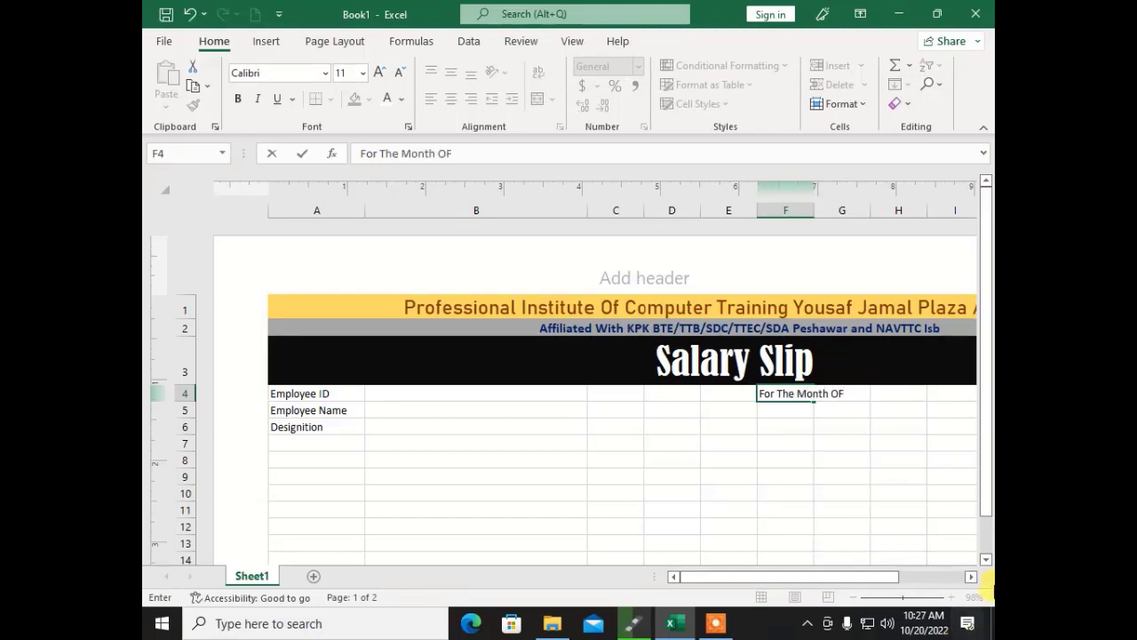
{"action": "left_click_drag", "start_coordinate": [816, 210], "coordinate": [860, 210]}
{"action": "left_click", "coordinate": [787, 411]}
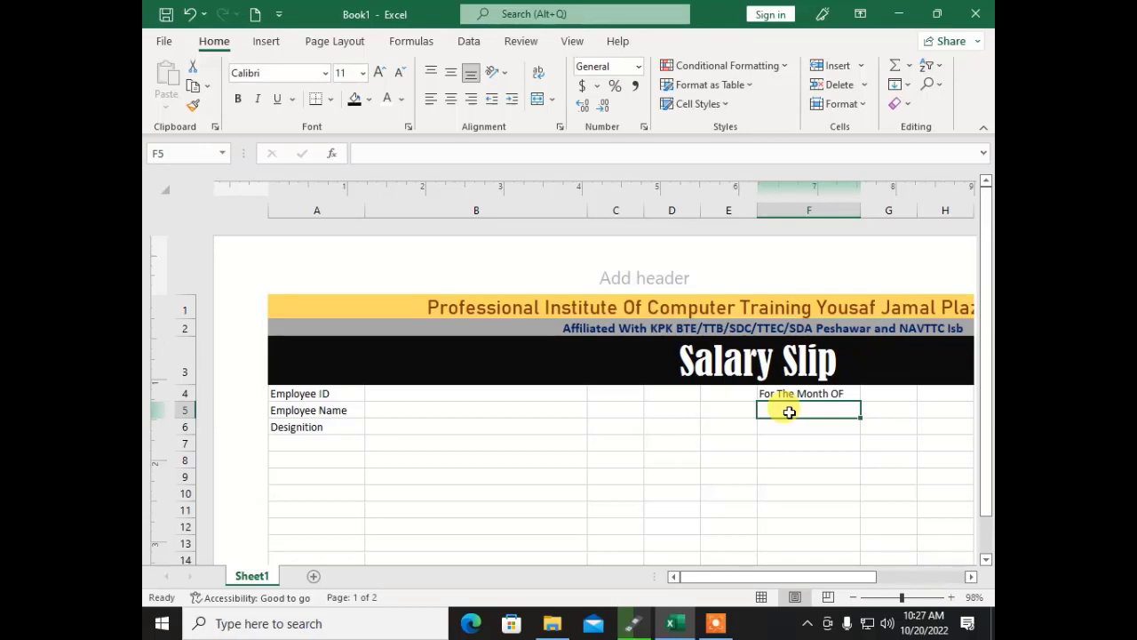
Step: Add Amount Of Salary in F5 and Issue Date in F6
{"action": "type", "text": "Amount"}
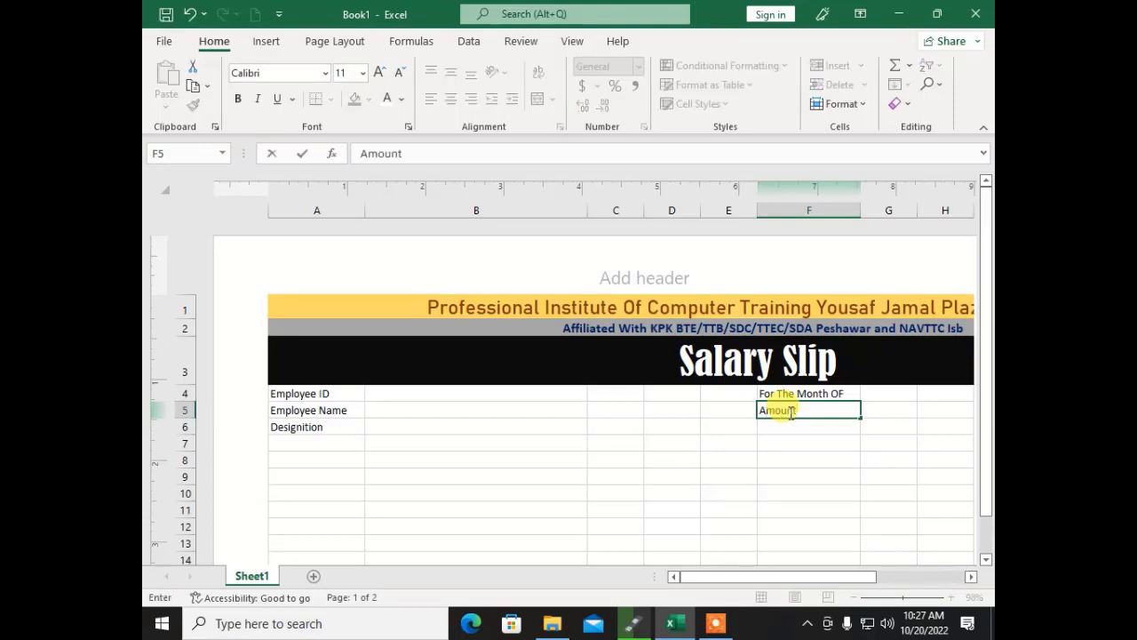
{"action": "type", "text": " Of Salary"}
{"action": "key", "text": "Return"}
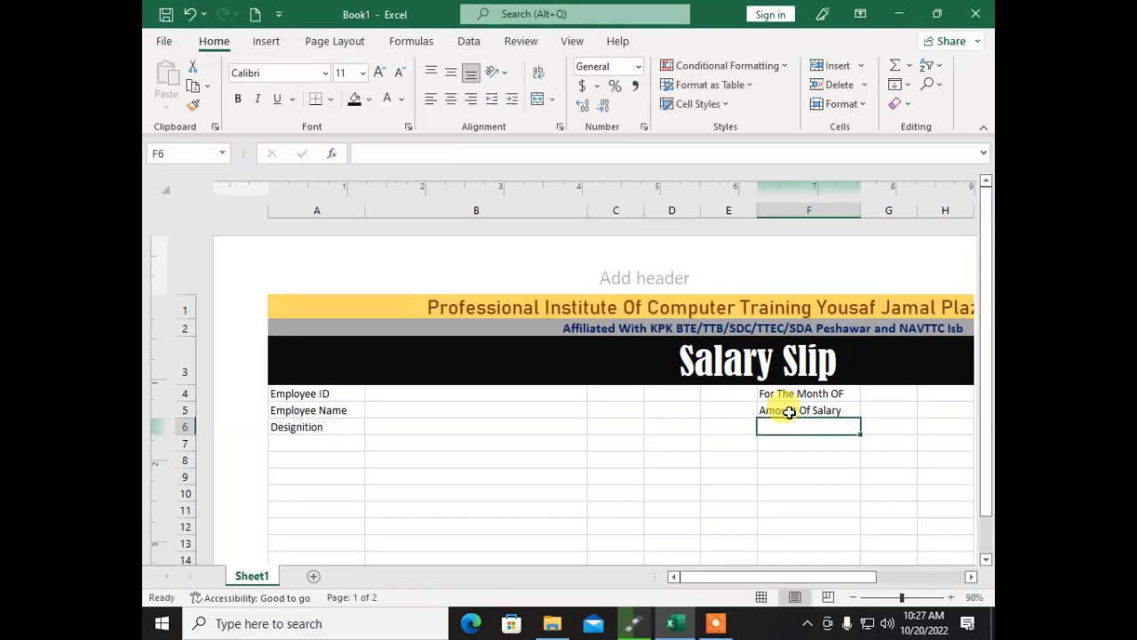
{"action": "type", "text": "Total;"}
{"action": "key", "text": "BackSpace"}
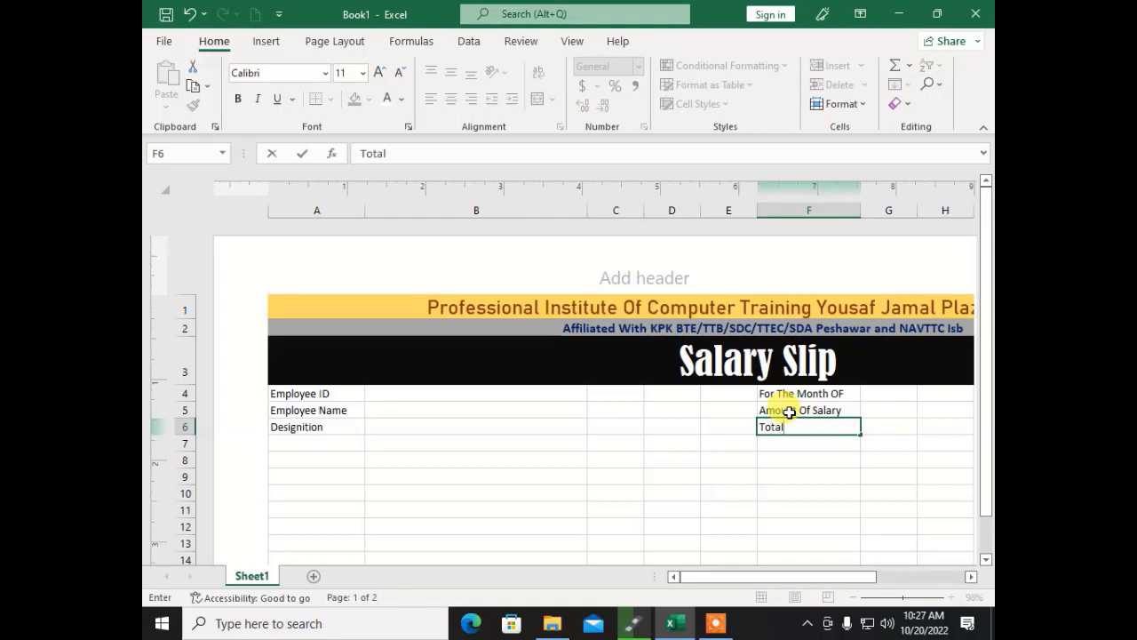
{"action": "key", "text": "BackSpace"}
{"action": "key", "text": "BackSpace"}
{"action": "key", "text": "BackSpace"}
{"action": "type", "text": "Issue Date"}
{"action": "key", "text": "Return"}
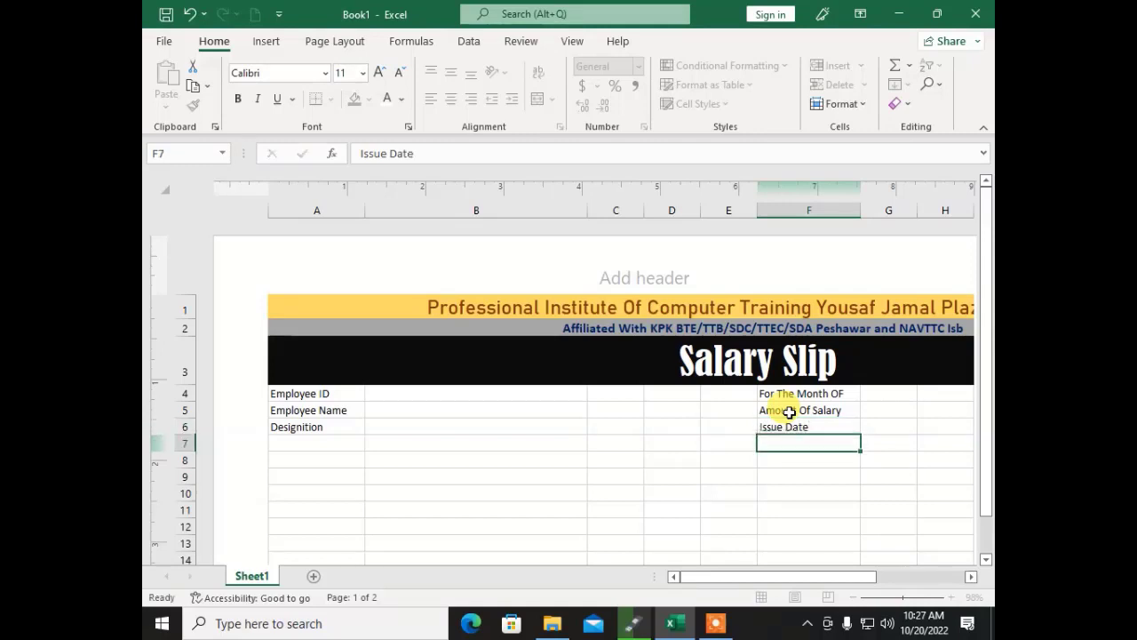
{"action": "key", "text": "Up"}
{"action": "key", "text": "Up"}
{"action": "key", "text": "Up"}
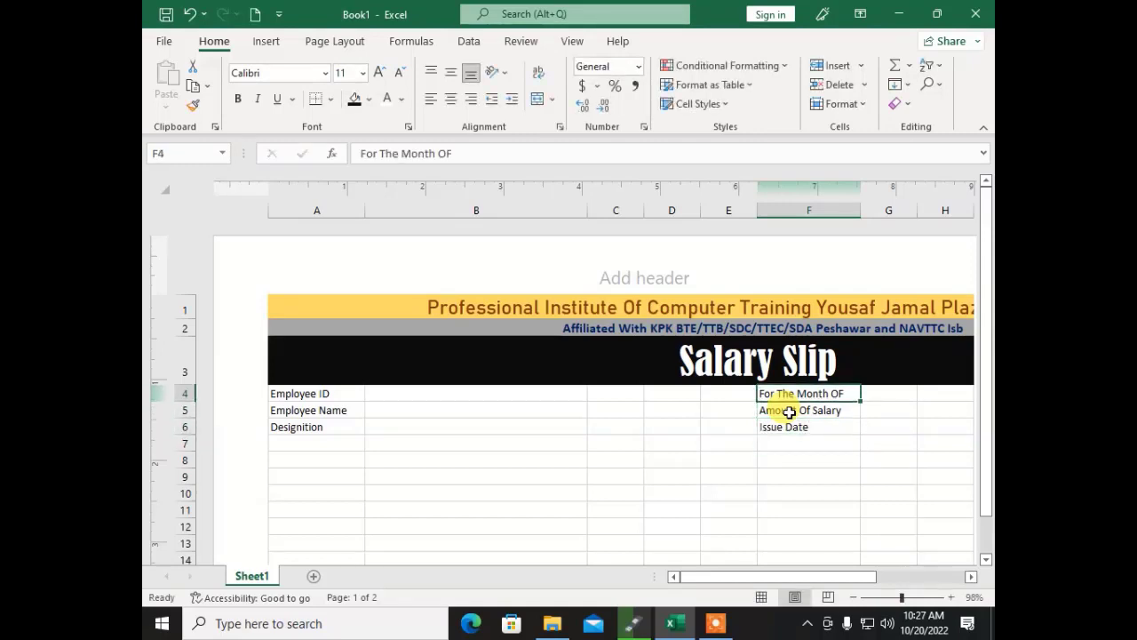
{"action": "key", "text": "Right"}
{"action": "key", "text": "Right"}
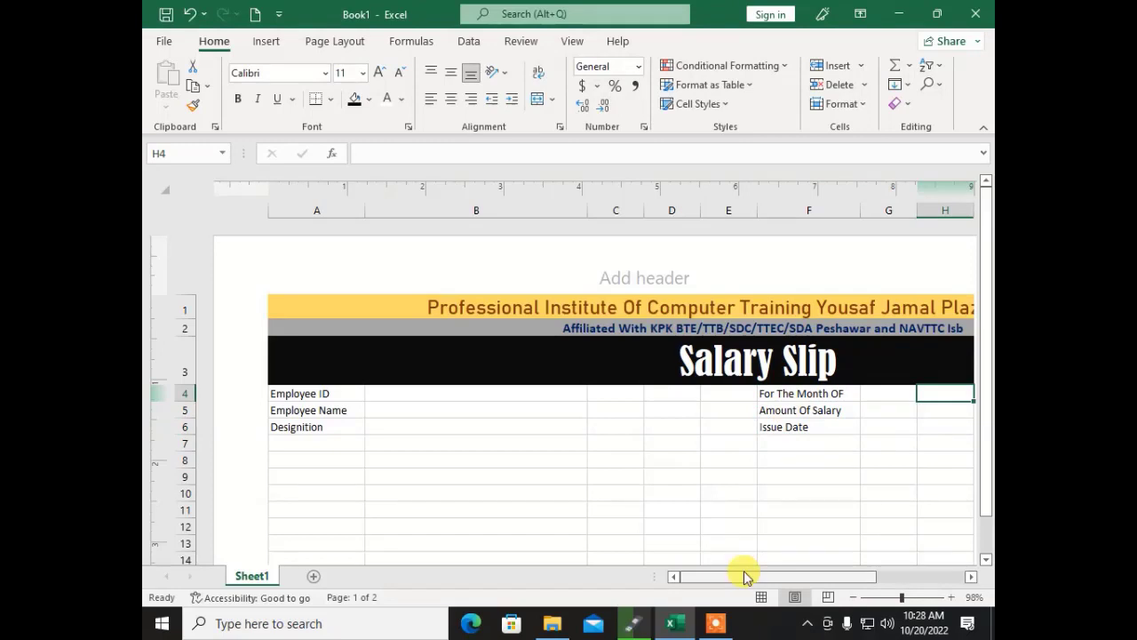
Step: Merge G4:H4, G5:H5 and G6:H6 into single value cells
{"action": "left_click_drag", "start_coordinate": [743, 576], "coordinate": [813, 578]}
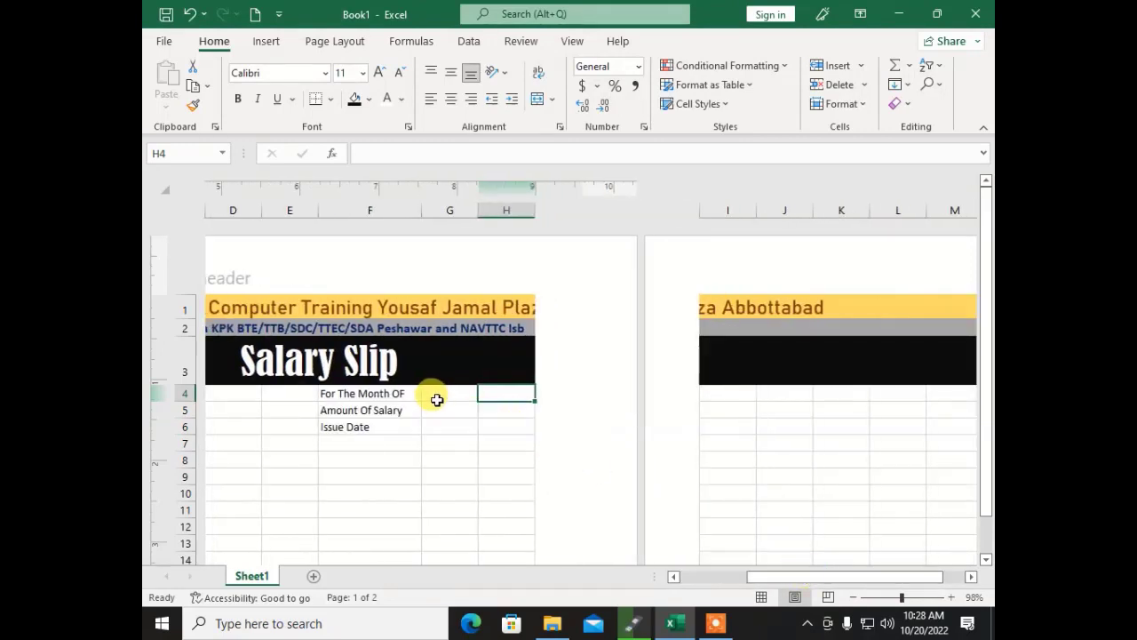
{"action": "left_click_drag", "start_coordinate": [436, 396], "coordinate": [486, 398]}
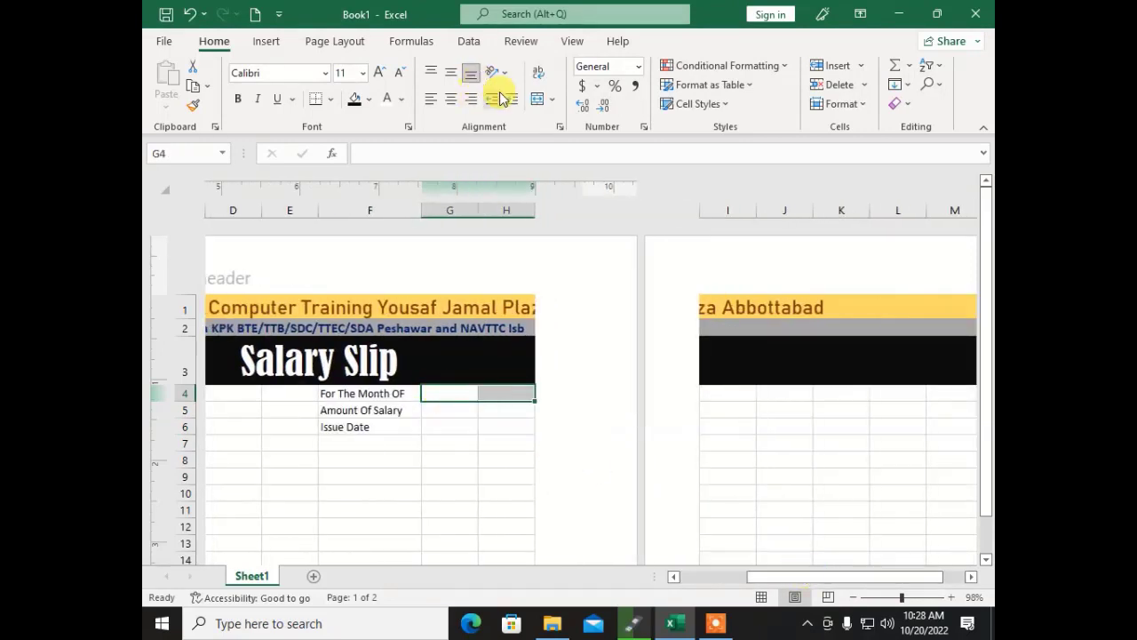
{"action": "left_click", "coordinate": [538, 99]}
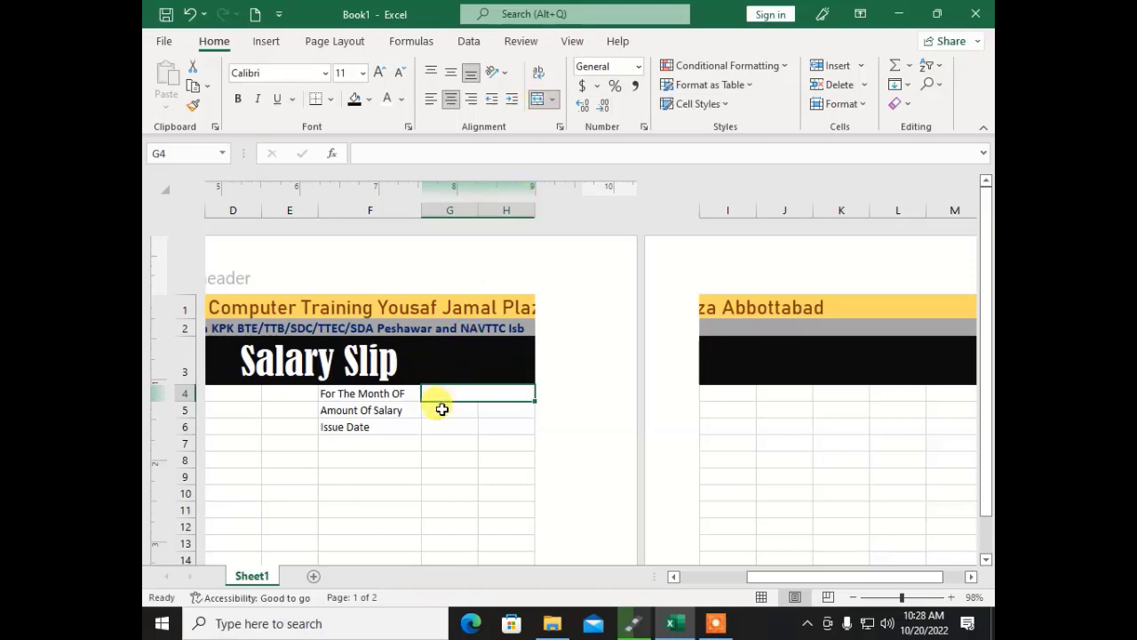
{"action": "left_click_drag", "start_coordinate": [441, 410], "coordinate": [485, 425]}
{"action": "left_click", "coordinate": [538, 99]}
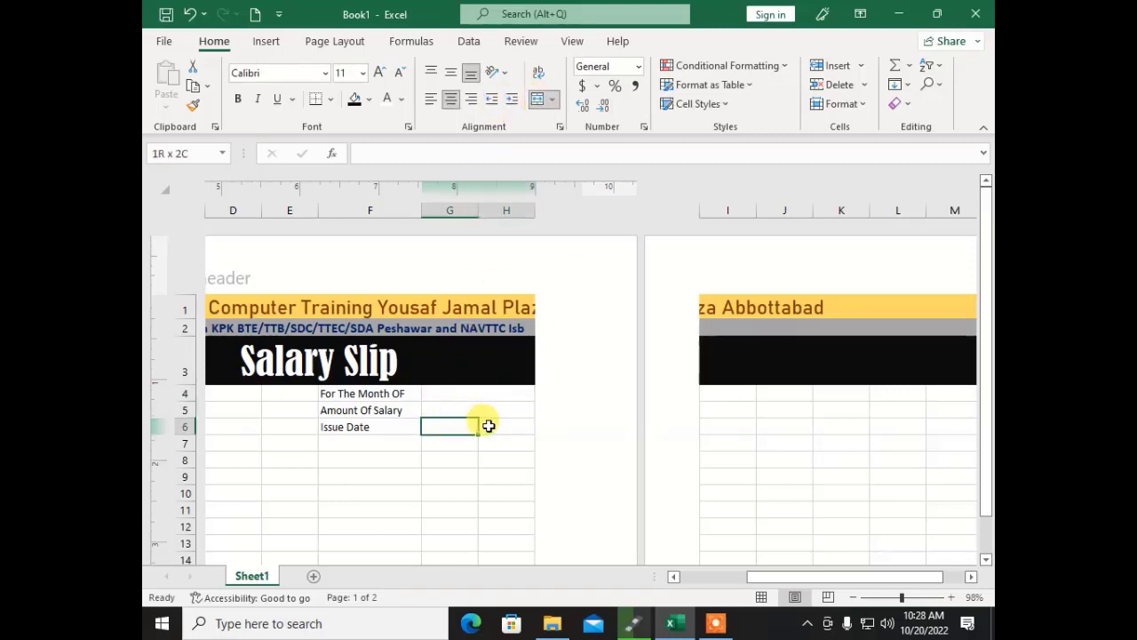
{"action": "left_click", "coordinate": [538, 98]}
Step: Unmerge the institute title and Salary Slip heading back to the left edge
{"action": "left_click", "coordinate": [494, 308]}
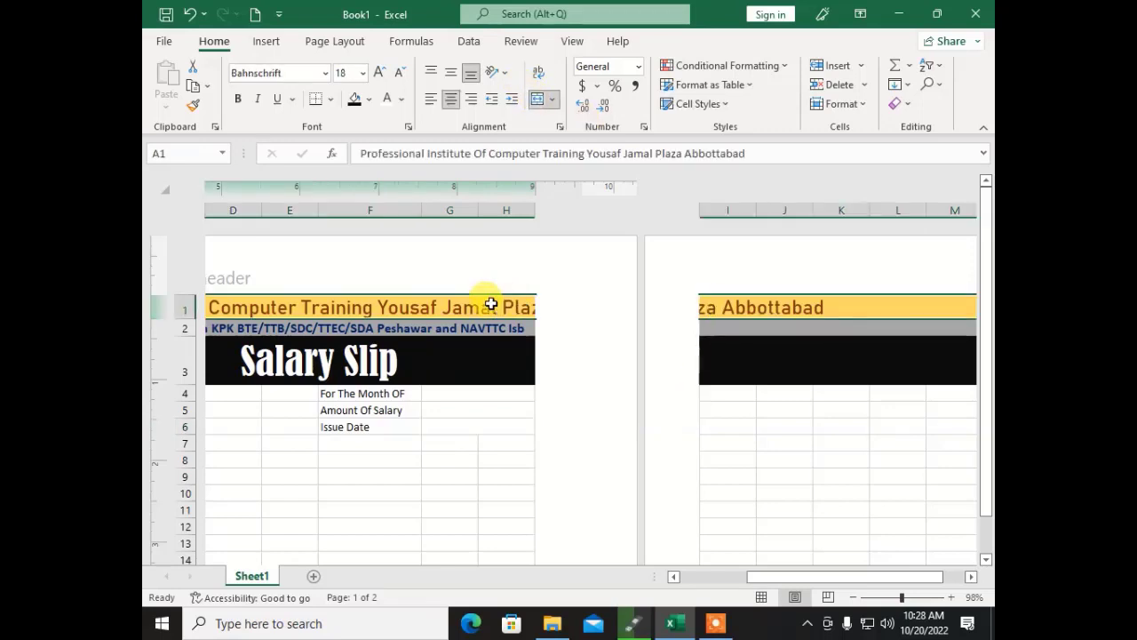
{"action": "left_click", "coordinate": [537, 98]}
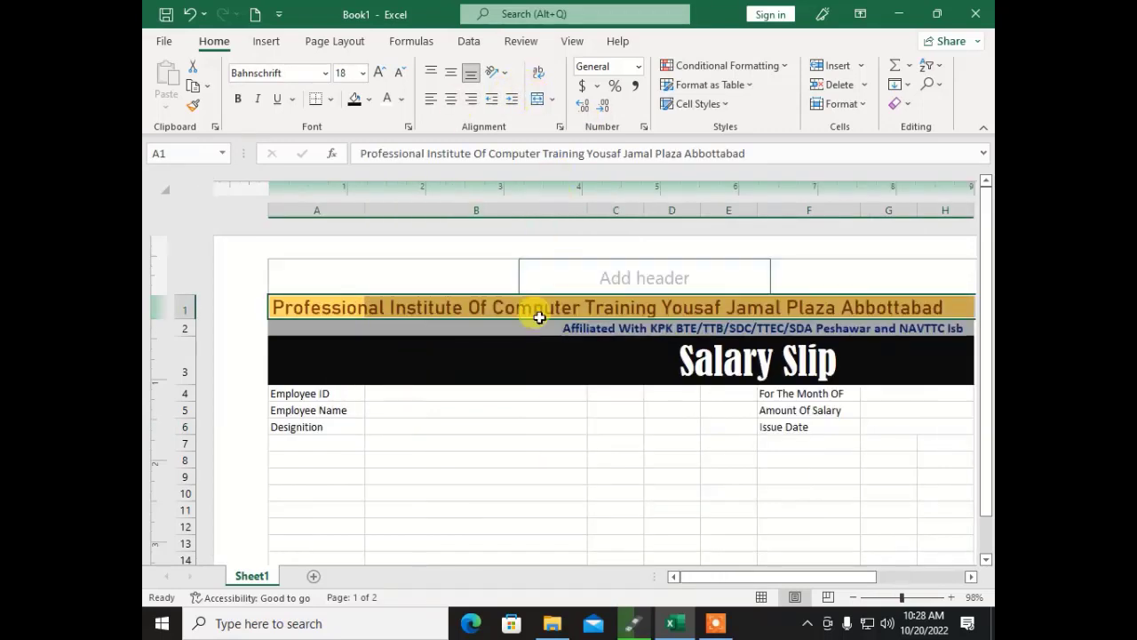
{"action": "left_click", "coordinate": [524, 363]}
{"action": "left_click", "coordinate": [298, 312]}
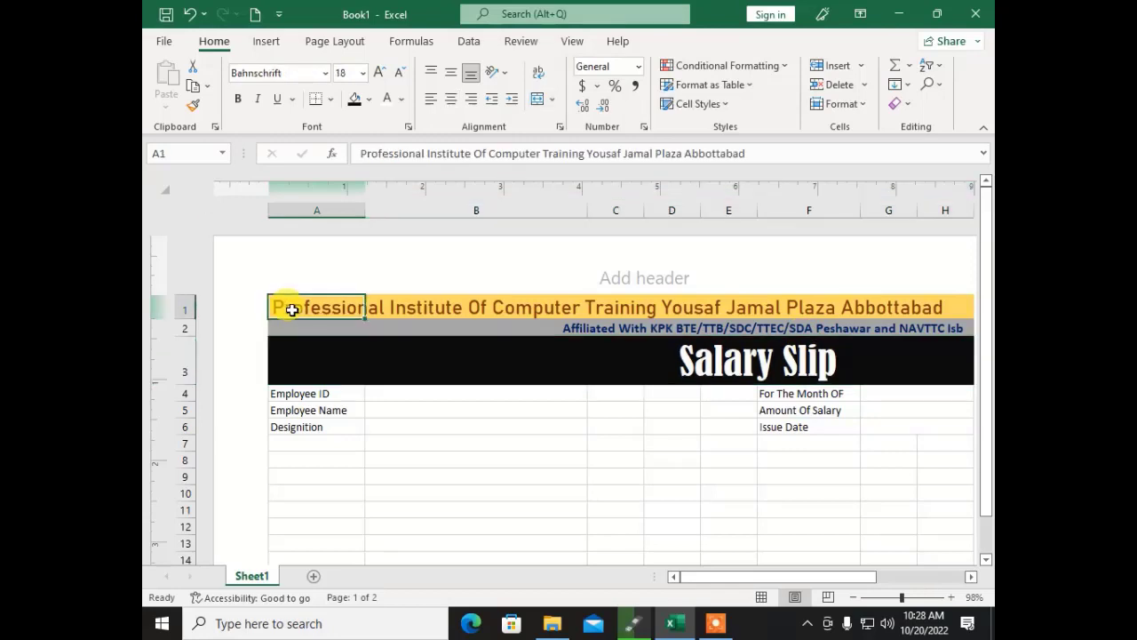
{"action": "left_click_drag", "start_coordinate": [781, 577], "coordinate": [848, 577]}
{"action": "left_click", "coordinate": [472, 326]}
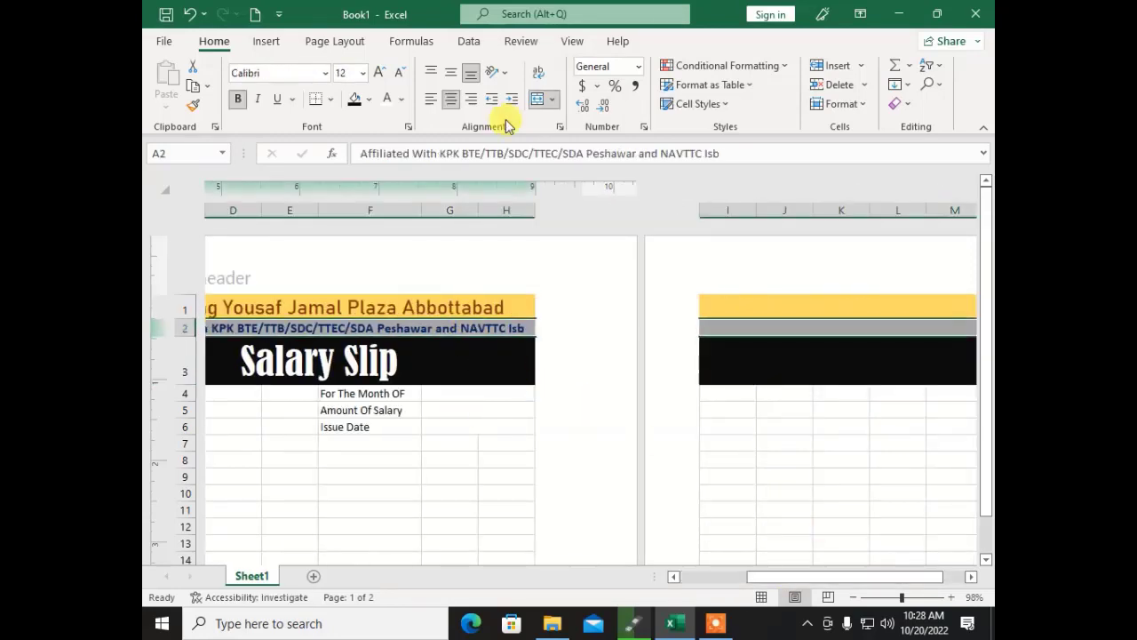
{"action": "left_click", "coordinate": [531, 354]}
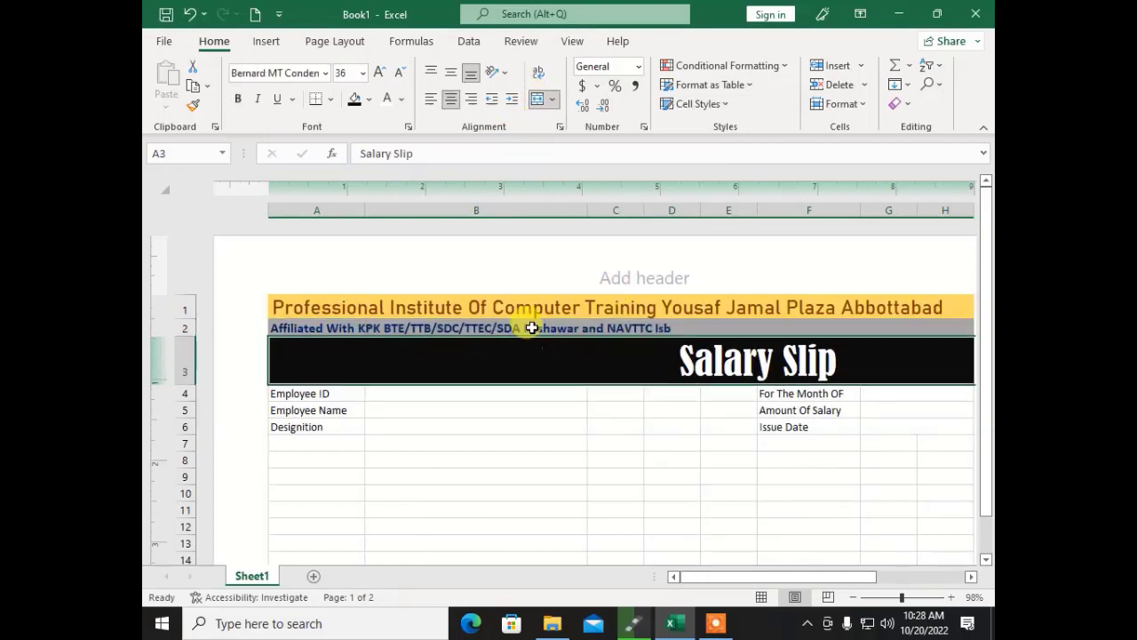
{"action": "left_click", "coordinate": [536, 98]}
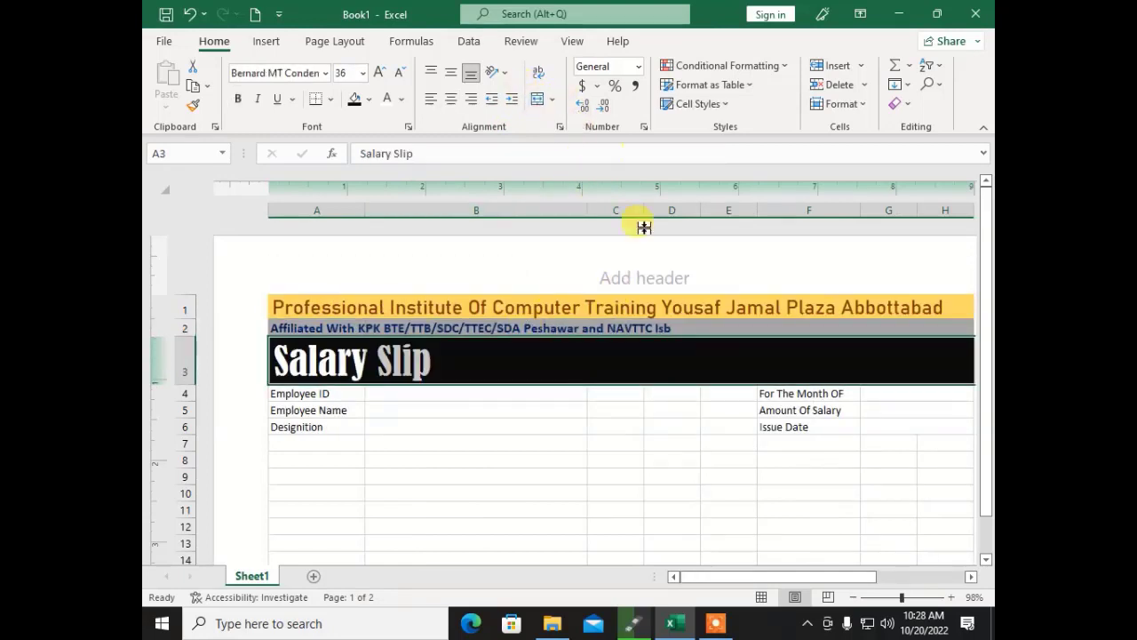
{"action": "left_click", "coordinate": [655, 442]}
Step: Re-merge and centre rows 1, 2 and 3 across the slip width
{"action": "left_click_drag", "start_coordinate": [741, 578], "coordinate": [838, 573]}
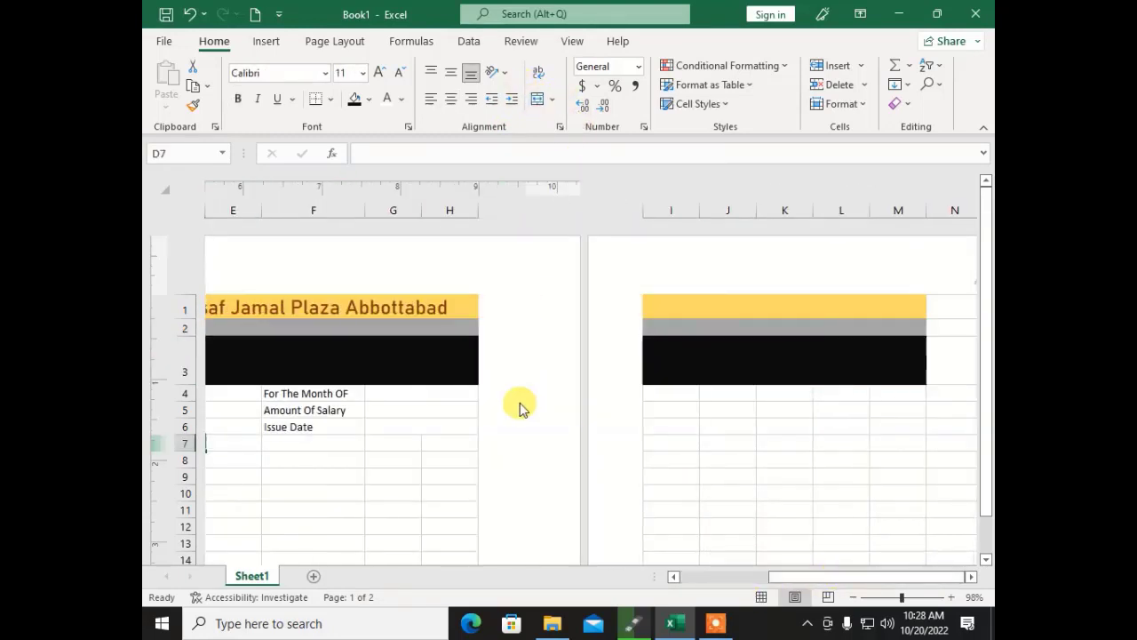
{"action": "left_click_drag", "start_coordinate": [455, 307], "coordinate": [283, 298]}
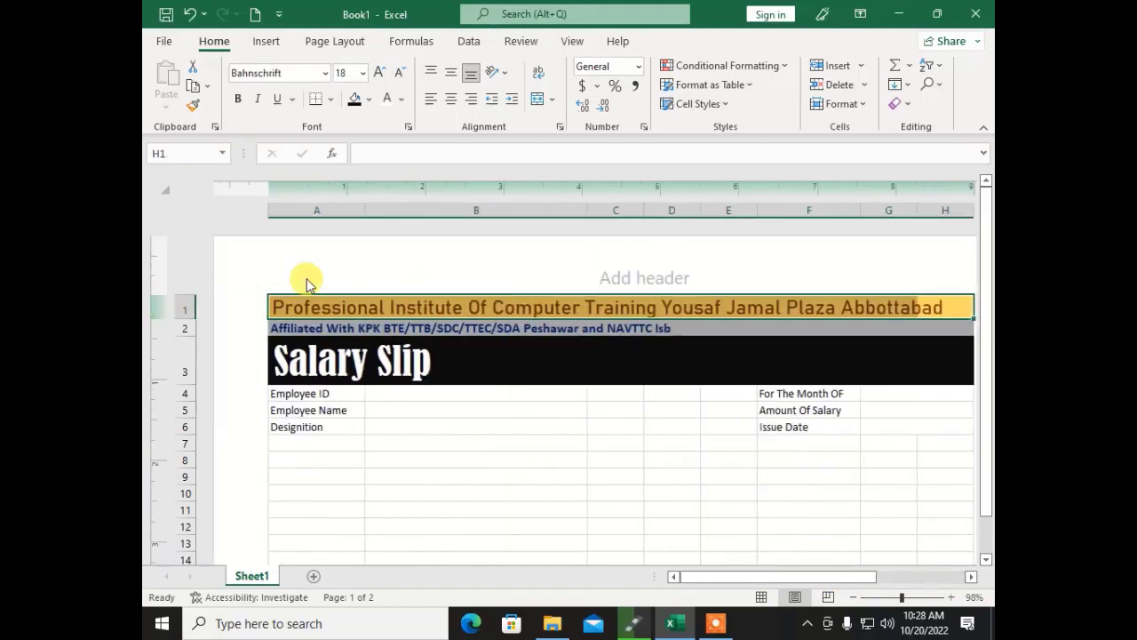
{"action": "left_click", "coordinate": [536, 99]}
{"action": "left_click", "coordinate": [632, 328]}
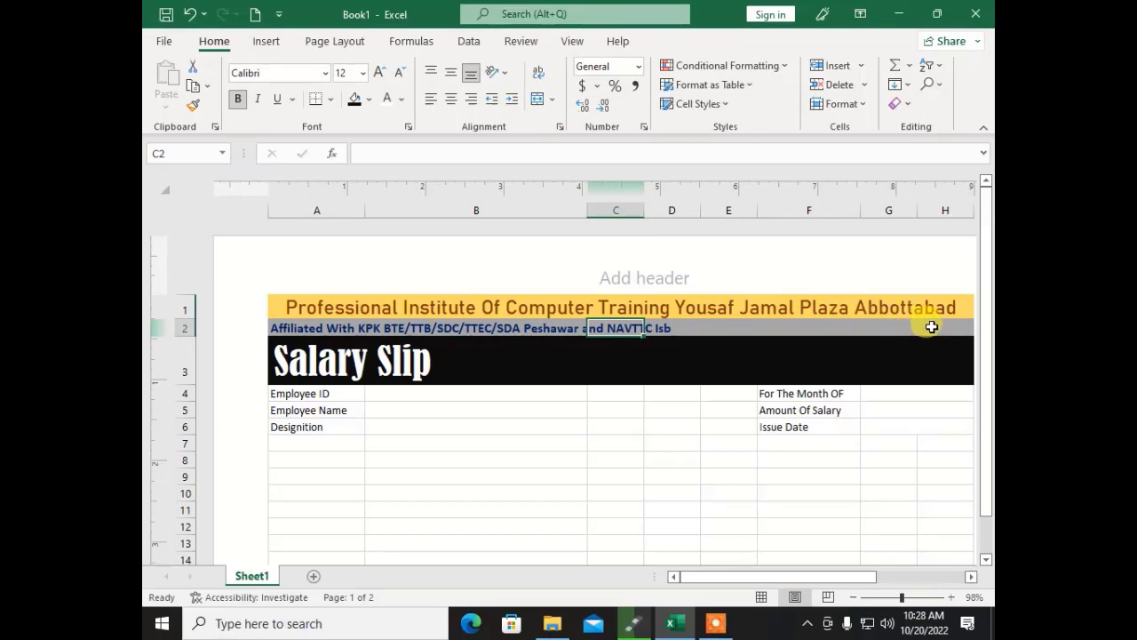
{"action": "left_click_drag", "start_coordinate": [933, 324], "coordinate": [297, 328]}
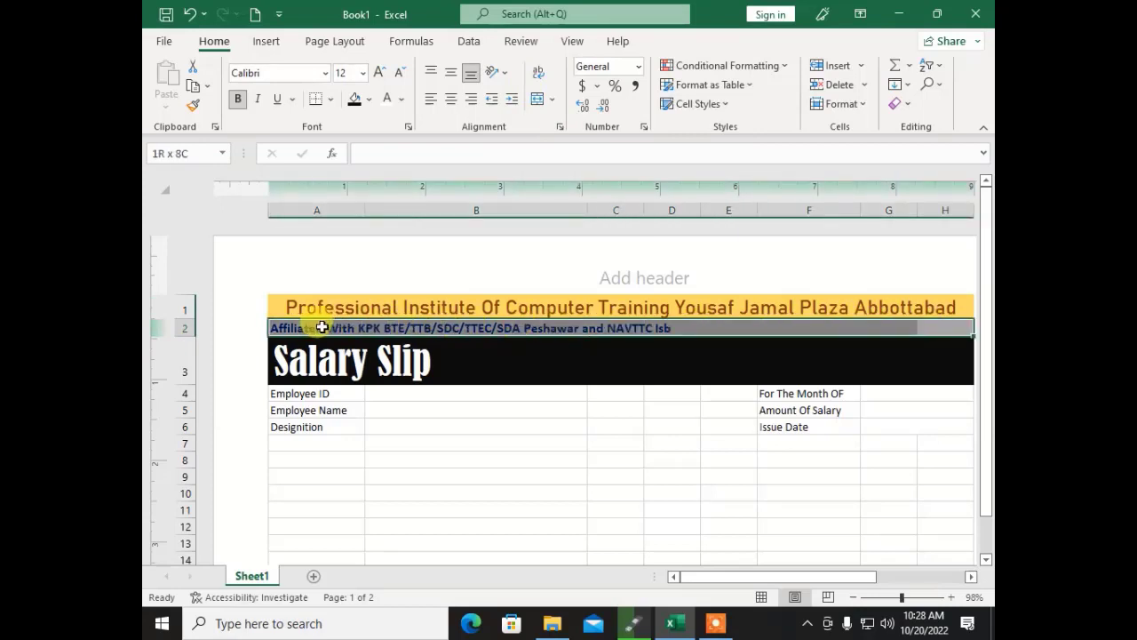
{"action": "left_click", "coordinate": [537, 98]}
{"action": "left_click_drag", "start_coordinate": [641, 360], "coordinate": [286, 360]}
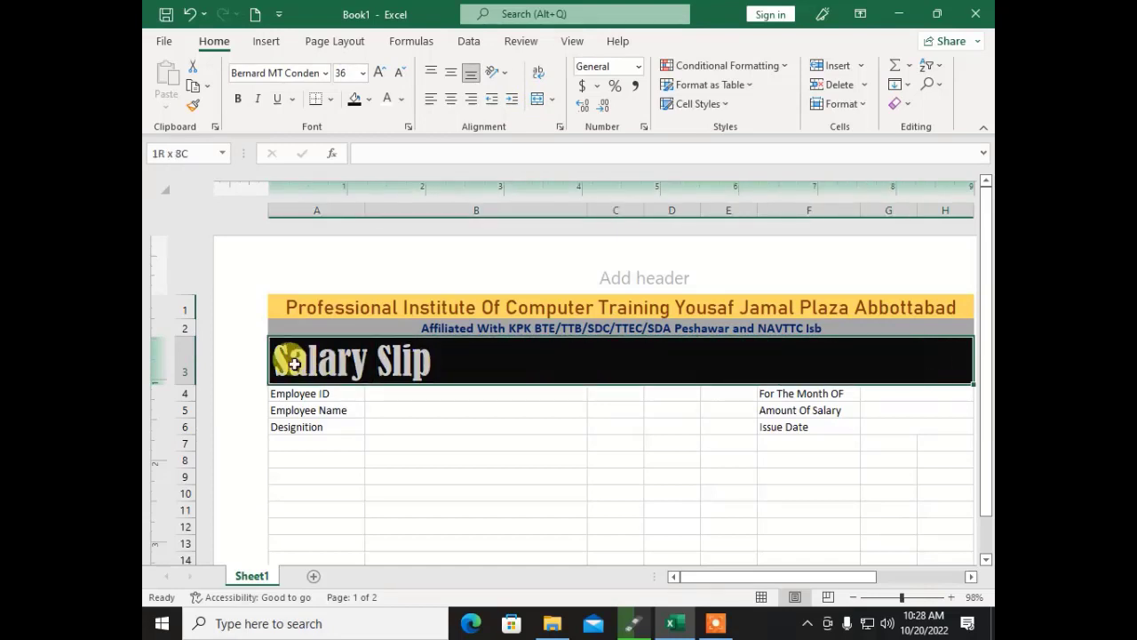
{"action": "left_click", "coordinate": [538, 96]}
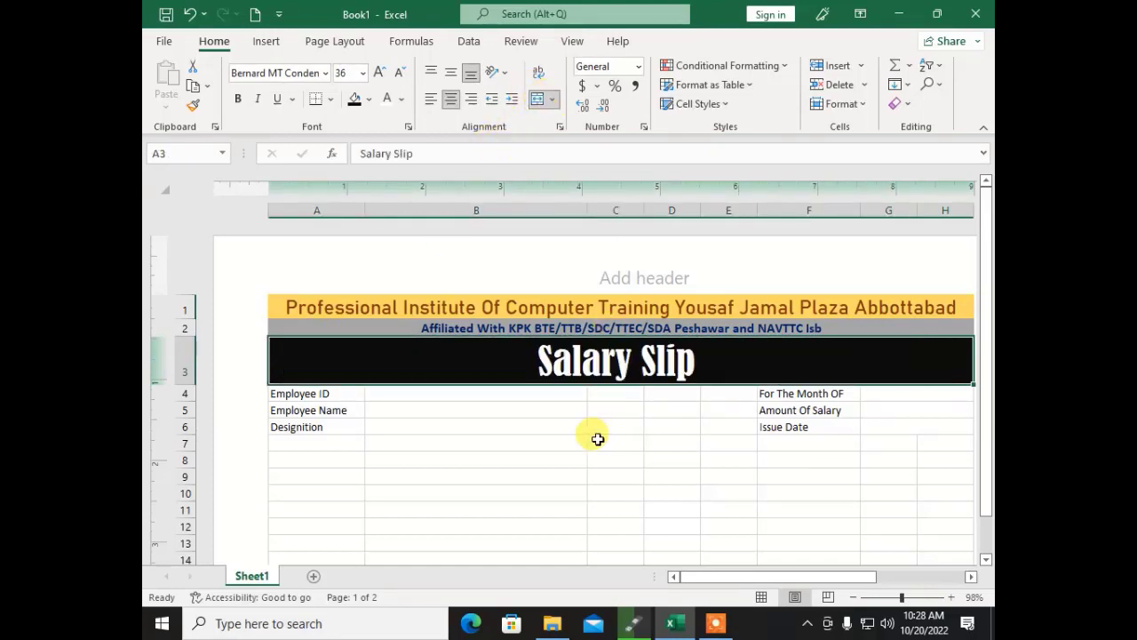
{"action": "left_click", "coordinate": [597, 438]}
{"action": "left_click", "coordinate": [516, 457]}
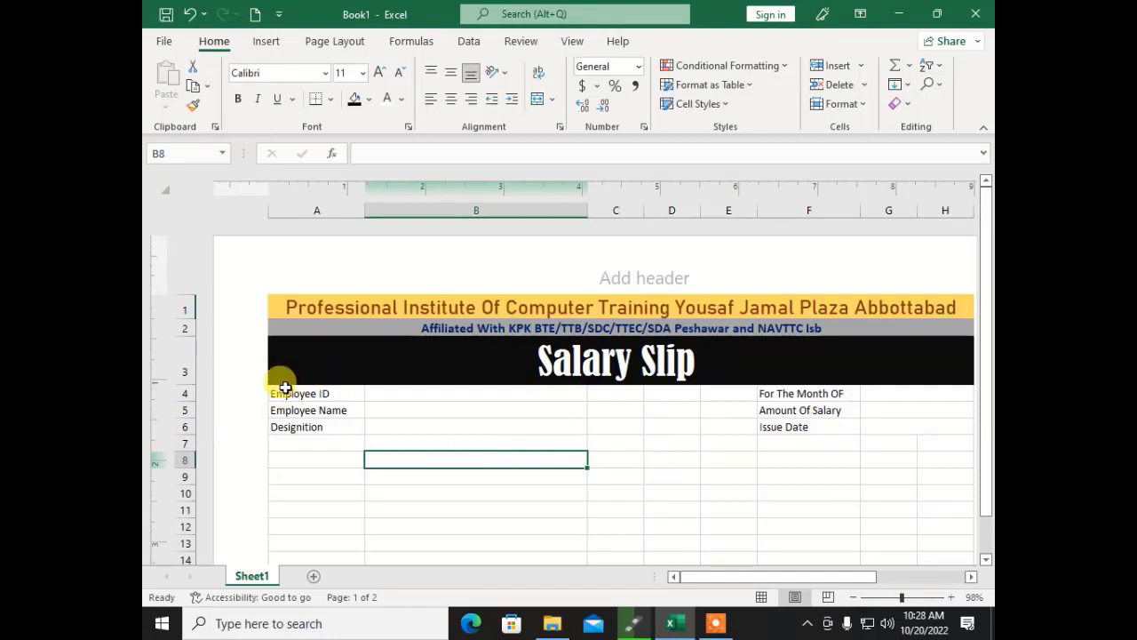
Step: Put a thick outside border around the employee details block A4:H6
{"action": "left_click_drag", "start_coordinate": [279, 389], "coordinate": [886, 424]}
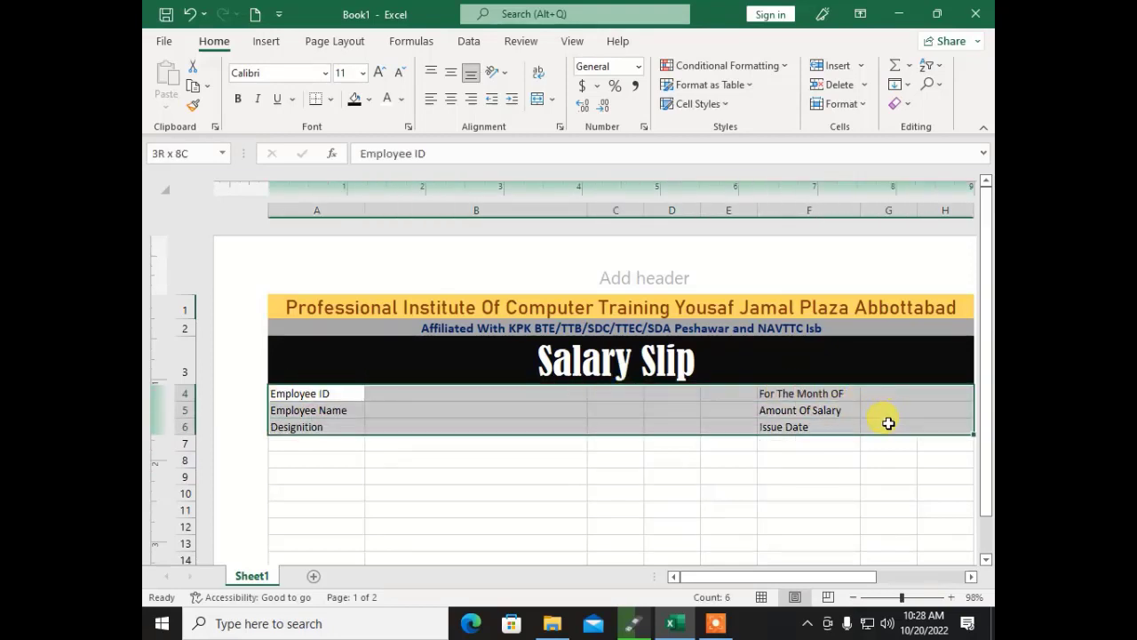
{"action": "left_click", "coordinate": [331, 101]}
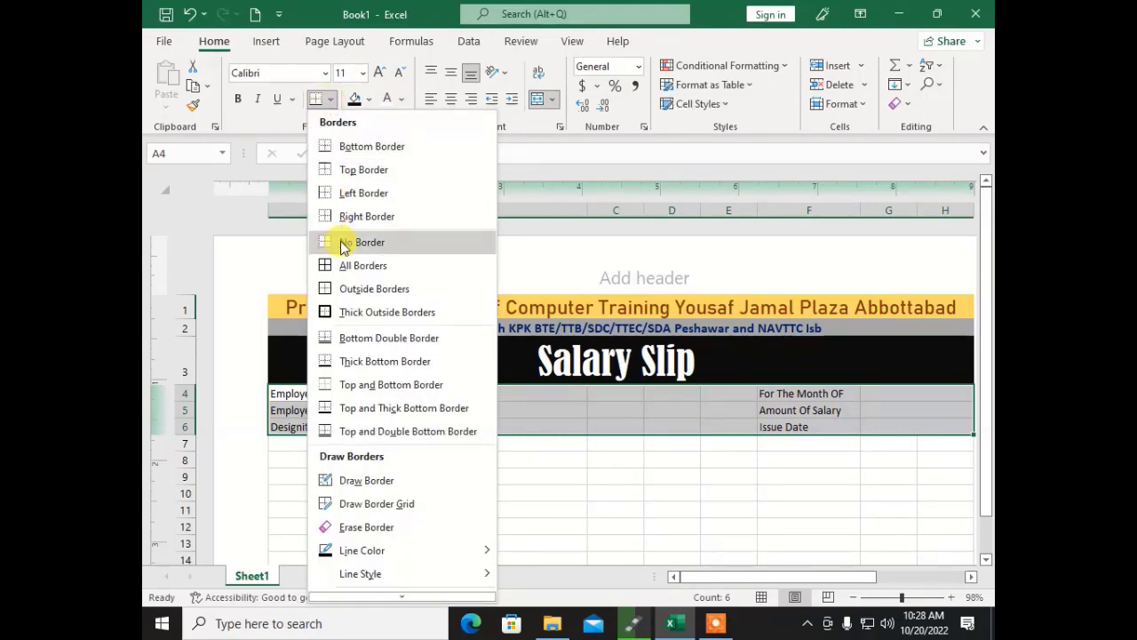
{"action": "left_click", "coordinate": [346, 317]}
{"action": "left_click", "coordinate": [401, 507]}
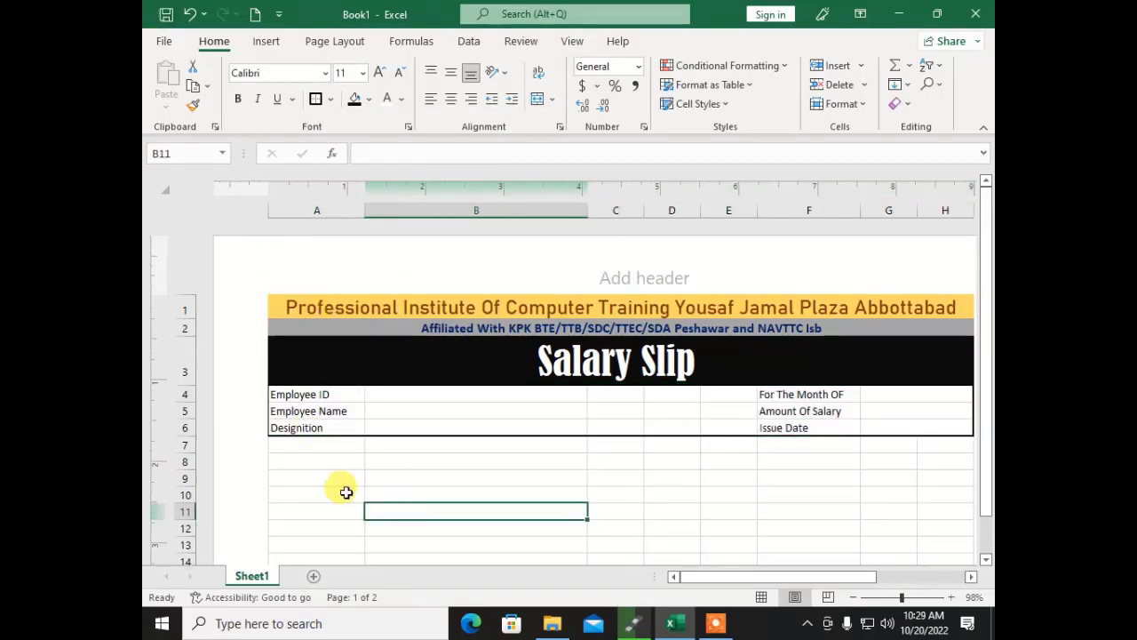
Step: Apply All Borders to the employee ID, name and designation cells A4:B6
{"action": "left_click_drag", "start_coordinate": [304, 404], "coordinate": [500, 421]}
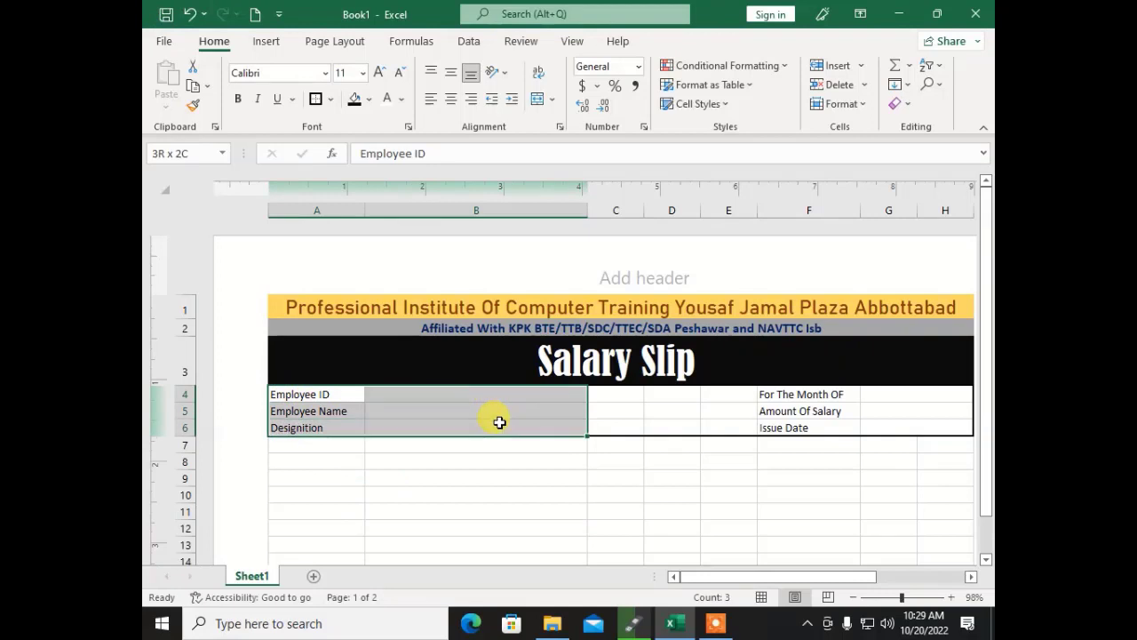
{"action": "left_click", "coordinate": [331, 99]}
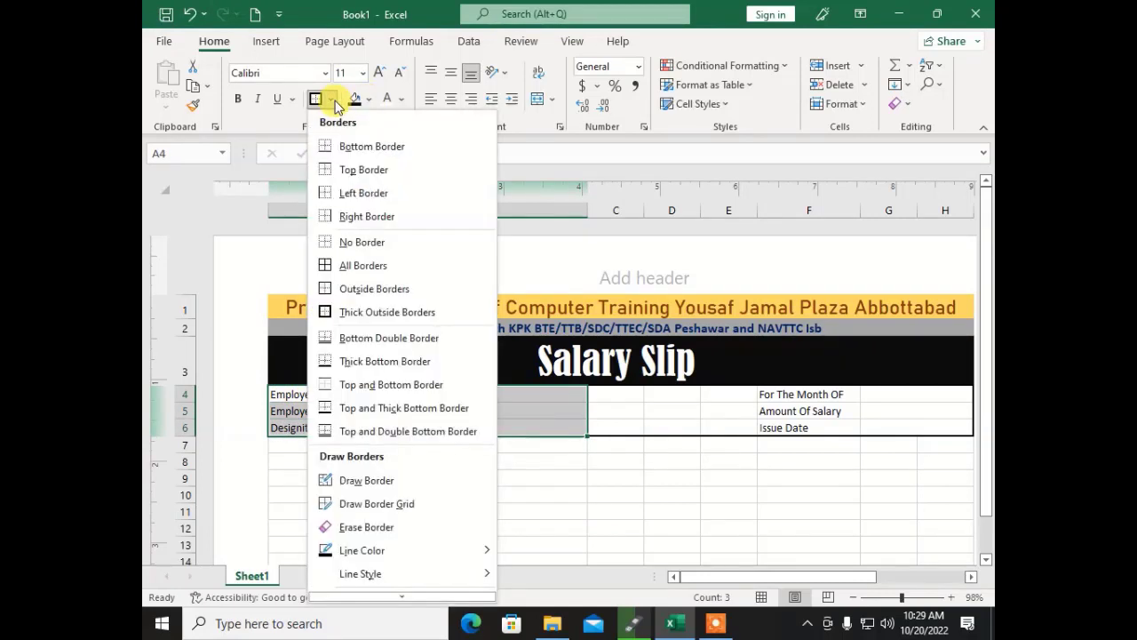
{"action": "left_click", "coordinate": [324, 265]}
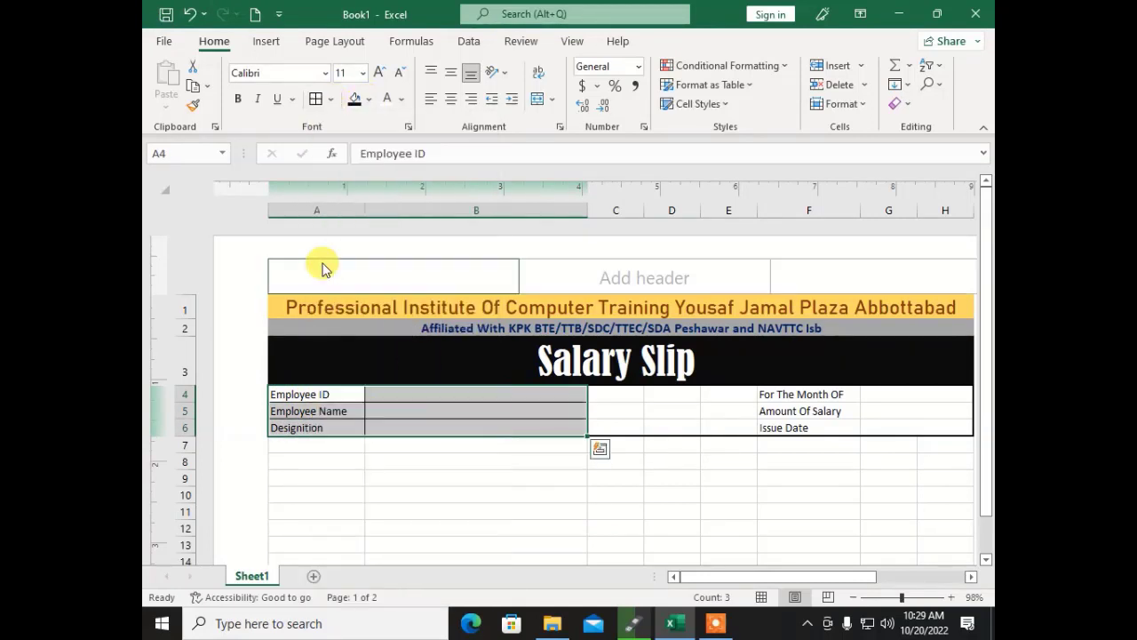
{"action": "left_click", "coordinate": [418, 422]}
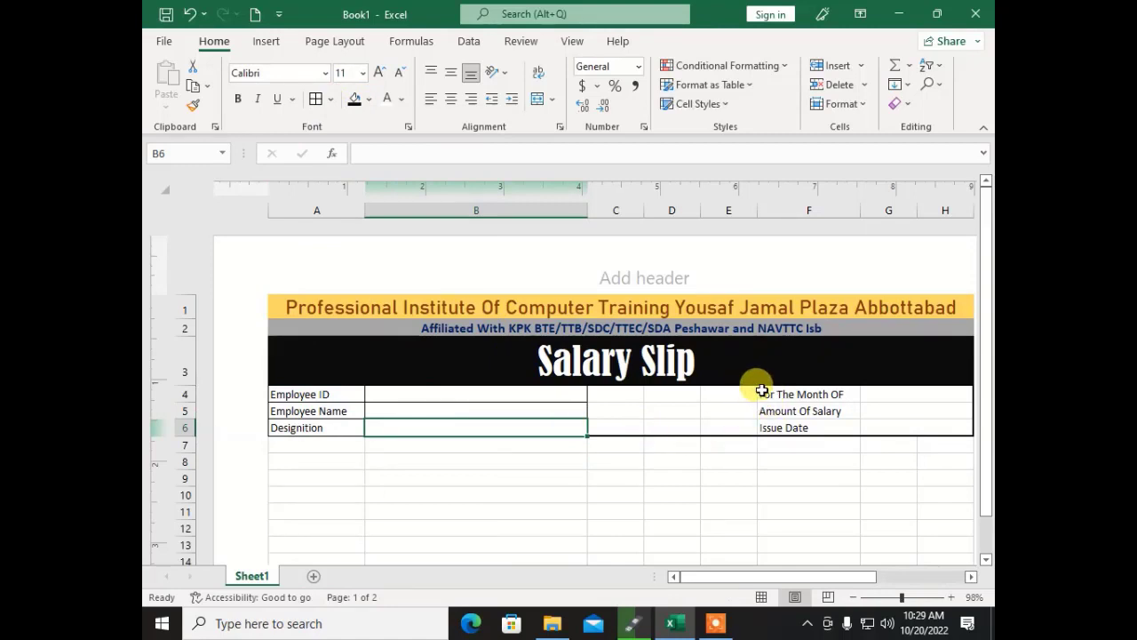
Step: Apply All Borders to the month, salary and issue date cells F4:H6
{"action": "left_click_drag", "start_coordinate": [762, 394], "coordinate": [886, 421]}
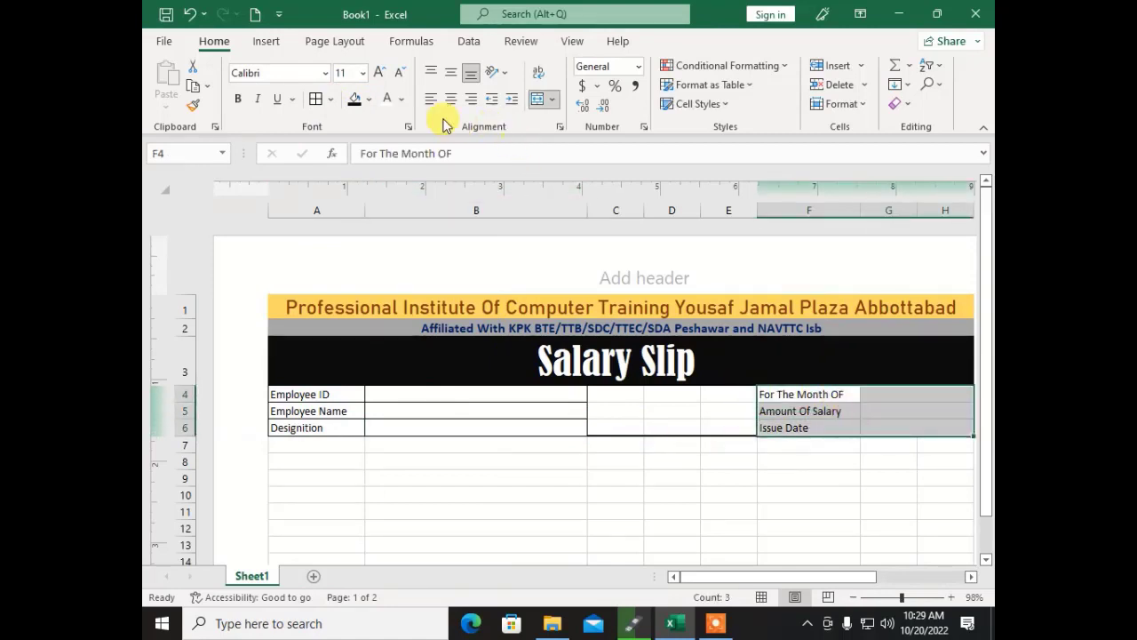
{"action": "left_click", "coordinate": [368, 101]}
{"action": "left_click", "coordinate": [328, 100]}
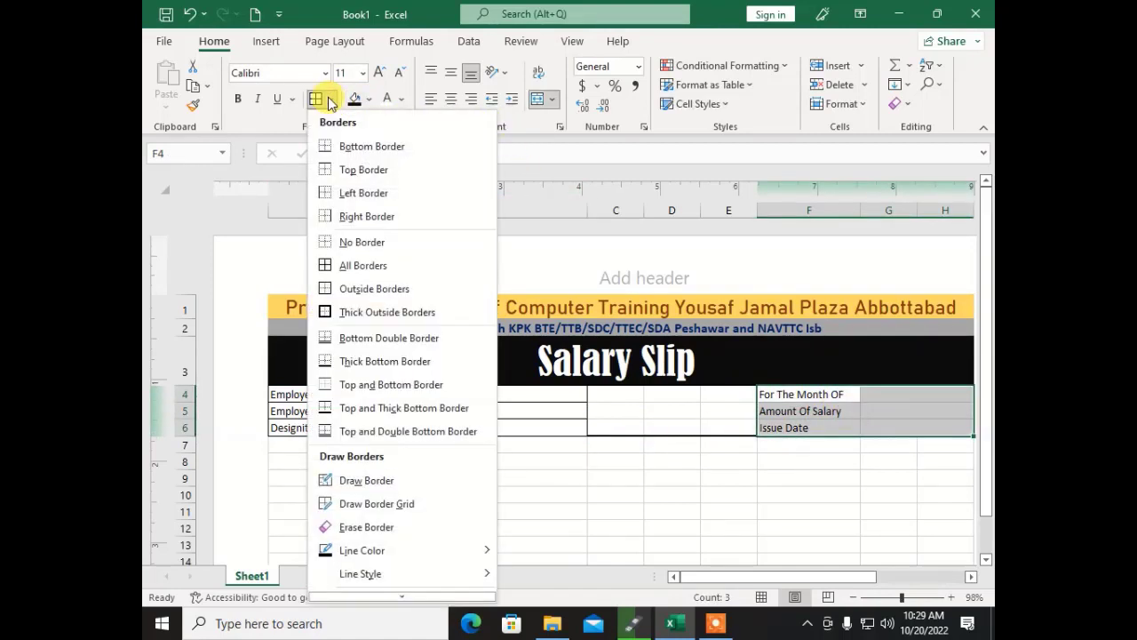
{"action": "left_click", "coordinate": [320, 265]}
{"action": "left_click", "coordinate": [427, 495]}
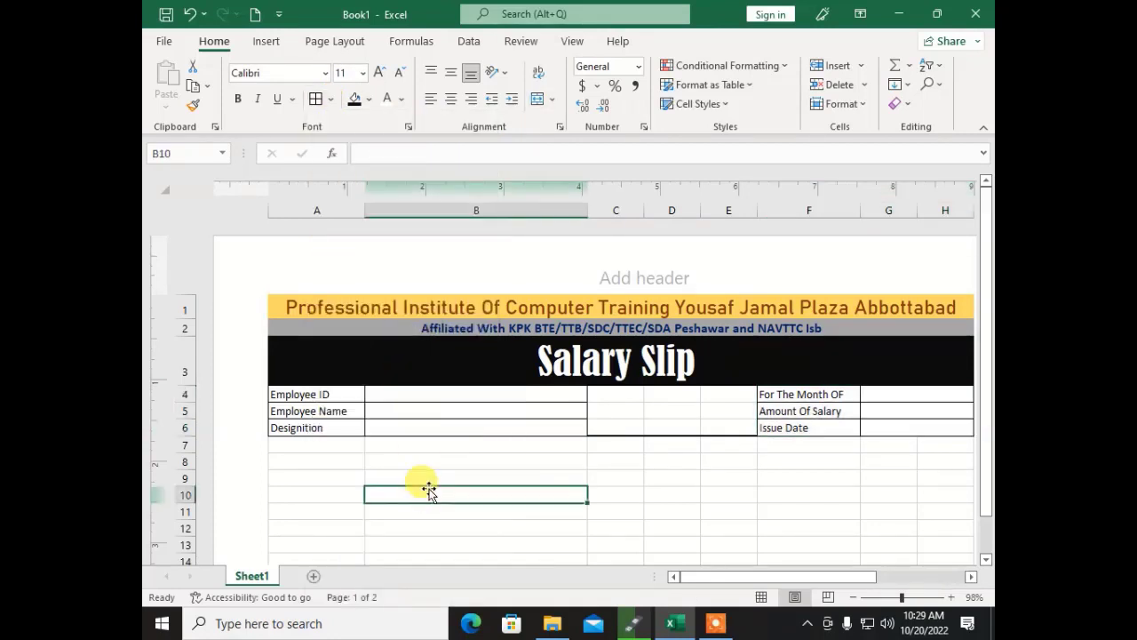
{"action": "left_click", "coordinate": [882, 425]}
{"action": "left_click_drag", "start_coordinate": [882, 425], "coordinate": [317, 423]}
{"action": "left_click", "coordinate": [337, 424]}
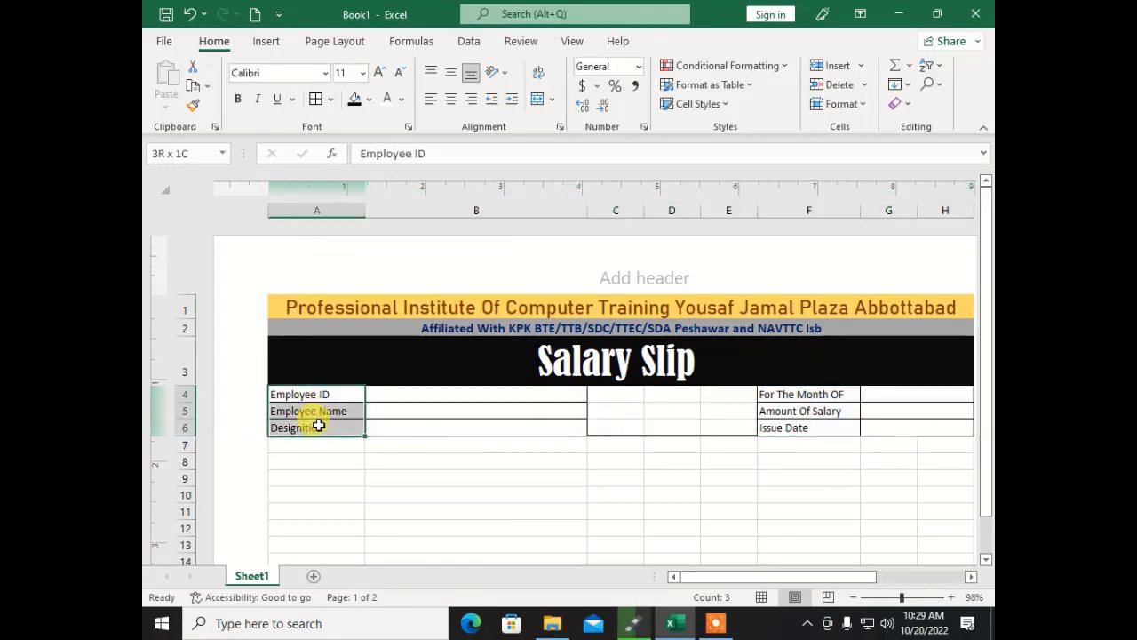
Step: Fill the label cells A4:A6 and F4:F6 with grey
{"action": "left_click", "coordinate": [370, 101]}
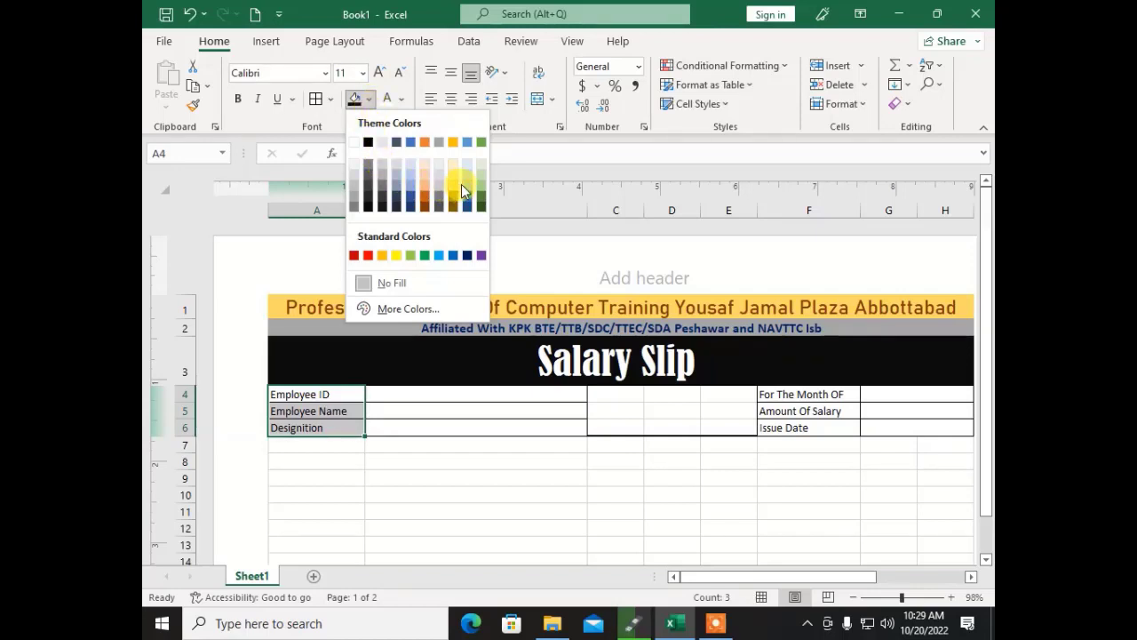
{"action": "left_click", "coordinate": [353, 188]}
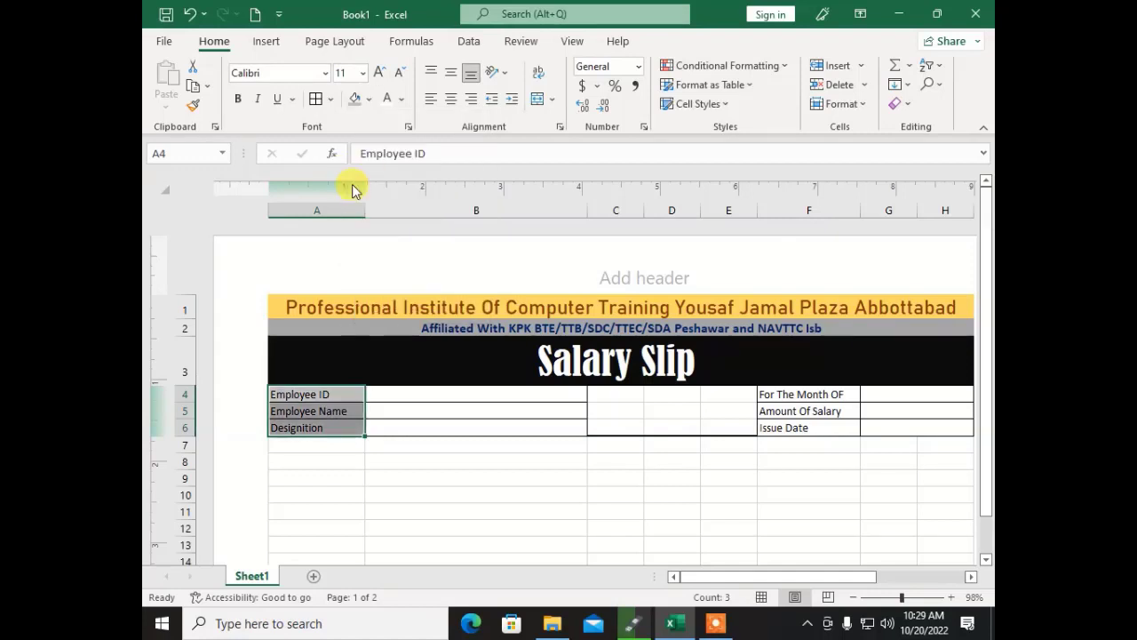
{"action": "left_click", "coordinate": [435, 444]}
{"action": "left_click_drag", "start_coordinate": [782, 396], "coordinate": [786, 428]}
{"action": "left_click", "coordinate": [356, 103]}
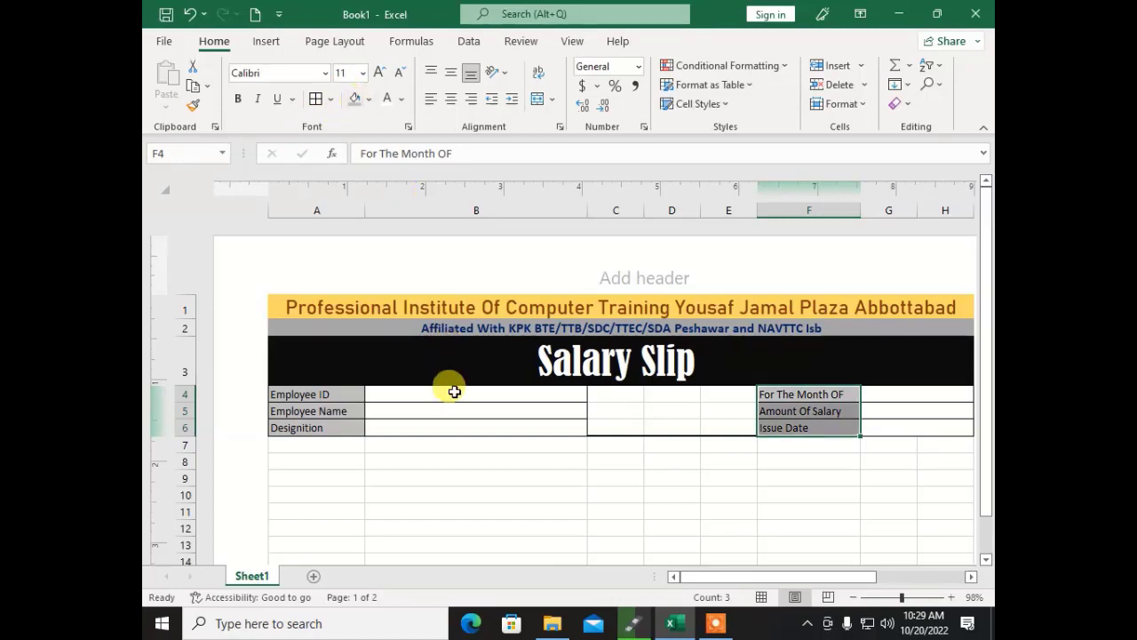
{"action": "left_click", "coordinate": [451, 423]}
Step: Make the labels in A4:A6 and F4:F6 bold
{"action": "left_click_drag", "start_coordinate": [323, 393], "coordinate": [317, 424]}
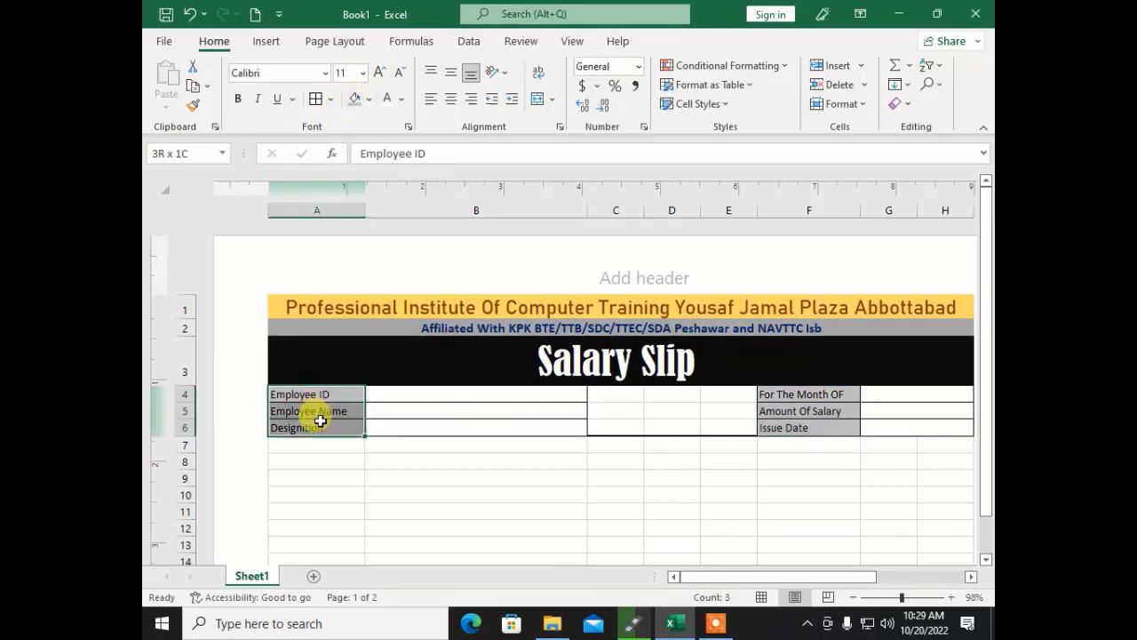
{"action": "left_click", "coordinate": [237, 99]}
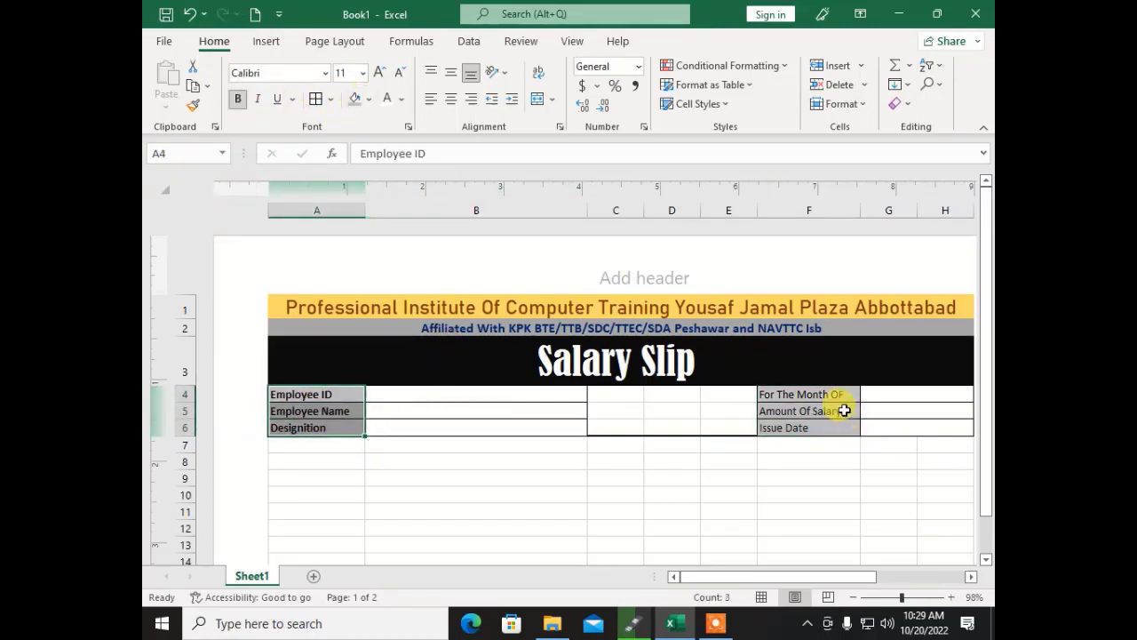
{"action": "left_click_drag", "start_coordinate": [802, 393], "coordinate": [806, 424]}
{"action": "left_click", "coordinate": [237, 98]}
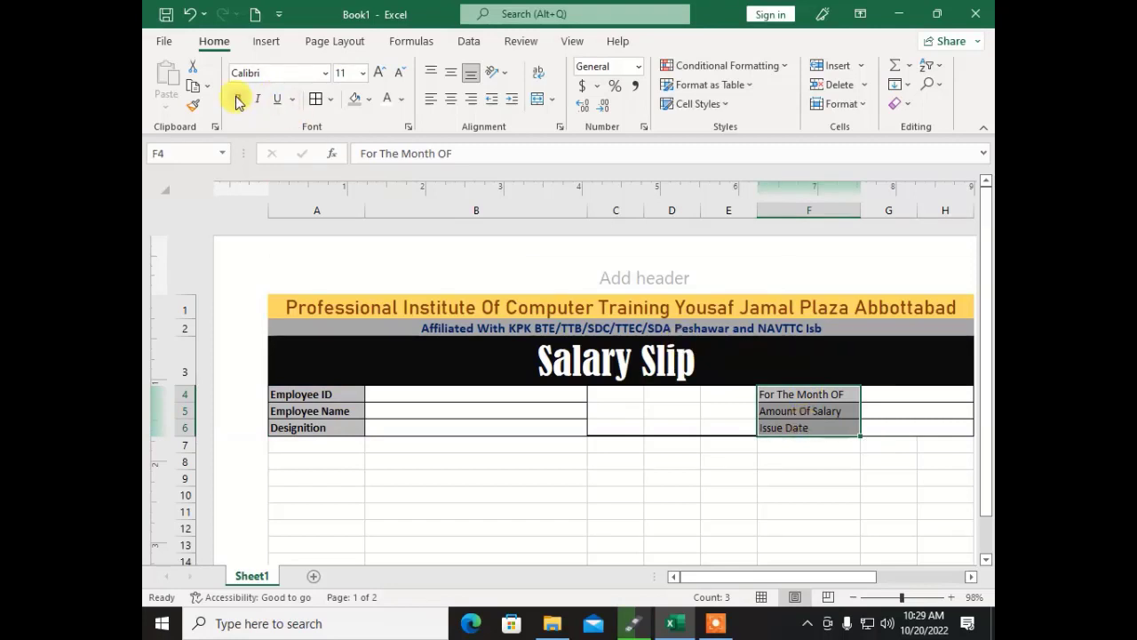
{"action": "left_click", "coordinate": [394, 453]}
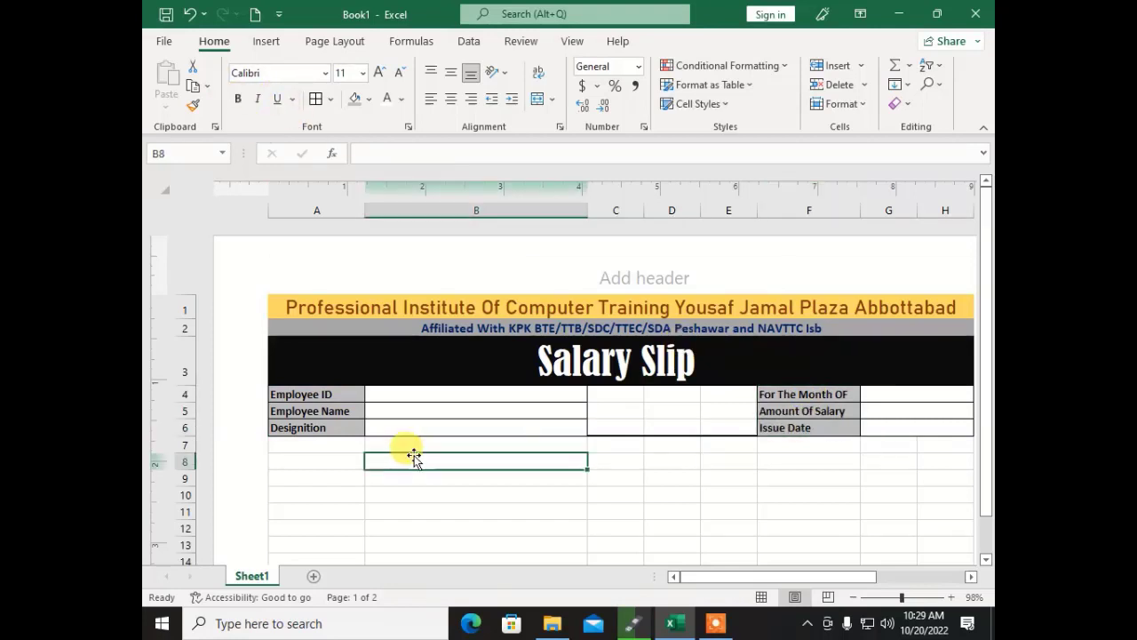
{"action": "scroll", "coordinate": [413, 457], "scroll_direction": "down", "scroll_amount": 3}
{"action": "scroll", "coordinate": [412, 457], "scroll_direction": "up", "scroll_amount": 3}
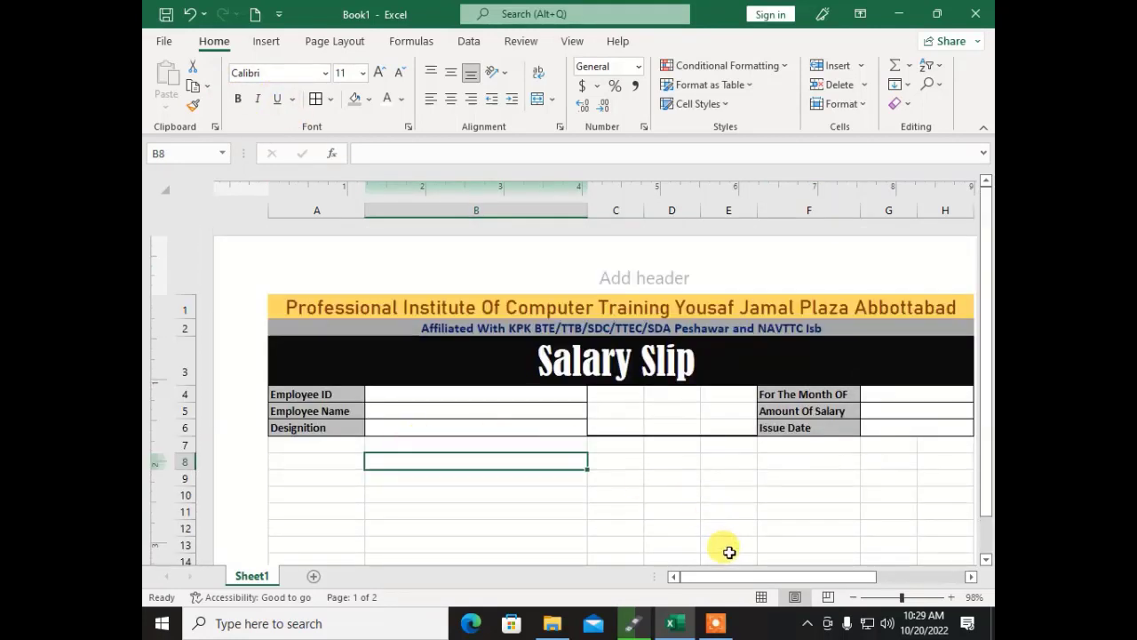
{"action": "mouse_move", "coordinate": [731, 578]}
{"action": "left_mouse_down"}
{"action": "mouse_move", "coordinate": [755, 577]}
{"action": "mouse_move", "coordinate": [731, 579]}
{"action": "left_mouse_up"}
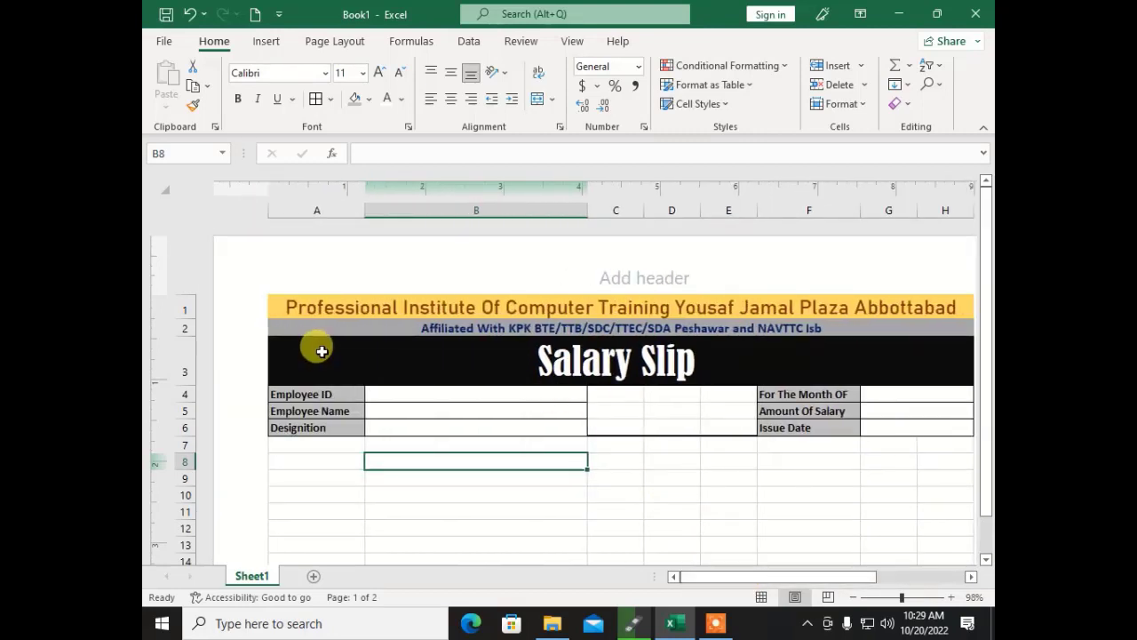
{"action": "left_click", "coordinate": [344, 444]}
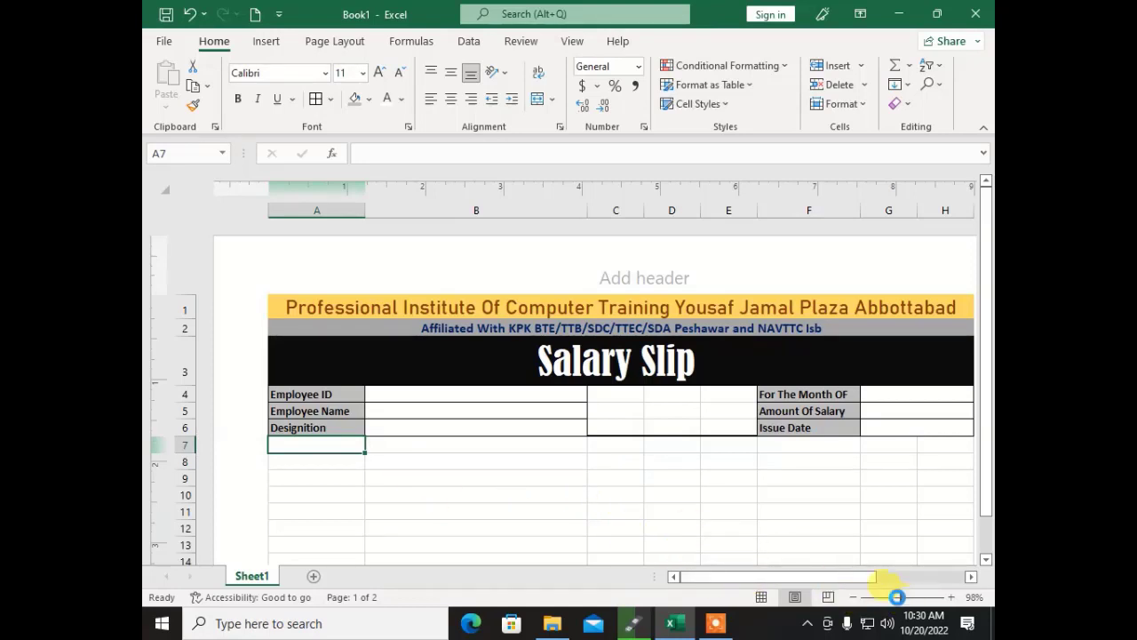
Step: Merge and centre A7:C7 and enter the heading Incomes
{"action": "left_click", "coordinate": [898, 597]}
{"action": "left_click", "coordinate": [515, 448]}
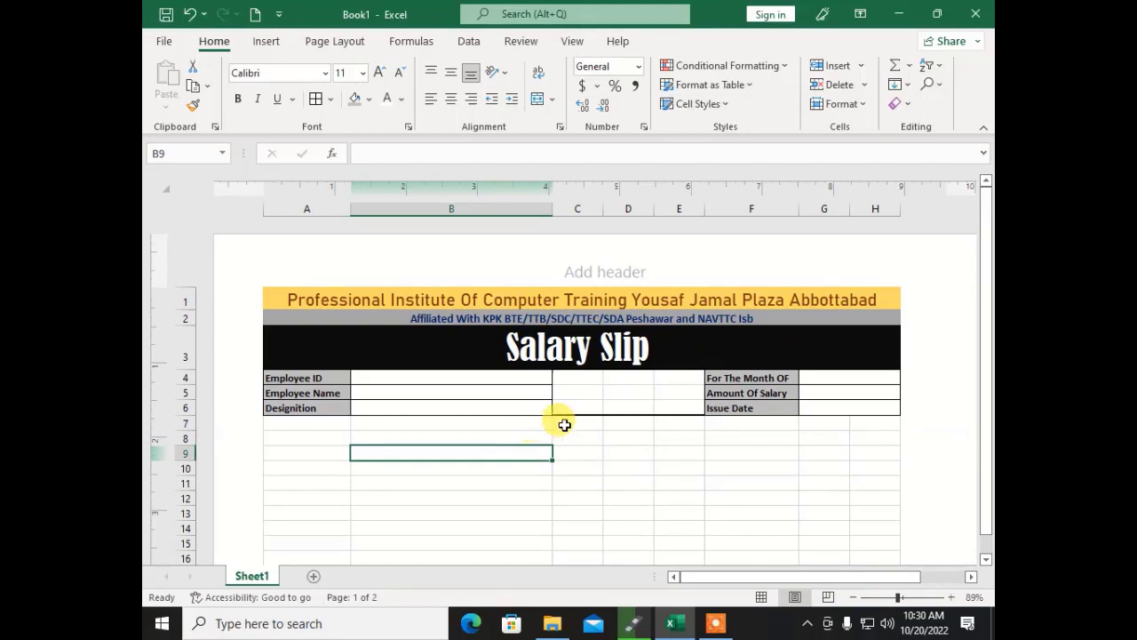
{"action": "mouse_move", "coordinate": [566, 424]}
{"action": "left_mouse_down"}
{"action": "mouse_move", "coordinate": [284, 434]}
{"action": "mouse_move", "coordinate": [267, 421]}
{"action": "left_mouse_up"}
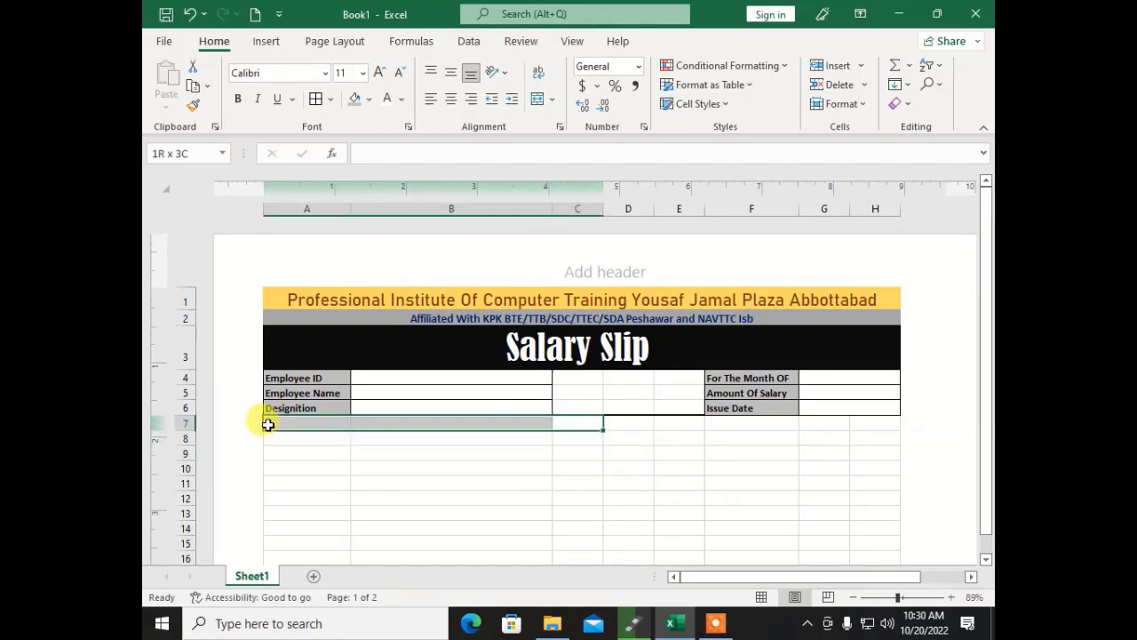
{"action": "left_click", "coordinate": [533, 96]}
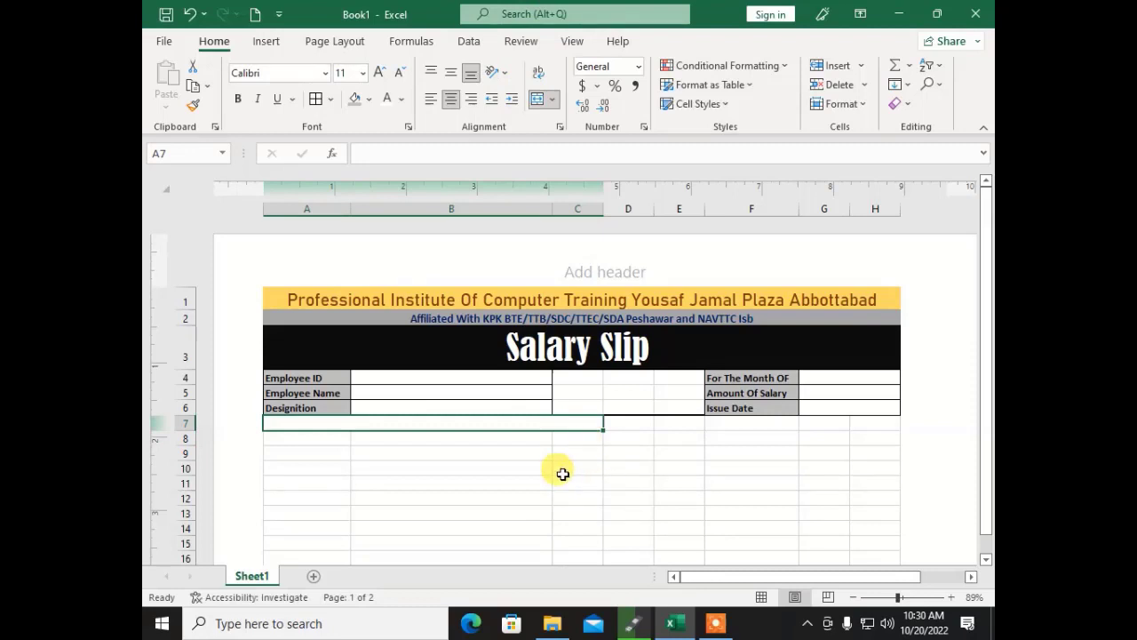
{"action": "type", "text": "Incomes"}
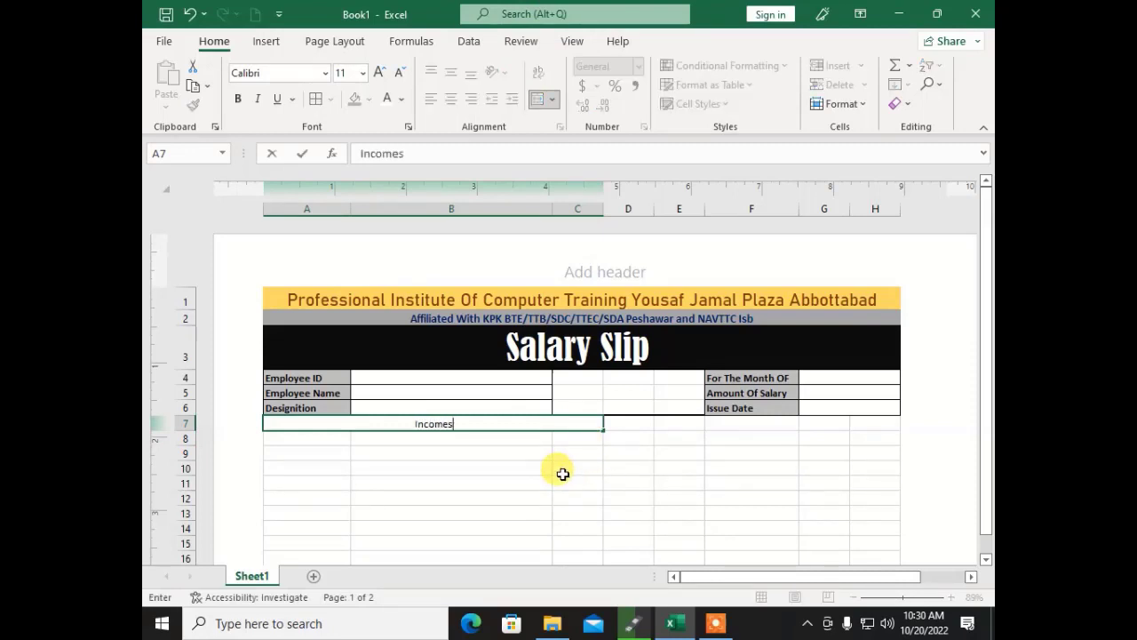
{"action": "key", "text": "Tab"}
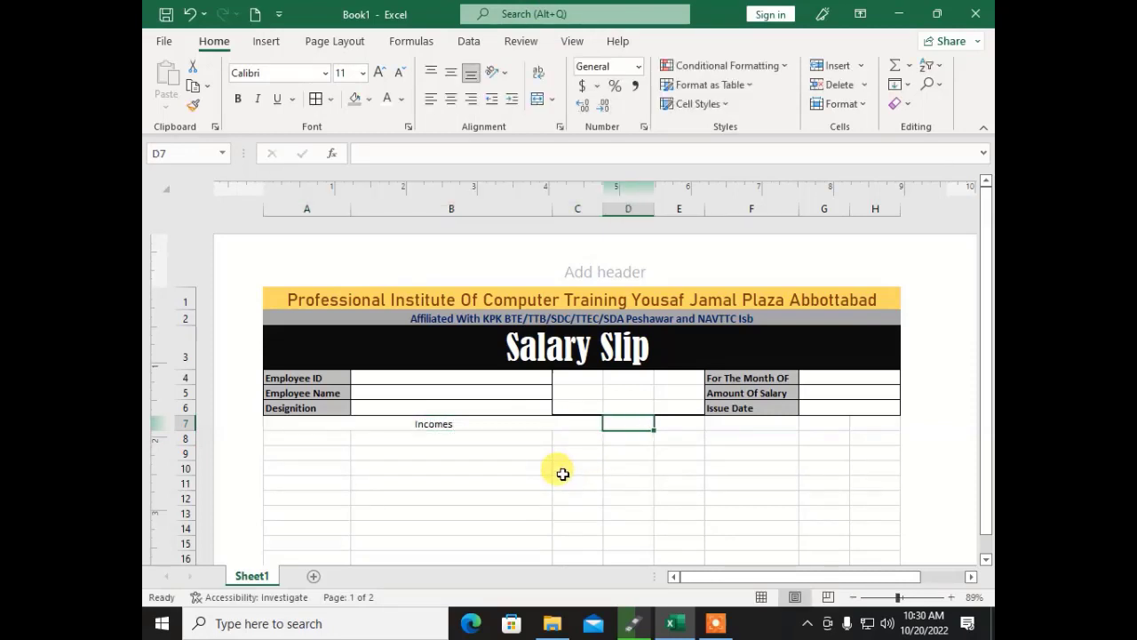
Step: Merge and centre D7:H7 and enter the heading Duductions
{"action": "key", "text": "shift+Right"}
{"action": "key", "text": "shift+Right"}
{"action": "key", "text": "shift+Right"}
{"action": "key", "text": "shift+Right"}
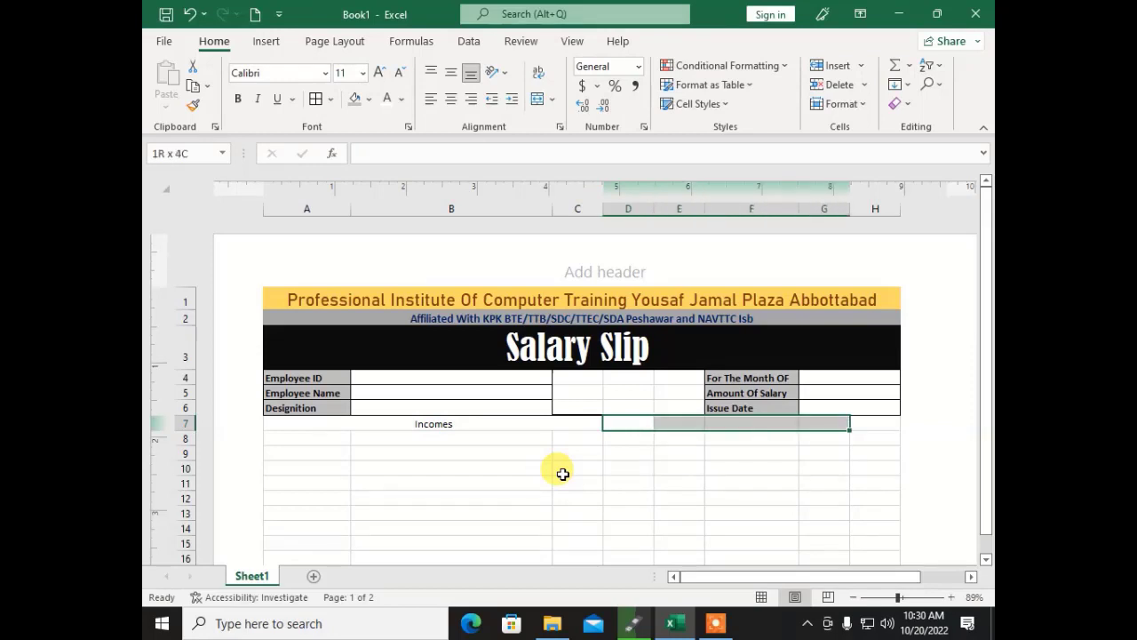
{"action": "left_click", "coordinate": [537, 99]}
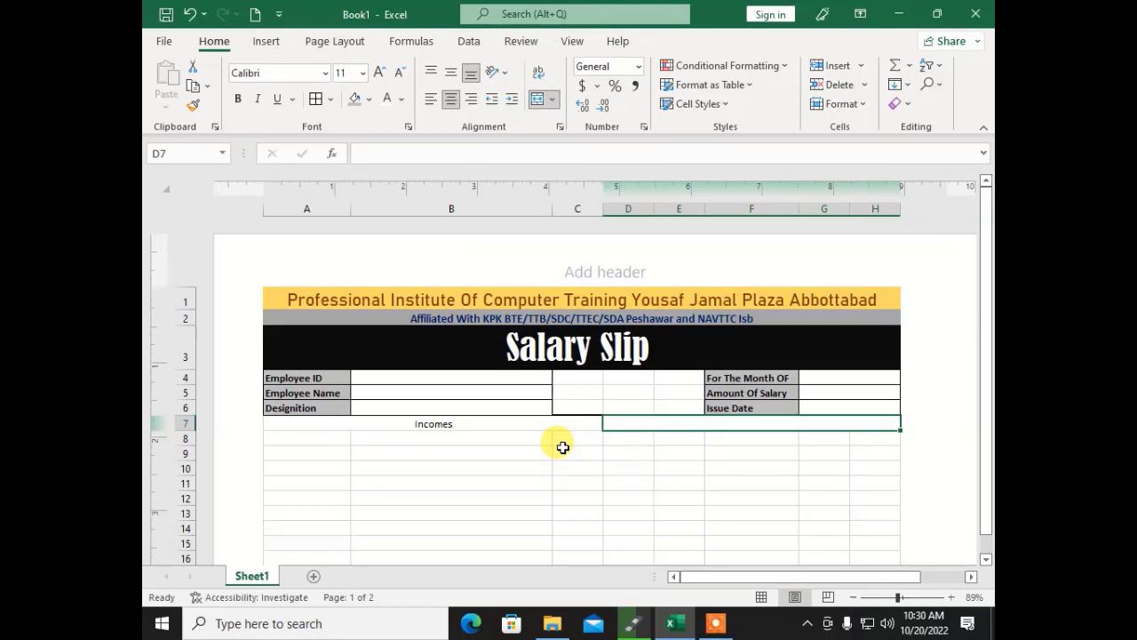
{"action": "type", "text": "Duductions"}
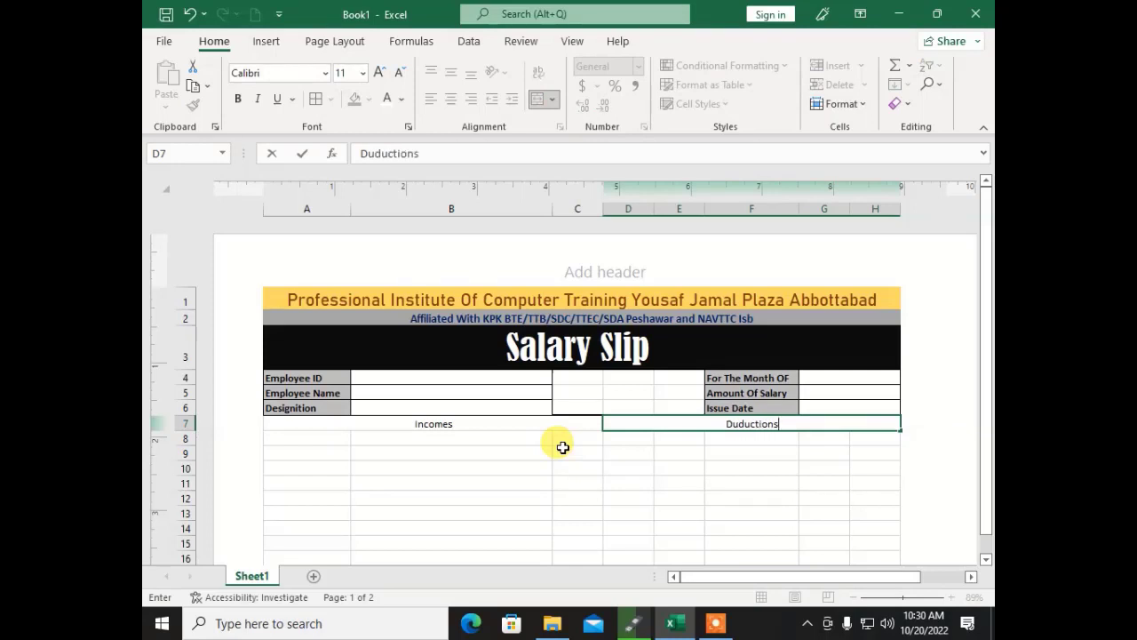
{"action": "key", "text": "Return"}
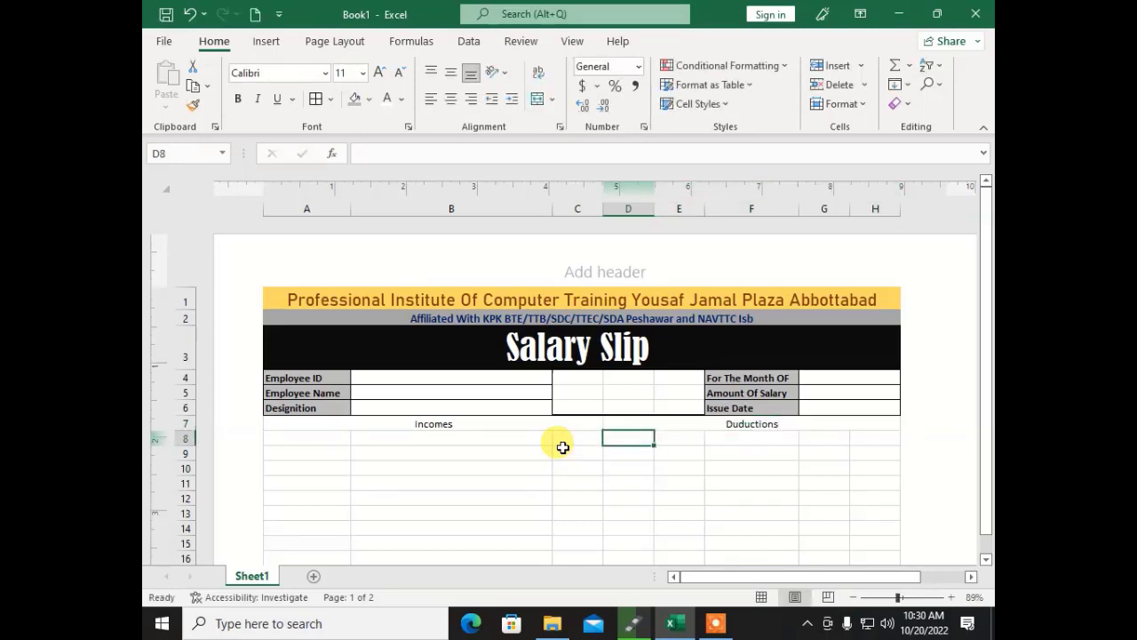
{"action": "key", "text": "Left"}
{"action": "key", "text": "Left"}
{"action": "key", "text": "Left"}
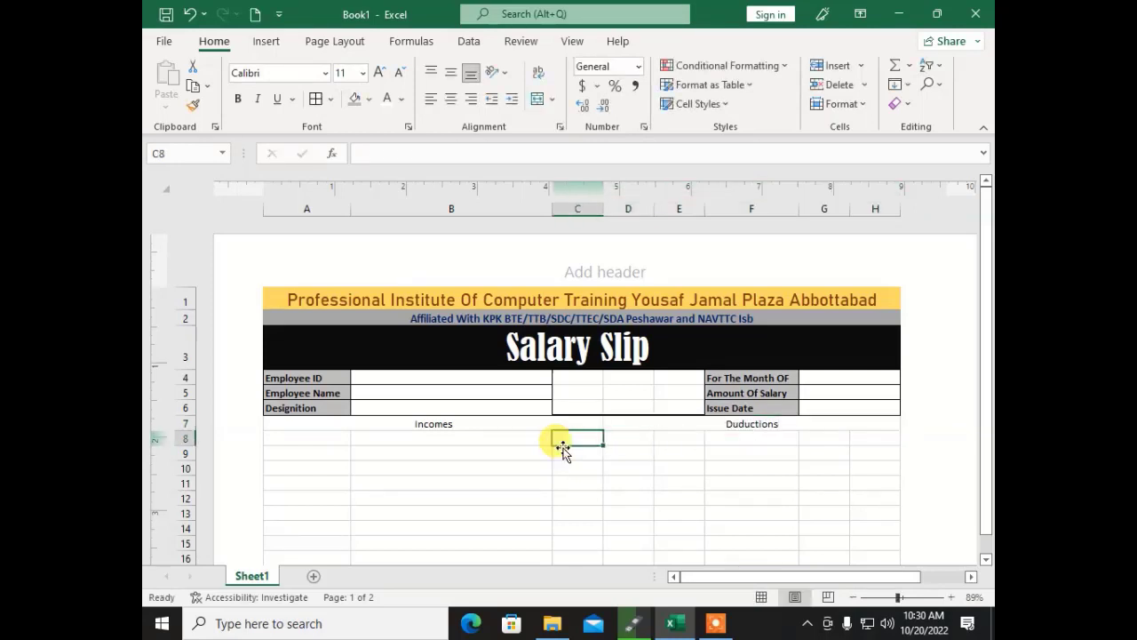
{"action": "key", "text": "Down"}
{"action": "key", "text": "Down"}
{"action": "key", "text": "Down"}
{"action": "key", "text": "Down"}
{"action": "key", "text": "Down"}
{"action": "key", "text": "Down"}
{"action": "key", "text": "Down"}
{"action": "key", "text": "Down"}
{"action": "key", "text": "Down"}
{"action": "key", "text": "Down"}
{"action": "key", "text": "Down"}
{"action": "key", "text": "Down"}
{"action": "key", "text": "Down"}
{"action": "key", "text": "Down"}
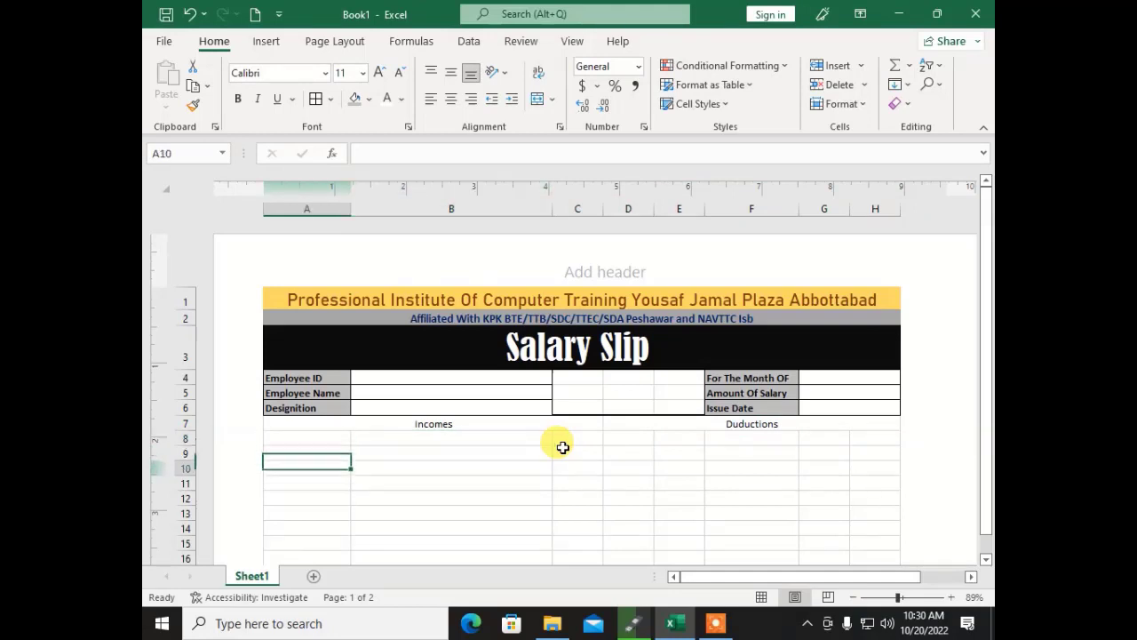
{"action": "key", "text": "Up"}
{"action": "key", "text": "Up"}
{"action": "key", "text": "Up"}
{"action": "key", "text": "Up"}
{"action": "key", "text": "Up"}
{"action": "key", "text": "Up"}
{"action": "key", "text": "Up"}
{"action": "key", "text": "Up"}
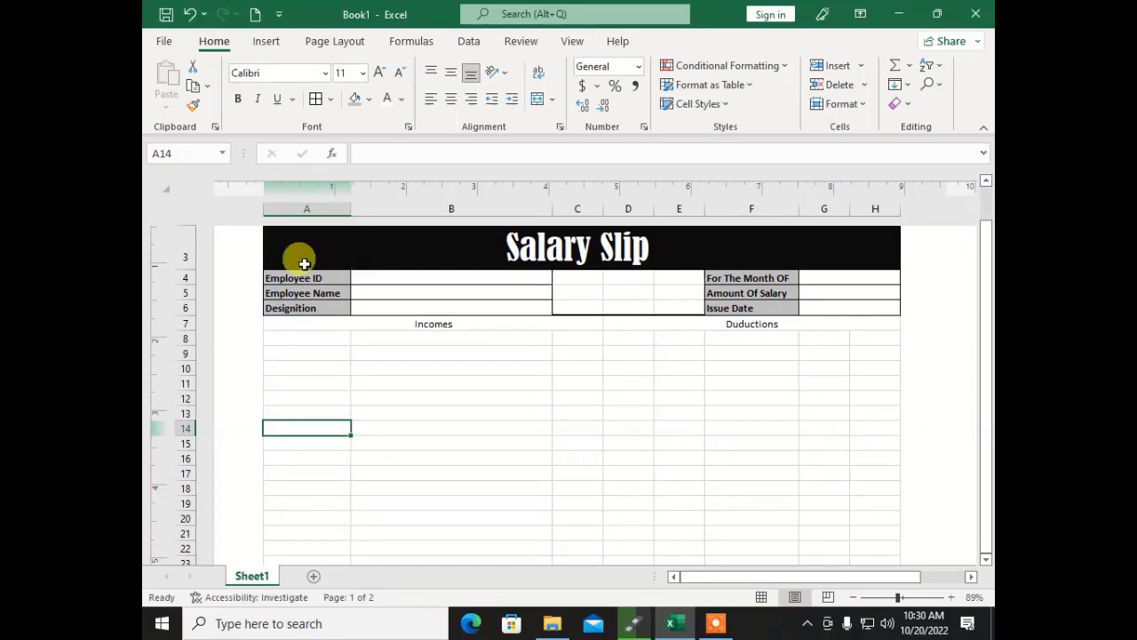
Step: Format row A7:H7 as bold white text on a black fill, enlarged to size 12
{"action": "left_click_drag", "start_coordinate": [307, 321], "coordinate": [749, 326]}
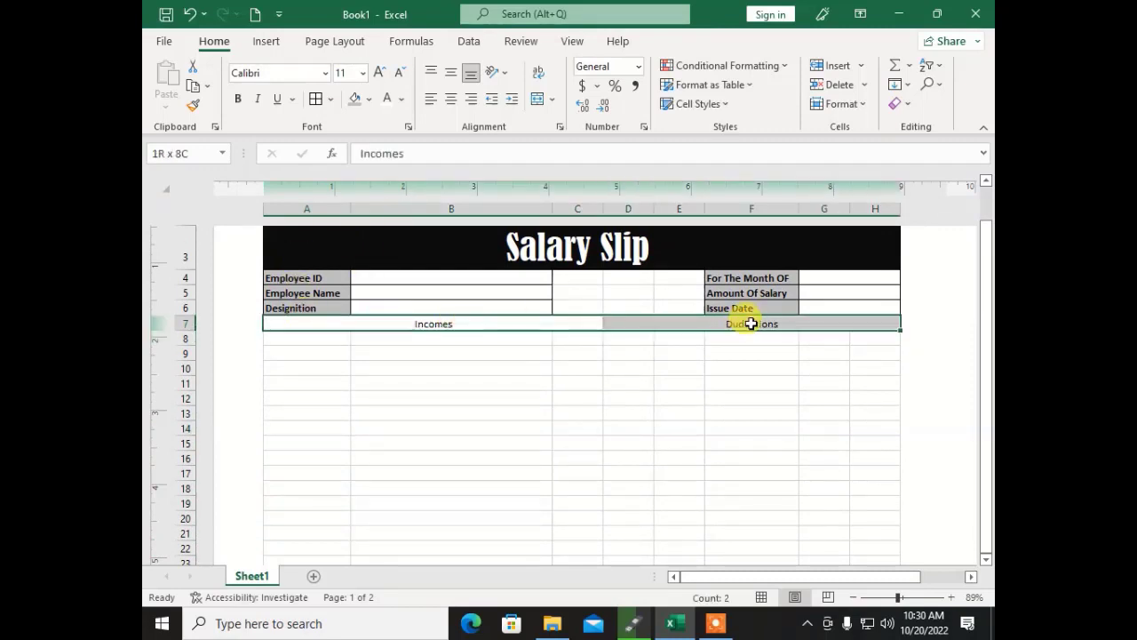
{"action": "left_click", "coordinate": [402, 99]}
{"action": "left_click", "coordinate": [389, 172]}
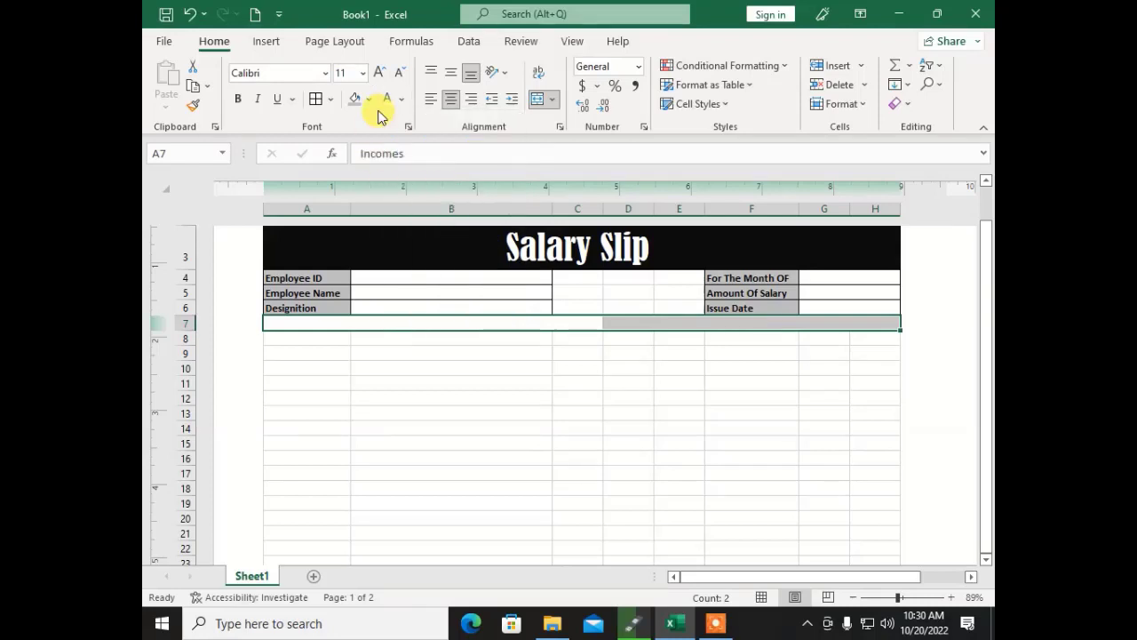
{"action": "left_click", "coordinate": [369, 100]}
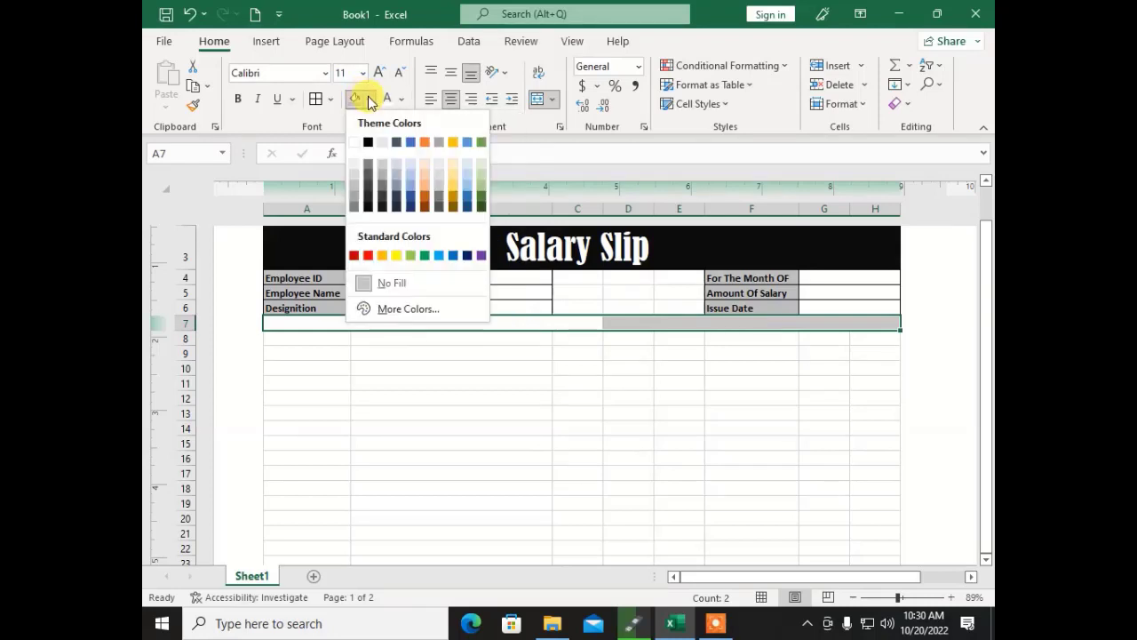
{"action": "left_click", "coordinate": [367, 144]}
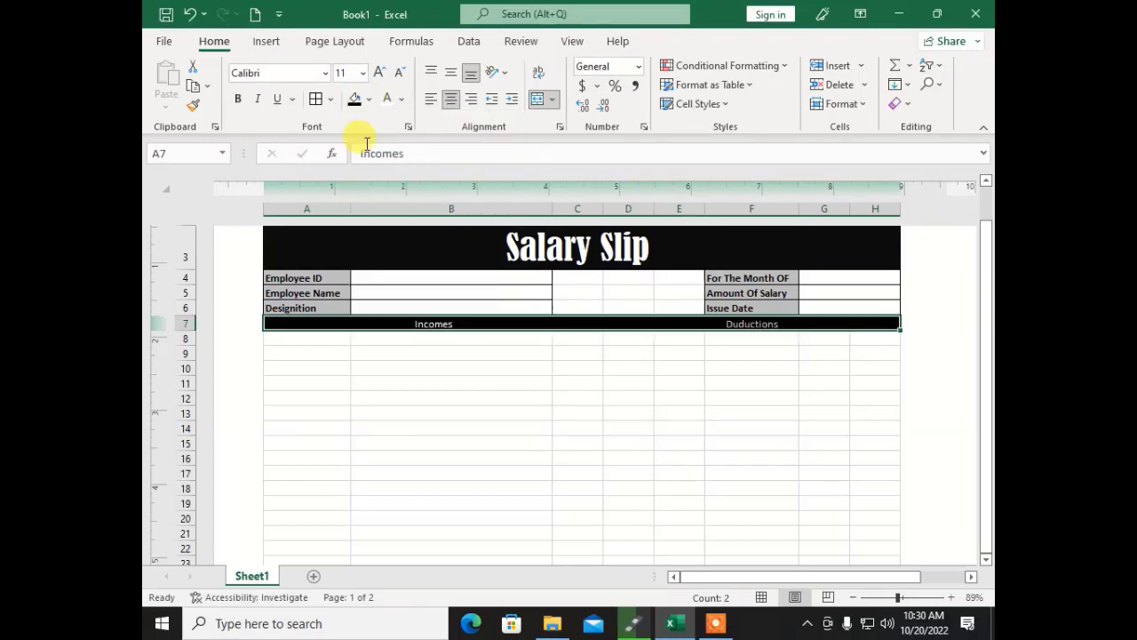
{"action": "left_click", "coordinate": [237, 98]}
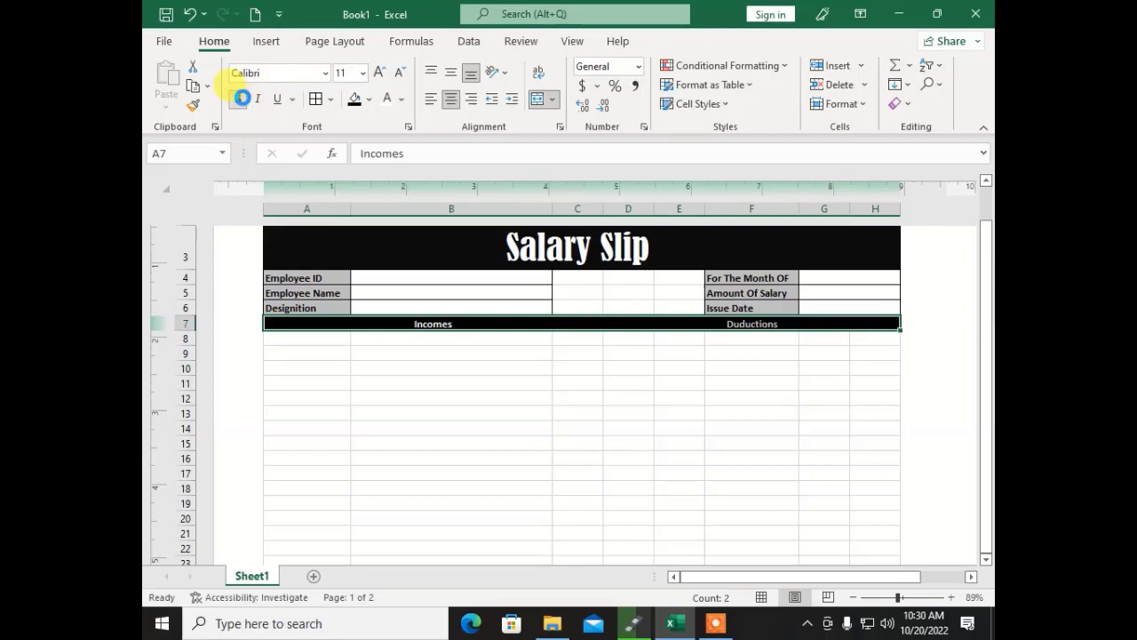
{"action": "left_click", "coordinate": [380, 73]}
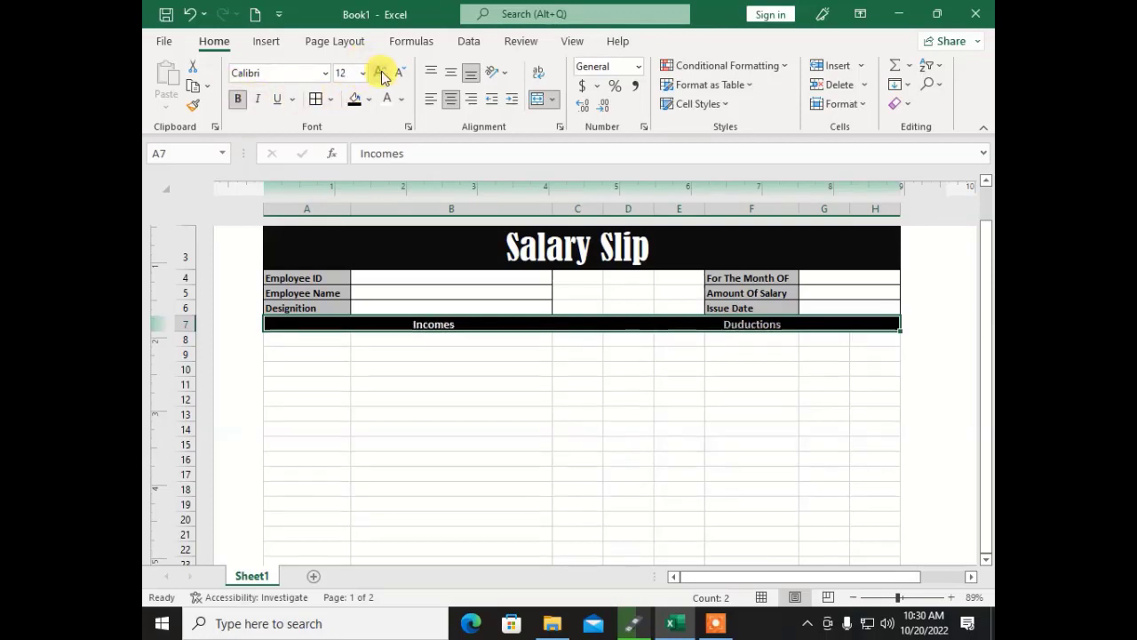
{"action": "left_click", "coordinate": [379, 72]}
{"action": "left_click", "coordinate": [393, 377]}
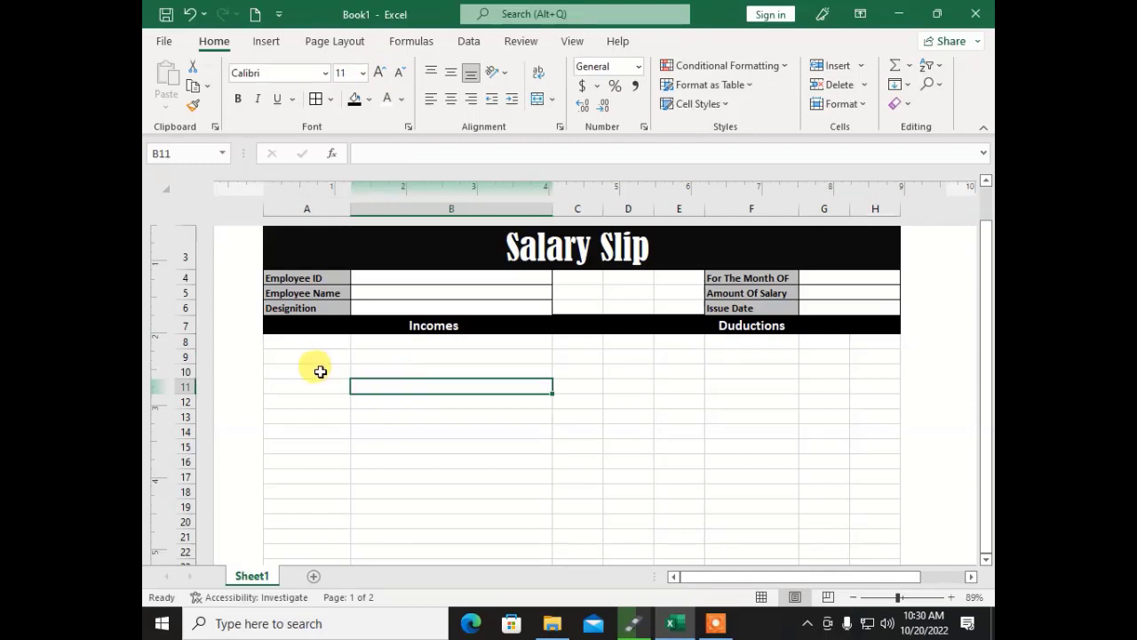
{"action": "left_click", "coordinate": [305, 342]}
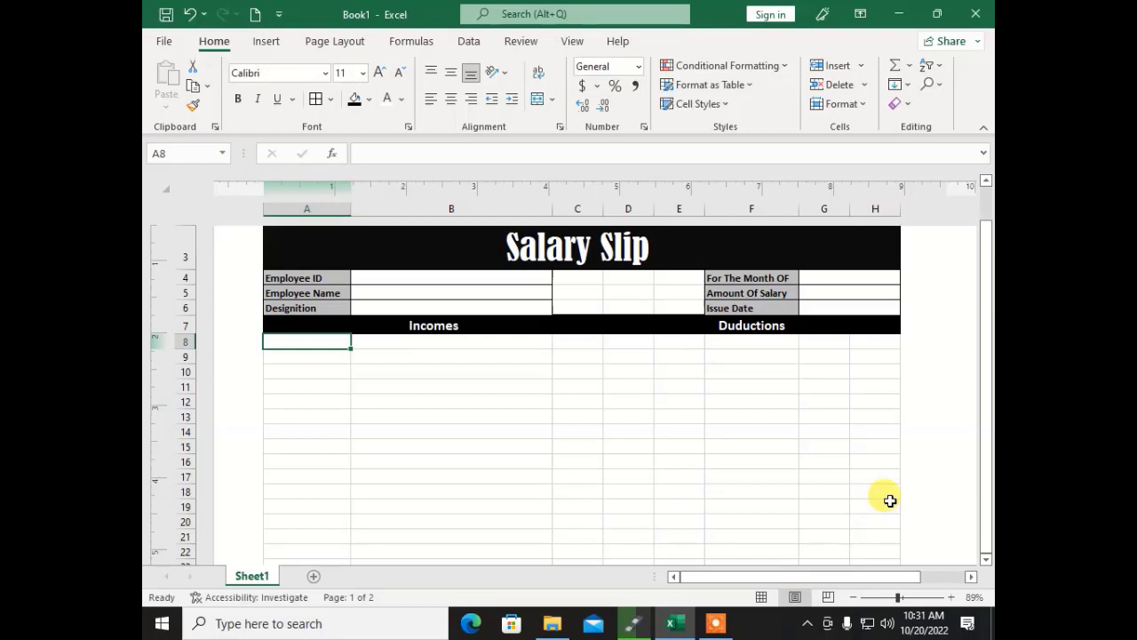
Step: Enter the labels Gross Salary, Medical allowance and Chidren Allowance in A8:A10
{"action": "type", "text": "Gross"}
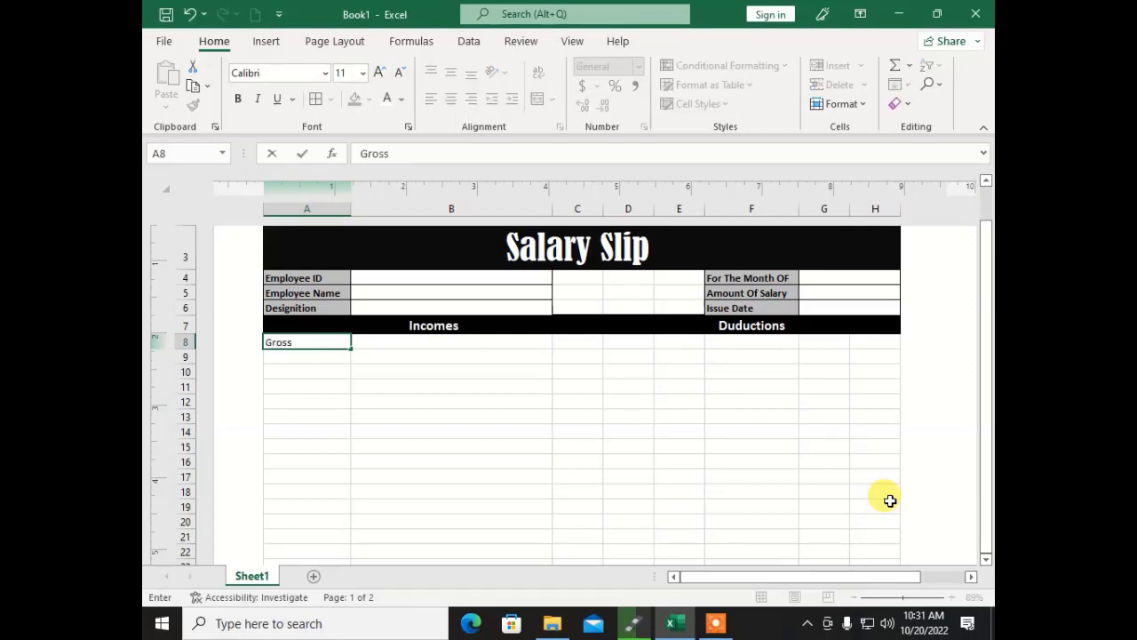
{"action": "type", "text": " Salary"}
{"action": "key", "text": "Return"}
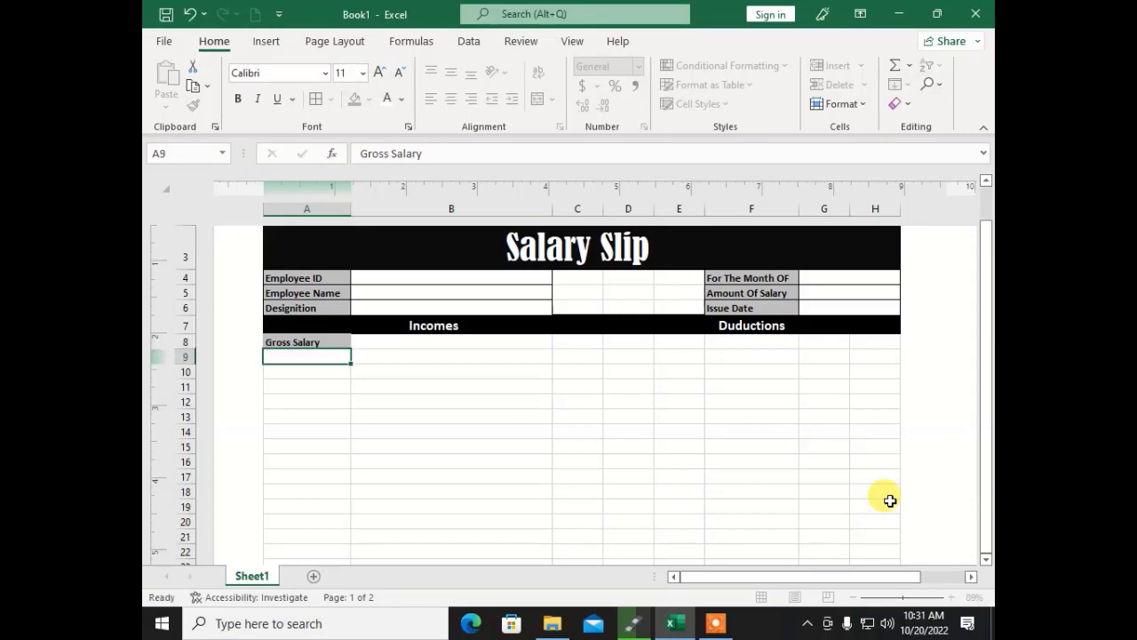
{"action": "key", "text": "Up"}
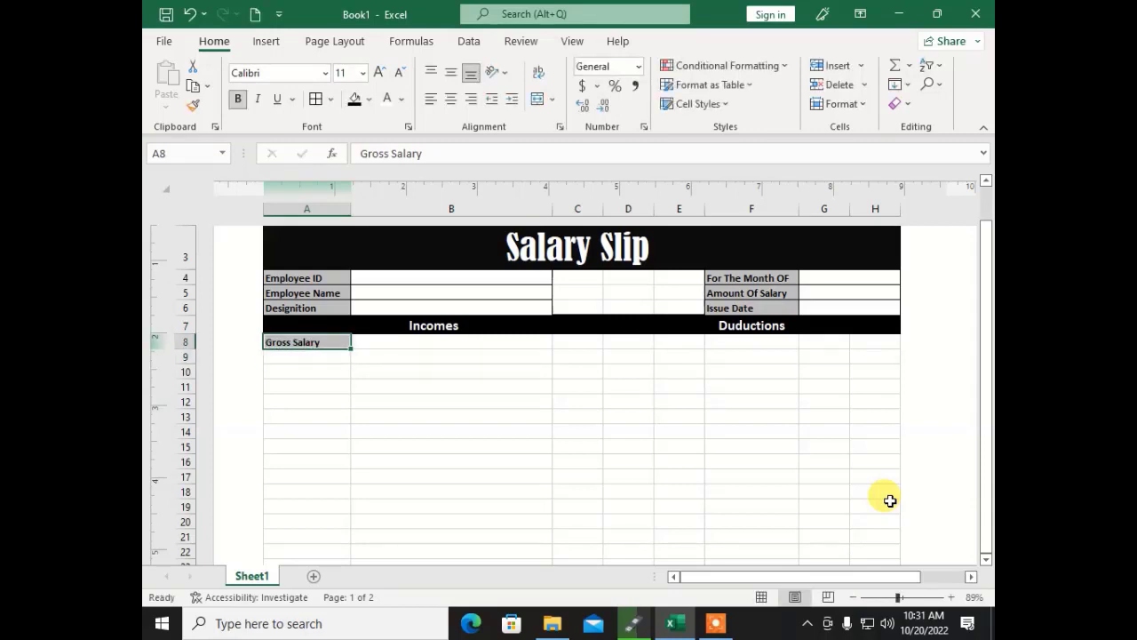
{"action": "key", "text": "Down"}
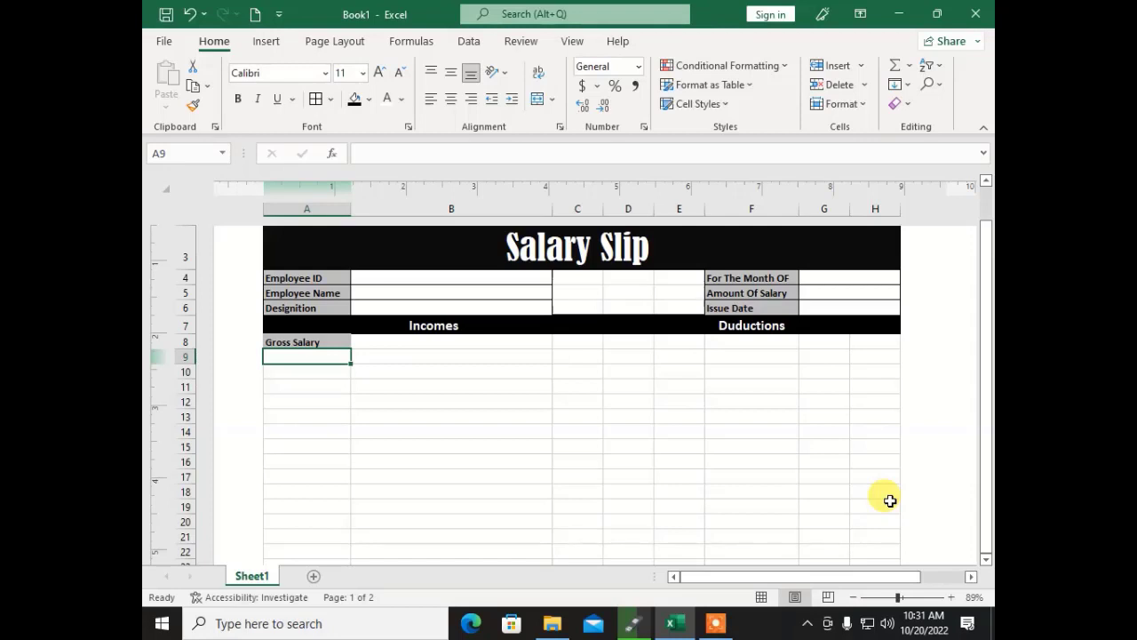
{"action": "type", "text": "Medical"}
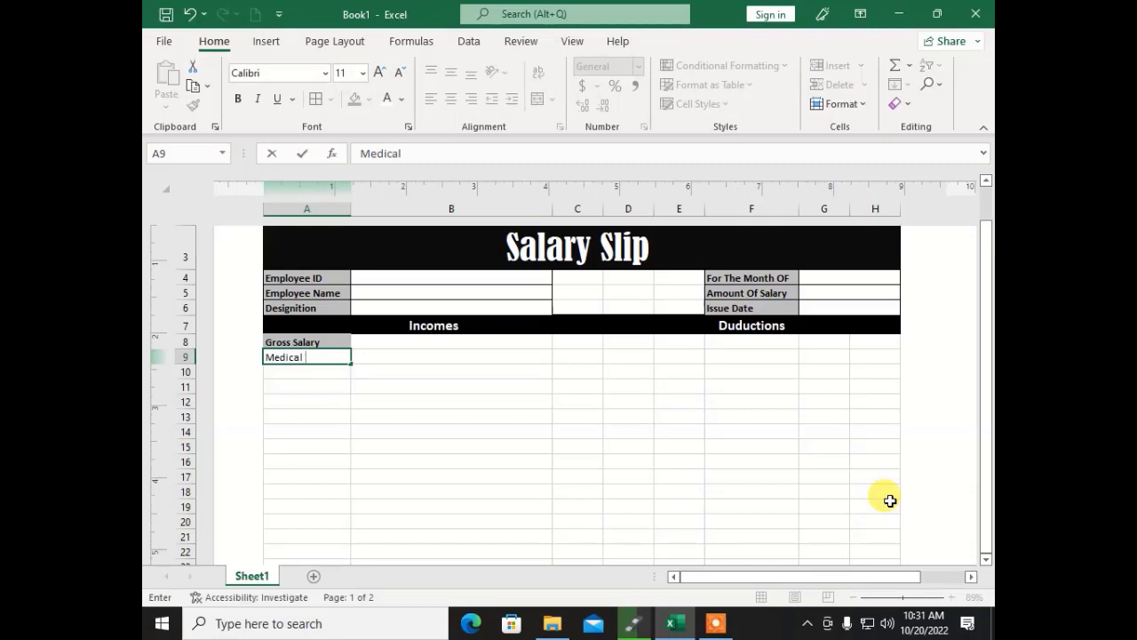
{"action": "type", "text": "e"}
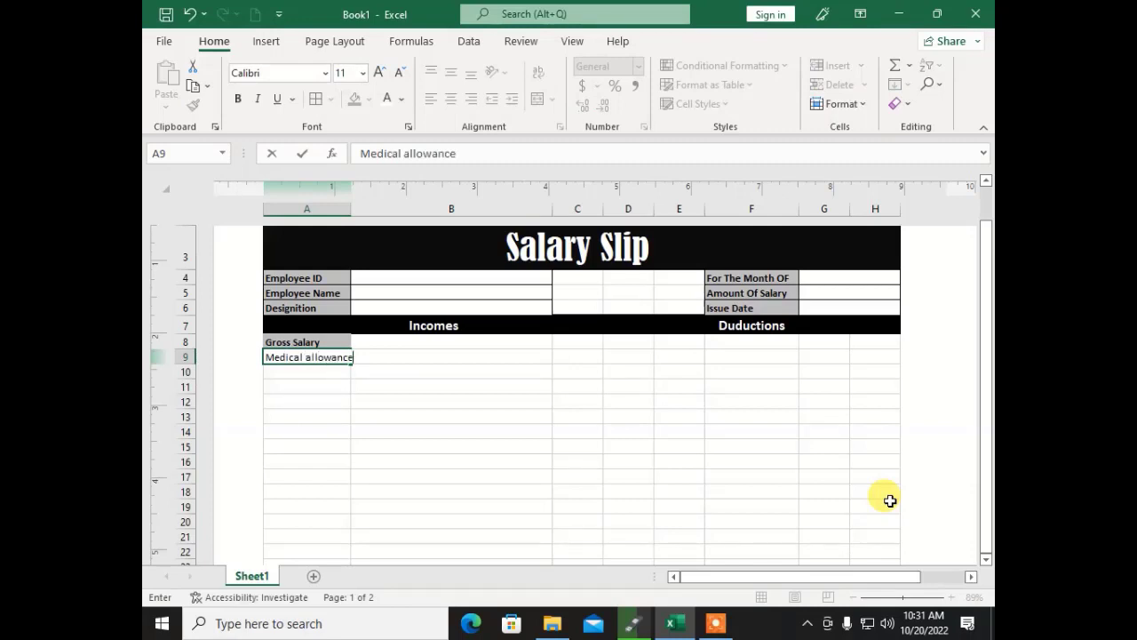
{"action": "key", "text": "Return"}
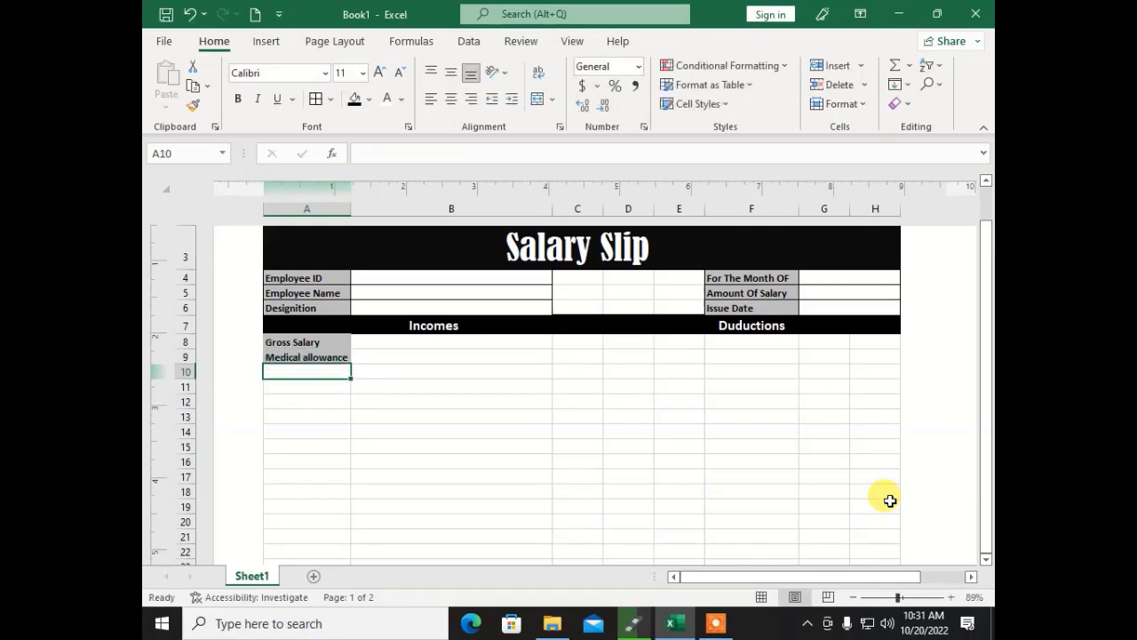
{"action": "type", "text": "Chidren"}
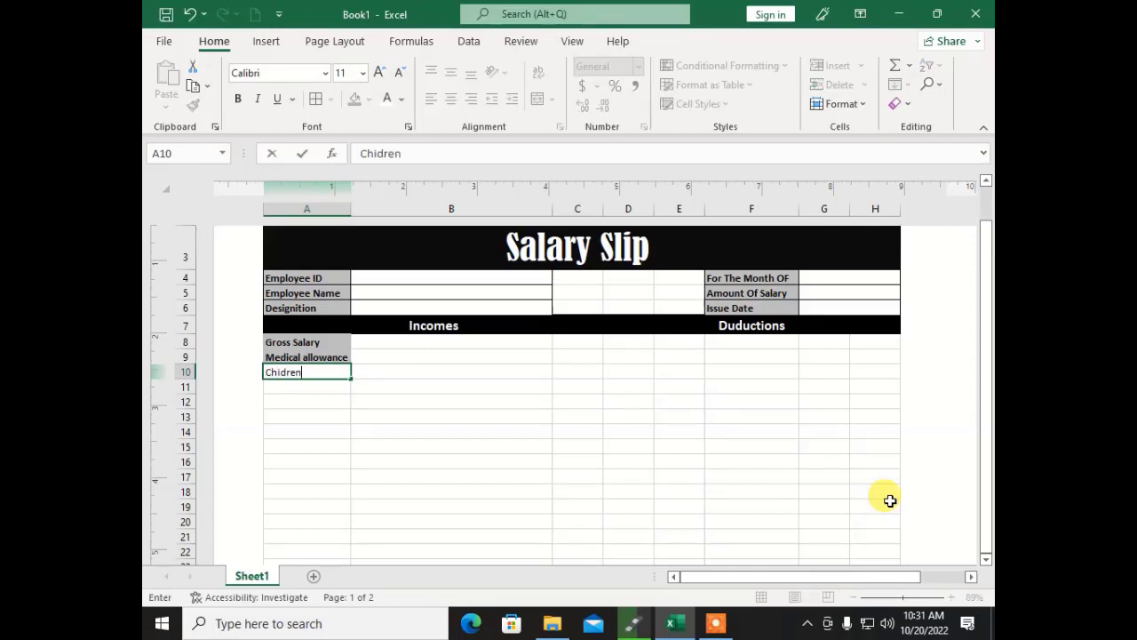
{"action": "type", "text": " Allowance"}
{"action": "key", "text": "Return"}
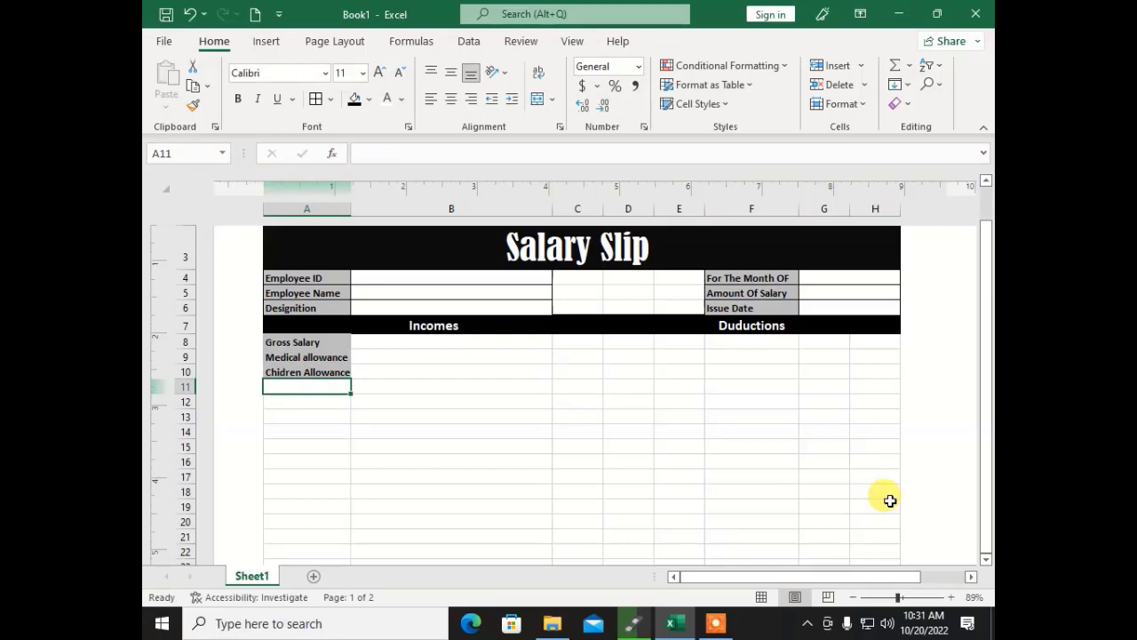
Step: Enter the labels Transport allowance, City Allowance and Incerement Of Salary in A11:A13
{"action": "type", "text": "Tra"}
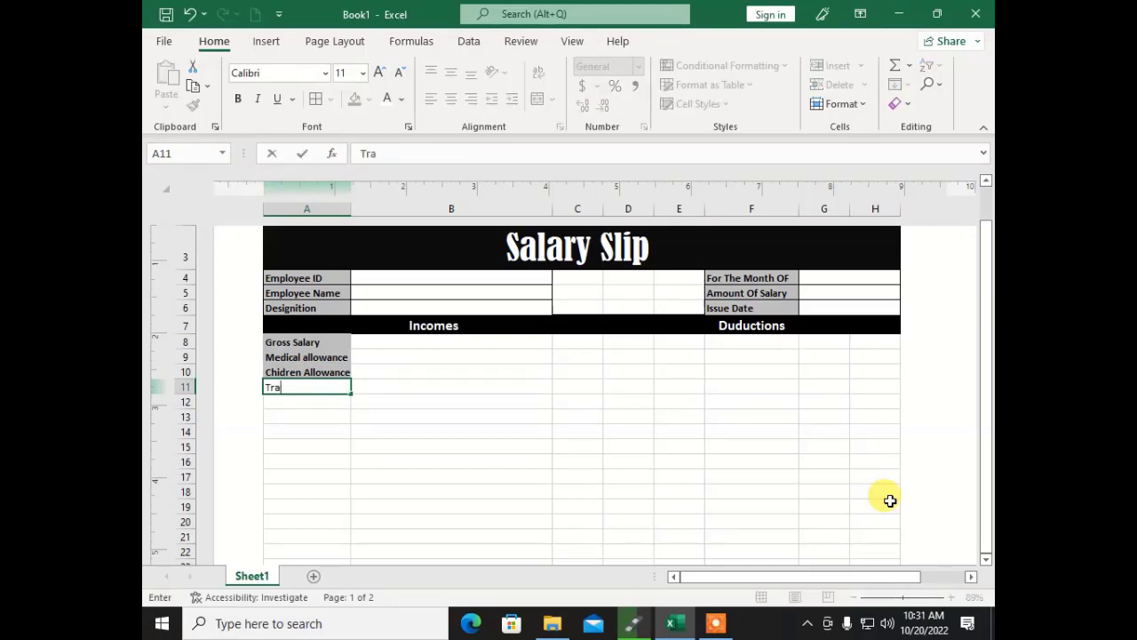
{"action": "type", "text": "nsport allowance"}
{"action": "key", "text": "Return"}
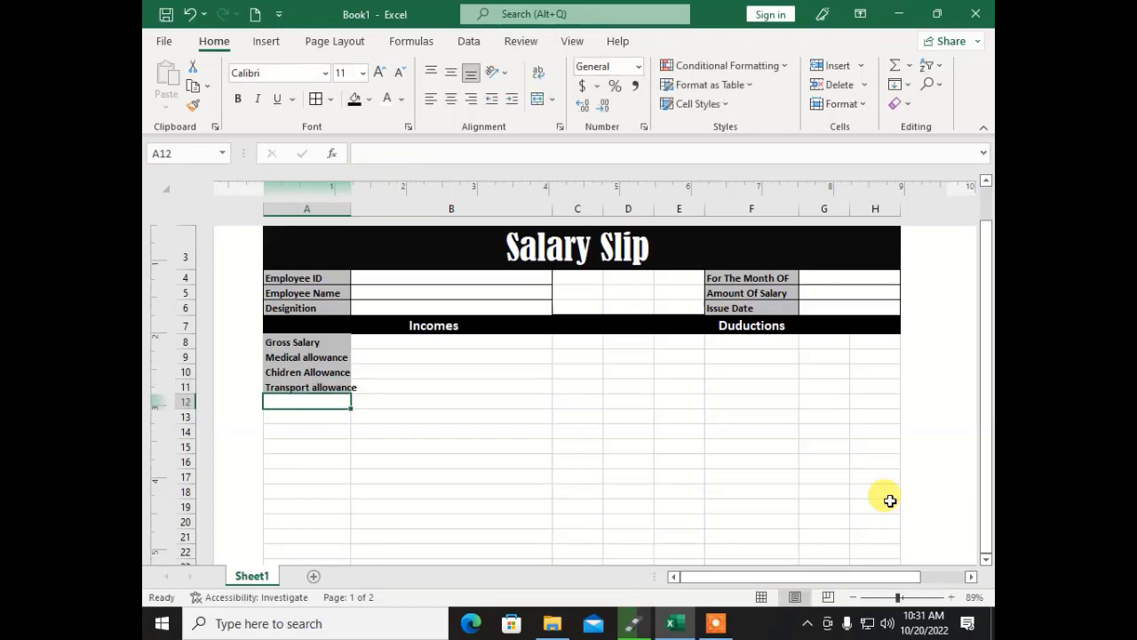
{"action": "type", "text": "City "}
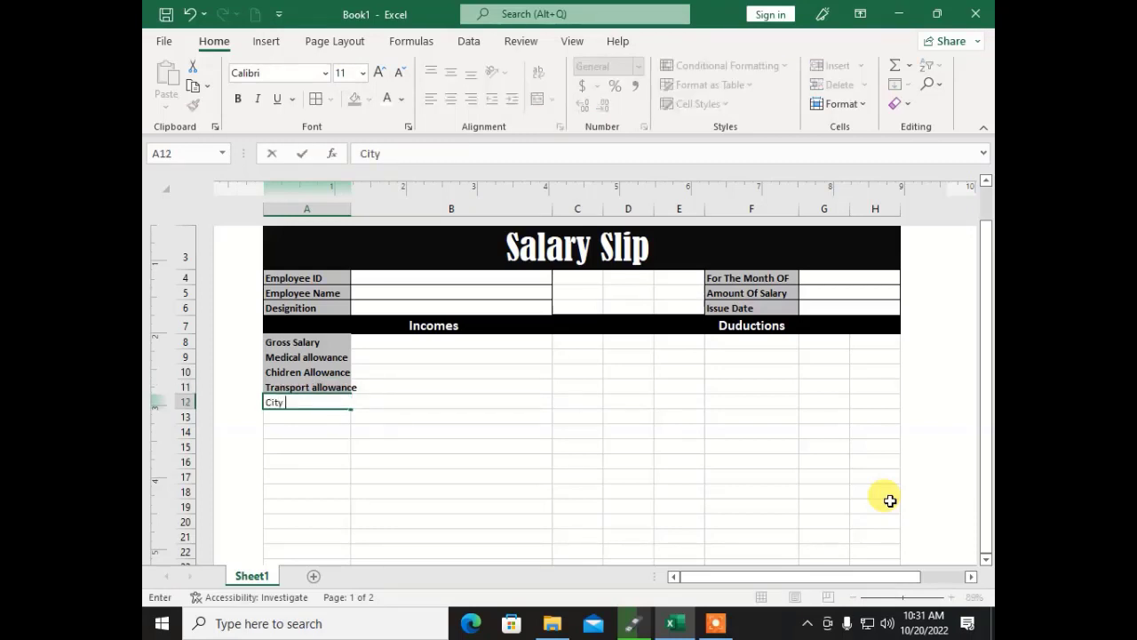
{"action": "type", "text": "Allowance"}
{"action": "key", "text": "Return"}
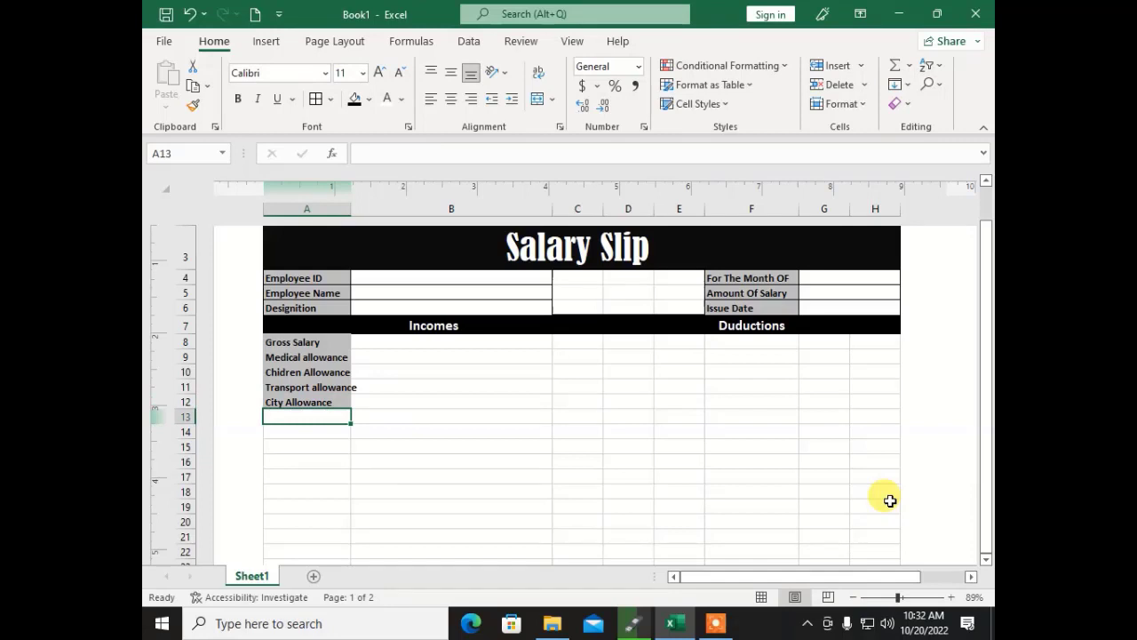
{"action": "type", "text": "Inceremnt"}
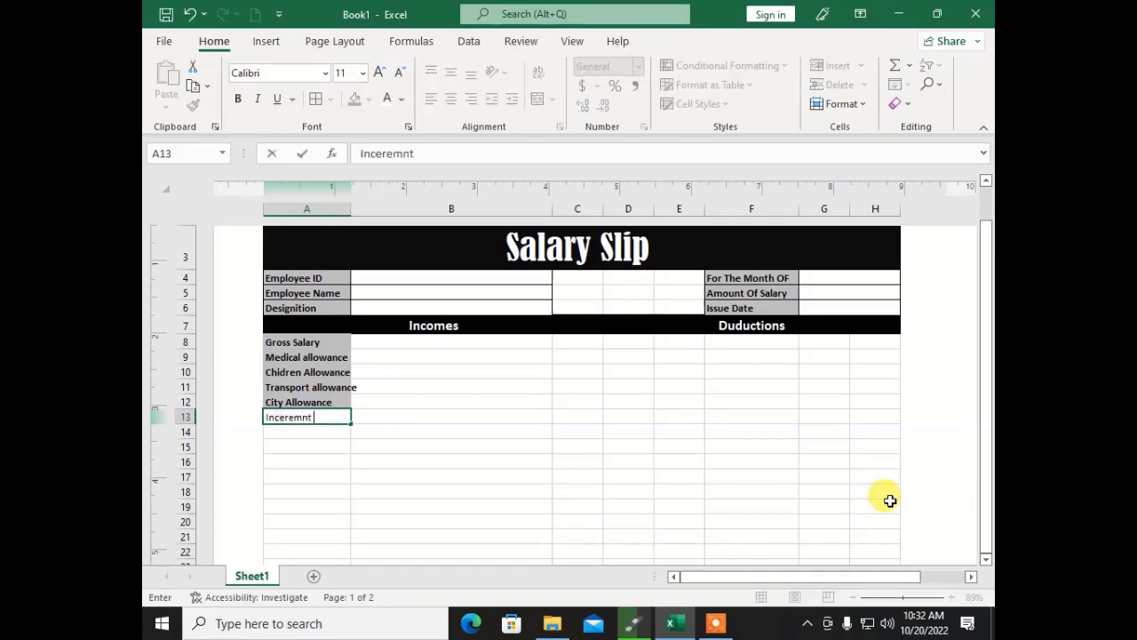
{"action": "key", "text": "BackSpace"}
{"action": "key", "text": "BackSpace"}
{"action": "key", "text": "BackSpace"}
{"action": "type", "text": "ment Of Salary"}
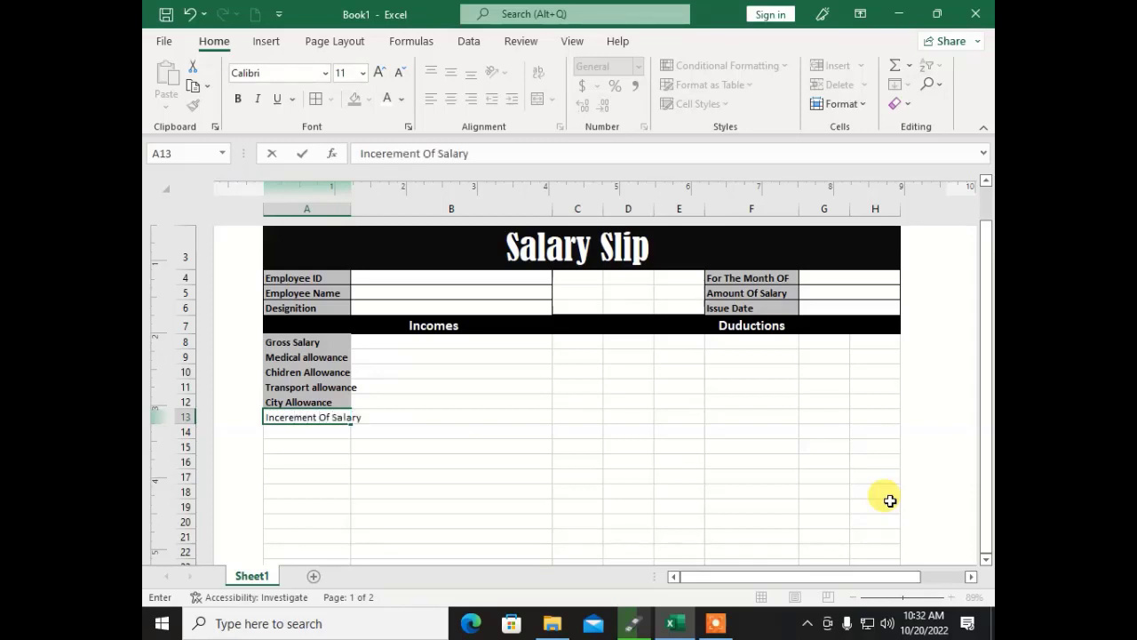
{"action": "key", "text": "Return"}
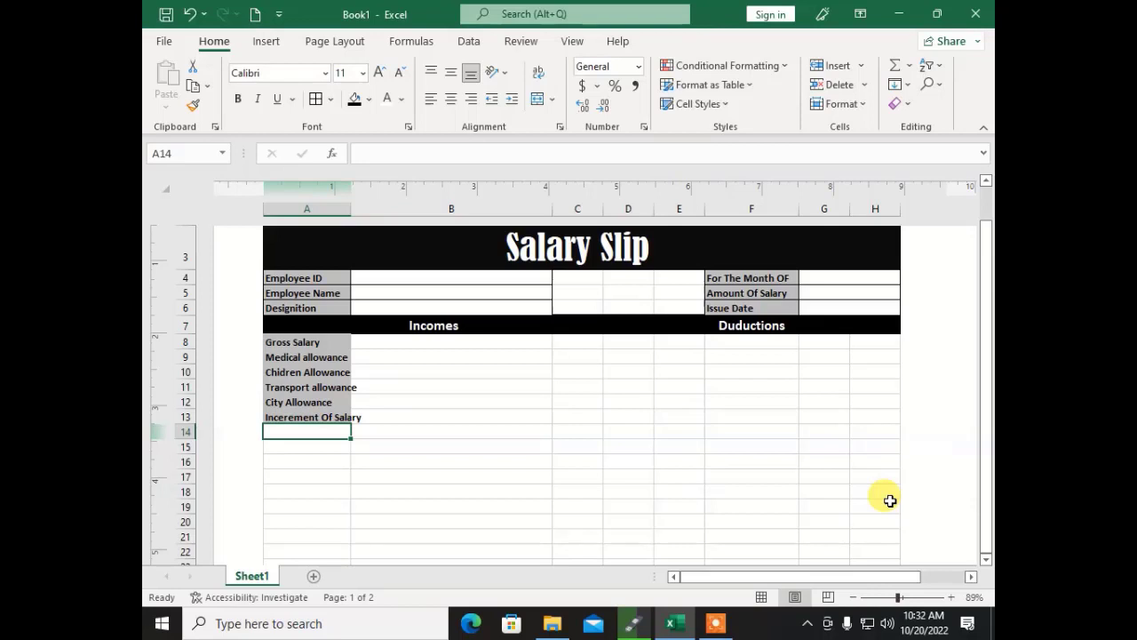
{"action": "key", "text": "Up"}
{"action": "key", "text": "Up"}
{"action": "key", "text": "Up"}
{"action": "key", "text": "Up"}
{"action": "key", "text": "Up"}
{"action": "key", "text": "Up"}
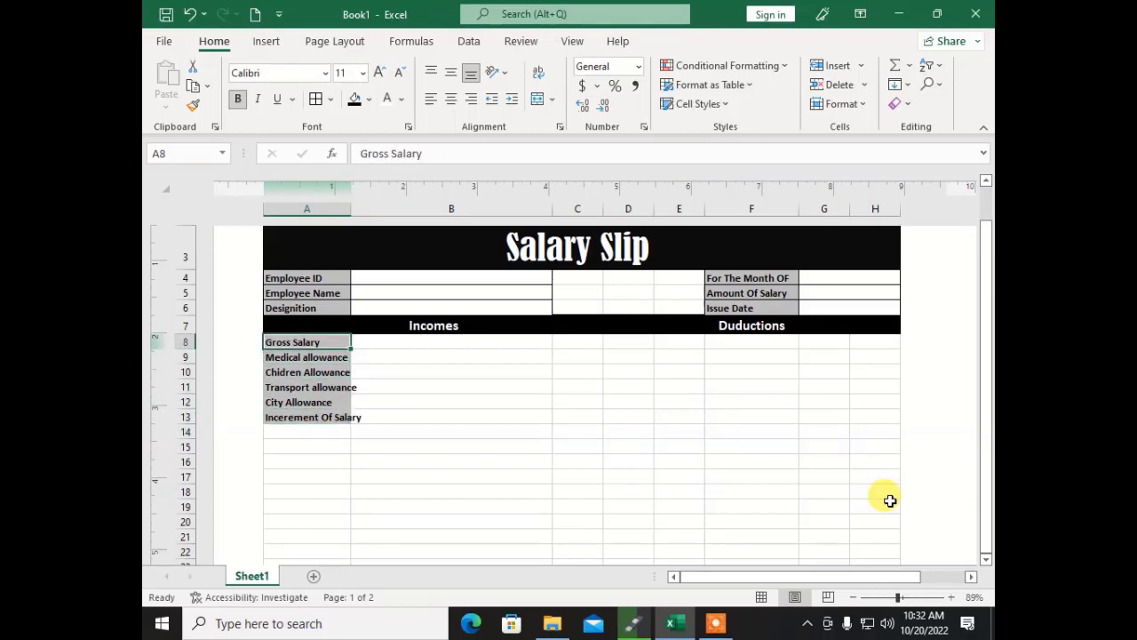
Step: Turn on Wrap Text for the income labels A8:A13
{"action": "key", "text": "Right"}
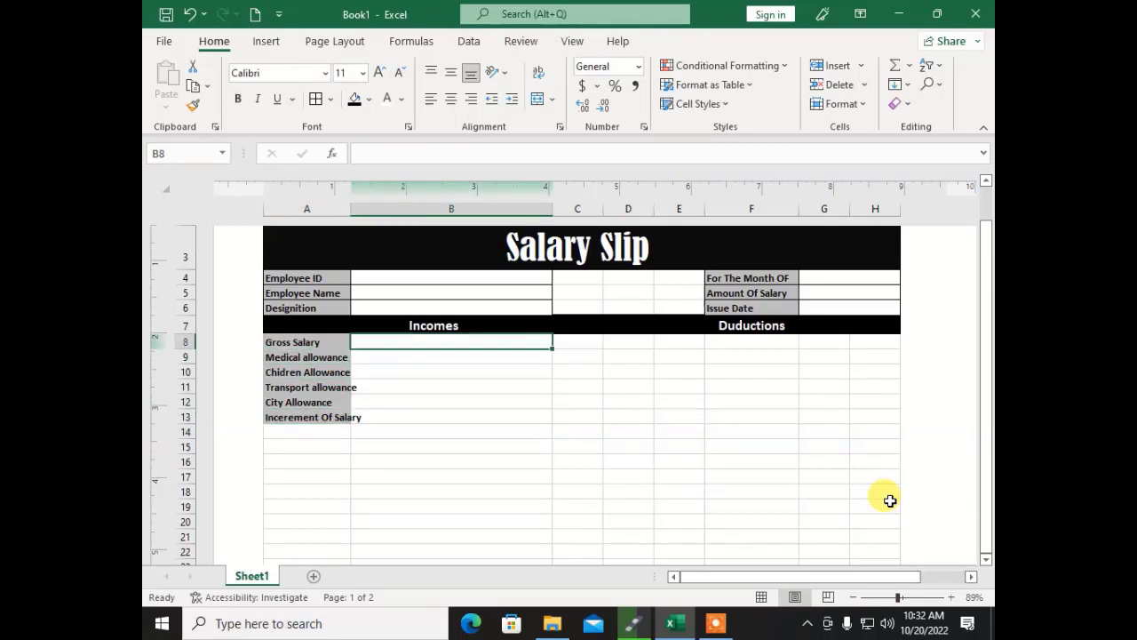
{"action": "left_click_drag", "start_coordinate": [293, 342], "coordinate": [304, 417]}
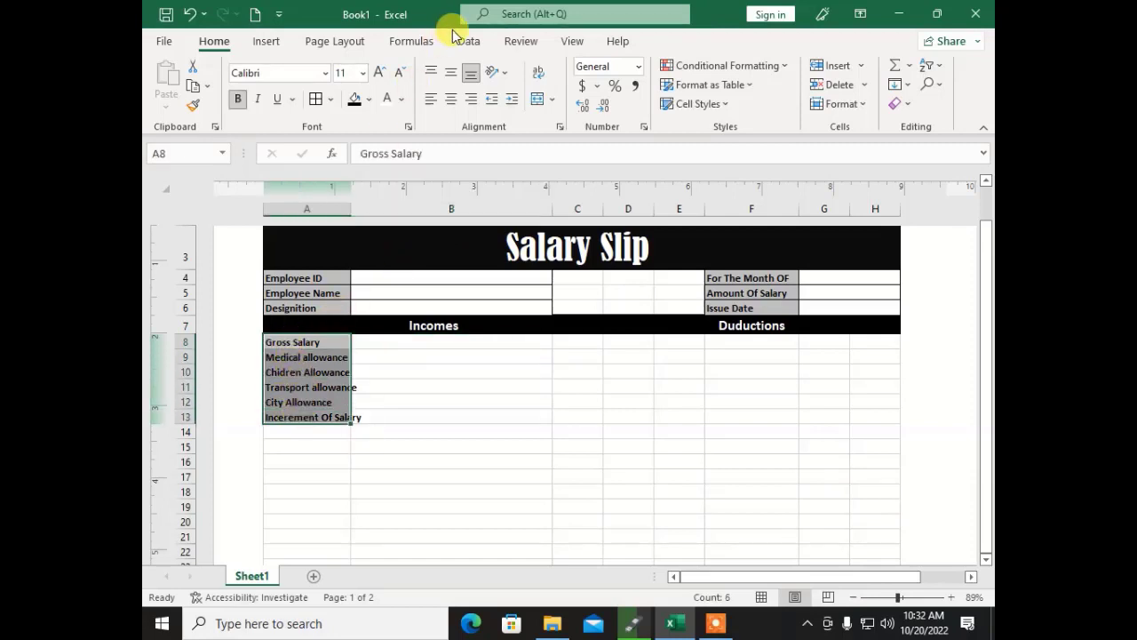
{"action": "left_click", "coordinate": [539, 71]}
{"action": "left_click", "coordinate": [377, 343]}
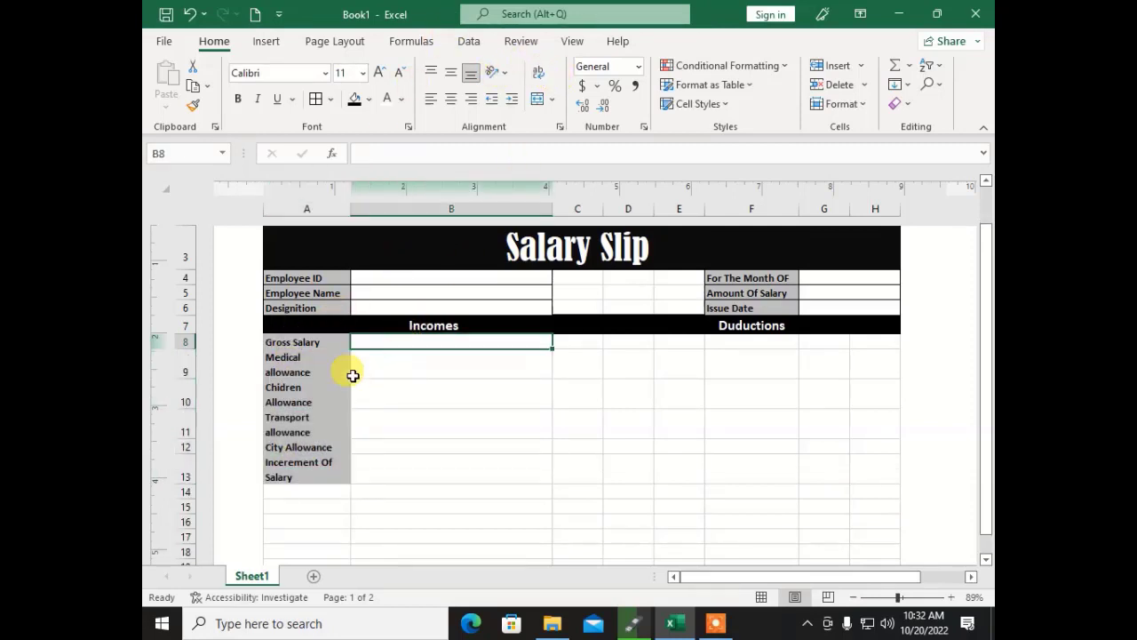
{"action": "left_click", "coordinate": [363, 468]}
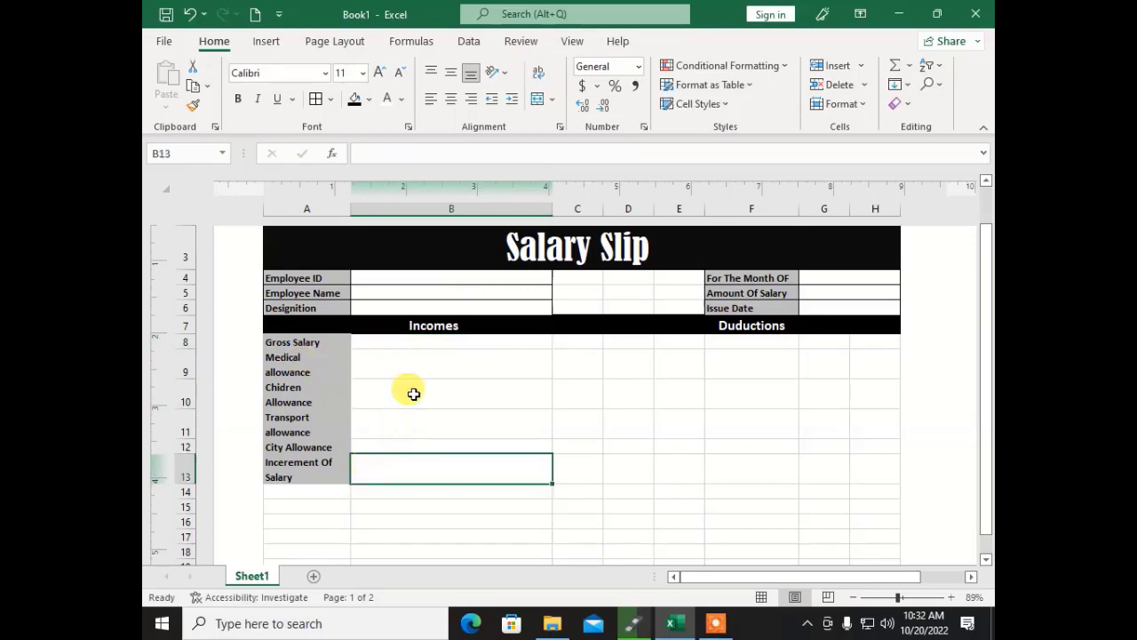
{"action": "left_click", "coordinate": [414, 340]}
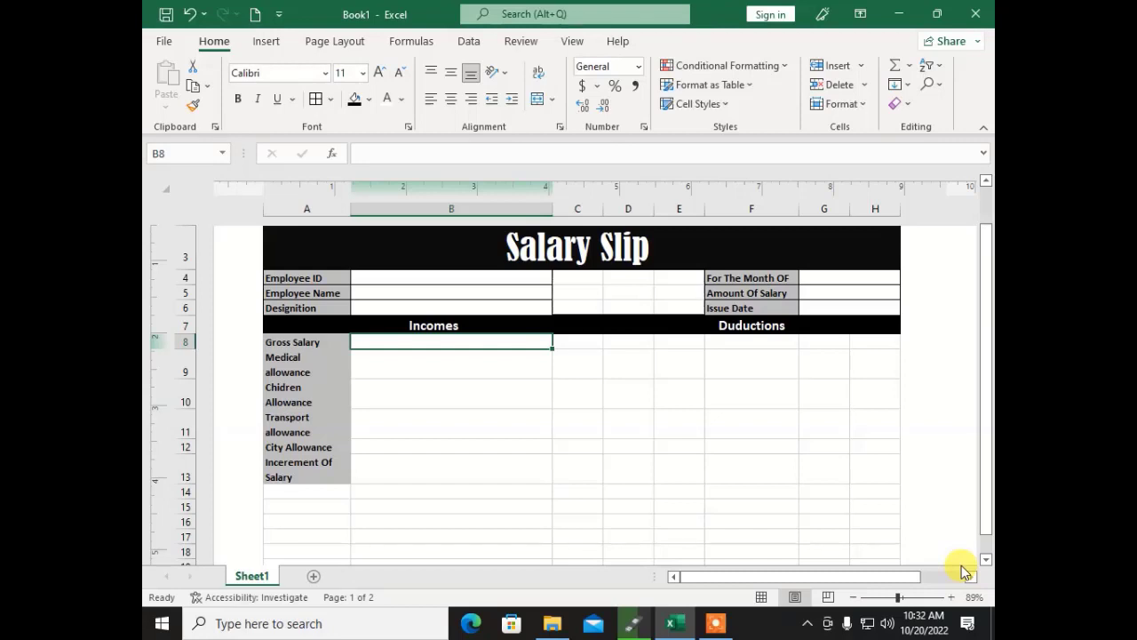
Step: Enter gross salary 60000 in B8, then employee ID 1001, the employee's name and designation G Sec
{"action": "type", "text": "60000"}
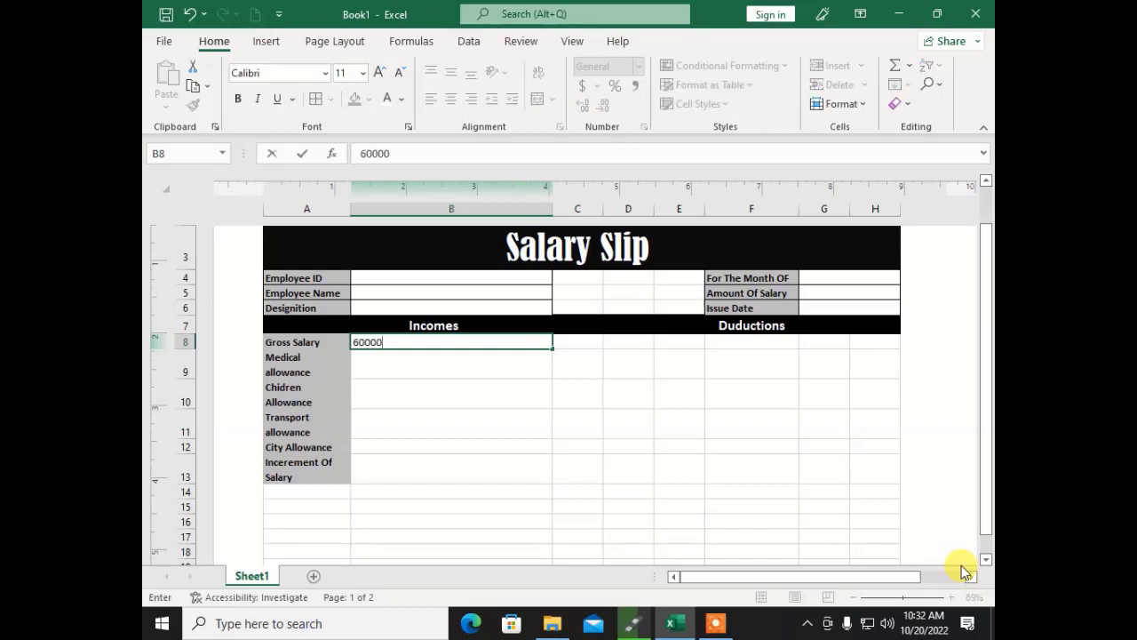
{"action": "key", "text": "Return"}
{"action": "key", "text": "Up"}
{"action": "key", "text": "Up"}
{"action": "key", "text": "Up"}
{"action": "key", "text": "Up"}
{"action": "key", "text": "Up"}
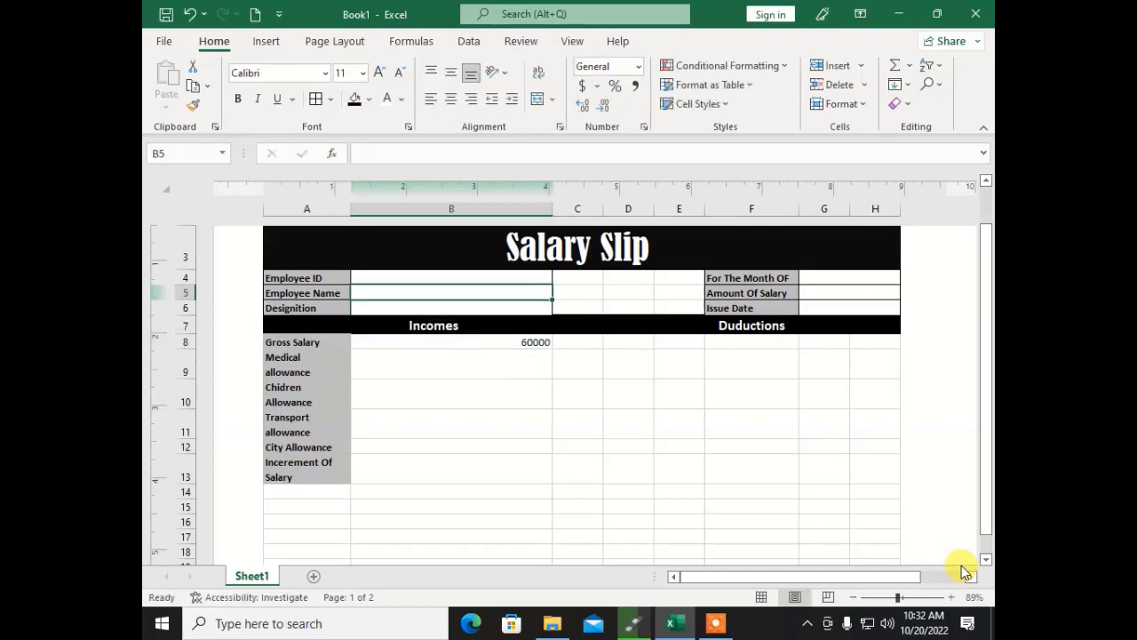
{"action": "type", "text": "1001"}
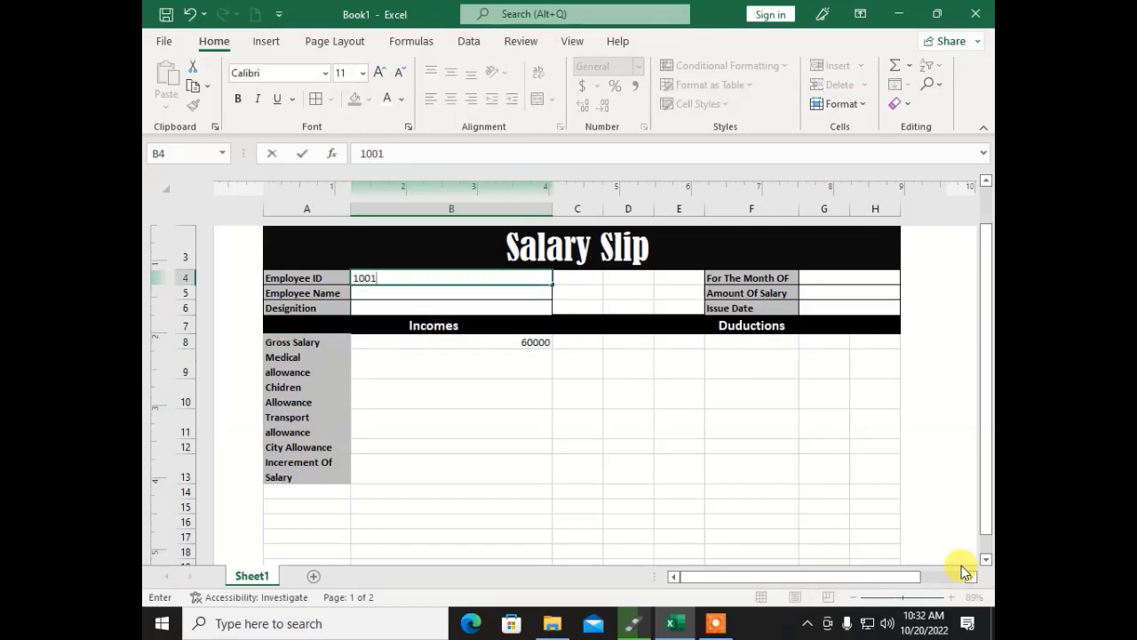
{"action": "key", "text": "Return"}
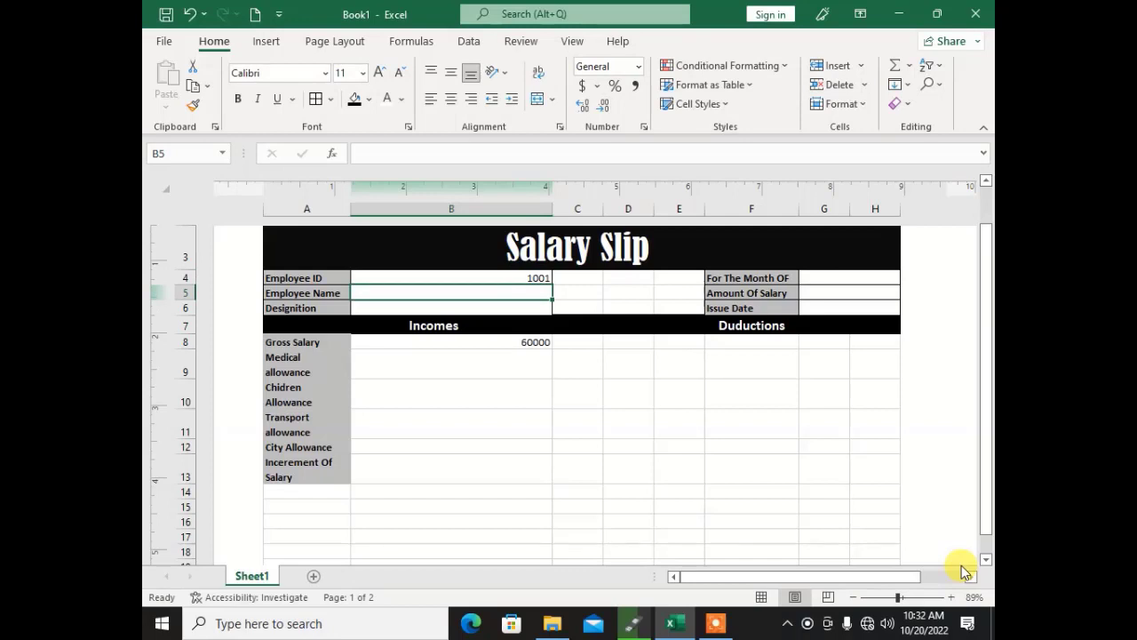
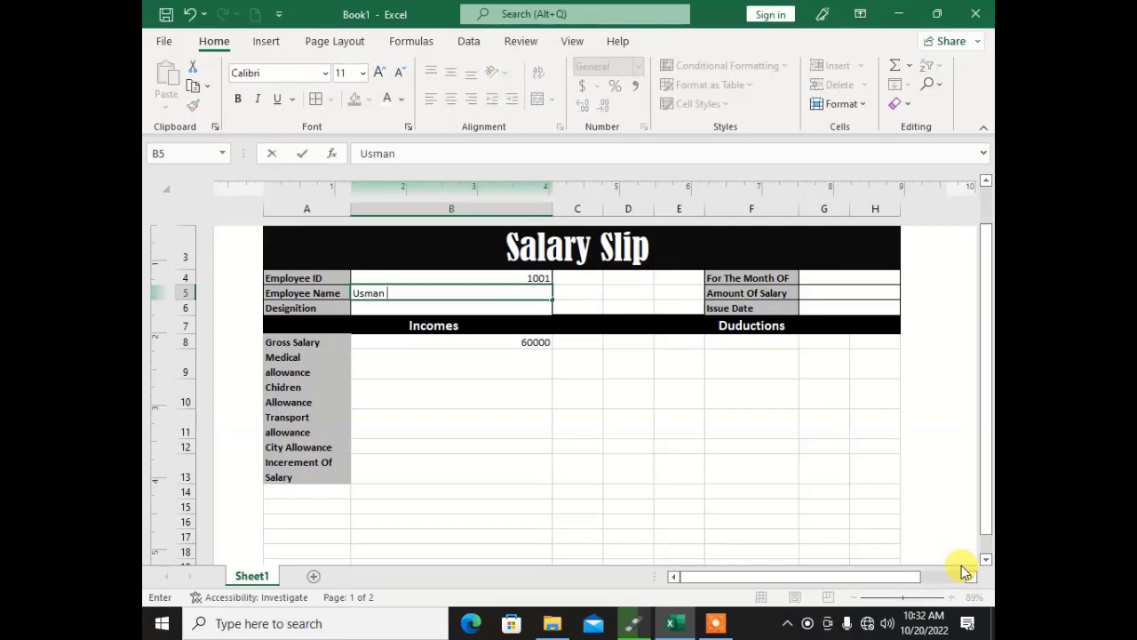
{"action": "key", "text": "Return"}
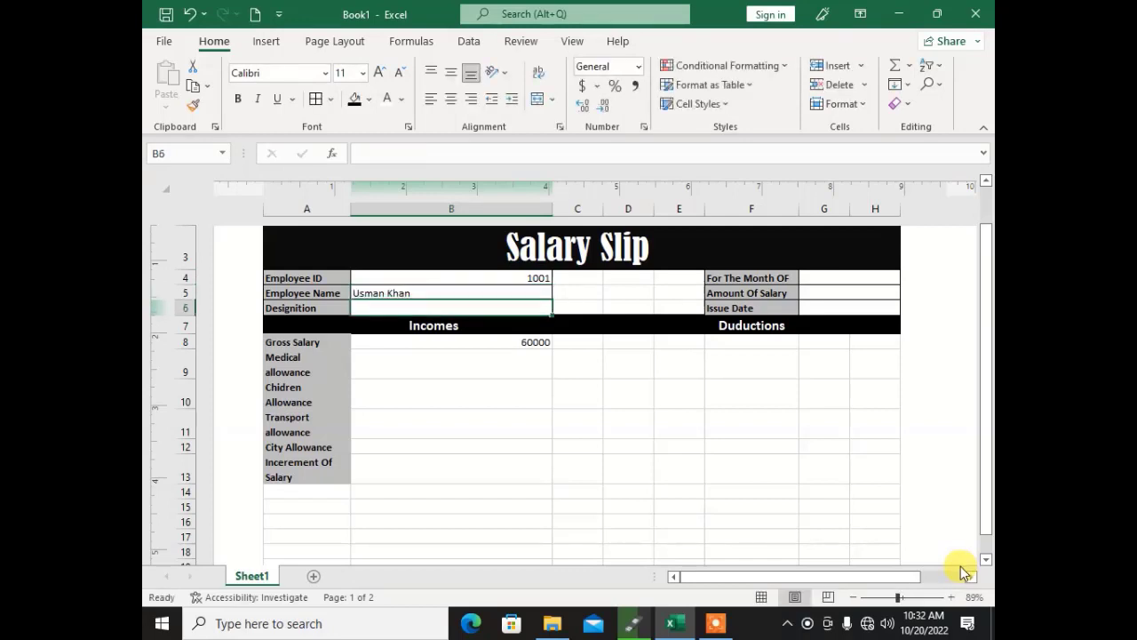
{"action": "type", "text": "G"}
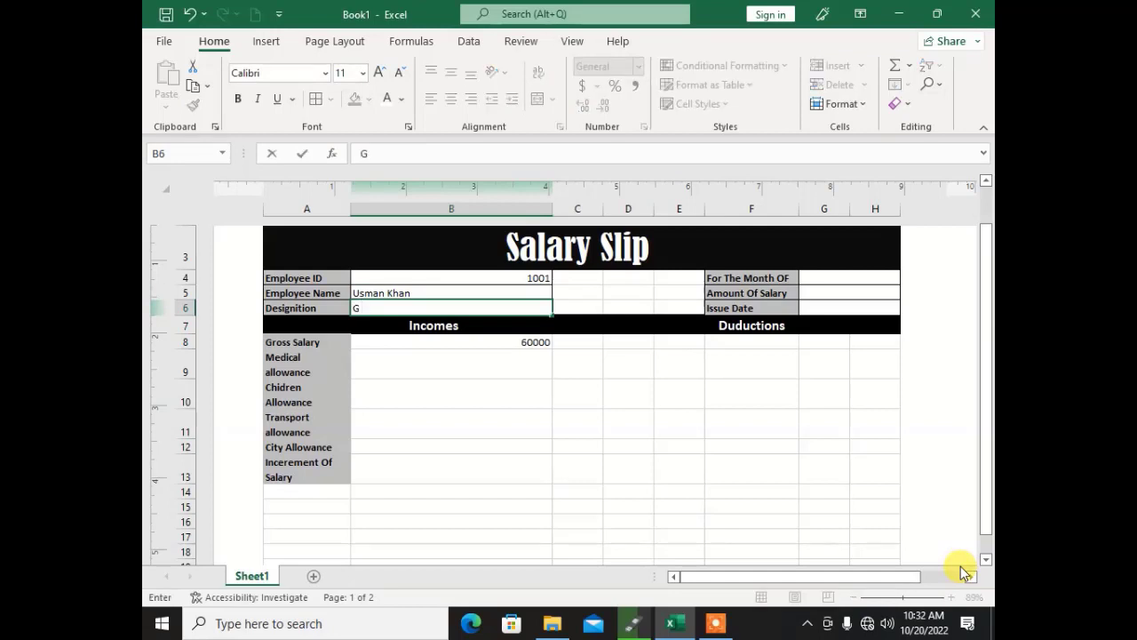
{"action": "type", "text": " Sex"}
{"action": "type", "text": "c"}
{"action": "key", "text": "Return"}
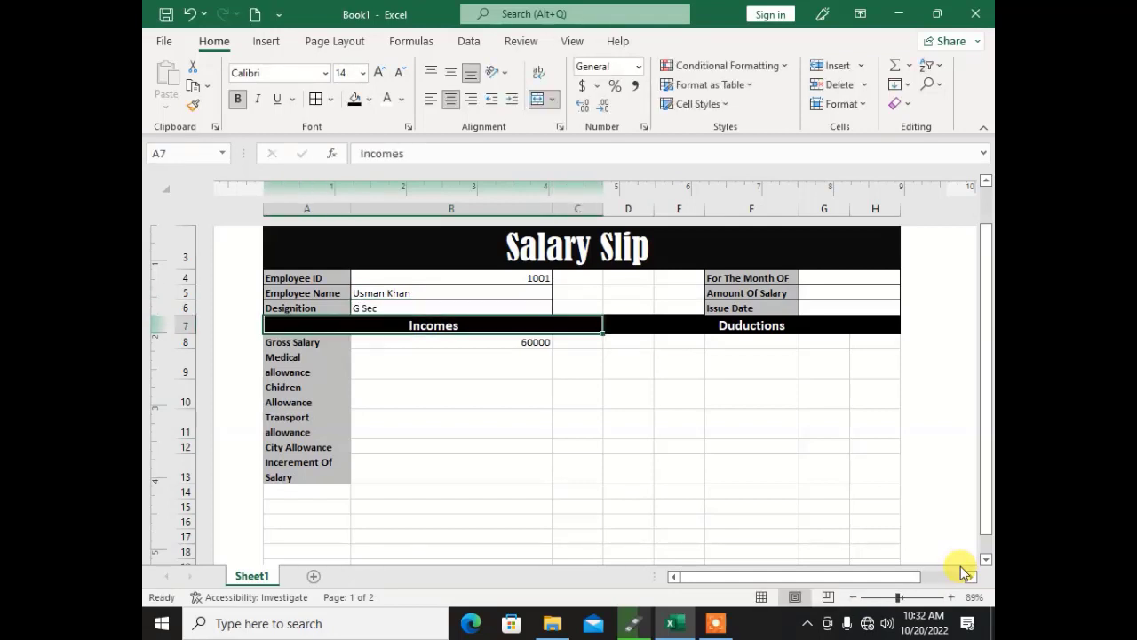
Step: Enter October 2022 as the month in G4, displayed as Oct-22
{"action": "key", "text": "Up"}
{"action": "key", "text": "Up"}
{"action": "key", "text": "Up"}
{"action": "key", "text": "Up"}
{"action": "key", "text": "Down"}
{"action": "key", "text": "Right"}
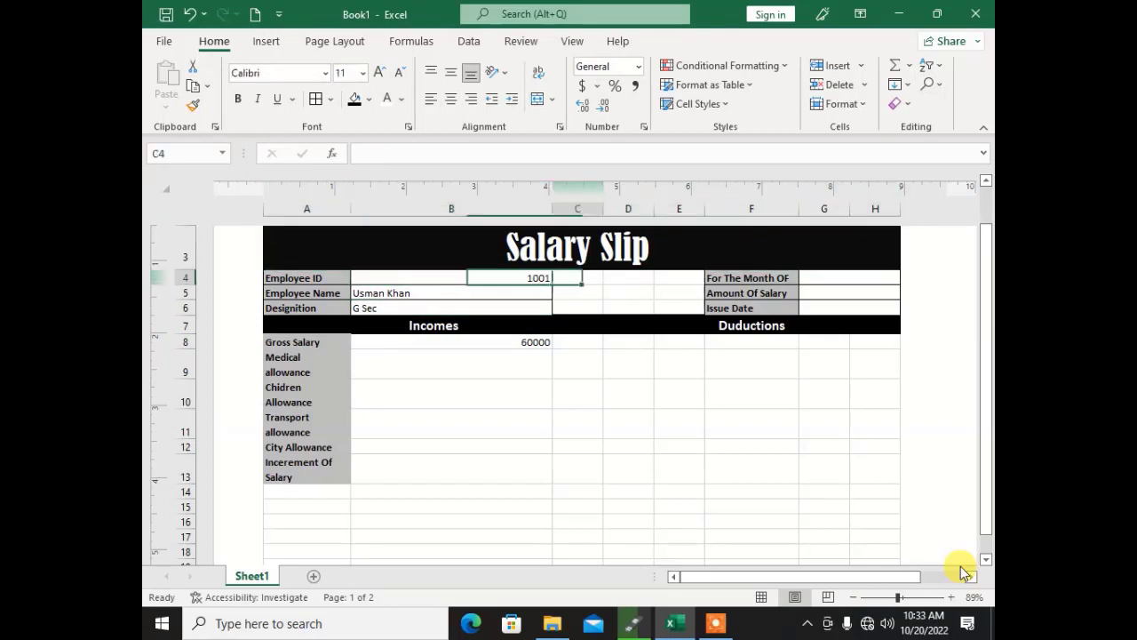
{"action": "key", "text": "Right"}
{"action": "key", "text": "Right"}
{"action": "key", "text": "Right"}
{"action": "key", "text": "Right"}
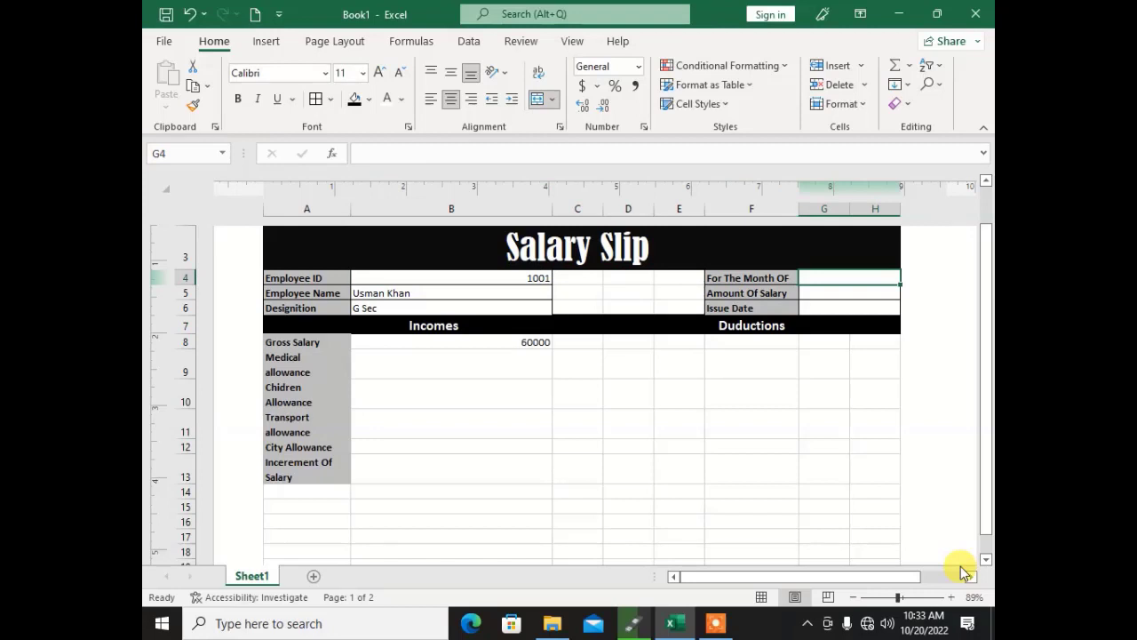
{"action": "type", "text": "October "}
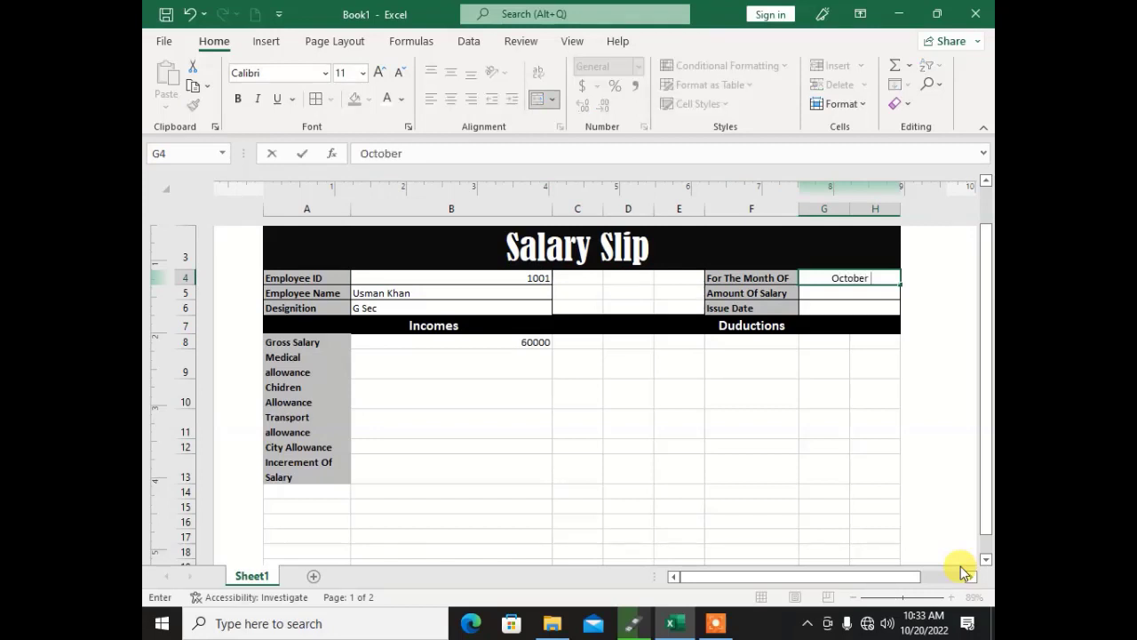
{"action": "type", "text": "2022"}
{"action": "key", "text": "Return"}
{"action": "key", "text": "Return"}
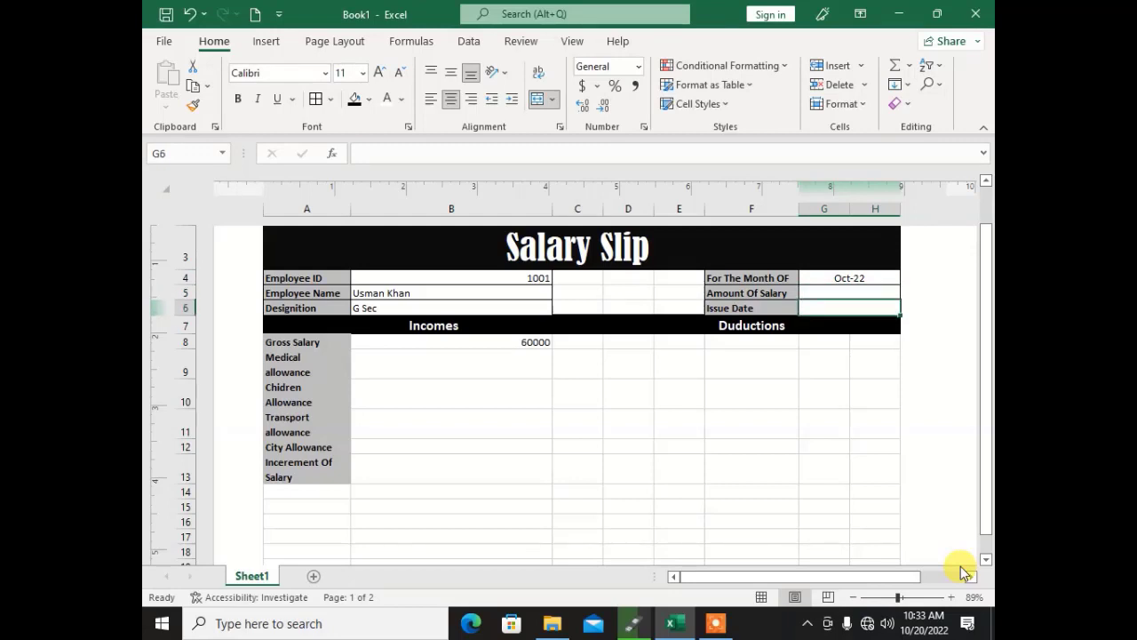
{"action": "key", "text": "Left"}
{"action": "key", "text": "Down"}
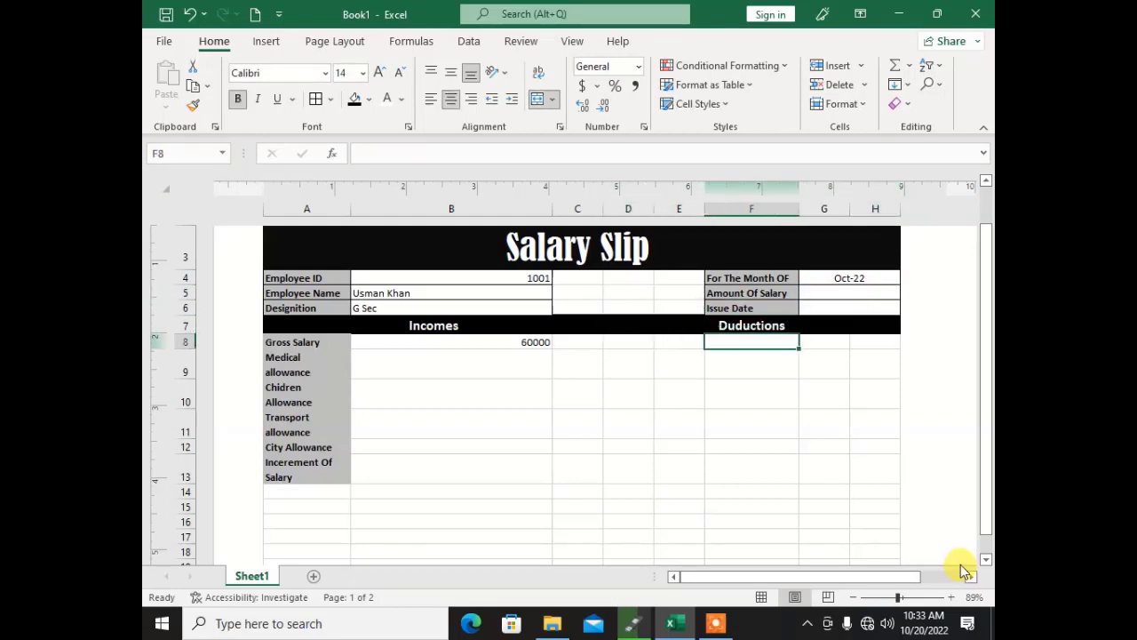
{"action": "key", "text": "Down"}
{"action": "key", "text": "Down"}
{"action": "key", "text": "Down"}
{"action": "key", "text": "Up"}
{"action": "key", "text": "Up"}
{"action": "key", "text": "Left"}
{"action": "key", "text": "Left"}
{"action": "key", "text": "Left"}
{"action": "key", "text": "Left"}
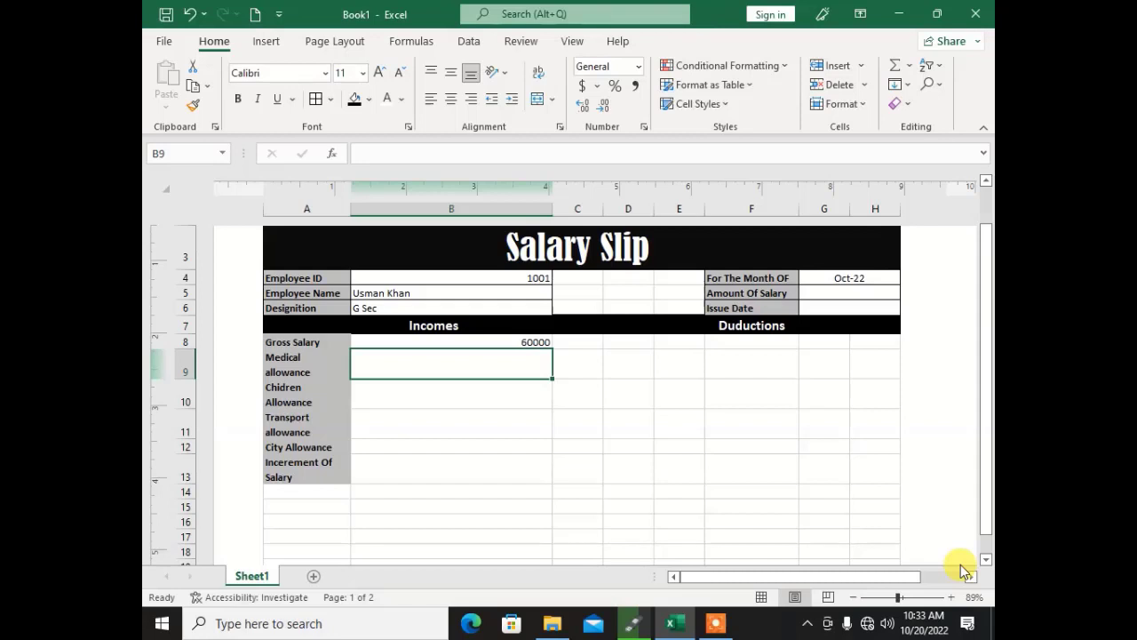
{"action": "key", "text": "Up"}
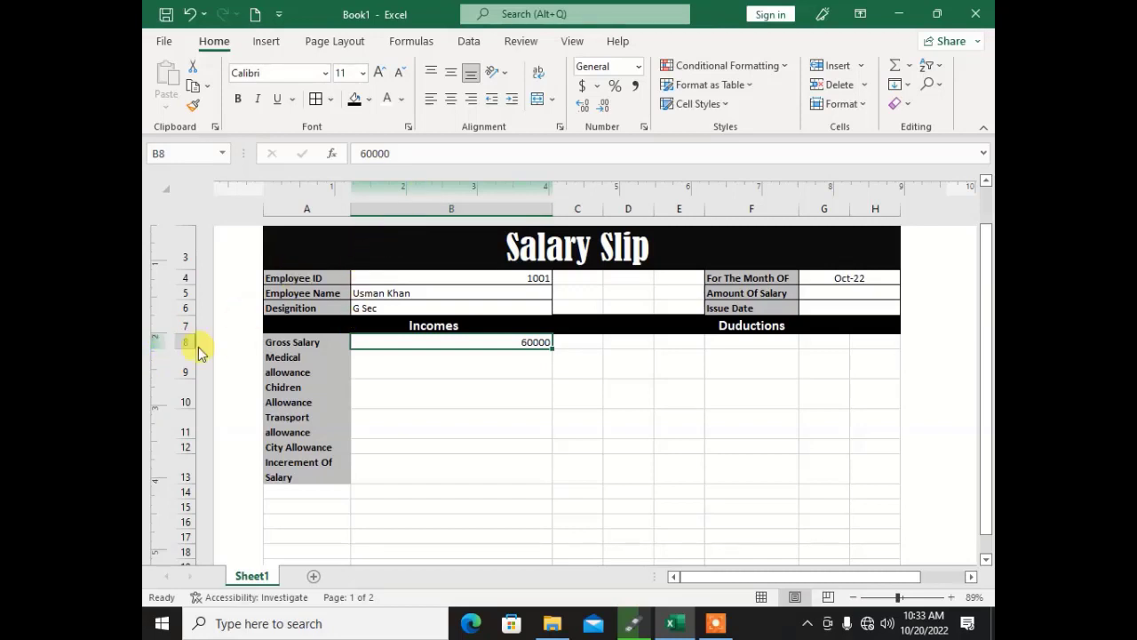
{"action": "left_click", "coordinate": [357, 359]}
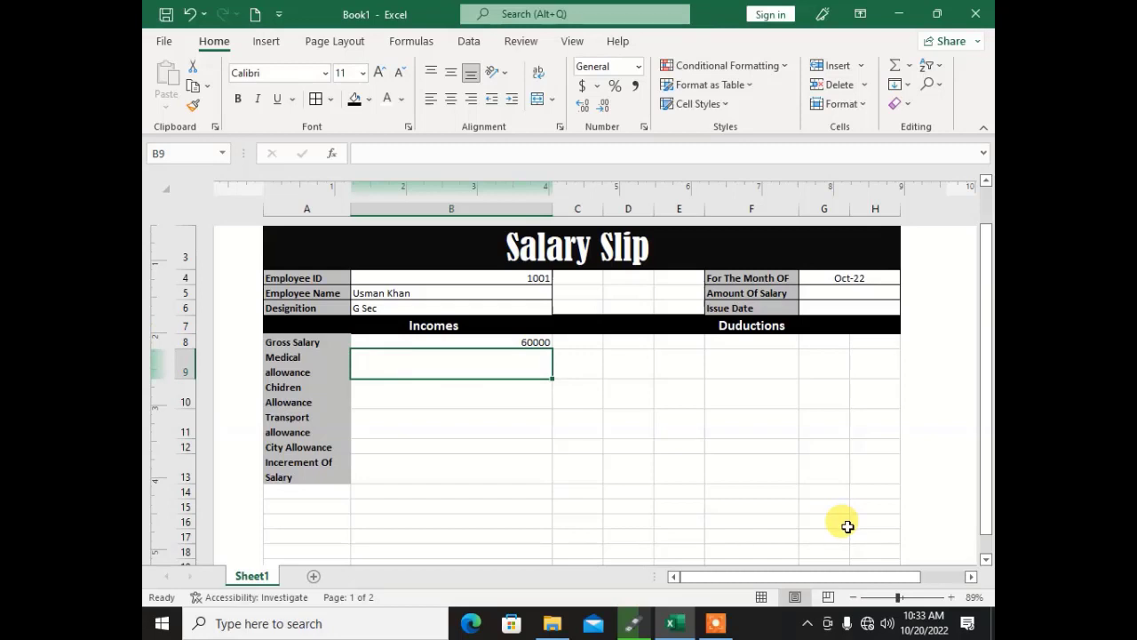
Step: Enter =B8*15% in B9 and =B8*12% in B10, giving 9000 and 7200
{"action": "type", "text": "="}
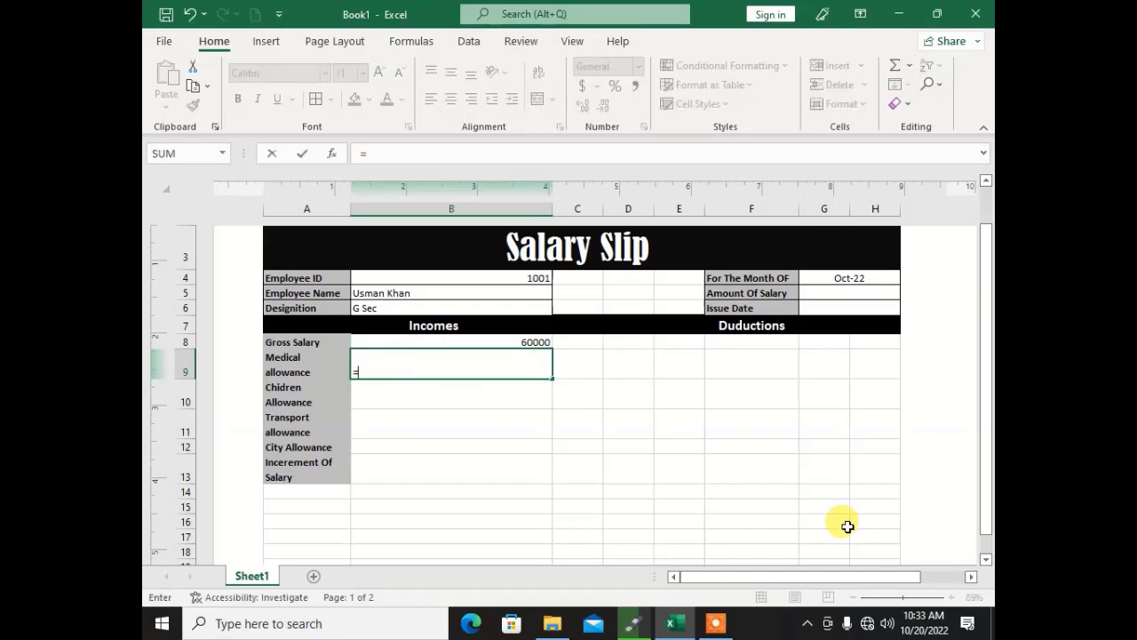
{"action": "type", "text": "b8"}
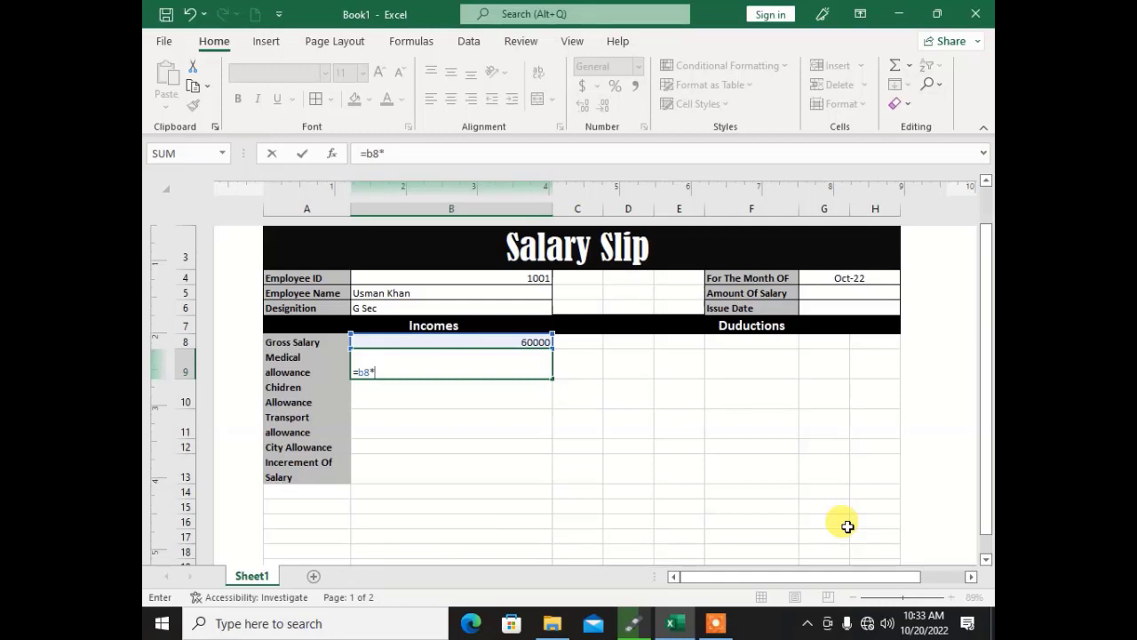
{"action": "type", "text": "*15%"}
{"action": "key", "text": "Return"}
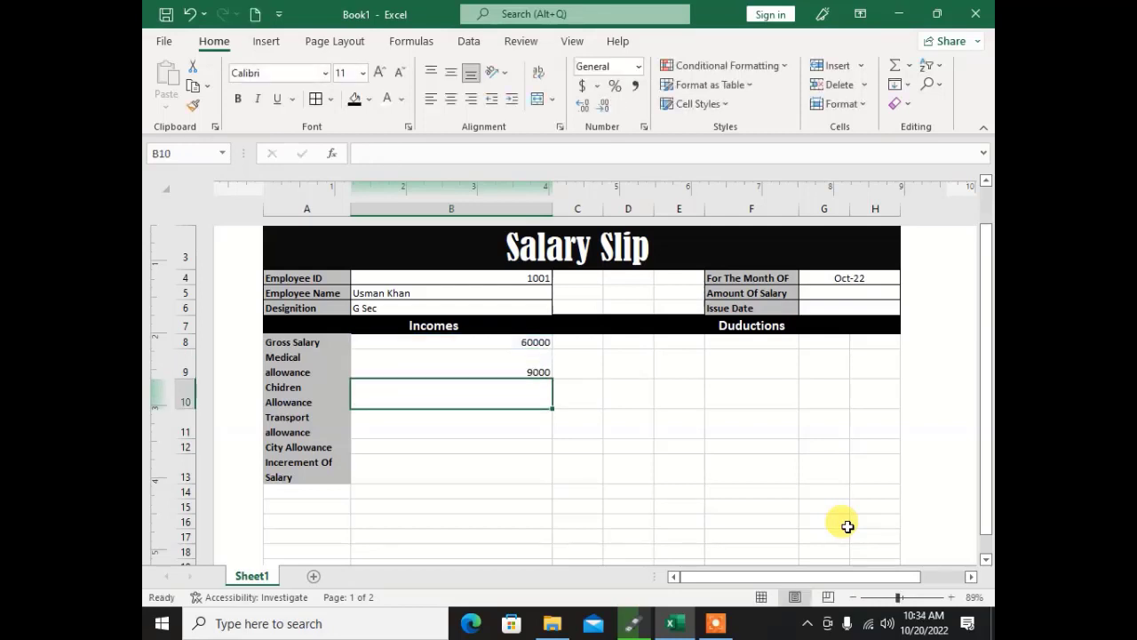
{"action": "key", "text": "Up"}
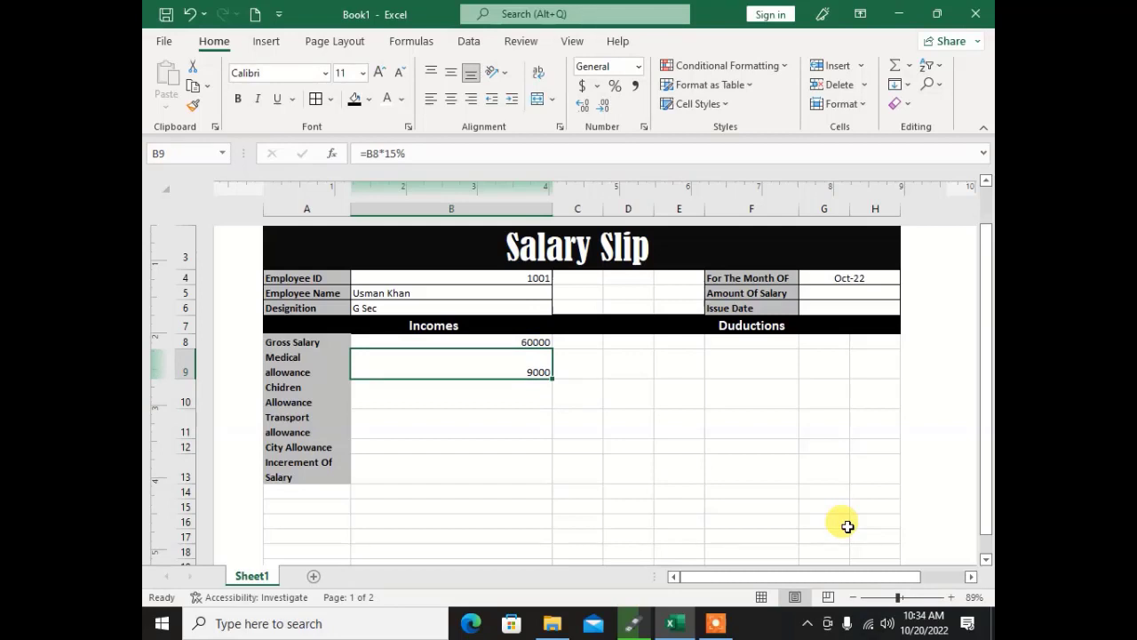
{"action": "key", "text": "Down"}
{"action": "type", "text": "="}
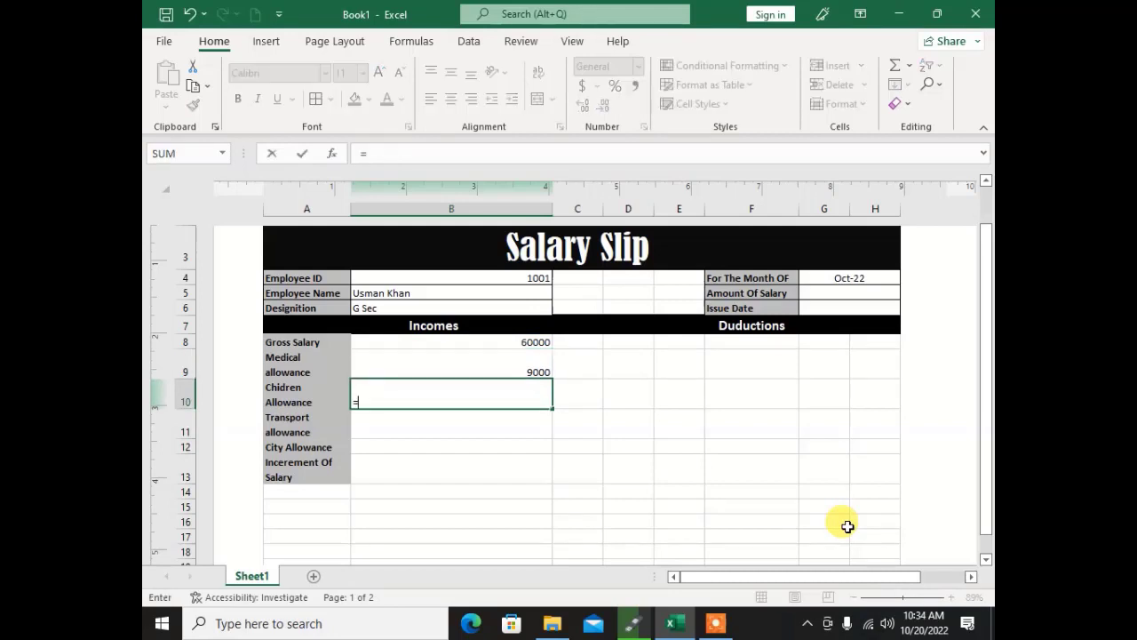
{"action": "type", "text": "b8"}
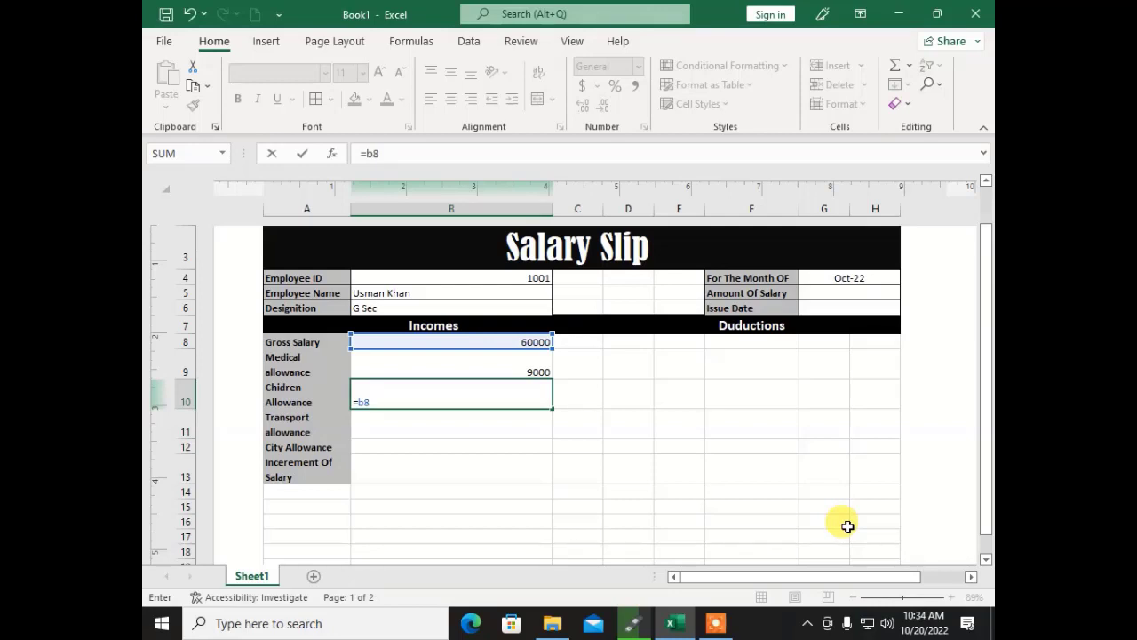
{"action": "type", "text": "*12%"}
{"action": "key", "text": "Return"}
{"action": "key", "text": "Up"}
{"action": "key", "text": "Up"}
{"action": "key", "text": "Up"}
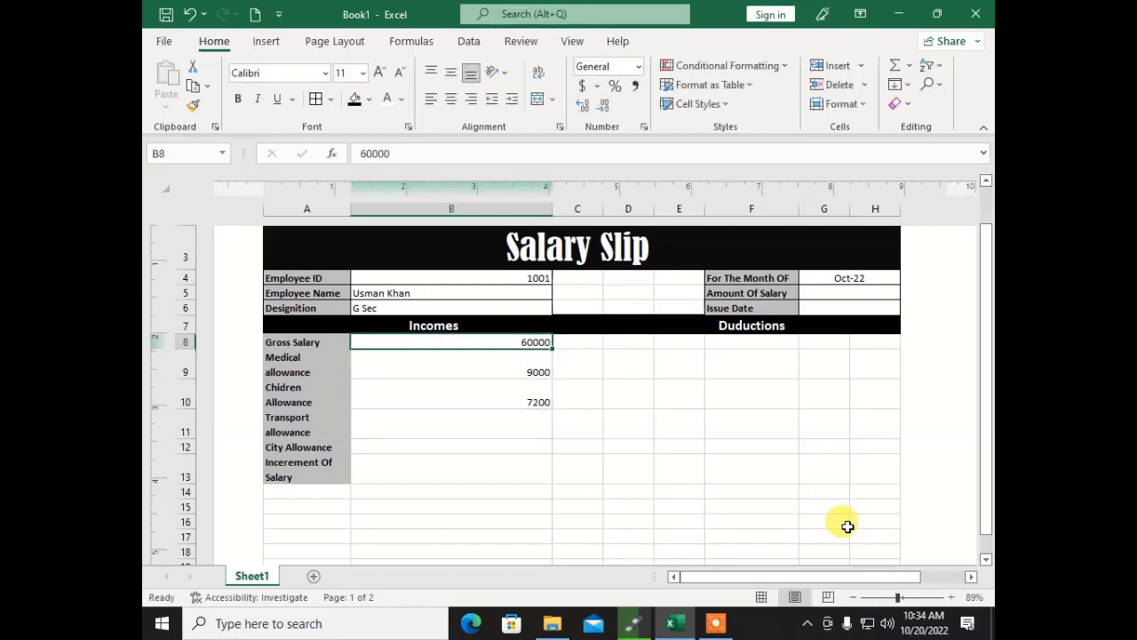
{"action": "key", "text": "Left"}
Step: Rename the A8 label from Gross Salary to Basic Pay
{"action": "type", "text": "Bas"}
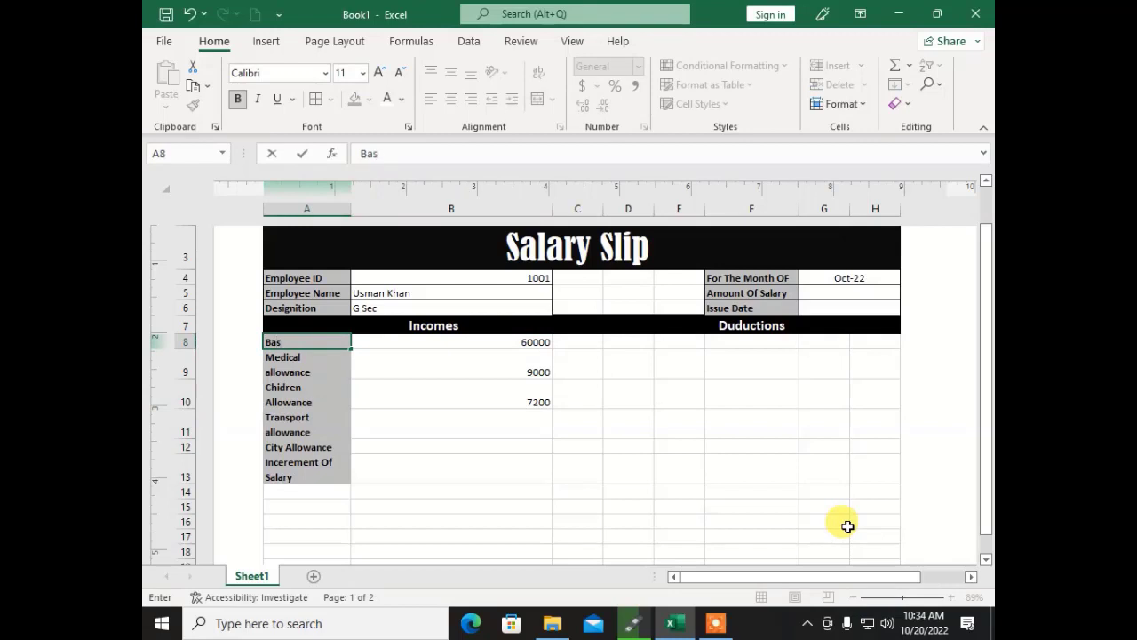
{"action": "type", "text": "ic Pay"}
{"action": "key", "text": "Return"}
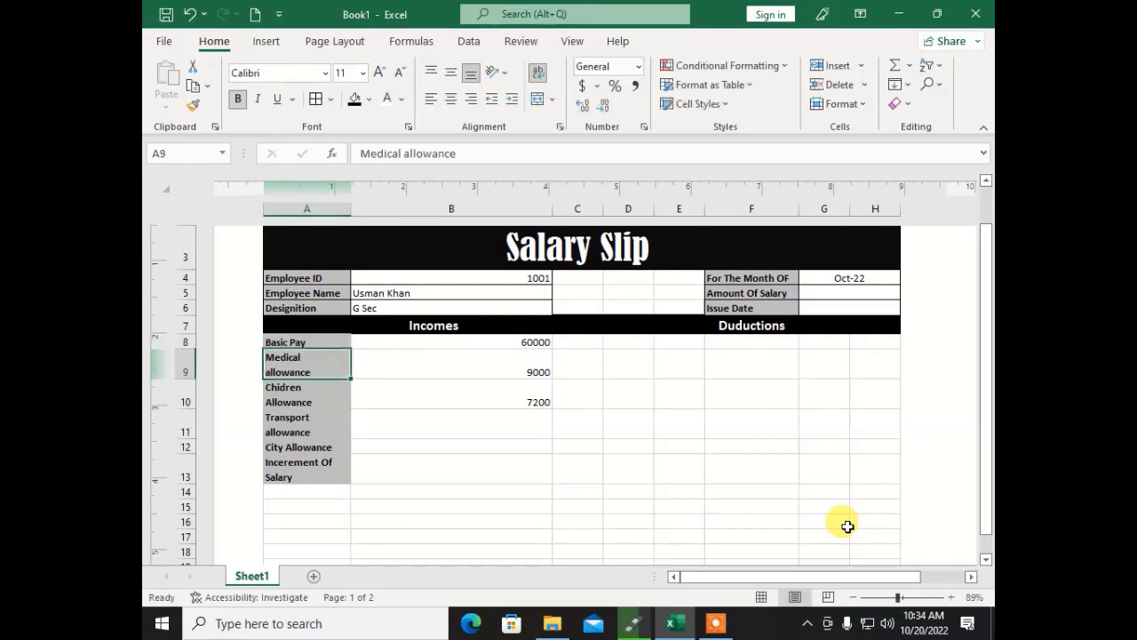
{"action": "key", "text": "Down"}
{"action": "key", "text": "Right"}
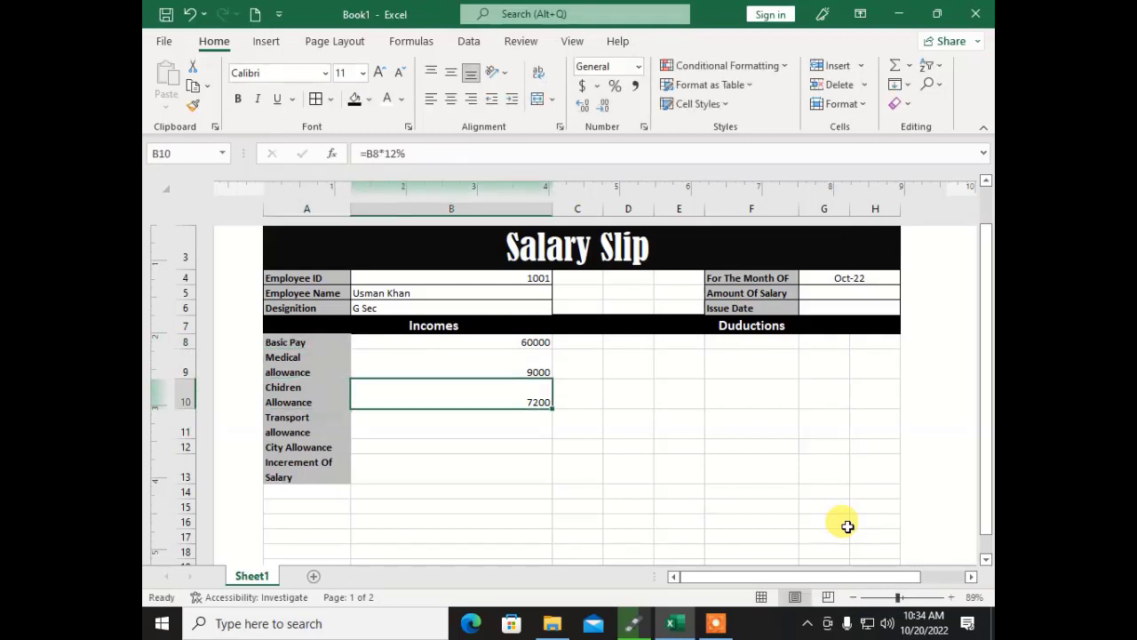
{"action": "key", "text": "Down"}
Step: Enter transport, city and increment formulas at 8%, 18% and 10% of B8 in B11:B13
{"action": "type", "text": "="}
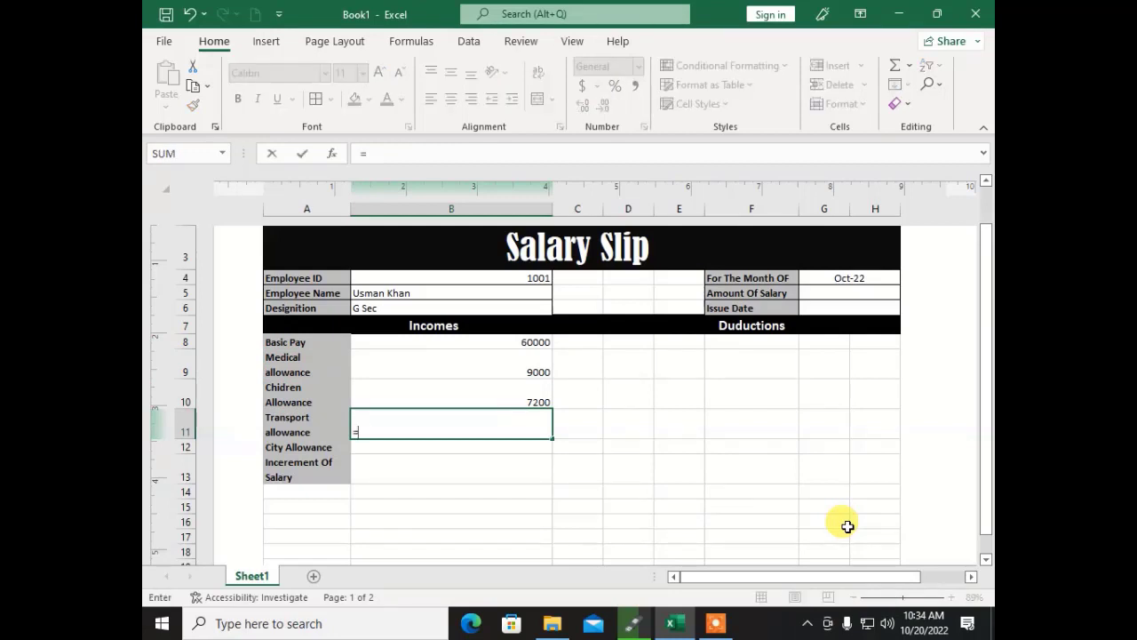
{"action": "type", "text": "b8*"}
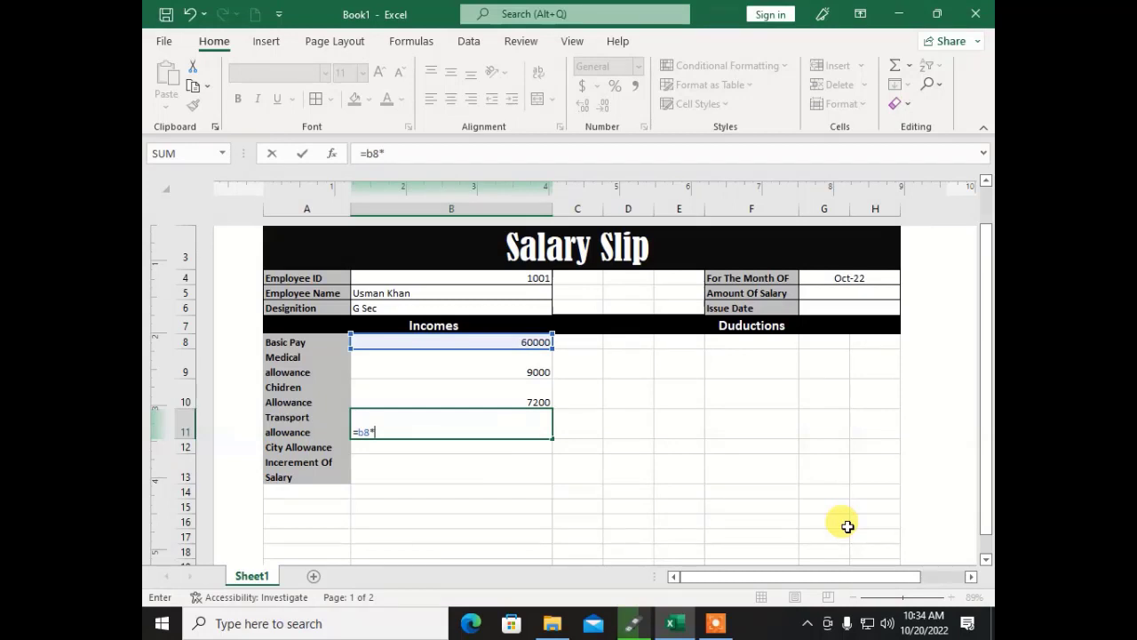
{"action": "type", "text": "8%"}
{"action": "key", "text": "Return"}
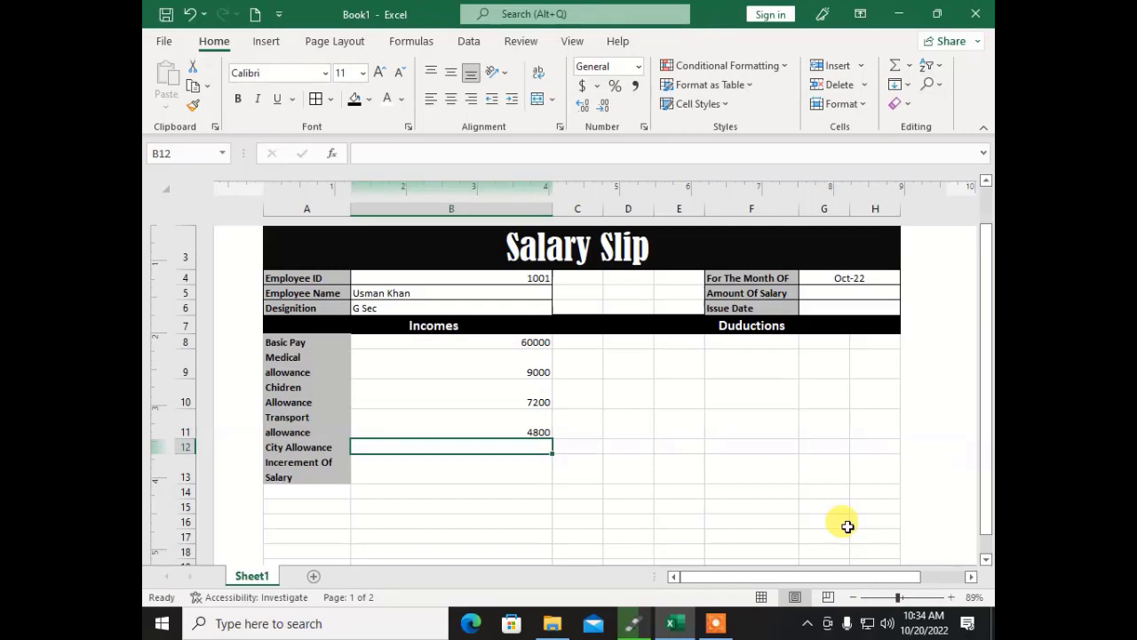
{"action": "type", "text": "=b8"}
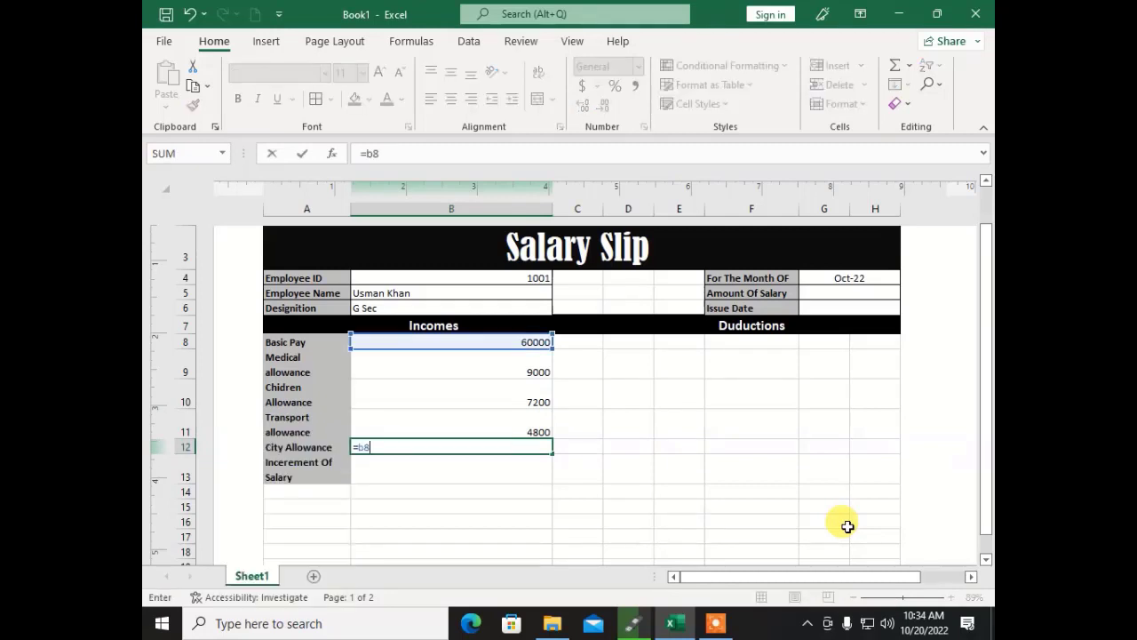
{"action": "type", "text": "*18%"}
{"action": "key", "text": "Return"}
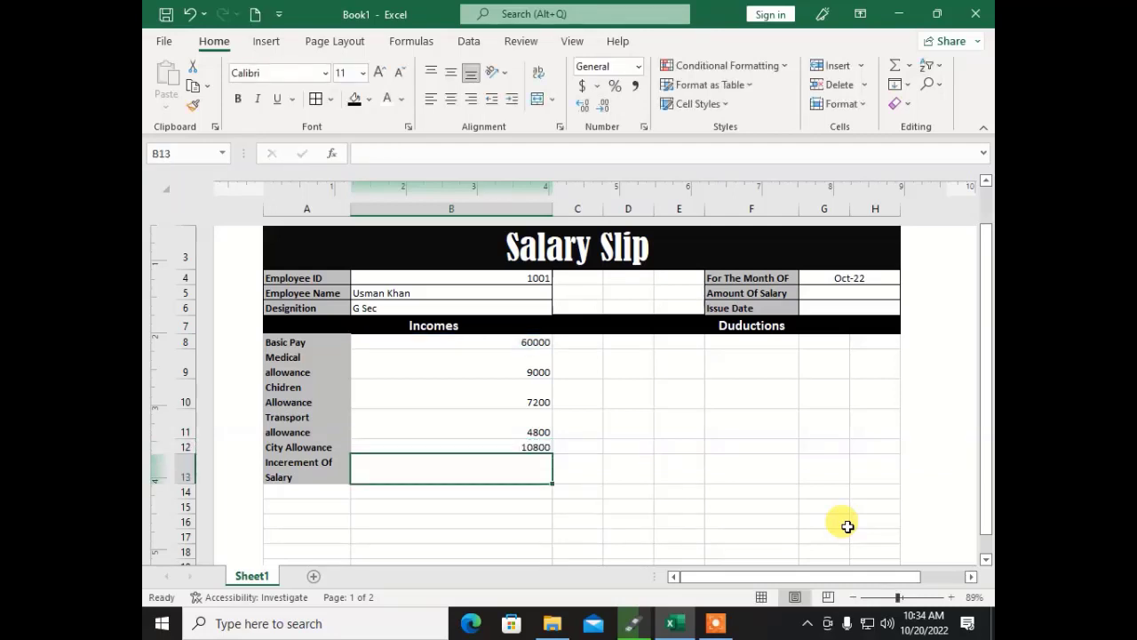
{"action": "type", "text": "="}
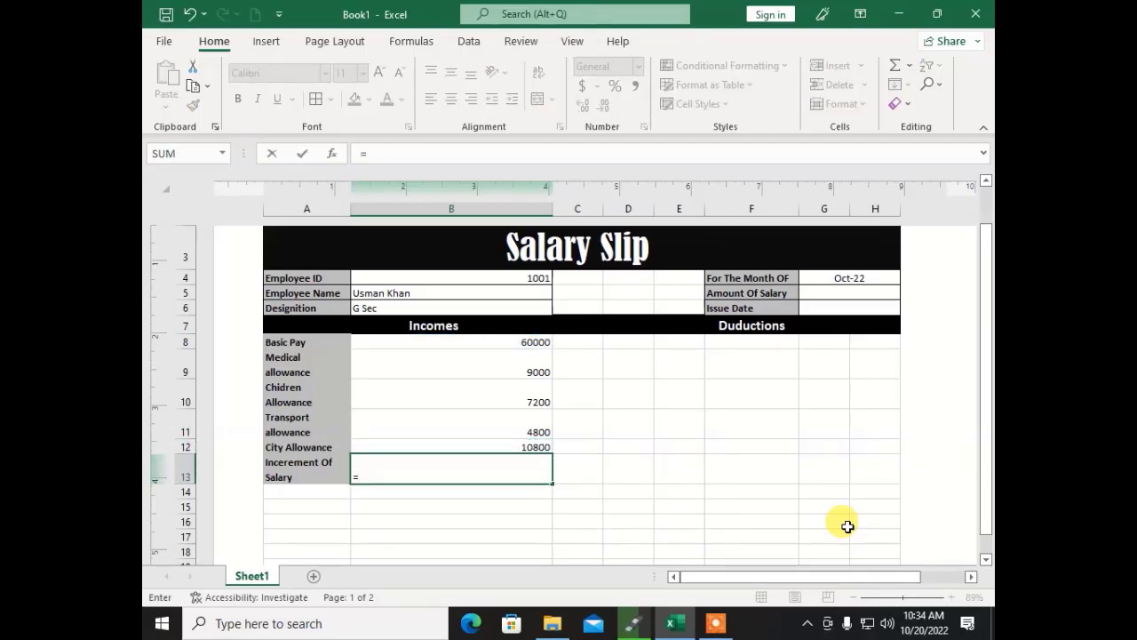
{"action": "type", "text": "b8"}
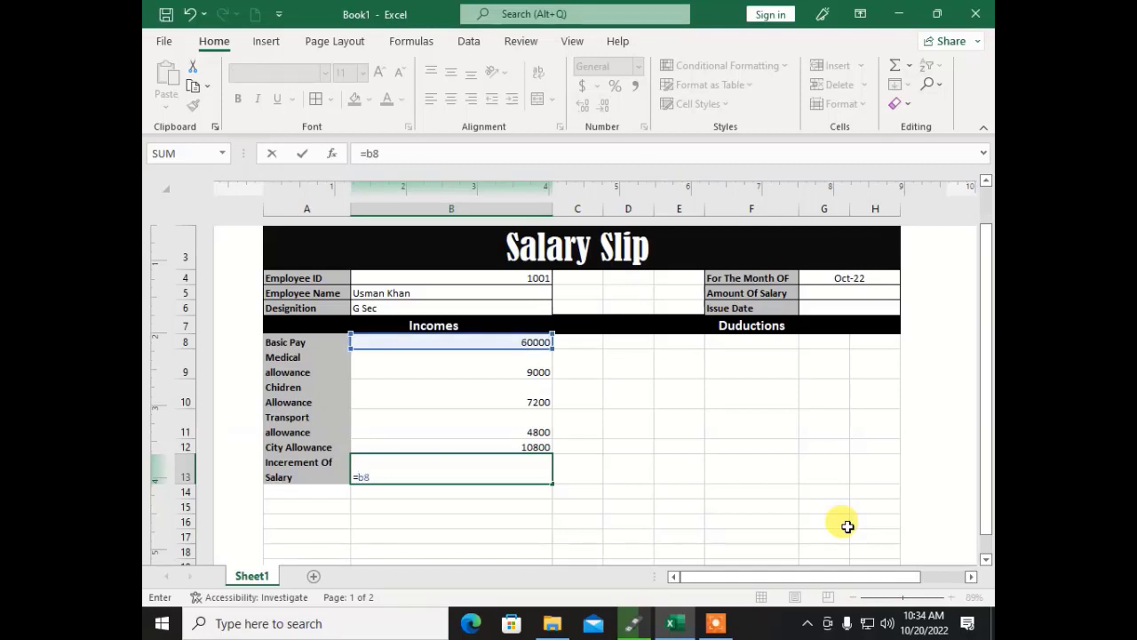
{"action": "type", "text": "*10%"}
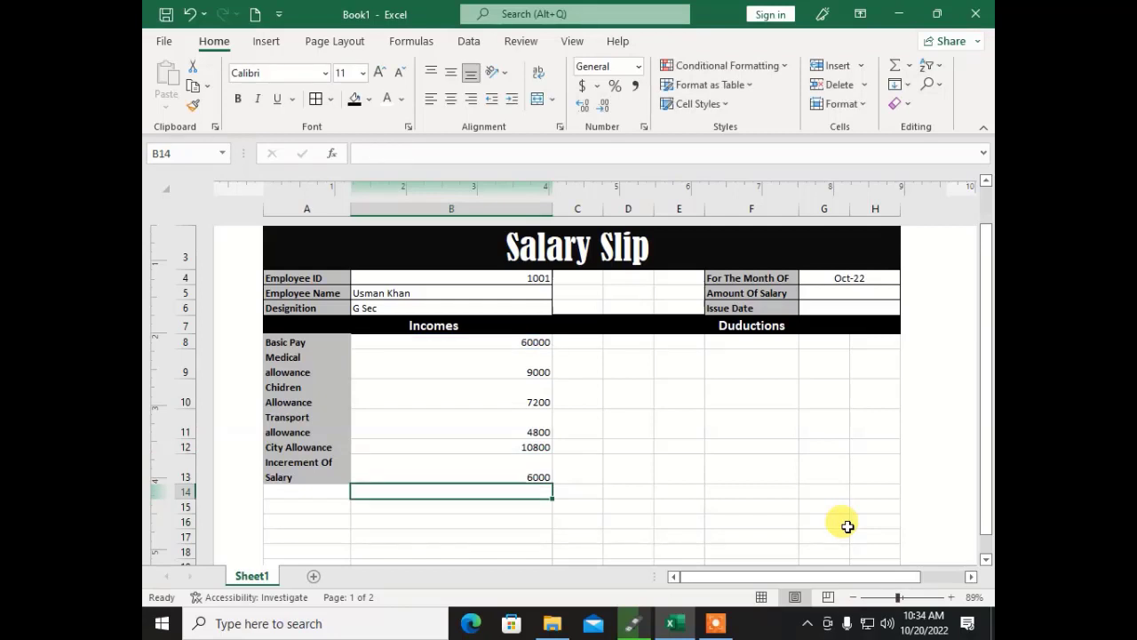
{"action": "key", "text": "Left"}
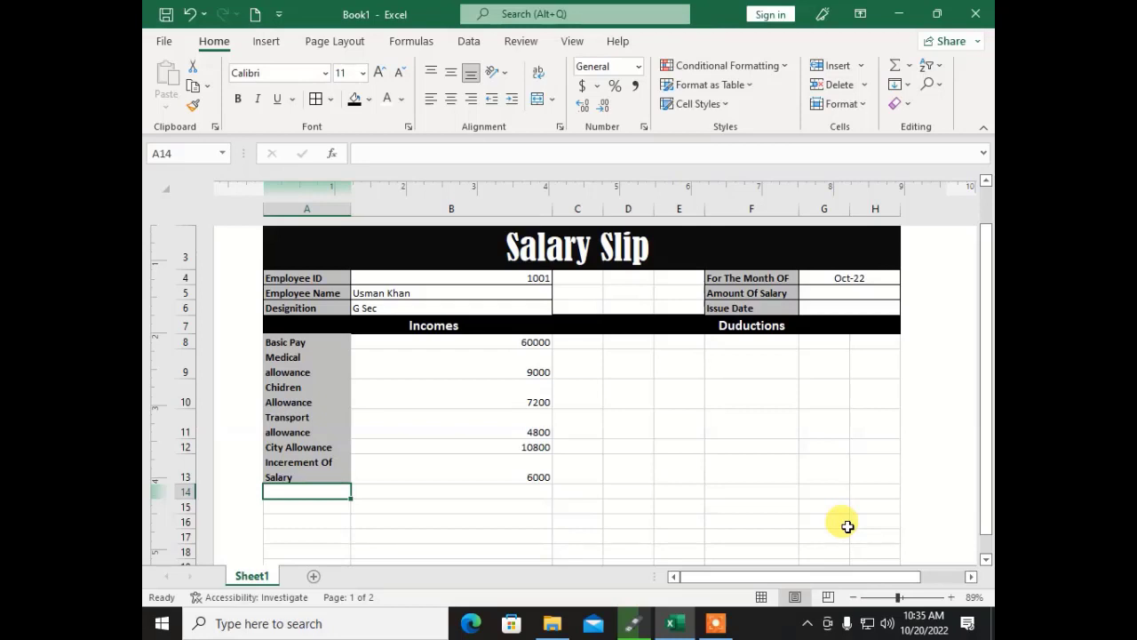
Step: Label A14 Gross Pay and total B8:B13 with =SUM in B14, giving 97800
{"action": "type", "text": "Gross"}
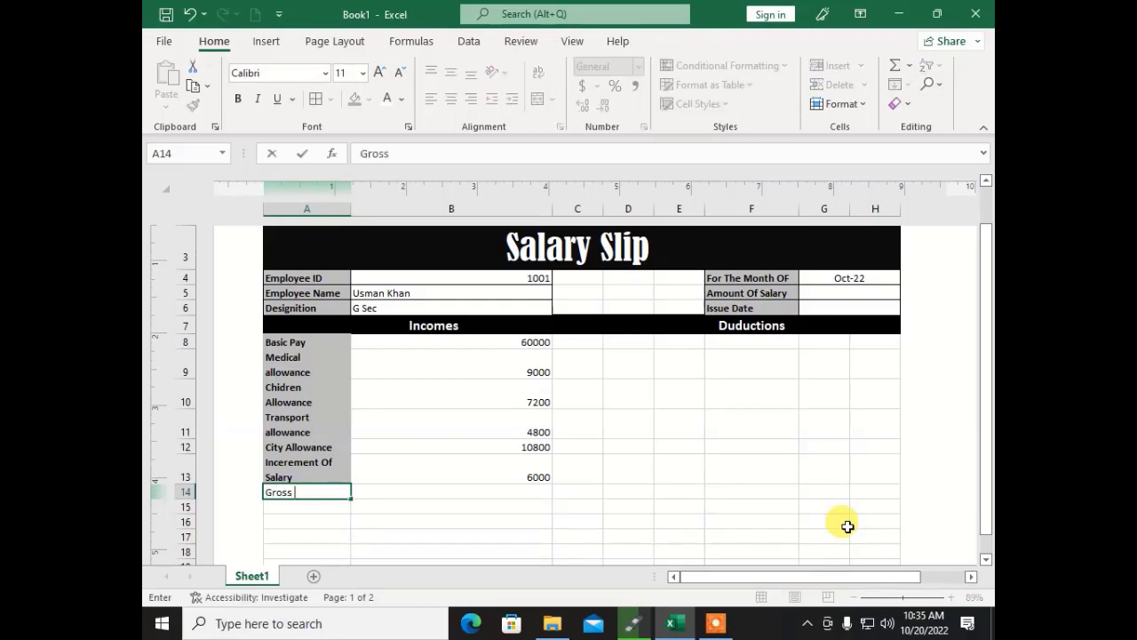
{"action": "type", "text": " Pay"}
{"action": "key", "text": "Tab"}
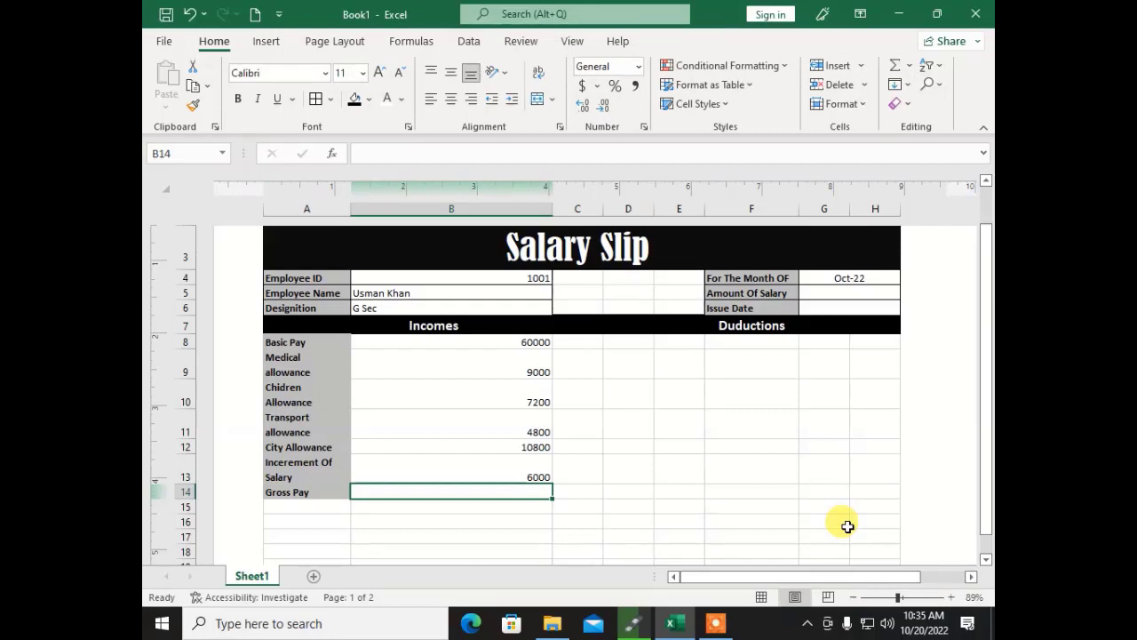
{"action": "type", "text": "=sum"}
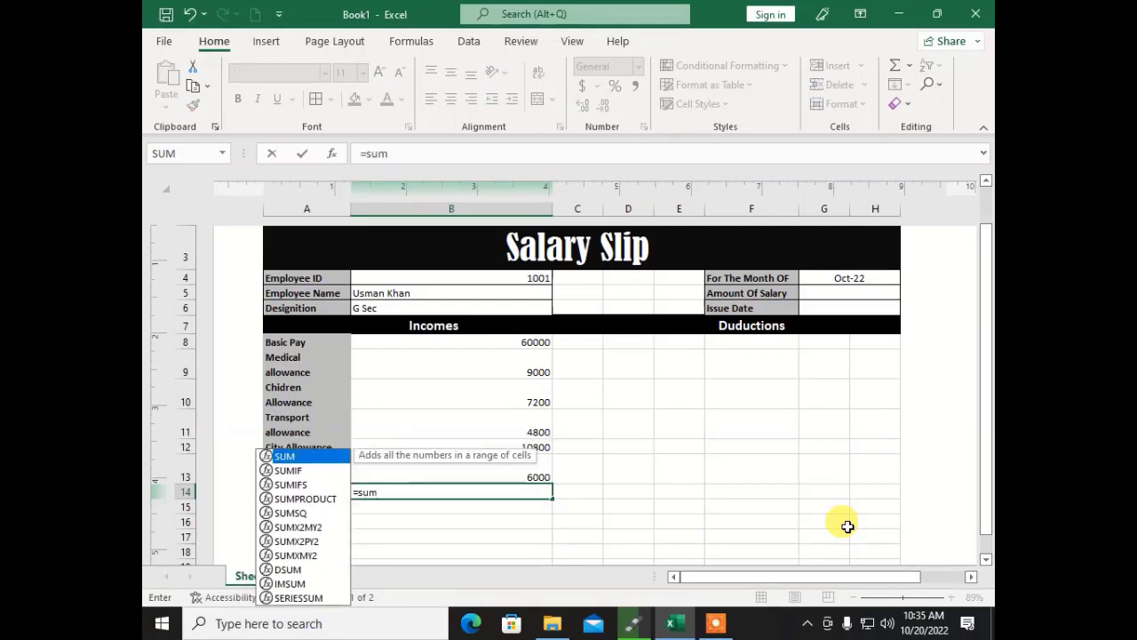
{"action": "type", "text": "("}
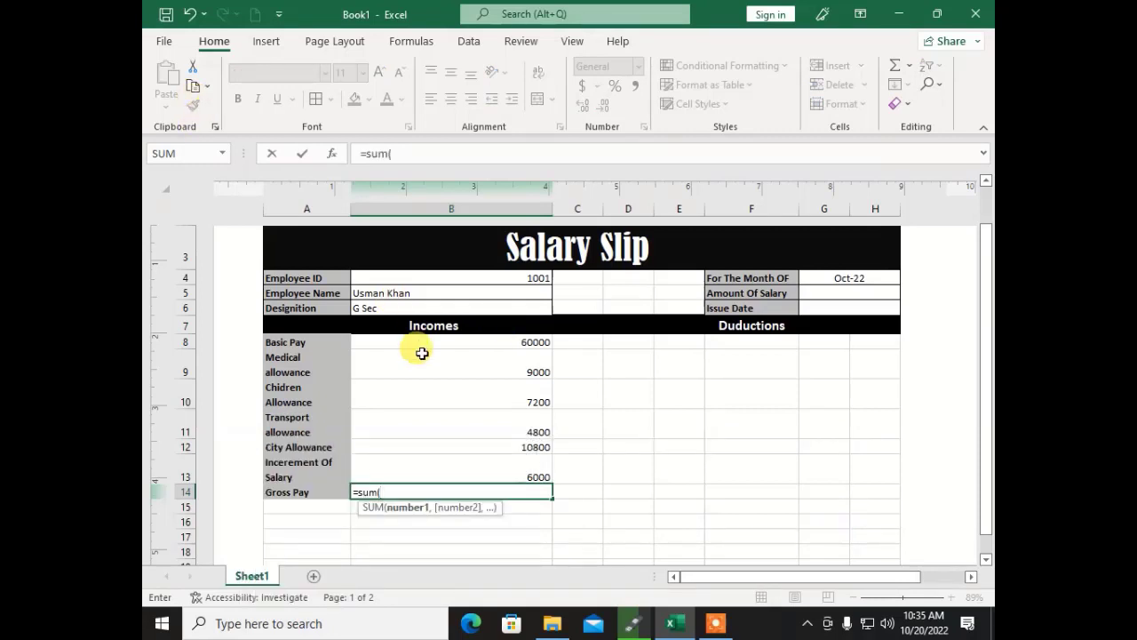
{"action": "left_click_drag", "start_coordinate": [435, 340], "coordinate": [436, 469]}
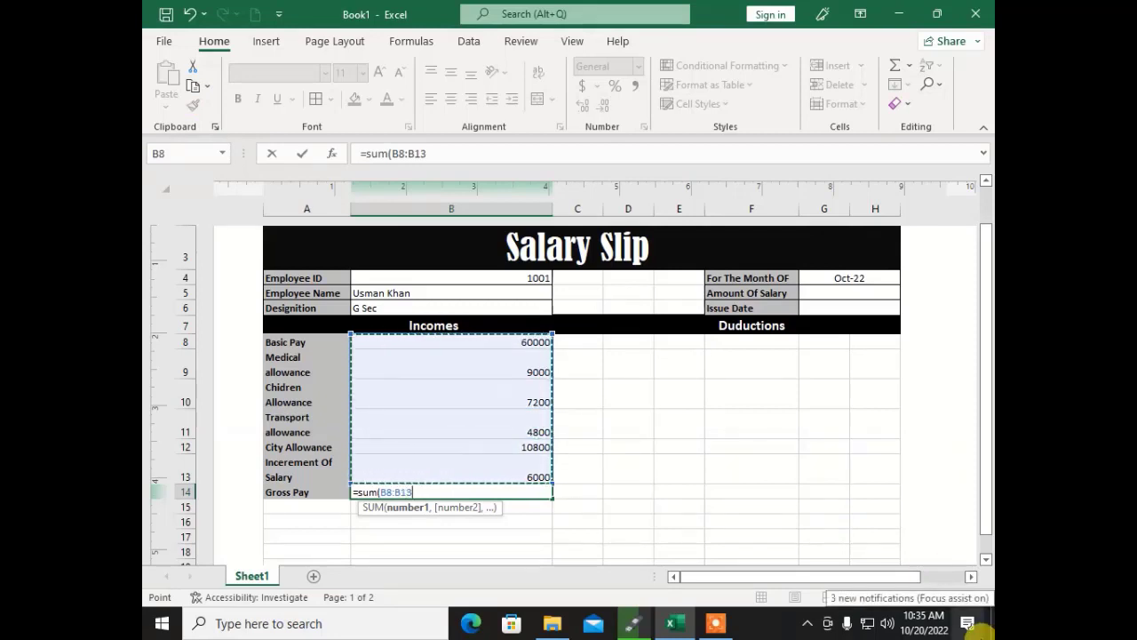
{"action": "type", "text": ")"}
{"action": "key", "text": "Return"}
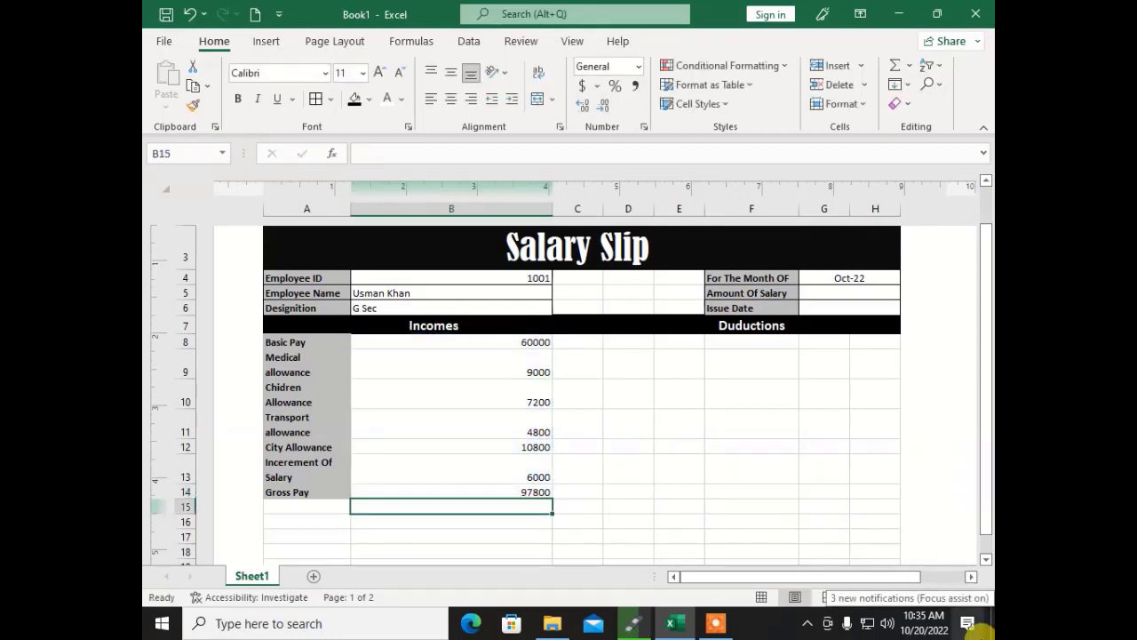
{"action": "key", "text": "Up"}
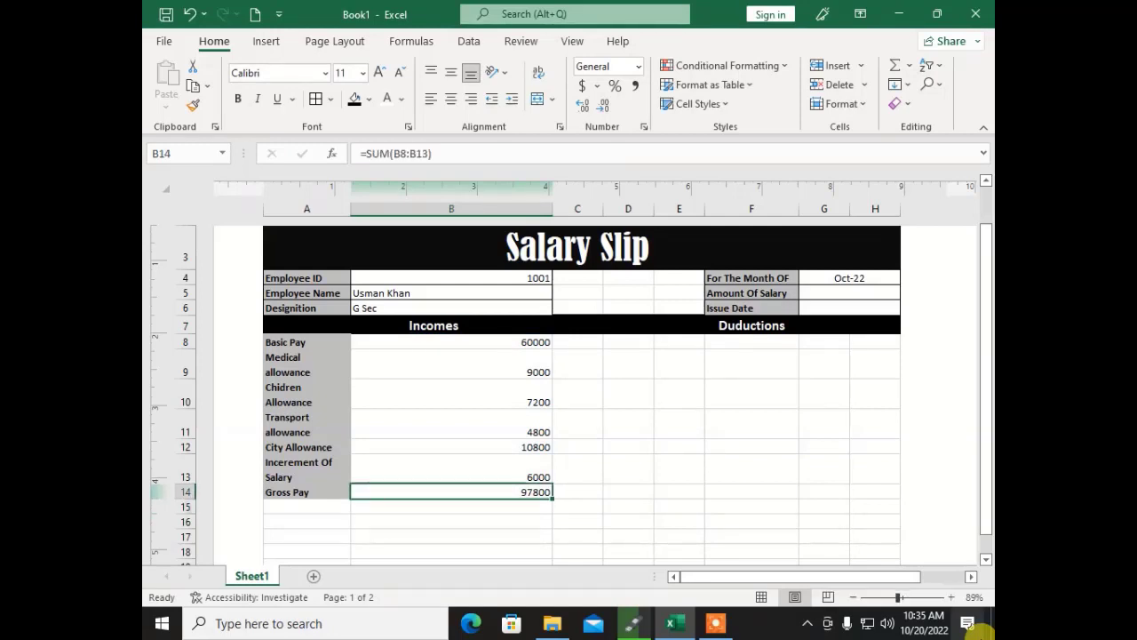
{"action": "key", "text": "Up"}
{"action": "key", "text": "Up"}
{"action": "key", "text": "Up"}
{"action": "key", "text": "Up"}
{"action": "key", "text": "Up"}
{"action": "key", "text": "Up"}
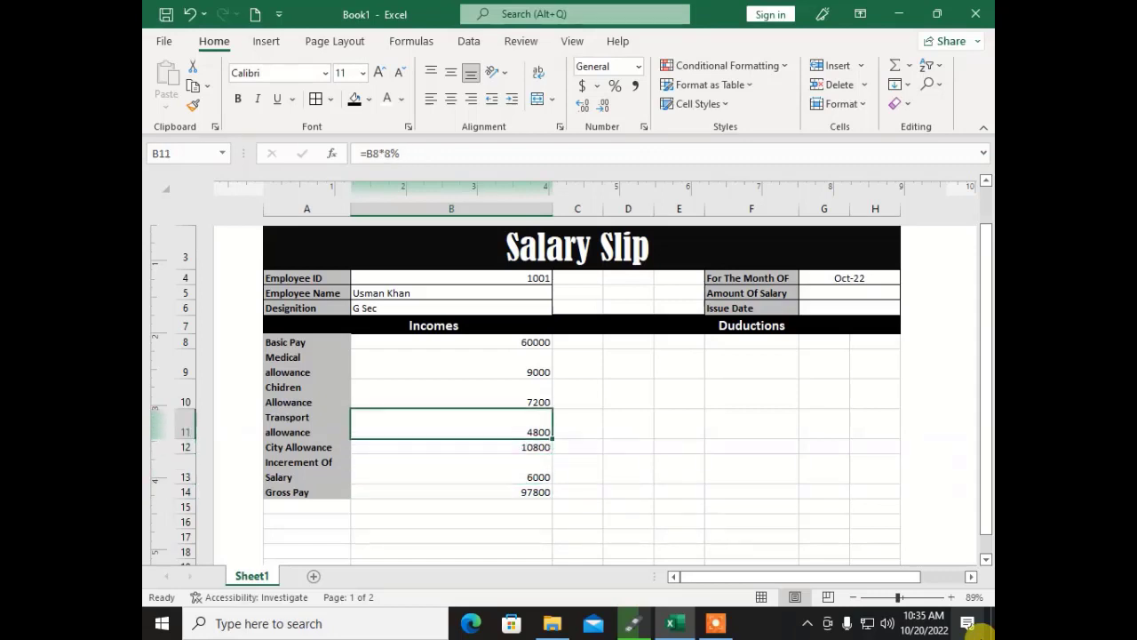
{"action": "key", "text": "Right"}
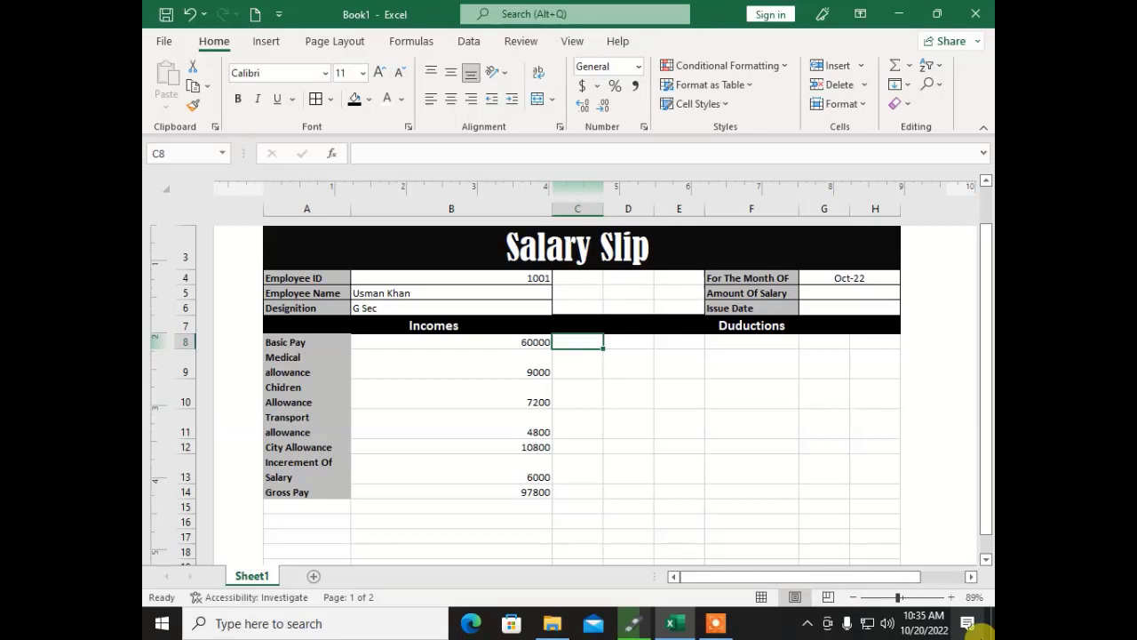
Step: Enter the deduction labels Tax, Fine, Gp Fund and Provident Fund in C8:C11
{"action": "type", "text": "Tax"}
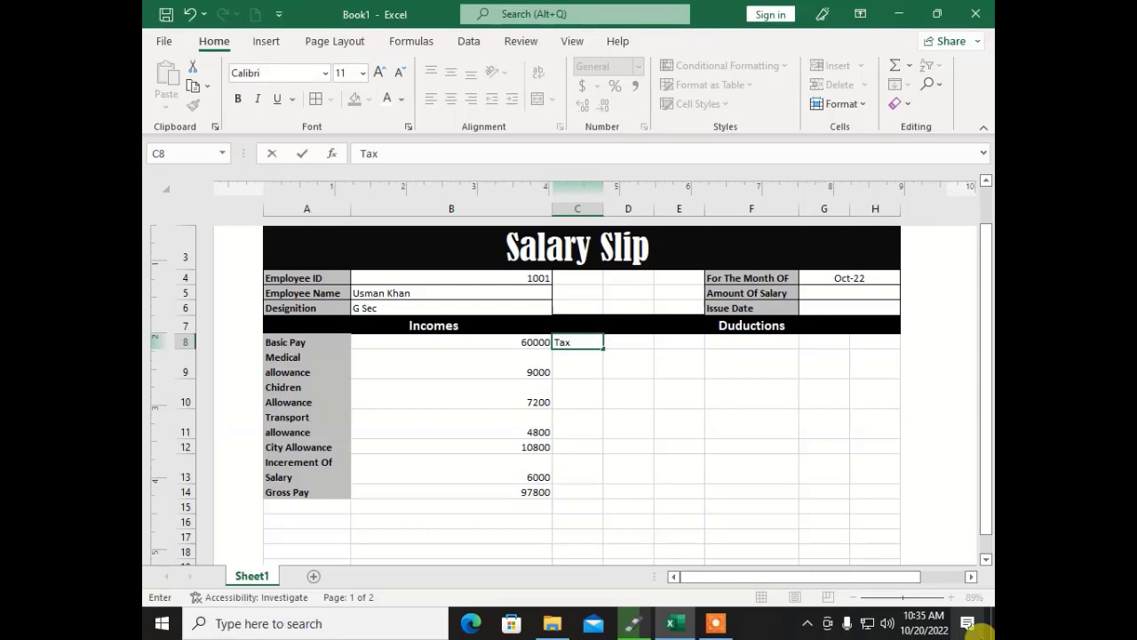
{"action": "key", "text": "Return"}
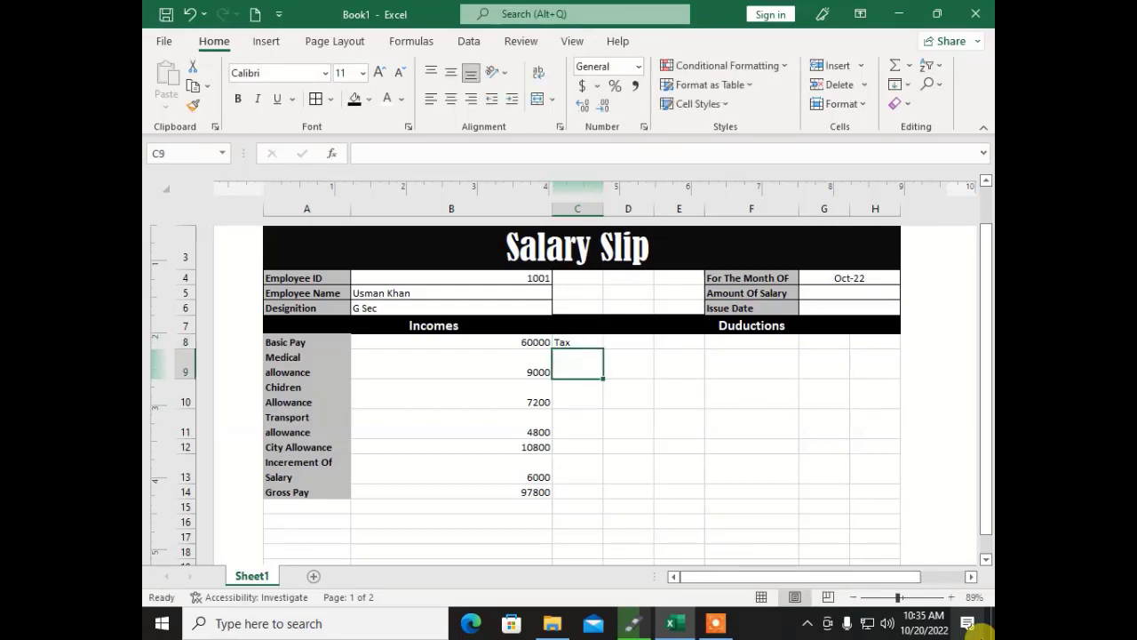
{"action": "type", "text": "Fine"}
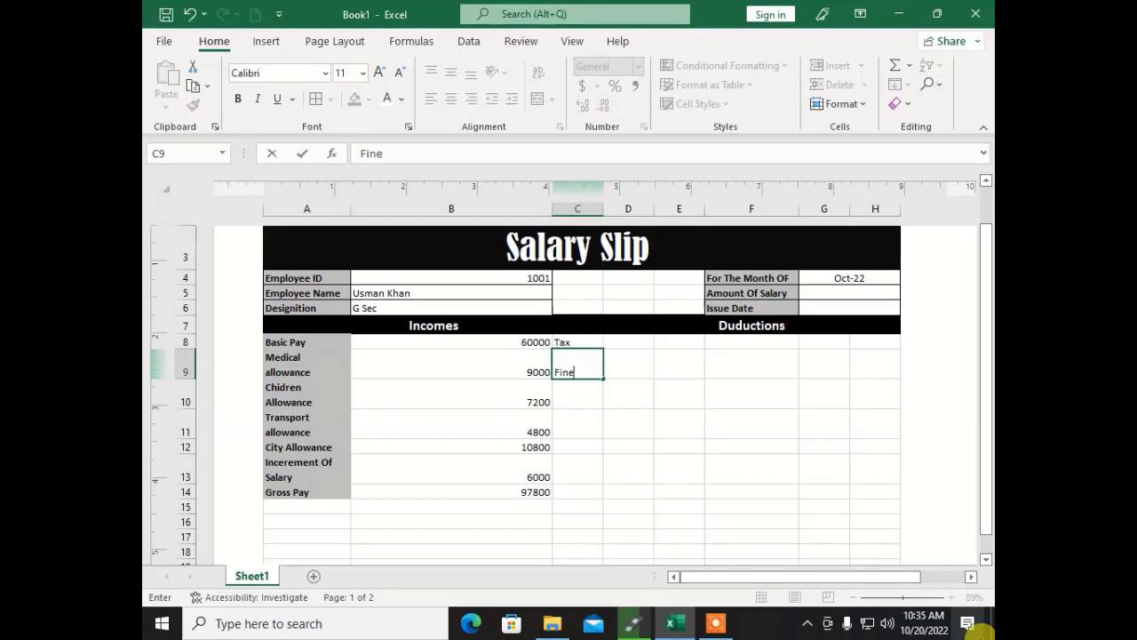
{"action": "key", "text": "Return"}
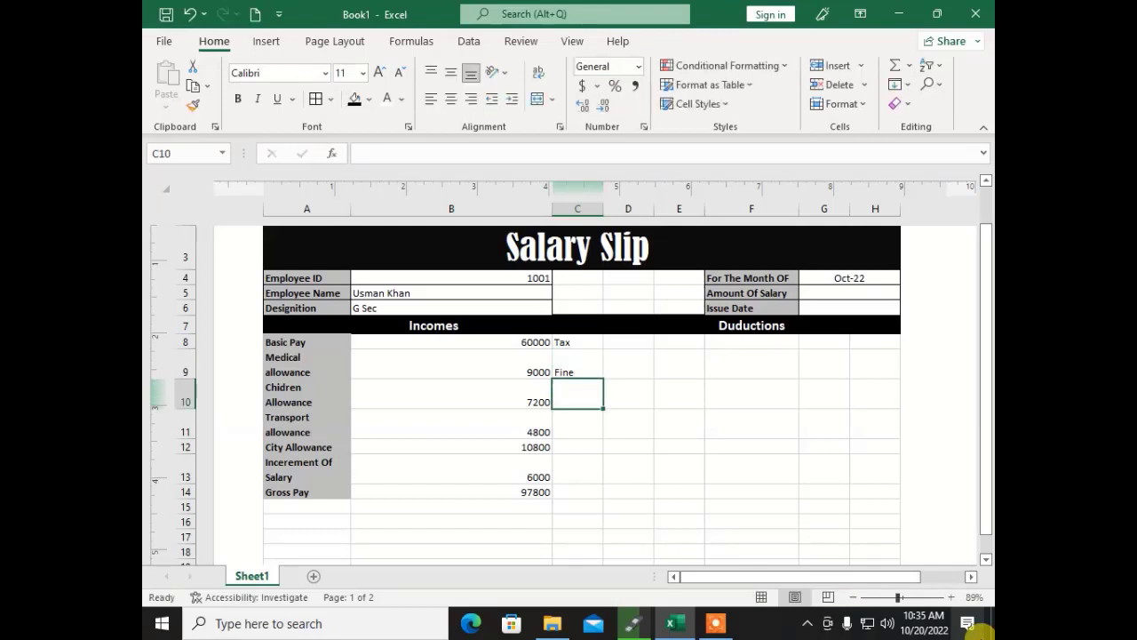
{"action": "type", "text": "Gp F"}
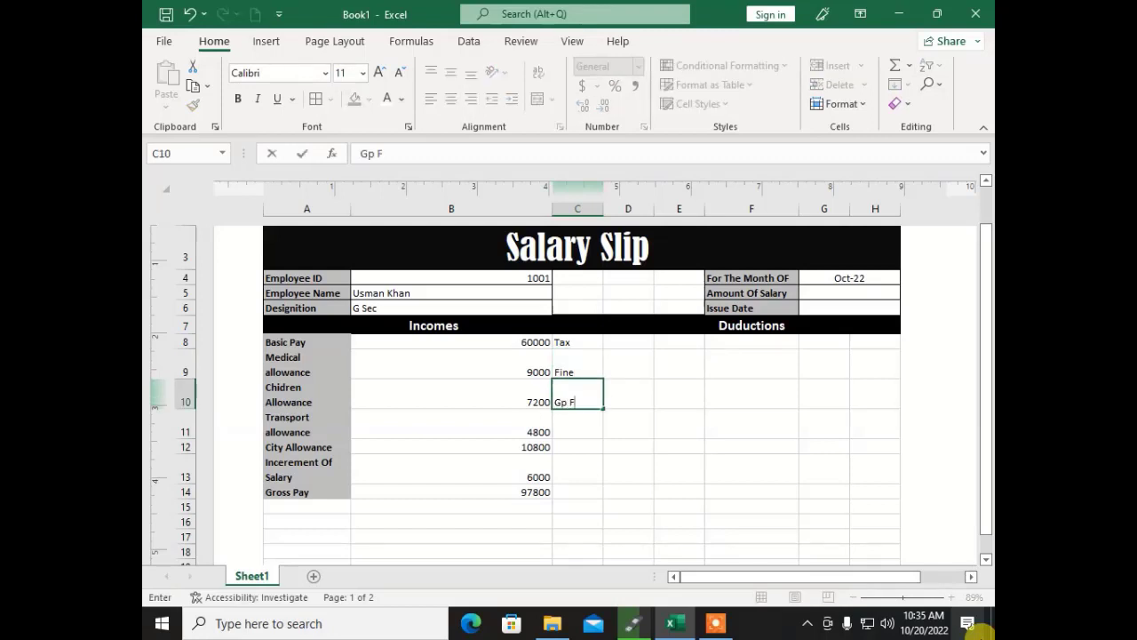
{"action": "type", "text": "und"}
{"action": "key", "text": "Return"}
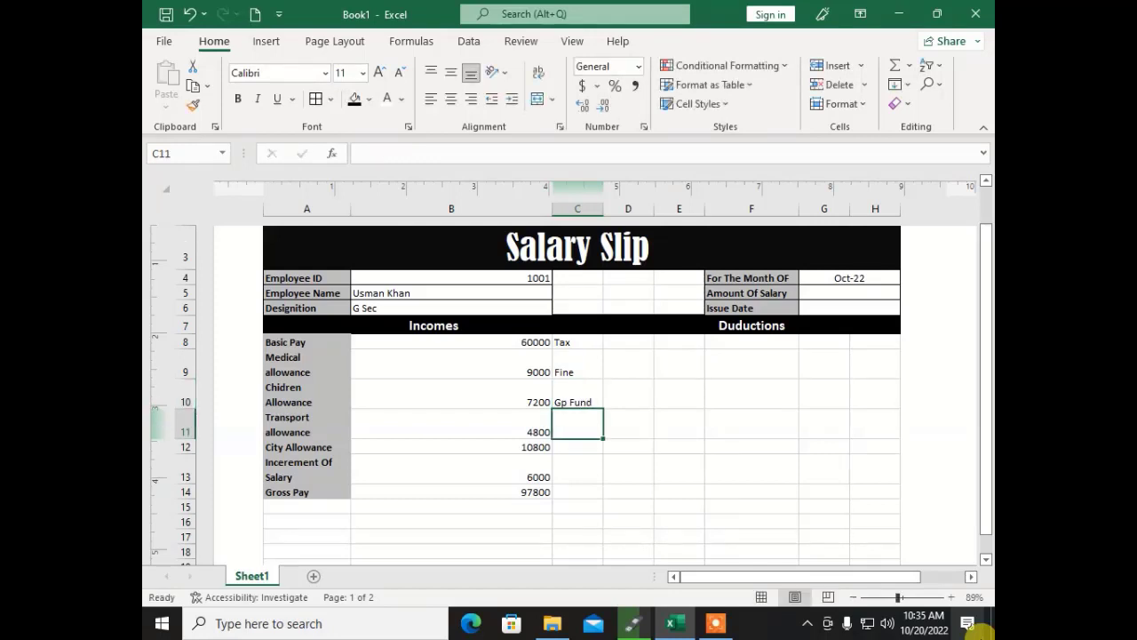
{"action": "type", "text": "Provident"}
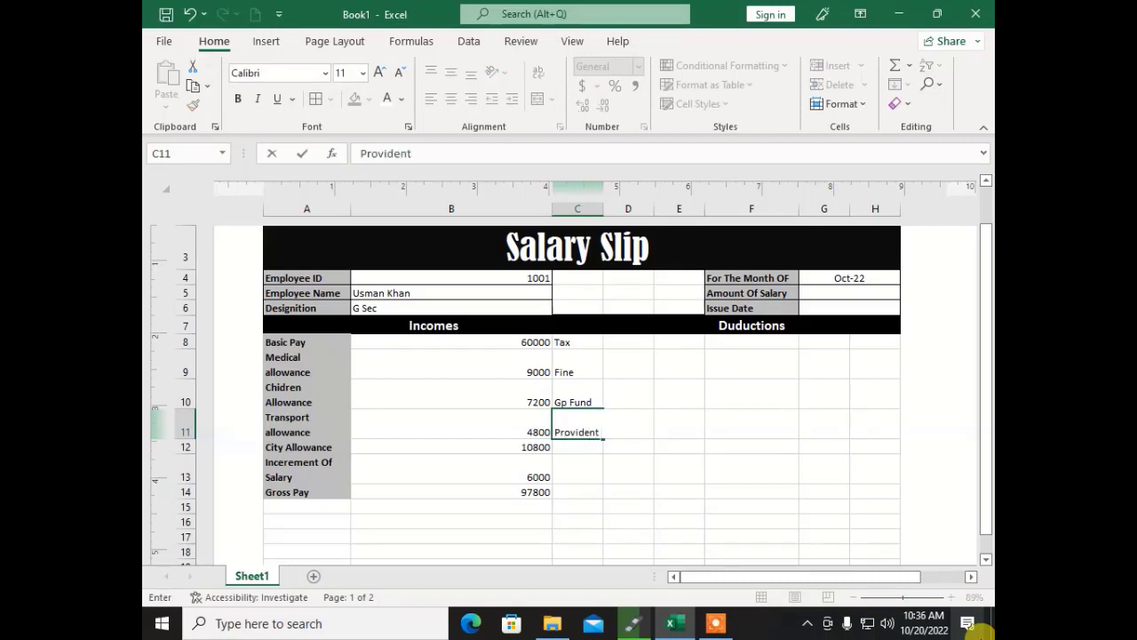
{"action": "type", "text": " Fund"}
{"action": "key", "text": "Return"}
{"action": "key", "text": "Up"}
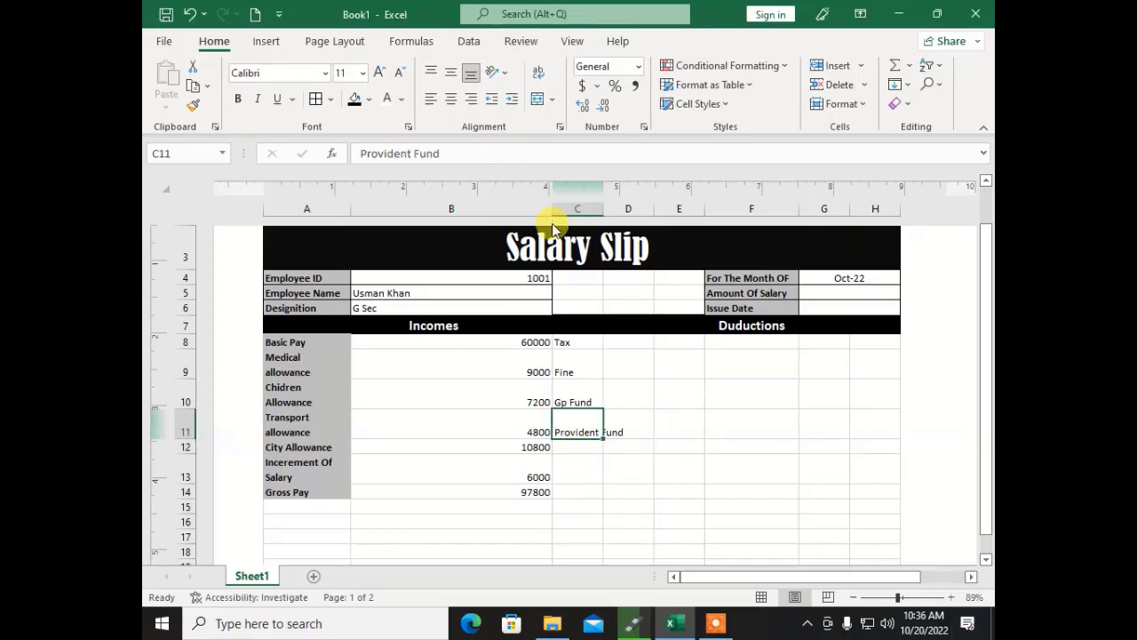
{"action": "key", "text": "Down"}
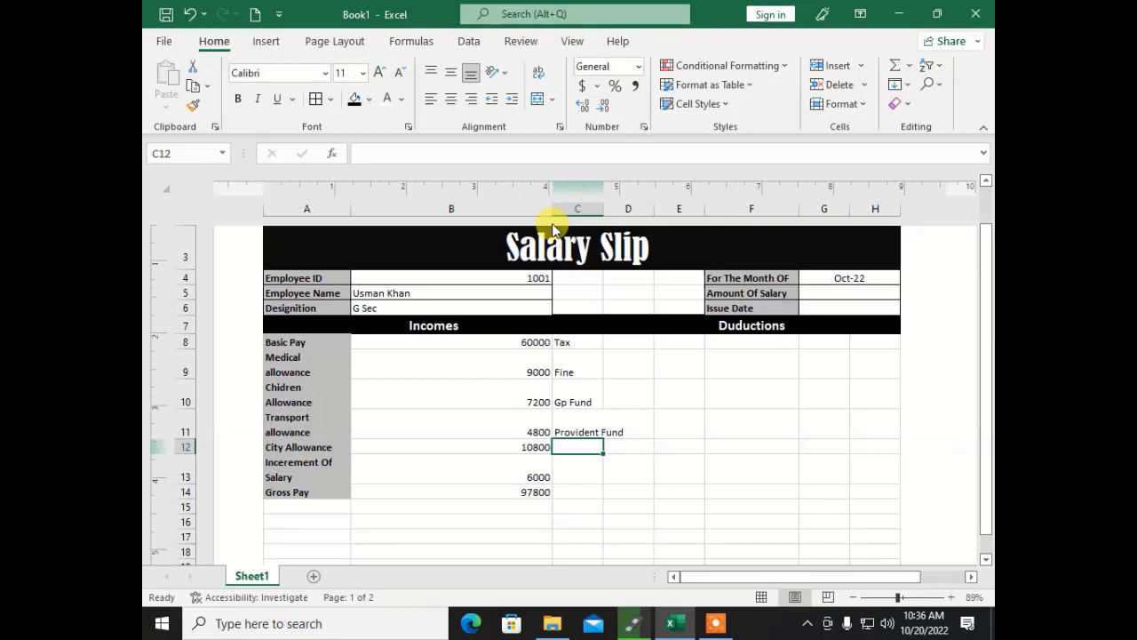
{"action": "key", "text": "Up"}
{"action": "key", "text": "Up"}
{"action": "key", "text": "Up"}
{"action": "key", "text": "Up"}
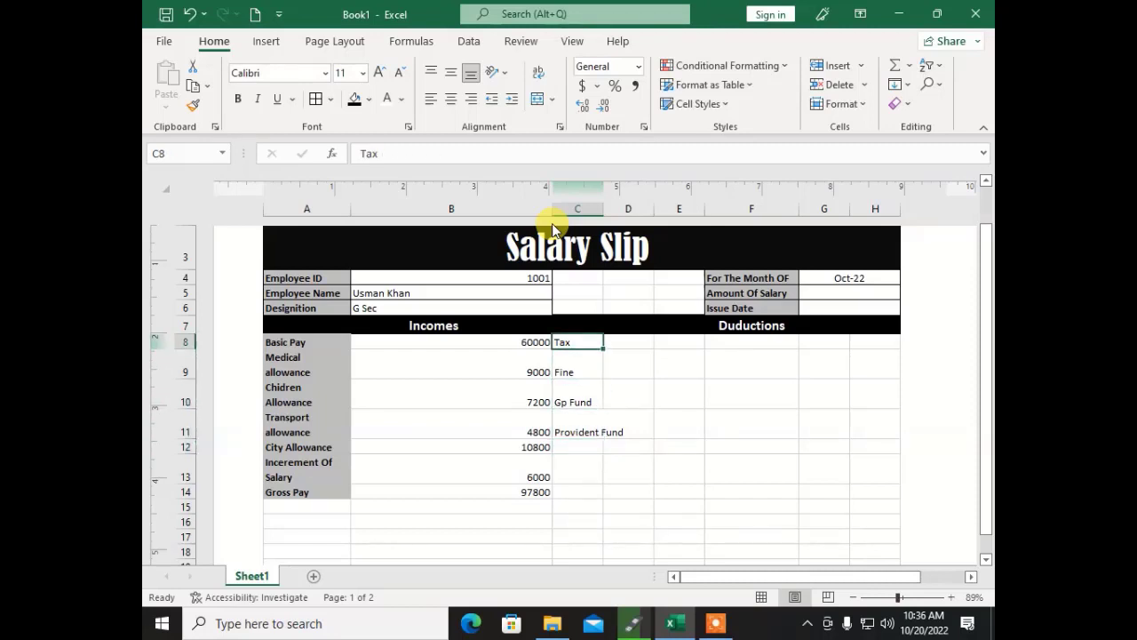
Step: Merge and centre each deduction label across C:E in rows 8 to 11
{"action": "key", "text": "shift+Right"}
{"action": "key", "text": "shift+Right"}
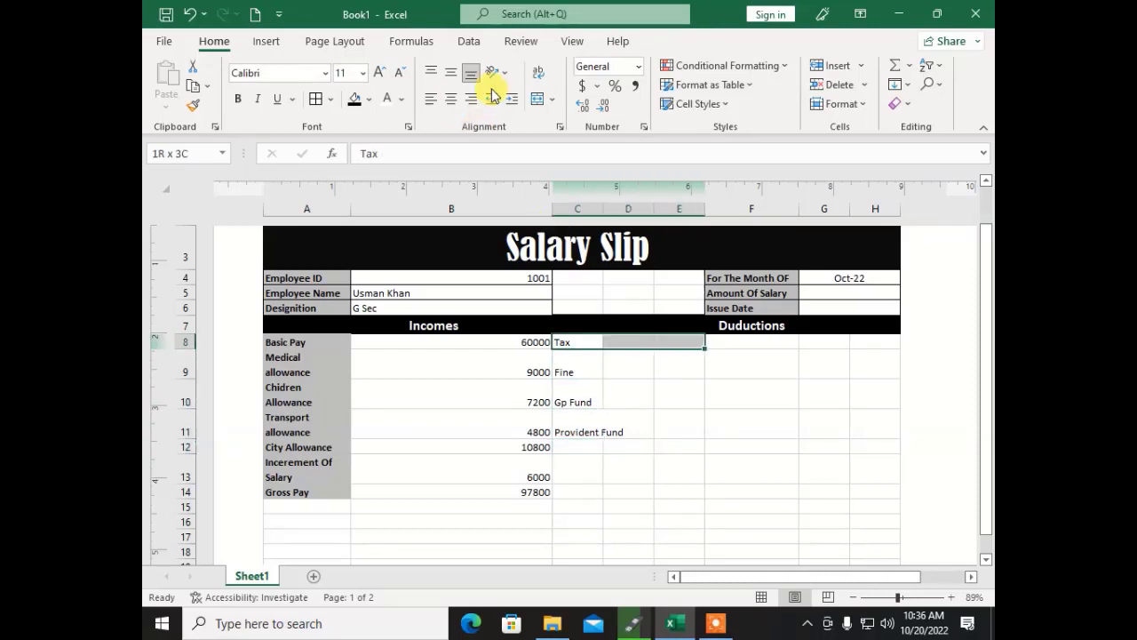
{"action": "left_click", "coordinate": [537, 99]}
{"action": "left_click", "coordinate": [594, 362]}
{"action": "left_click_drag", "start_coordinate": [593, 361], "coordinate": [680, 361]}
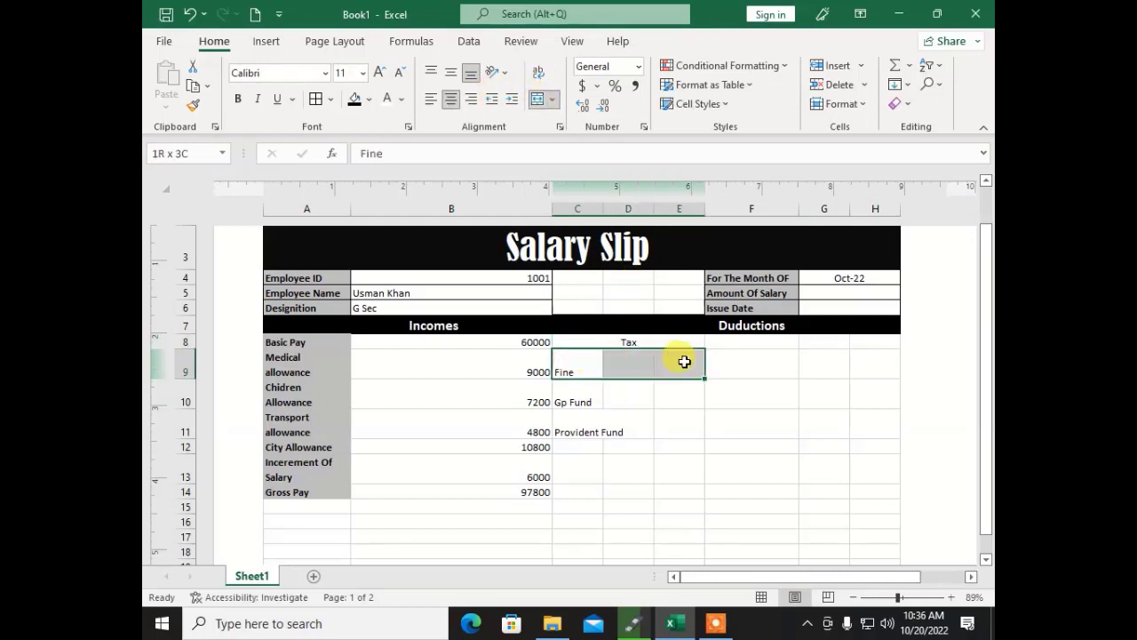
{"action": "left_click", "coordinate": [537, 101]}
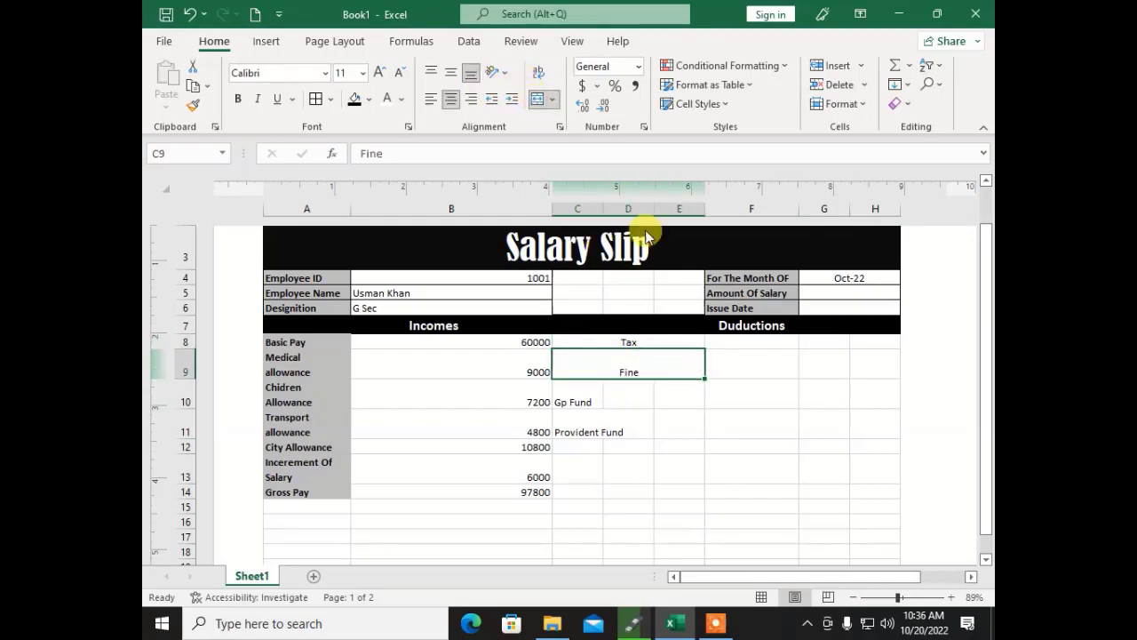
{"action": "left_click_drag", "start_coordinate": [579, 389], "coordinate": [658, 391]}
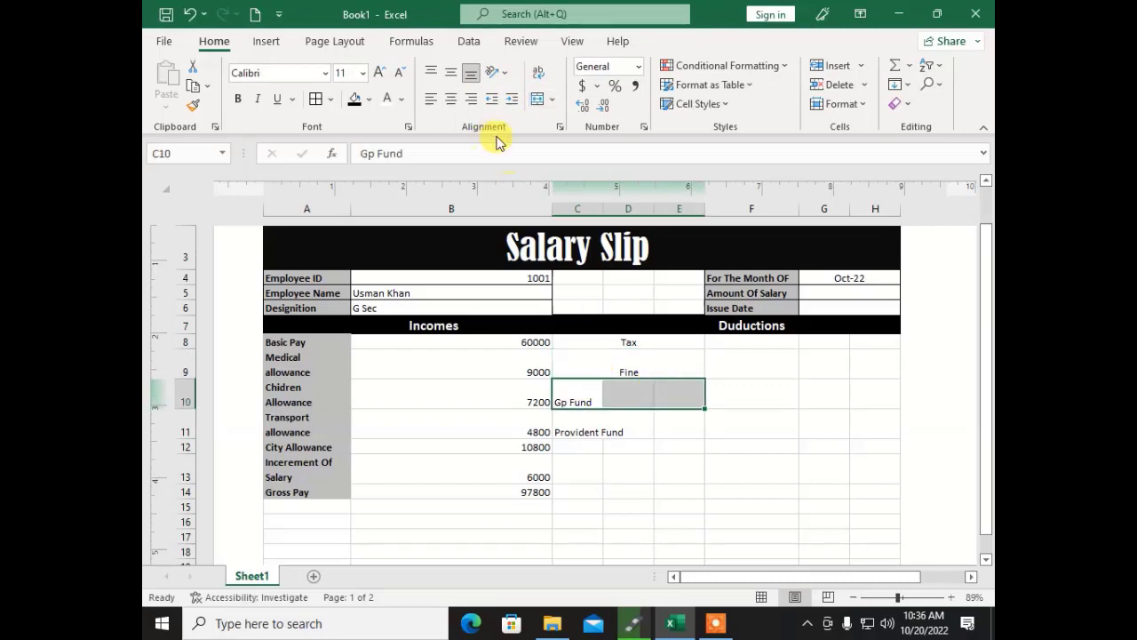
{"action": "left_click", "coordinate": [538, 99]}
{"action": "left_click_drag", "start_coordinate": [575, 424], "coordinate": [666, 423]}
{"action": "left_click", "coordinate": [533, 102]}
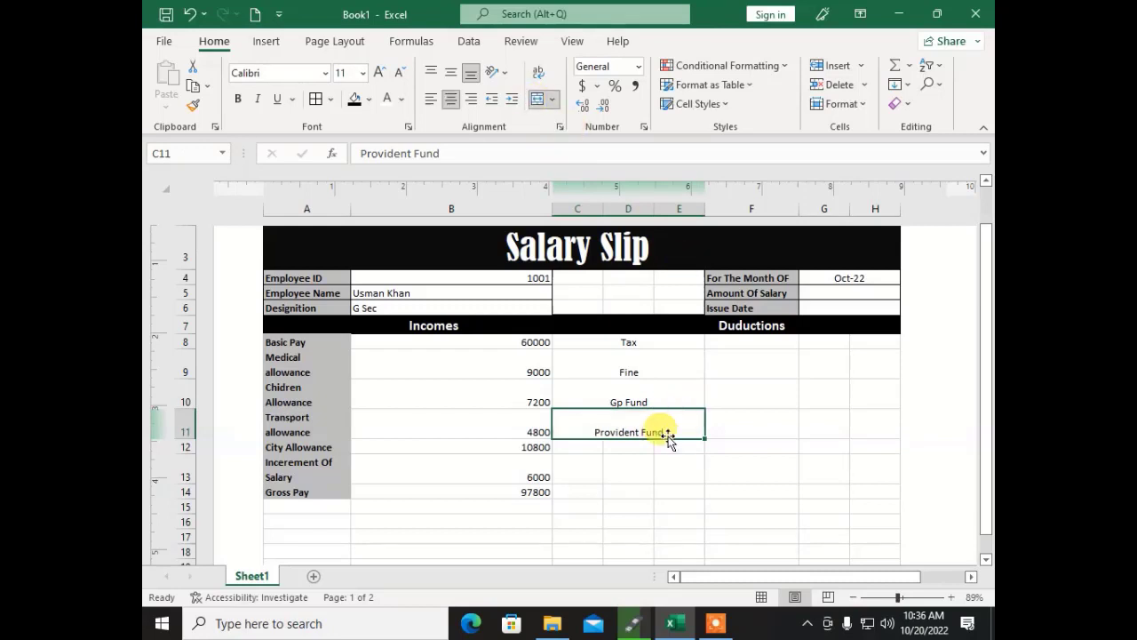
Step: Merge the empty blocks C12:E14 and F8:G14 into single cells
{"action": "left_click_drag", "start_coordinate": [582, 447], "coordinate": [675, 490]}
{"action": "left_click", "coordinate": [537, 105]}
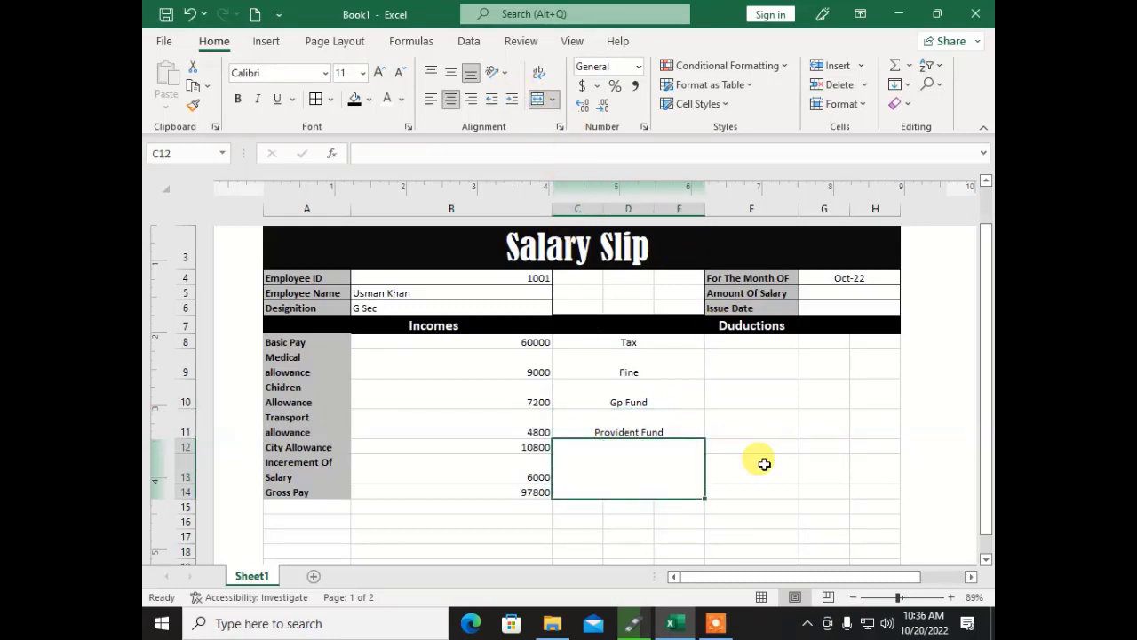
{"action": "left_click", "coordinate": [762, 464]}
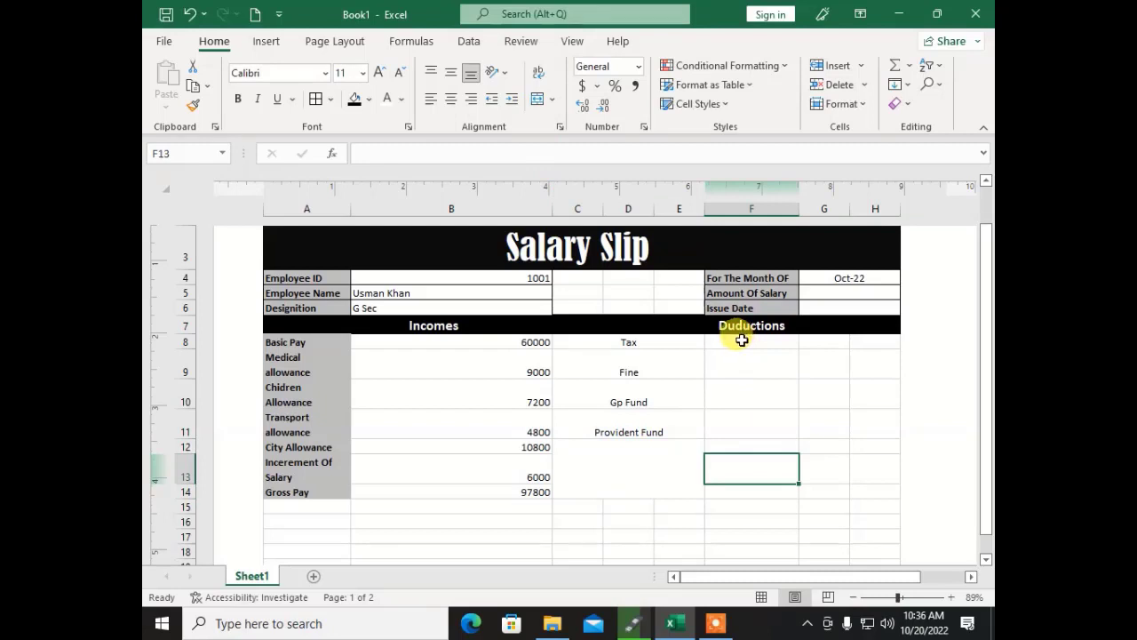
{"action": "left_click_drag", "start_coordinate": [741, 342], "coordinate": [804, 494]}
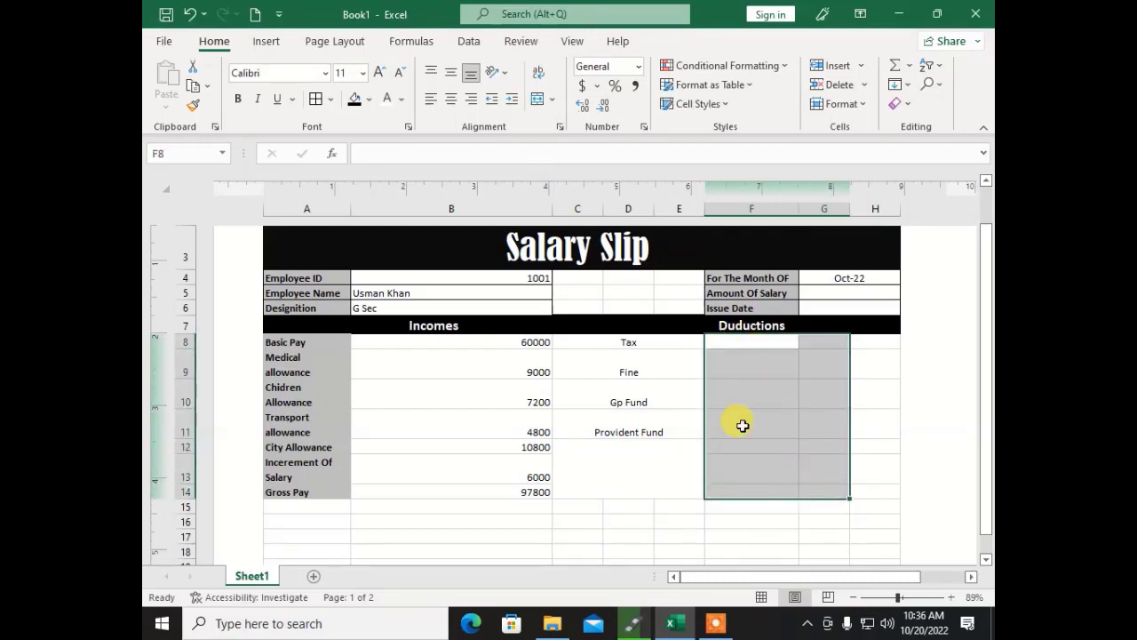
{"action": "left_click", "coordinate": [536, 98]}
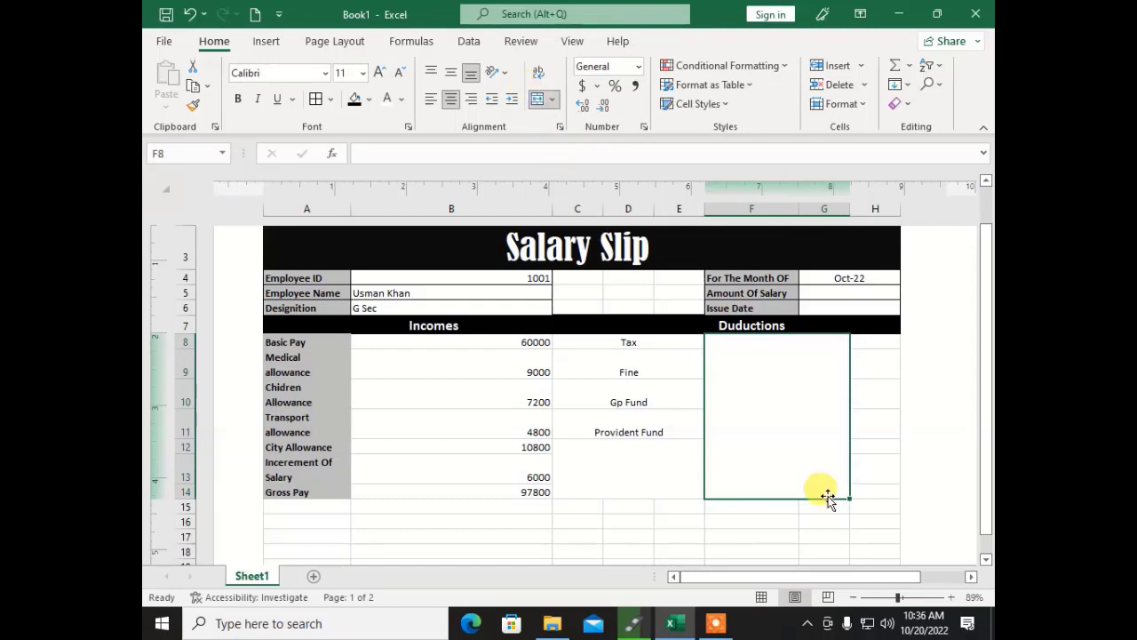
{"action": "left_click", "coordinate": [874, 342]}
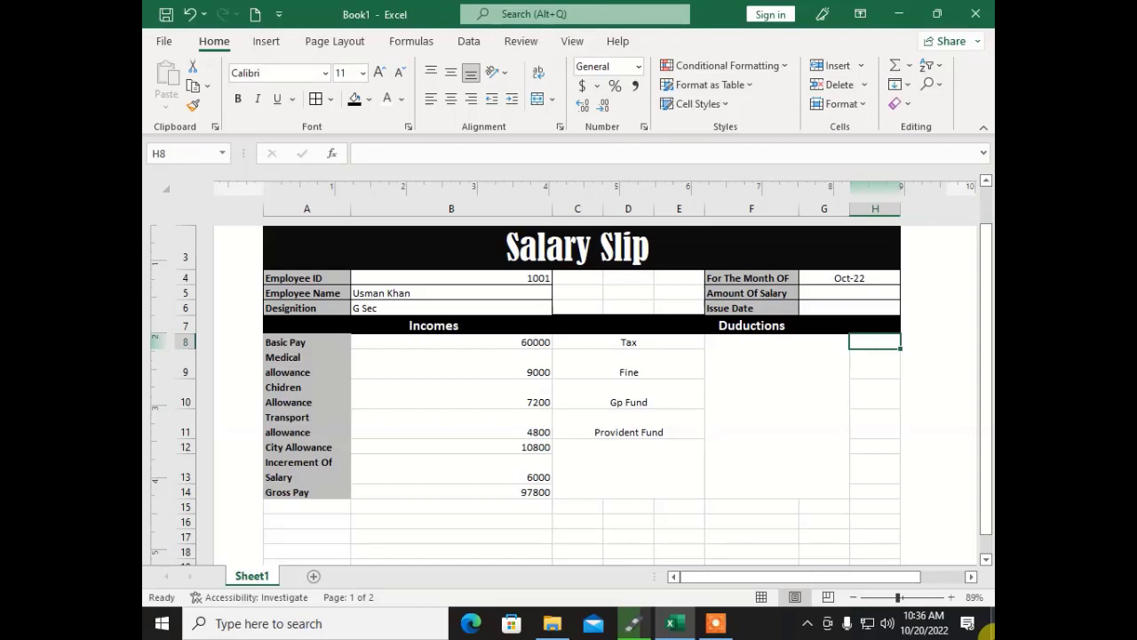
Step: Enter the Tax and Fine deductions in H8:H9 as percentages of Basic Pay B8
{"action": "left_click", "coordinate": [470, 346]}
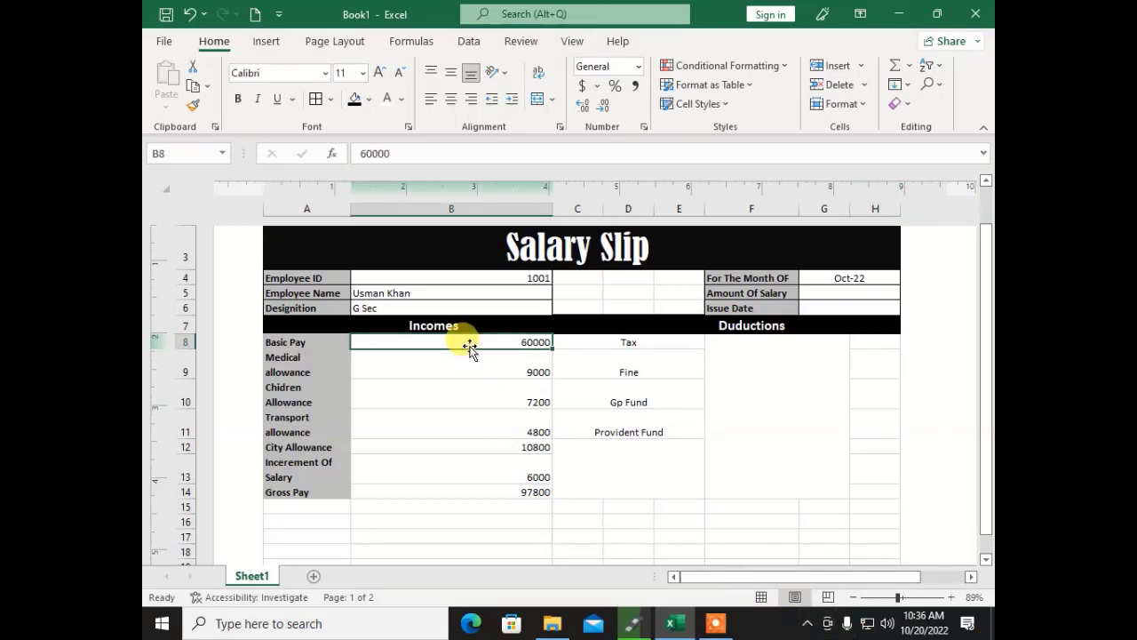
{"action": "left_click", "coordinate": [865, 343]}
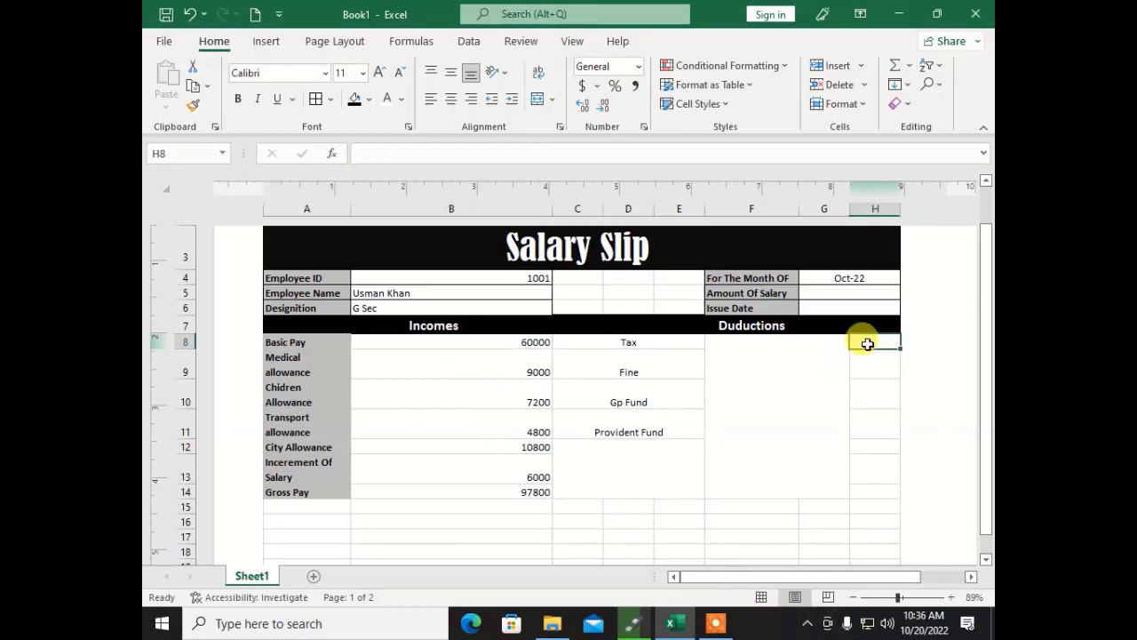
{"action": "type", "text": "=b8*5%"}
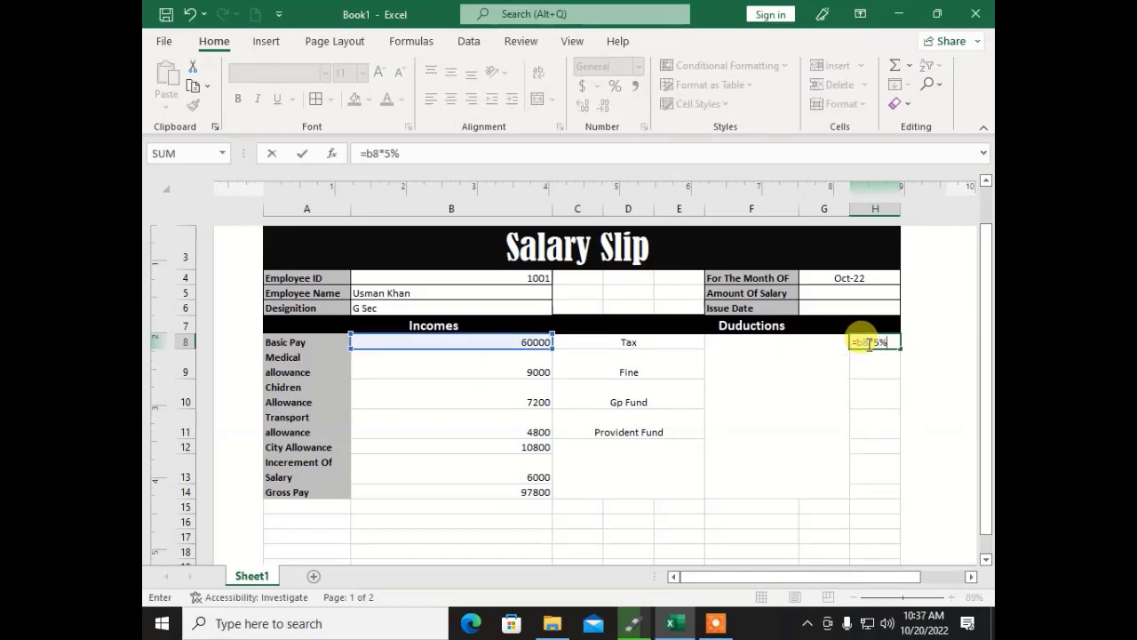
{"action": "key", "text": "Return"}
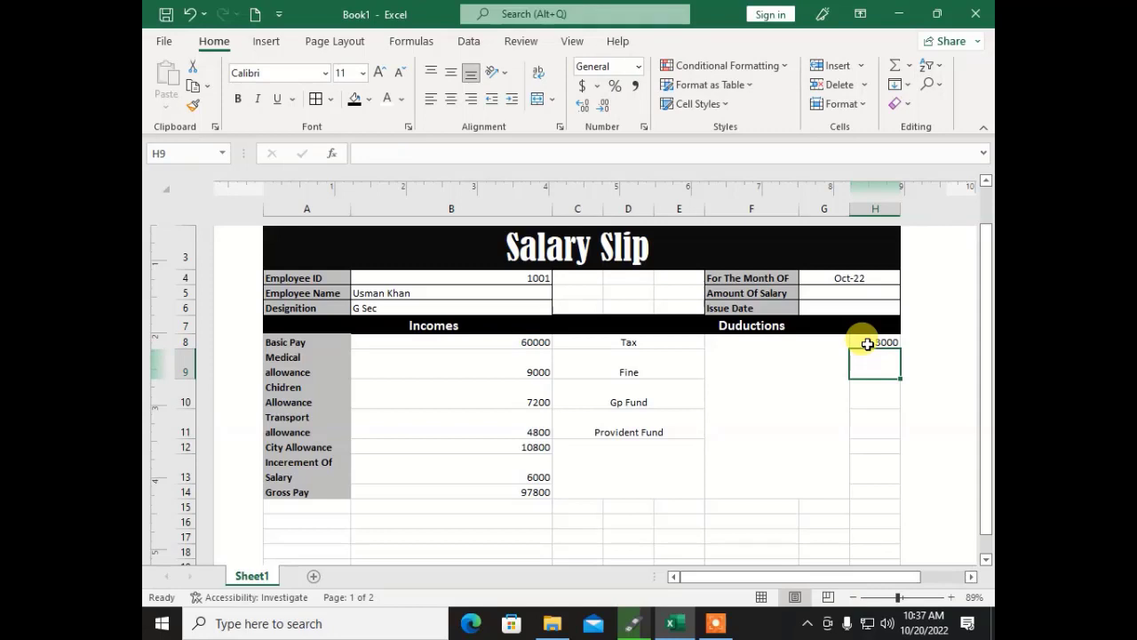
{"action": "type", "text": "=b8*7"}
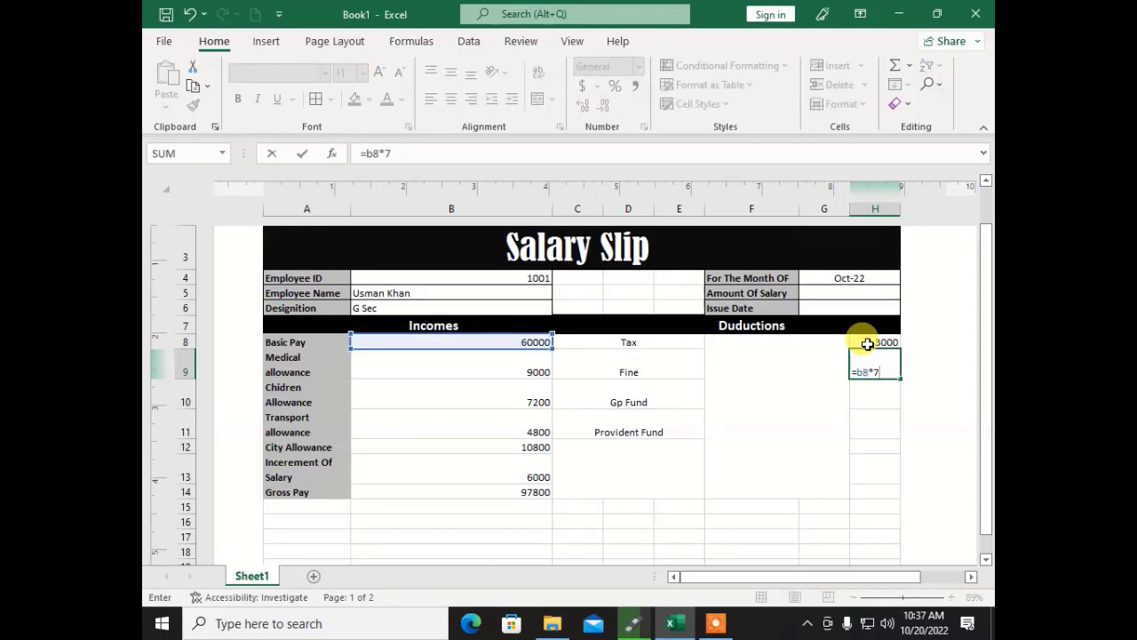
{"action": "key", "text": "Return"}
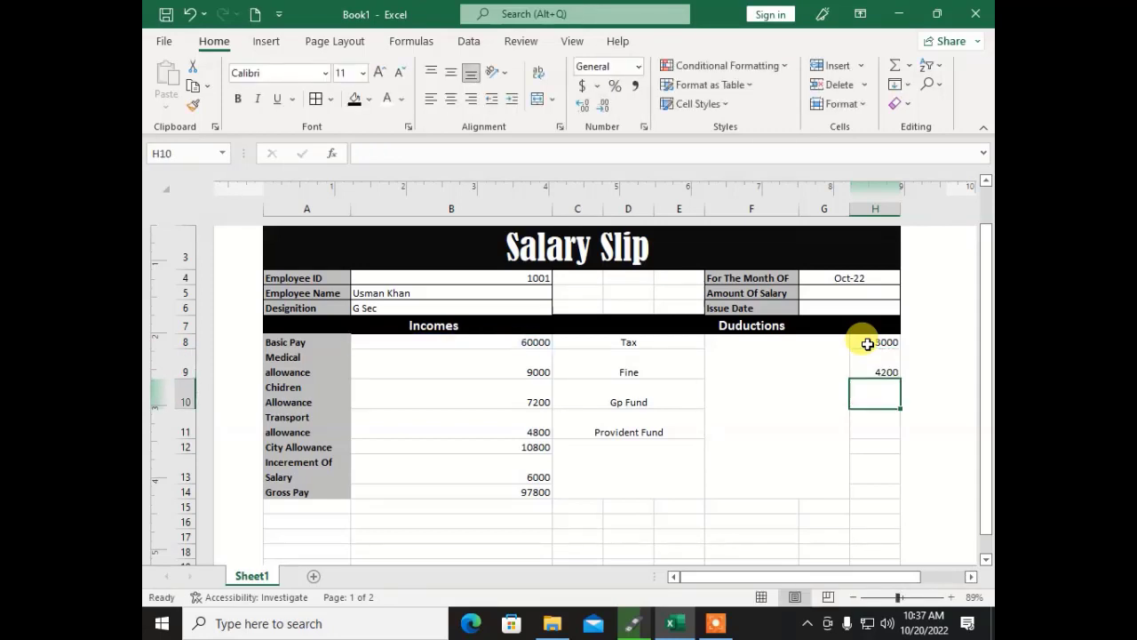
Step: Enter Gp Fund as =B8*6% in H10 and Provident Fund as =B8*5% in H11
{"action": "type", "text": "="}
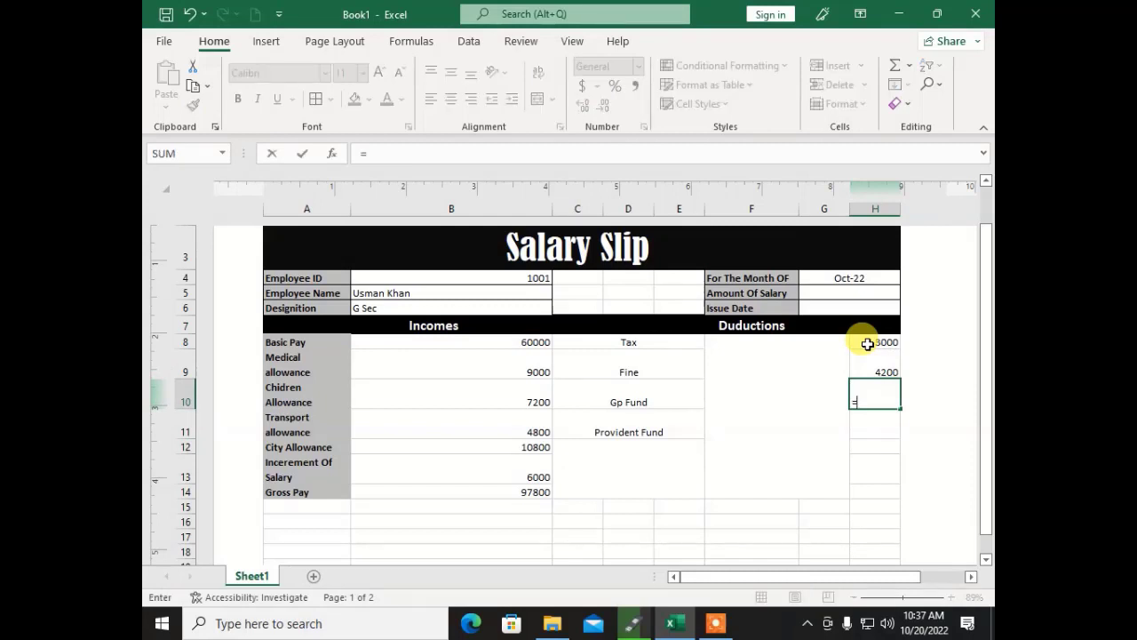
{"action": "type", "text": "b8"}
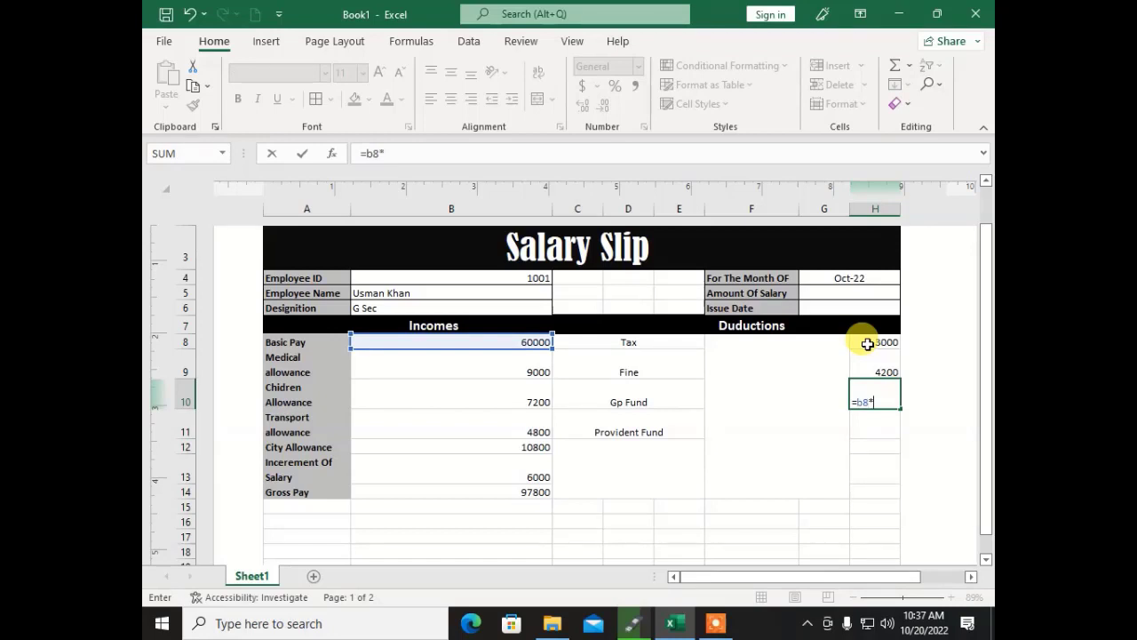
{"action": "type", "text": "*6*"}
{"action": "key", "text": "BackSpace"}
{"action": "type", "text": "%"}
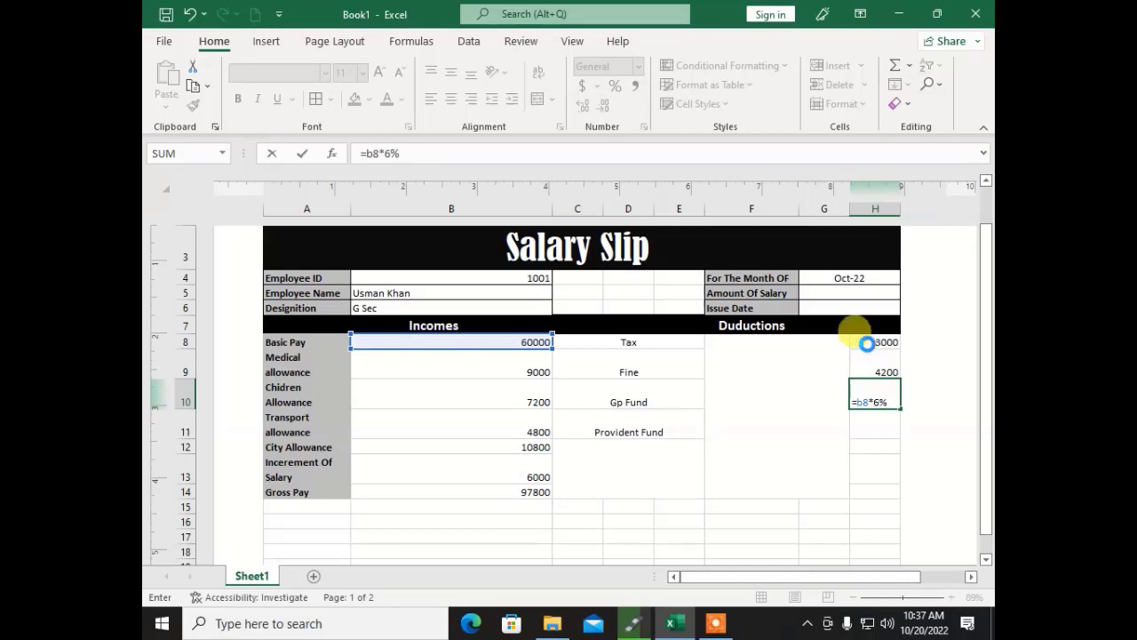
{"action": "key", "text": "Return"}
{"action": "type", "text": "="}
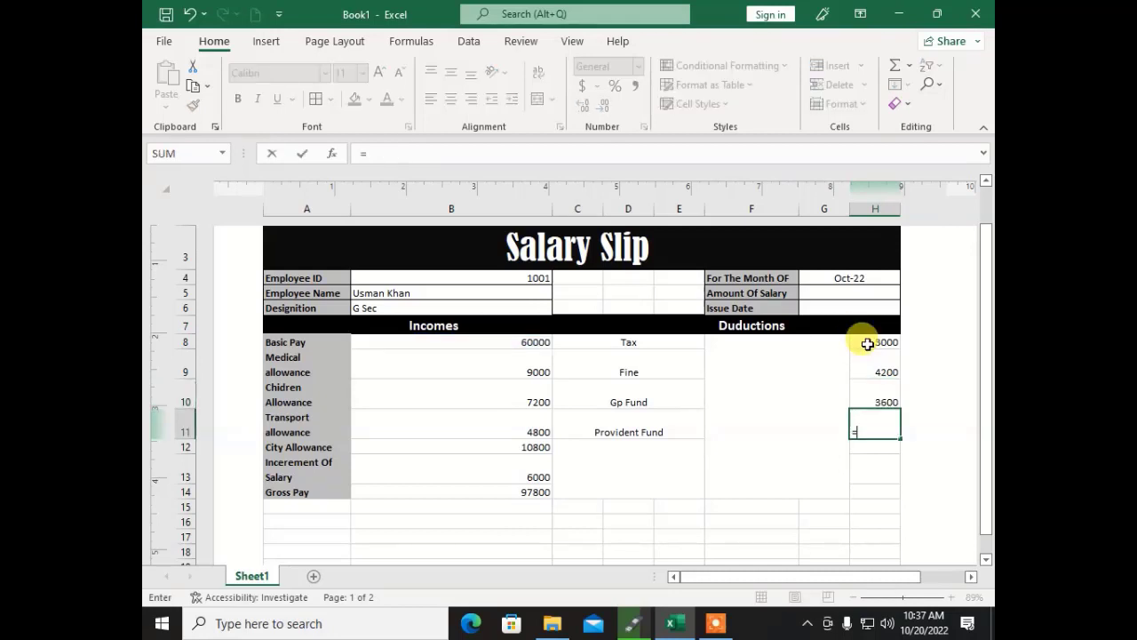
{"action": "type", "text": "b8*5%"}
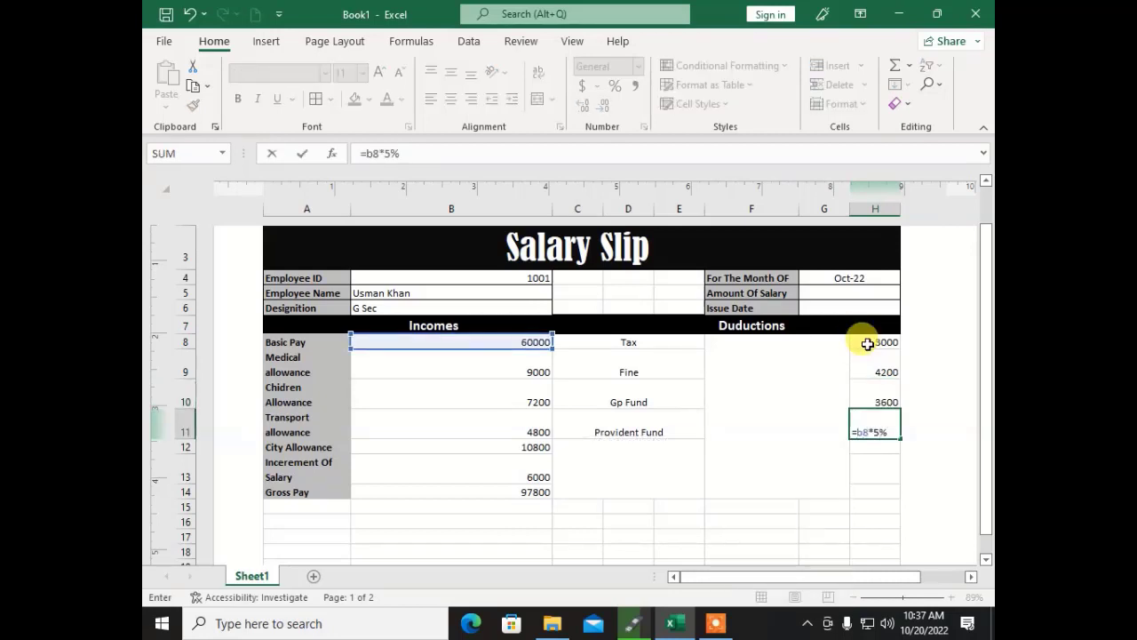
{"action": "key", "text": "Return"}
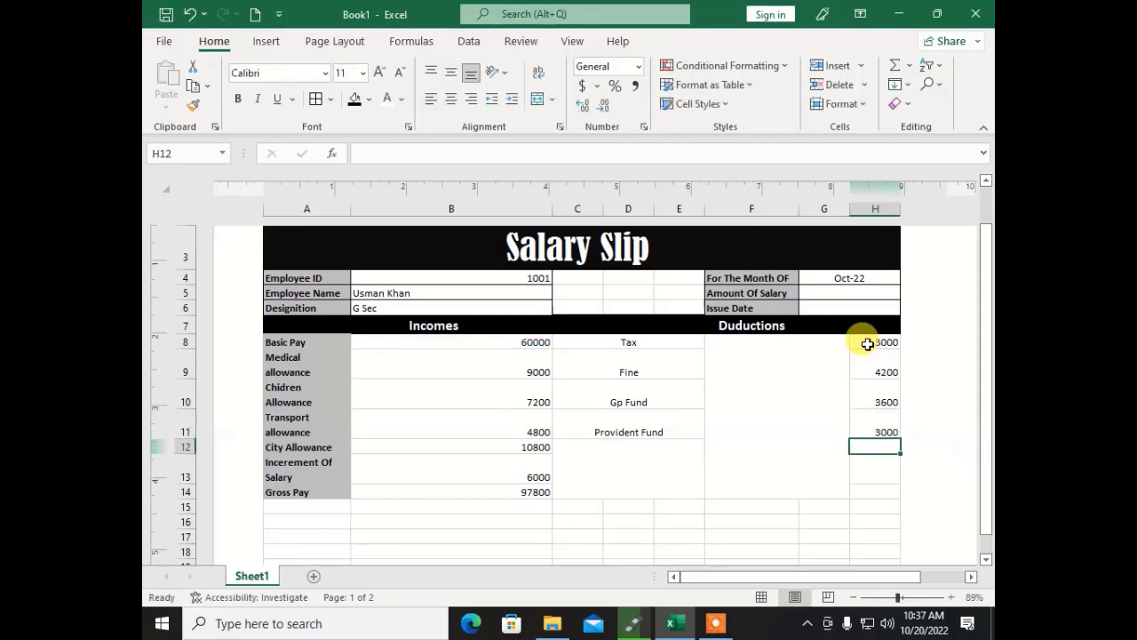
{"action": "key", "text": "Left"}
{"action": "key", "text": "Left"}
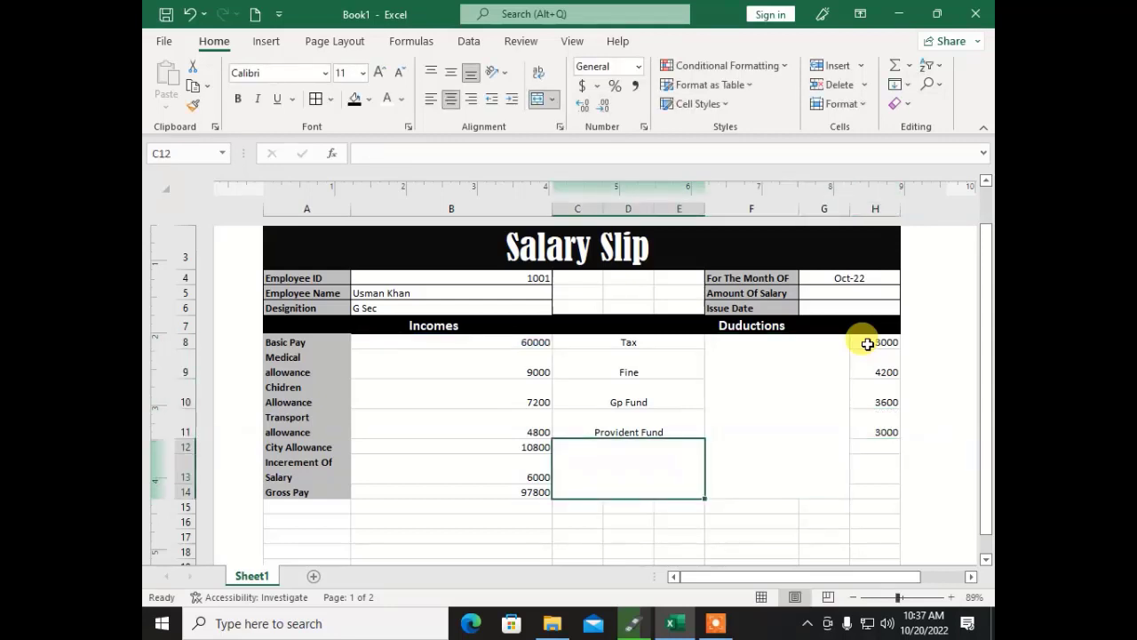
Step: Add a Grand Total label and move it into a merged, centred C13:E13
{"action": "type", "text": "Grand"}
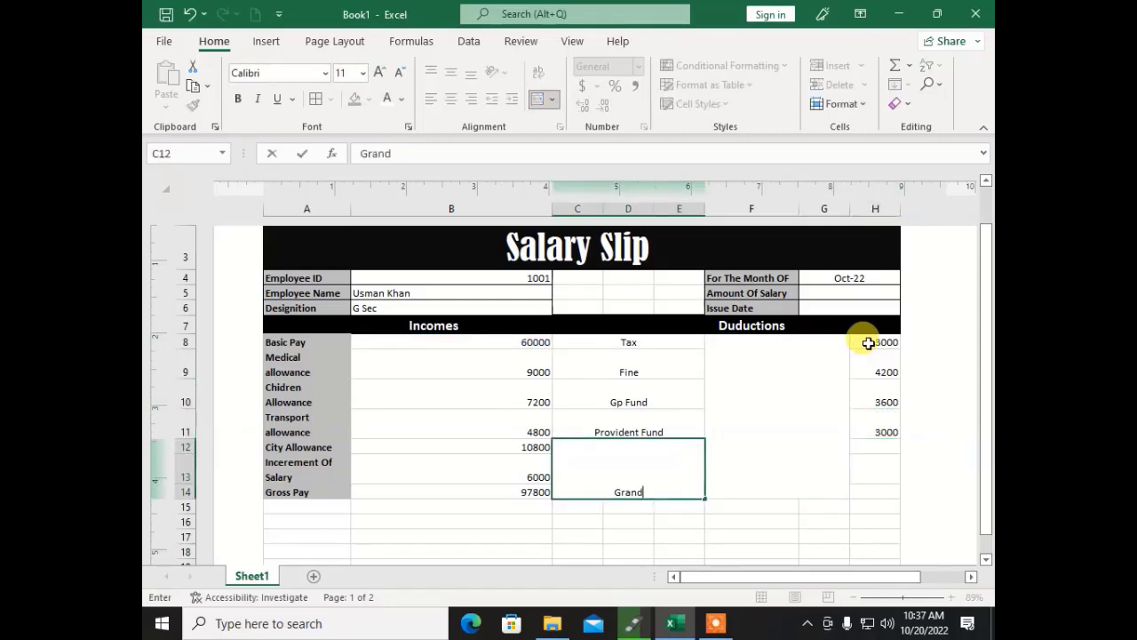
{"action": "type", "text": " Total"}
{"action": "key", "text": "Return"}
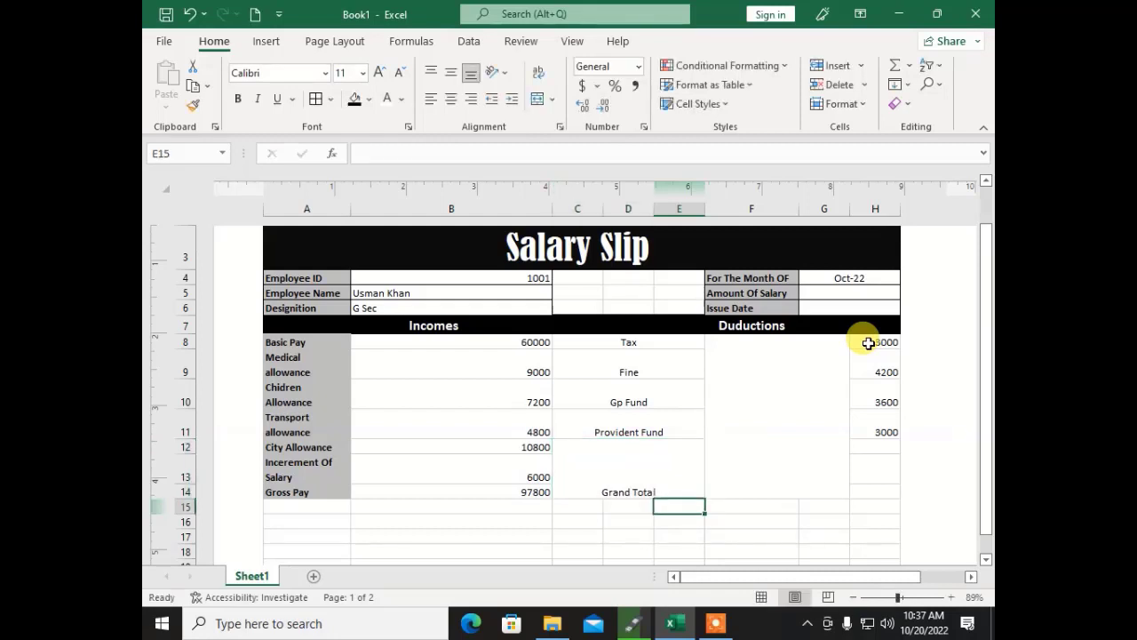
{"action": "key", "text": "Up"}
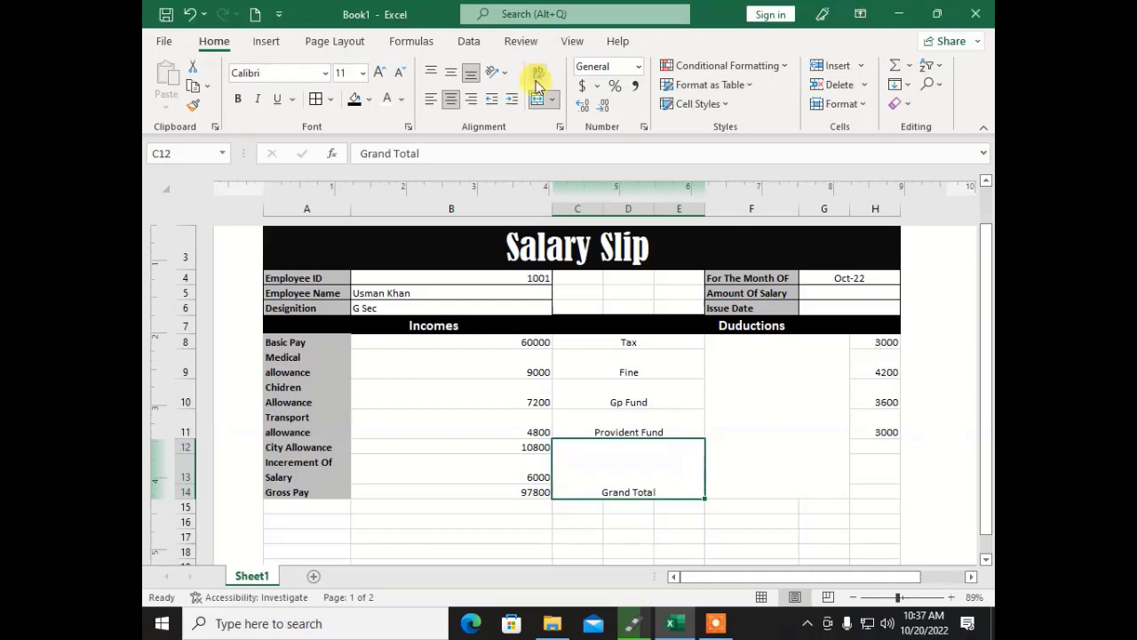
{"action": "left_click", "coordinate": [538, 98]}
{"action": "left_click", "coordinate": [636, 489]}
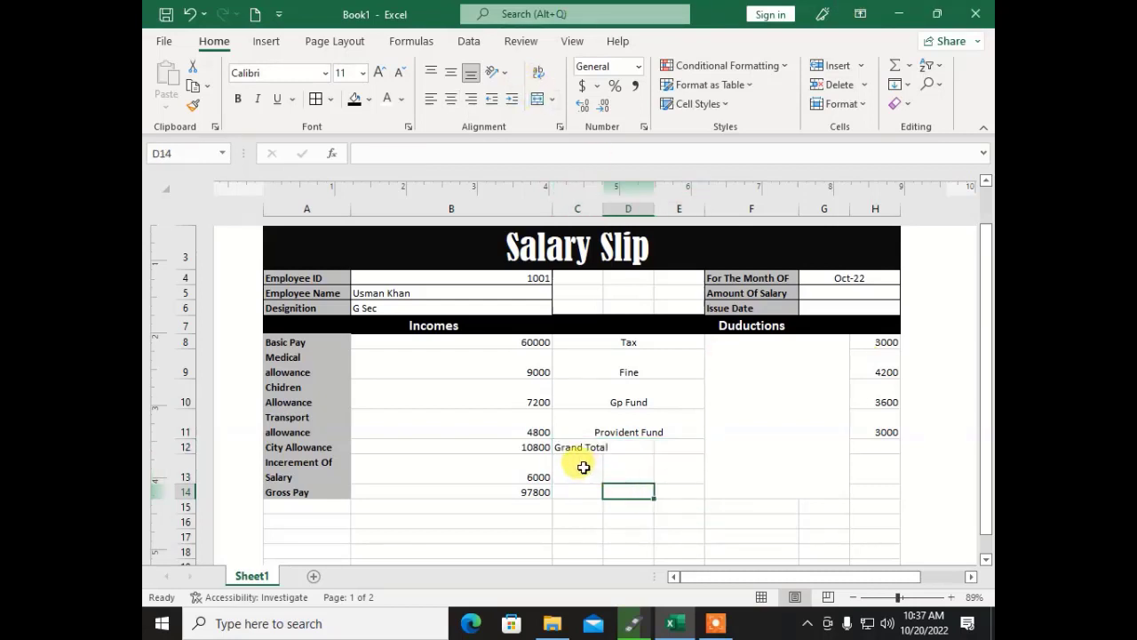
{"action": "left_click_drag", "start_coordinate": [580, 464], "coordinate": [666, 464]}
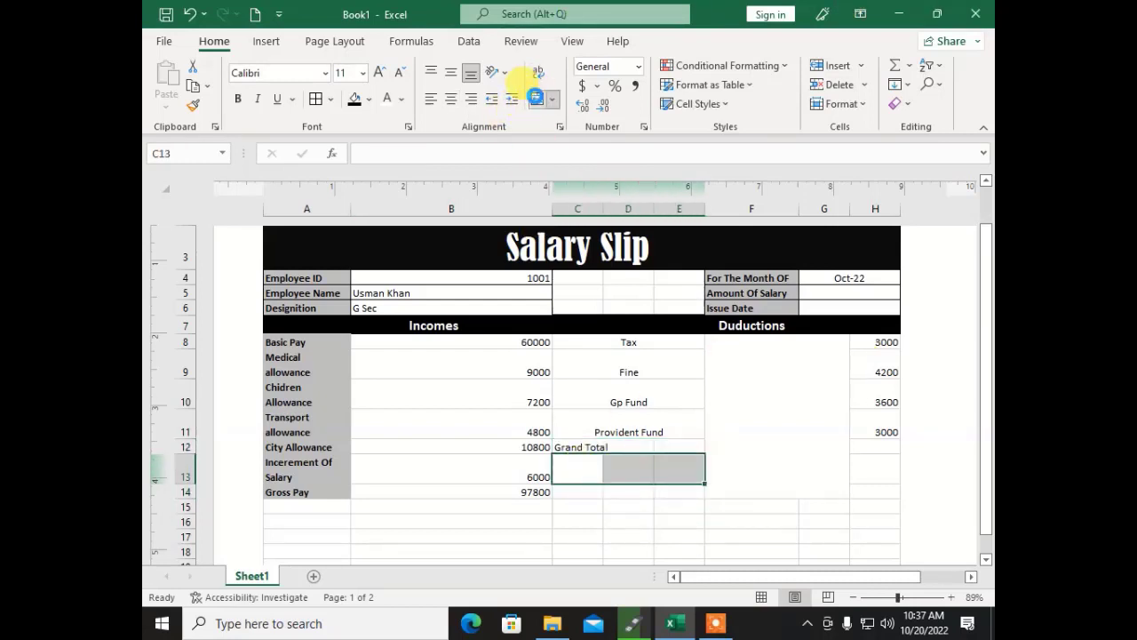
{"action": "left_click", "coordinate": [537, 99]}
{"action": "left_click_drag", "start_coordinate": [573, 448], "coordinate": [676, 444]}
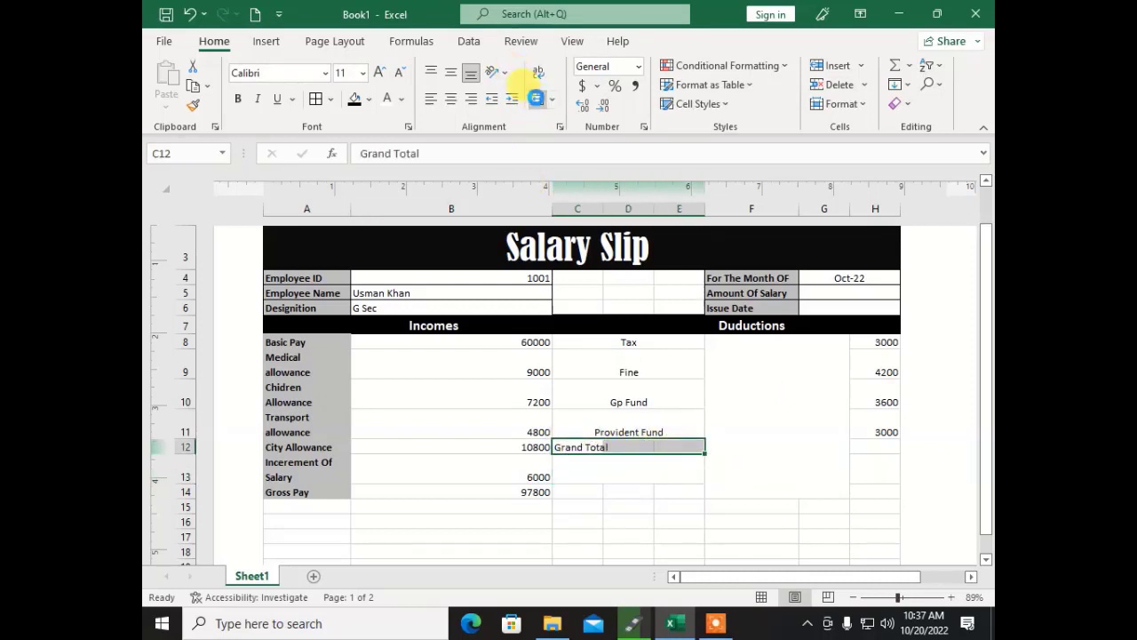
{"action": "left_click", "coordinate": [537, 98]}
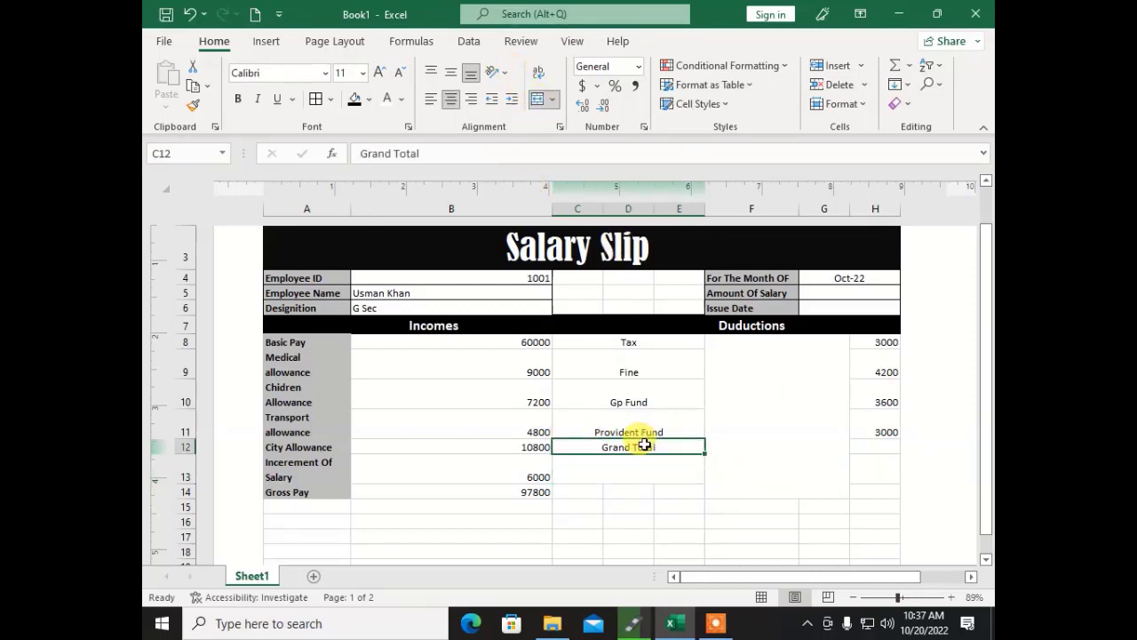
{"action": "key", "text": "ctrl+c"}
{"action": "left_click", "coordinate": [600, 469]}
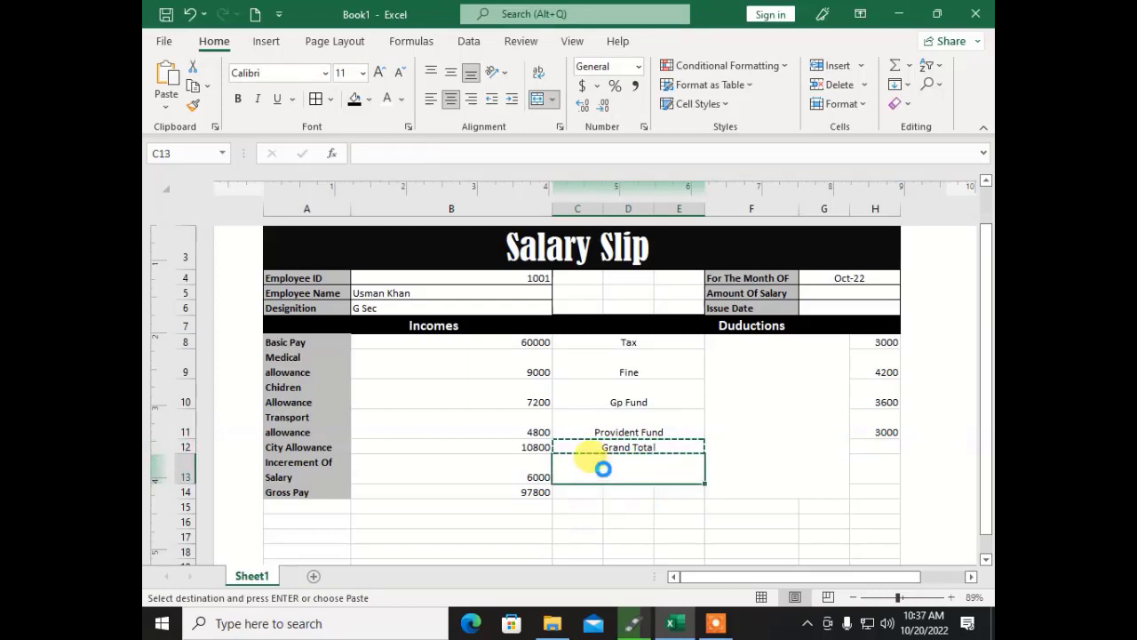
{"action": "key", "text": "Return"}
Step: Total the deductions in H13 with =SUM(H8:H11), giving 13800
{"action": "left_click", "coordinate": [875, 469]}
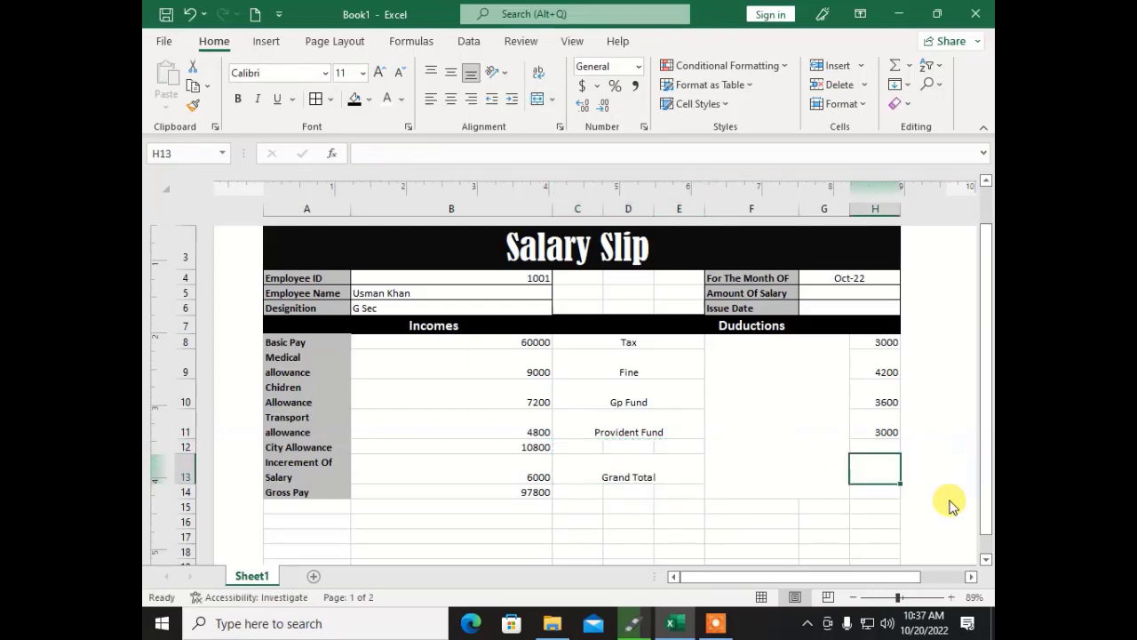
{"action": "type", "text": "=sum("}
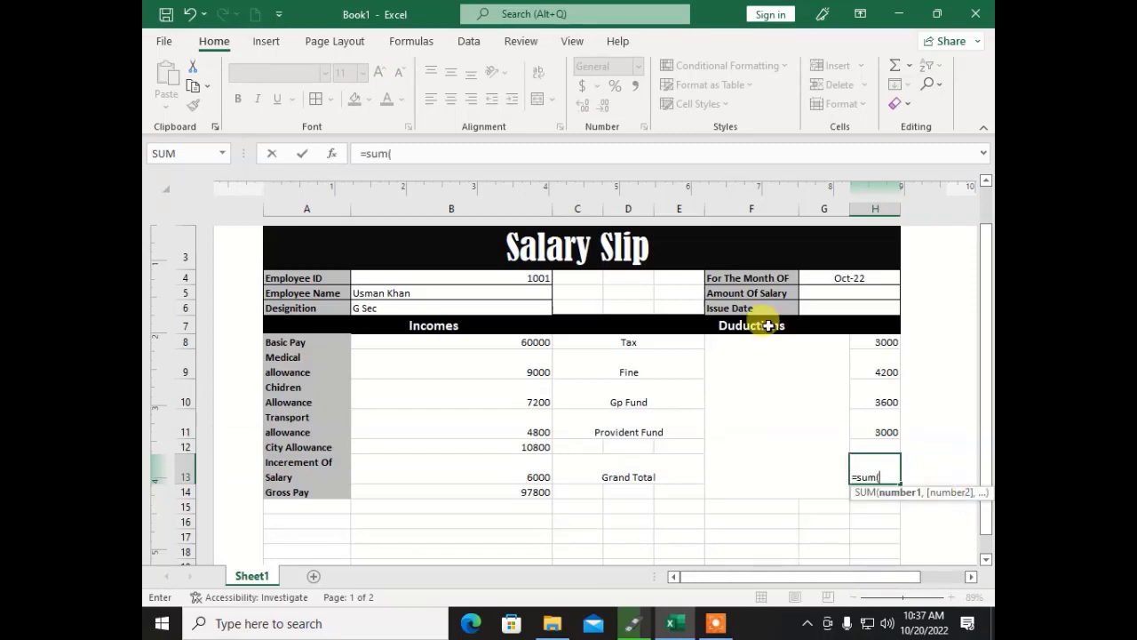
{"action": "left_click", "coordinate": [873, 343]}
{"action": "left_click_drag", "start_coordinate": [874, 343], "coordinate": [868, 428]}
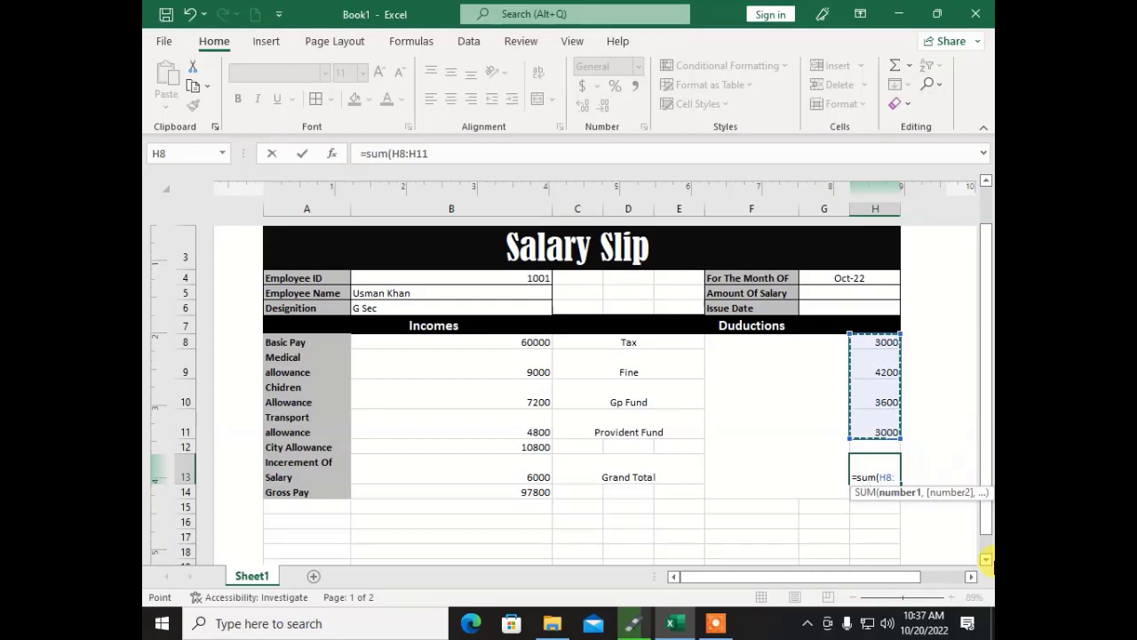
{"action": "type", "text": ")"}
{"action": "key", "text": "Return"}
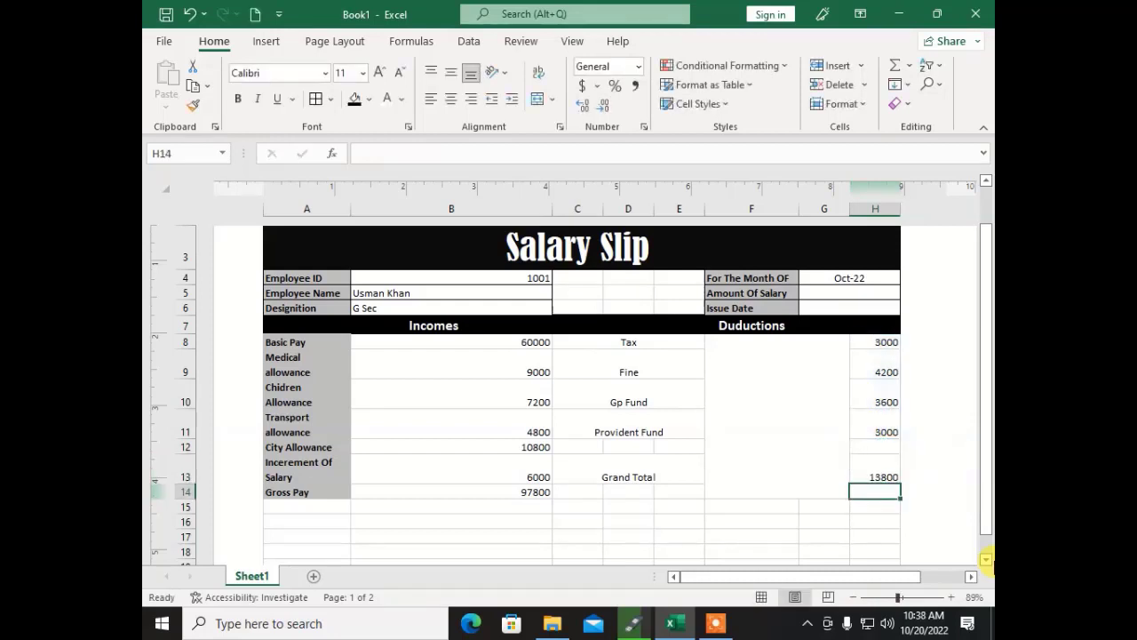
{"action": "key", "text": "Left"}
{"action": "key", "text": "Left"}
{"action": "key", "text": "Left"}
{"action": "key", "text": "Left"}
{"action": "key", "text": "Left"}
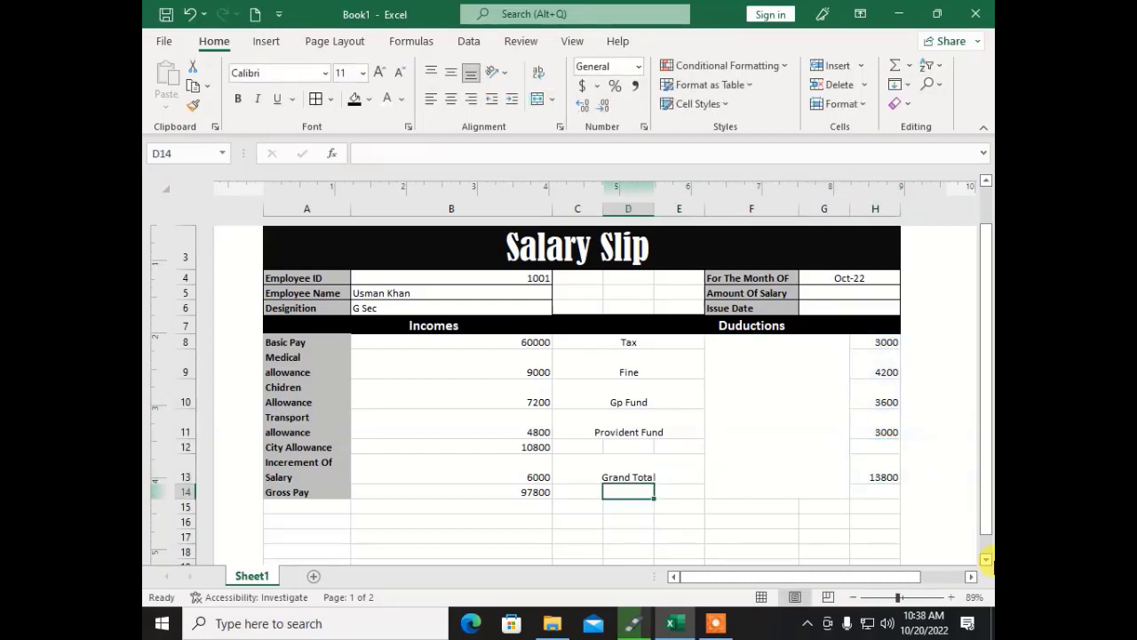
Step: Merge and centre C14:E14 and label it Net Salary
{"action": "key", "text": "shift+Right"}
{"action": "key", "text": "shift+Right"}
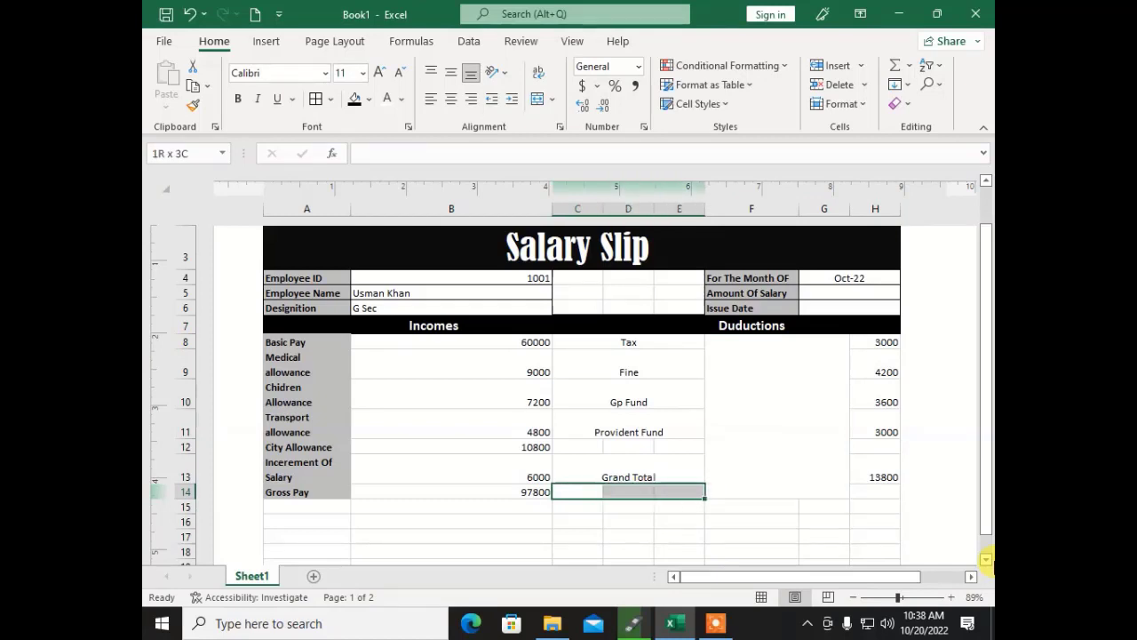
{"action": "left_click", "coordinate": [536, 102]}
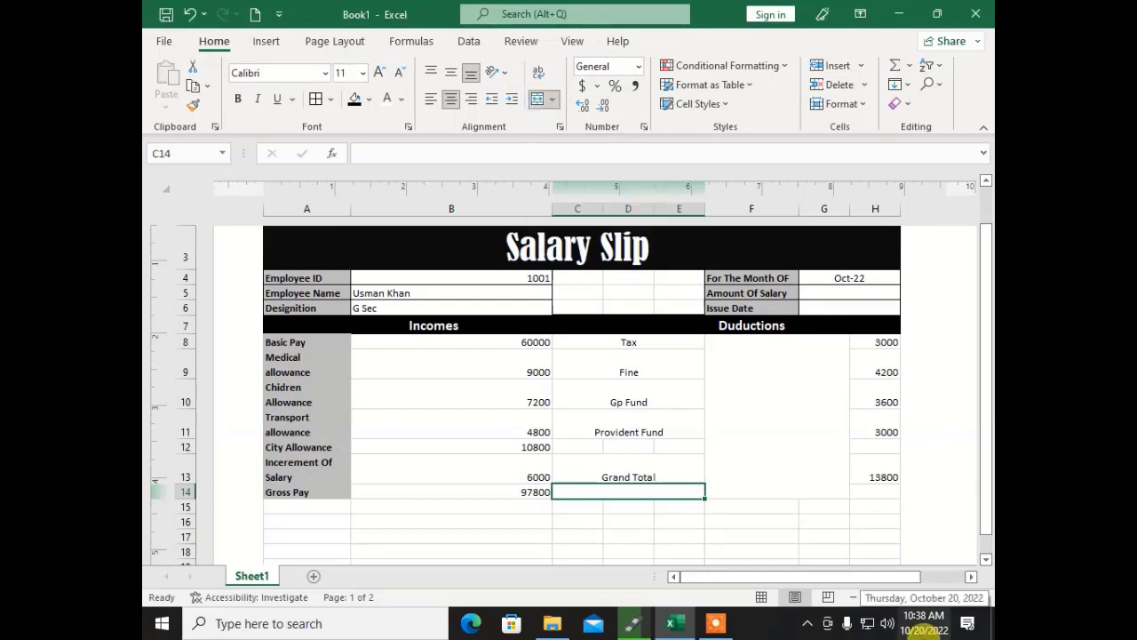
{"action": "type", "text": "Net Salary"}
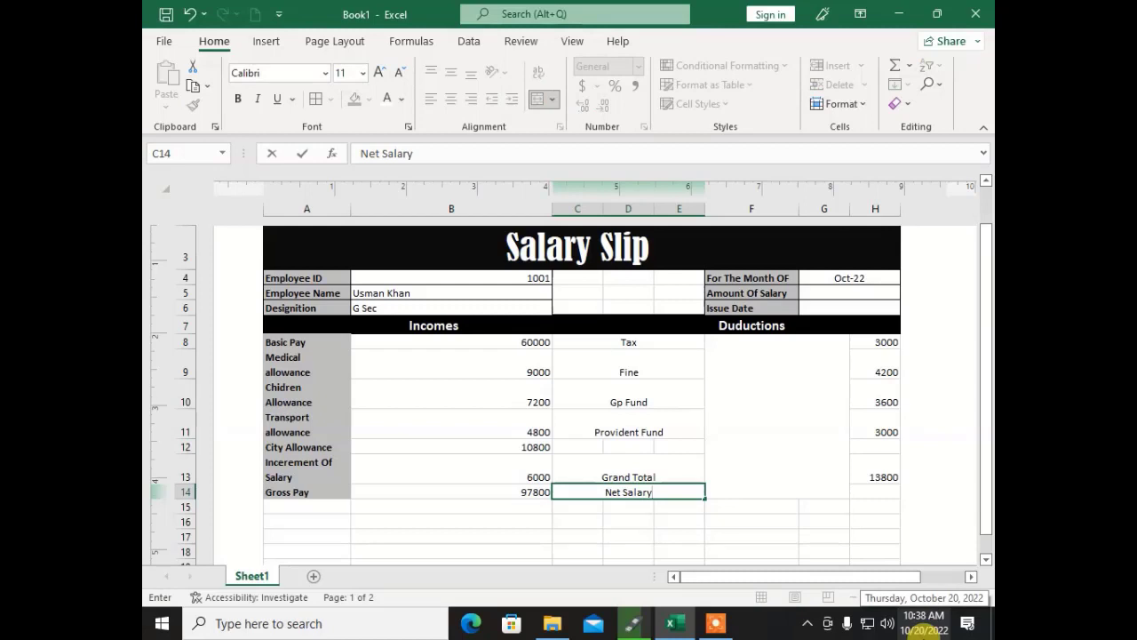
{"action": "key", "text": "Tab"}
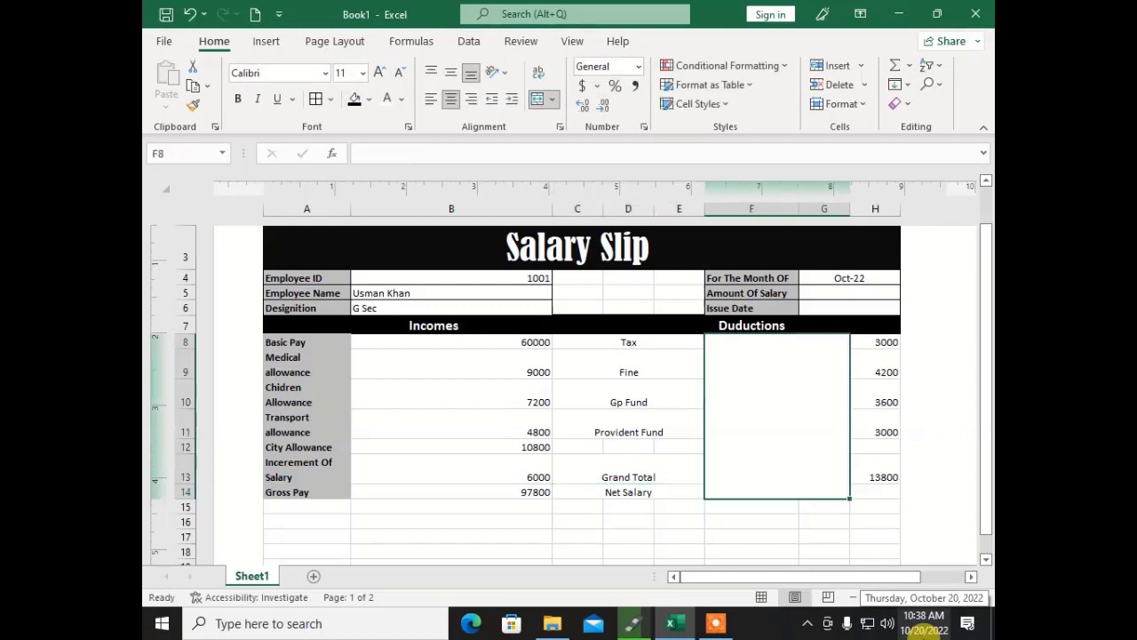
Step: Review the Gross Pay and Grand Total formulas and select H14
{"action": "key", "text": "Down"}
{"action": "key", "text": "Right"}
{"action": "left_click", "coordinate": [875, 491]}
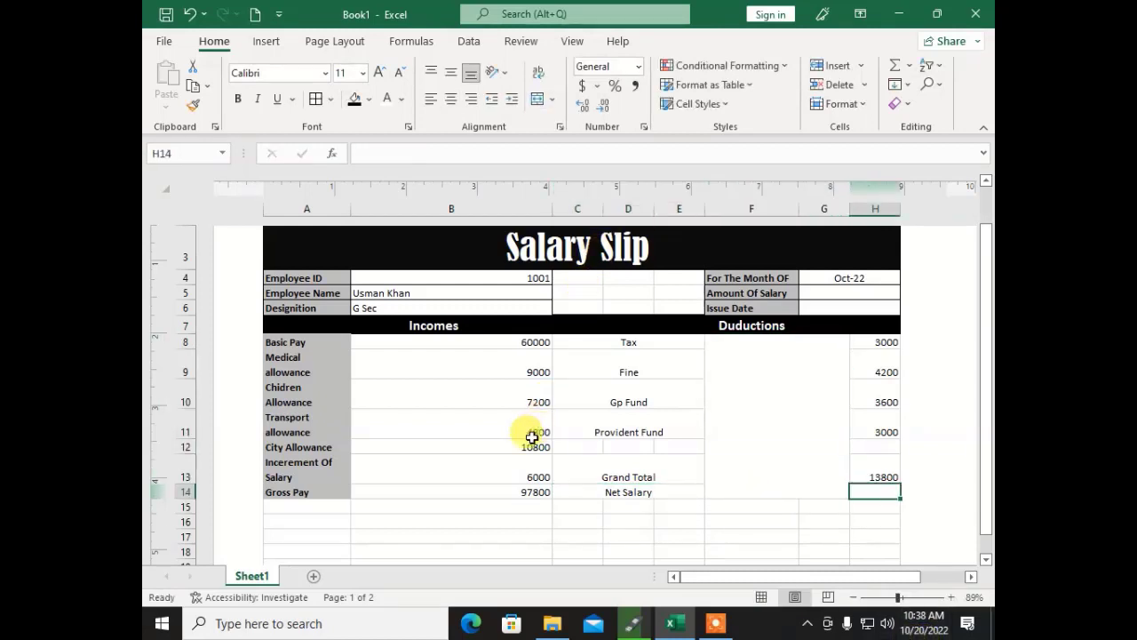
{"action": "left_click", "coordinate": [455, 492]}
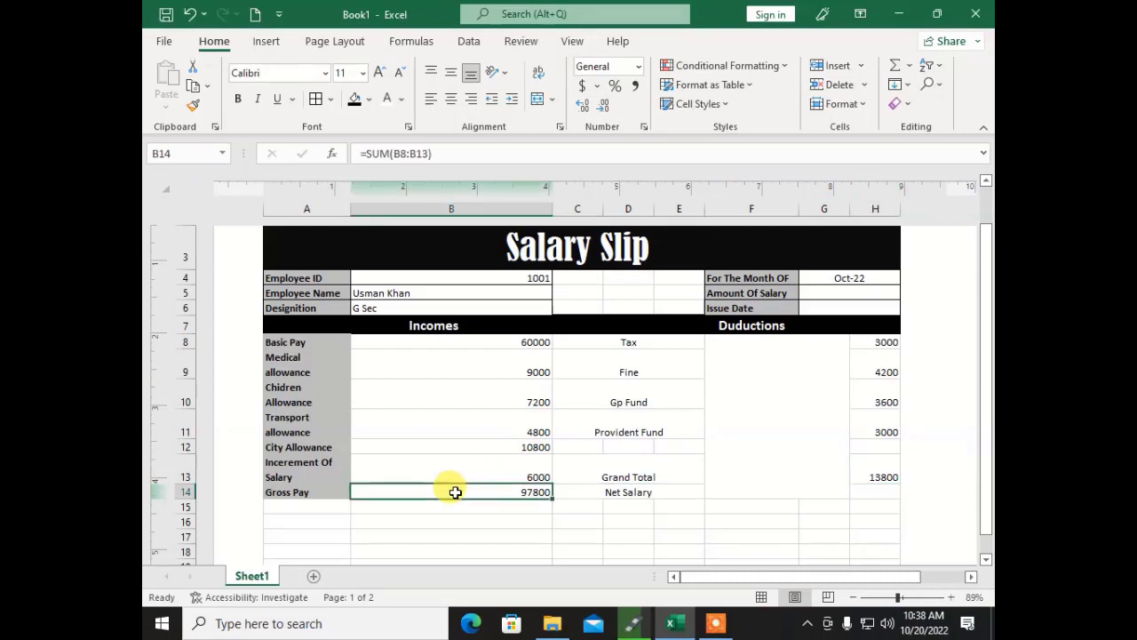
{"action": "left_click", "coordinate": [887, 475]}
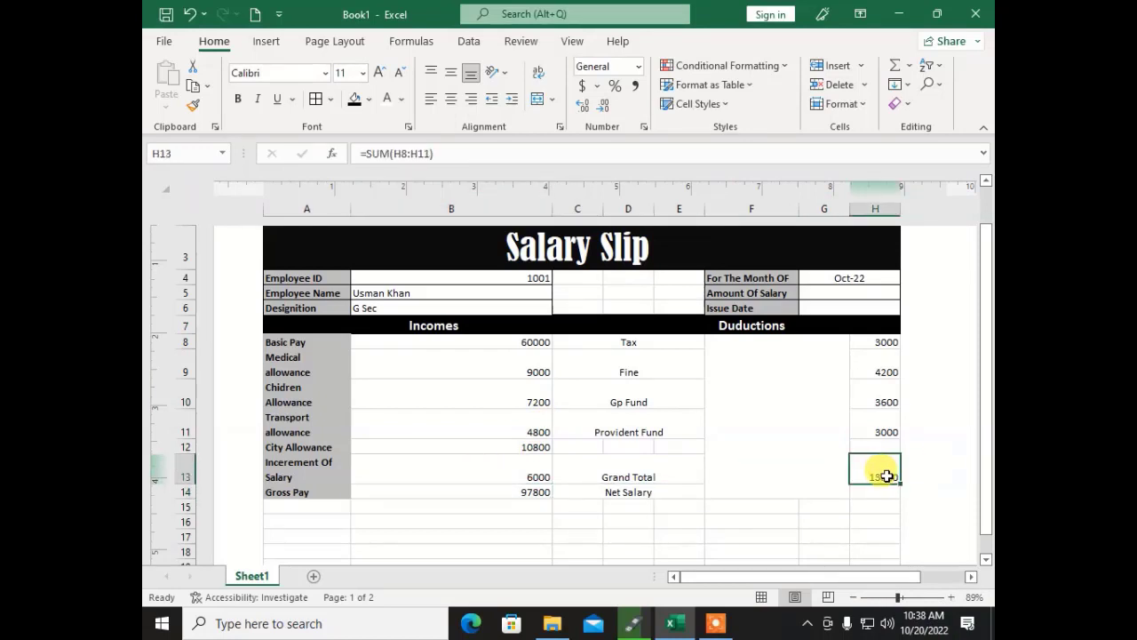
{"action": "left_click", "coordinate": [866, 492]}
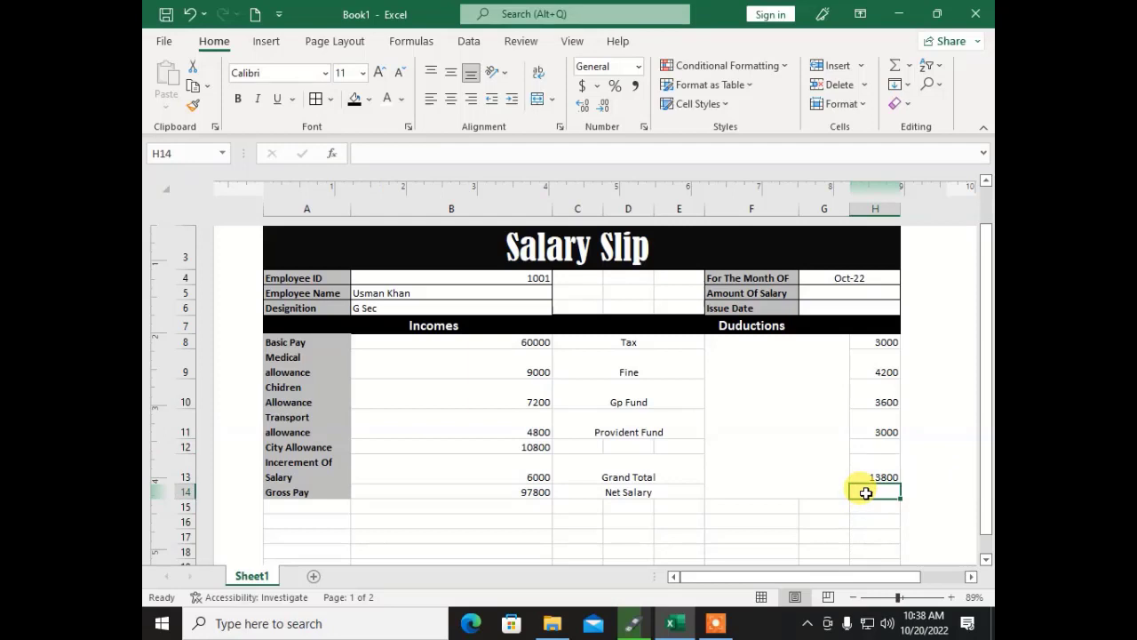
Step: Enter =B14-H13 in H14 so Net Salary shows 84000
{"action": "type", "text": "="}
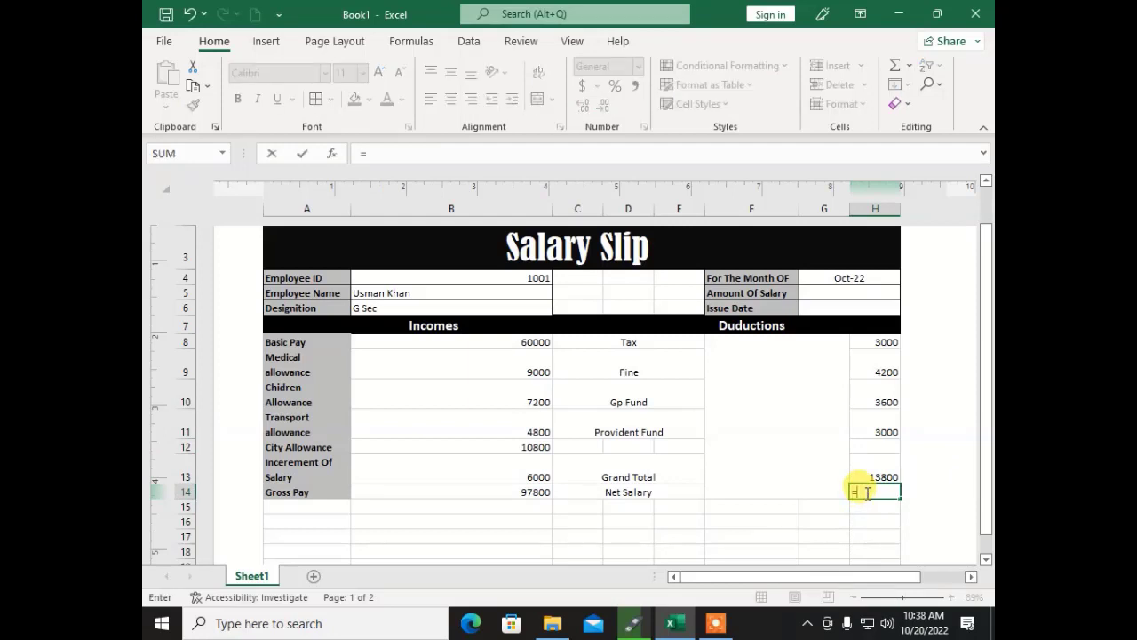
{"action": "left_click", "coordinate": [470, 494]}
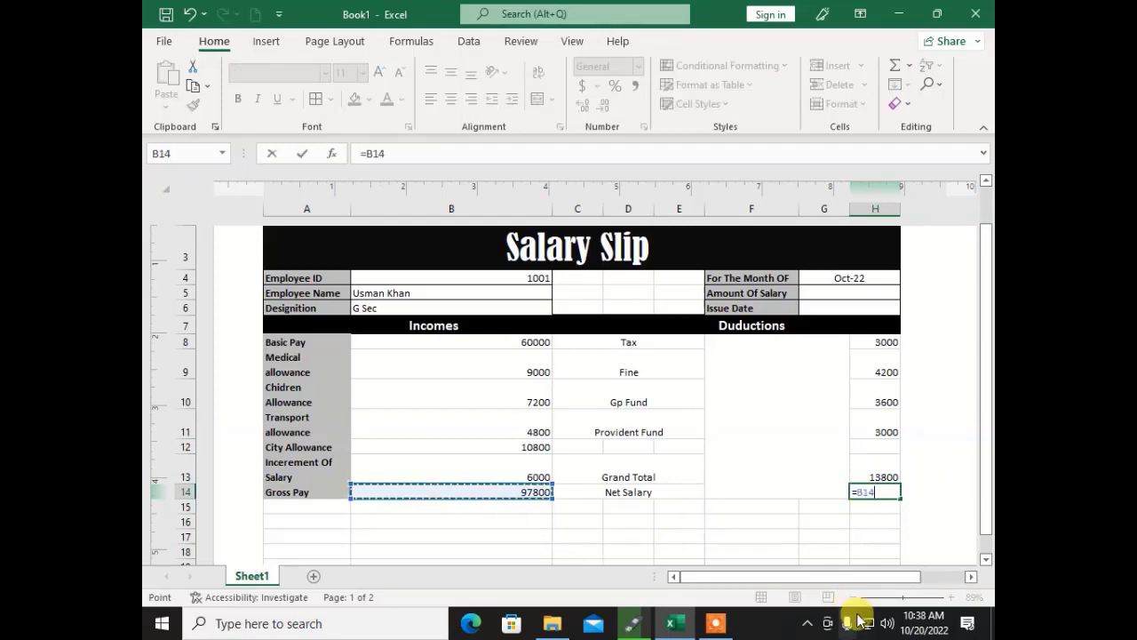
{"action": "type", "text": "-"}
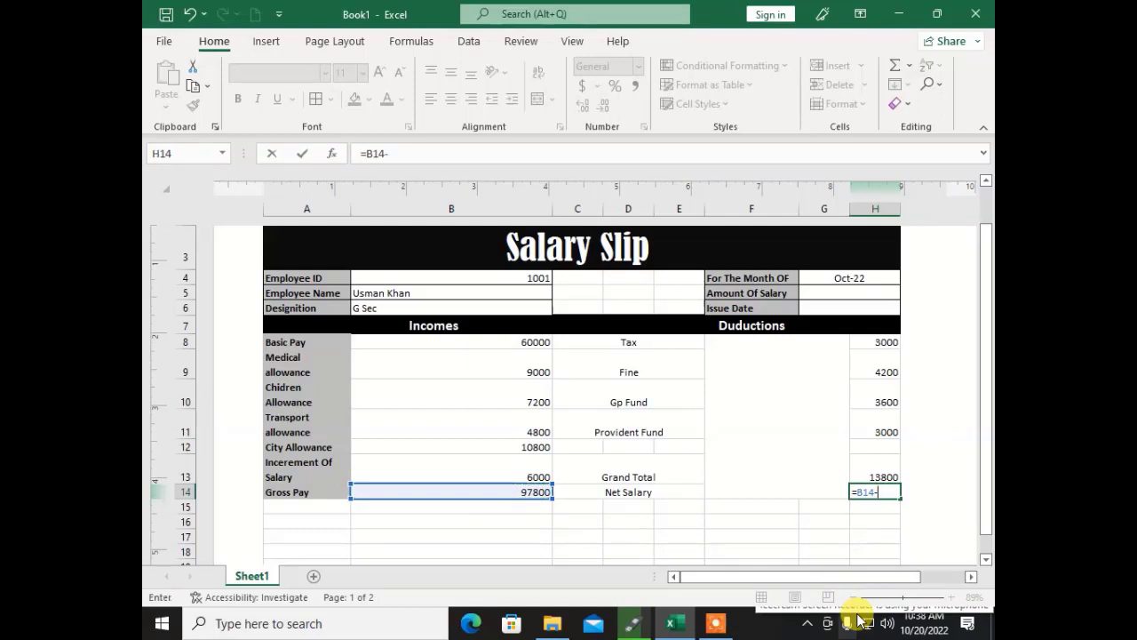
{"action": "left_click", "coordinate": [870, 469]}
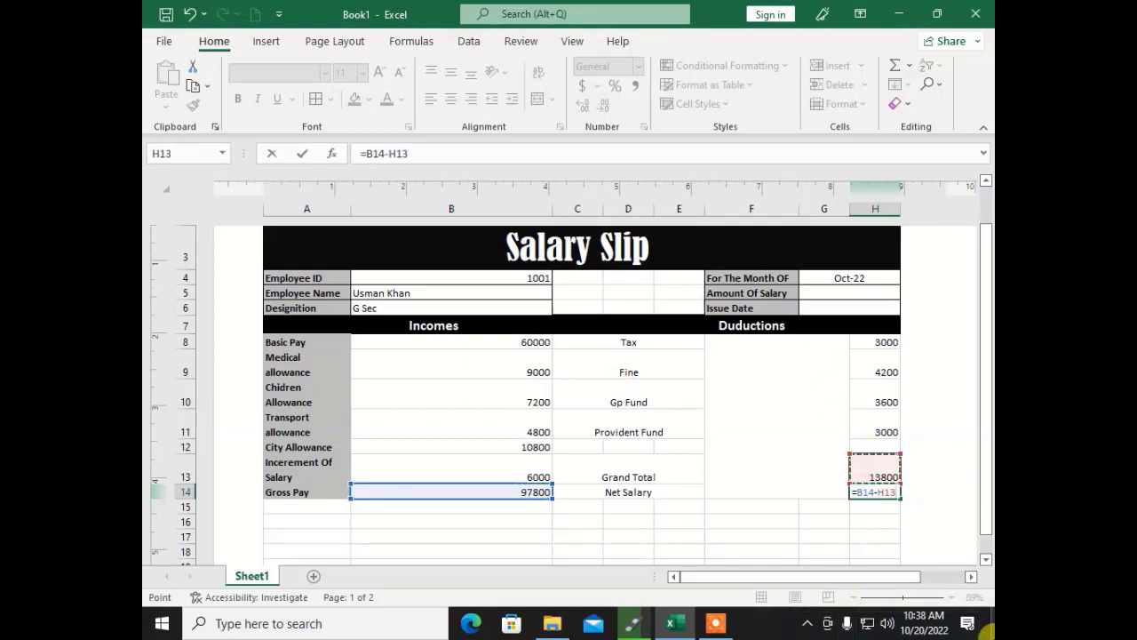
{"action": "key", "text": "Return"}
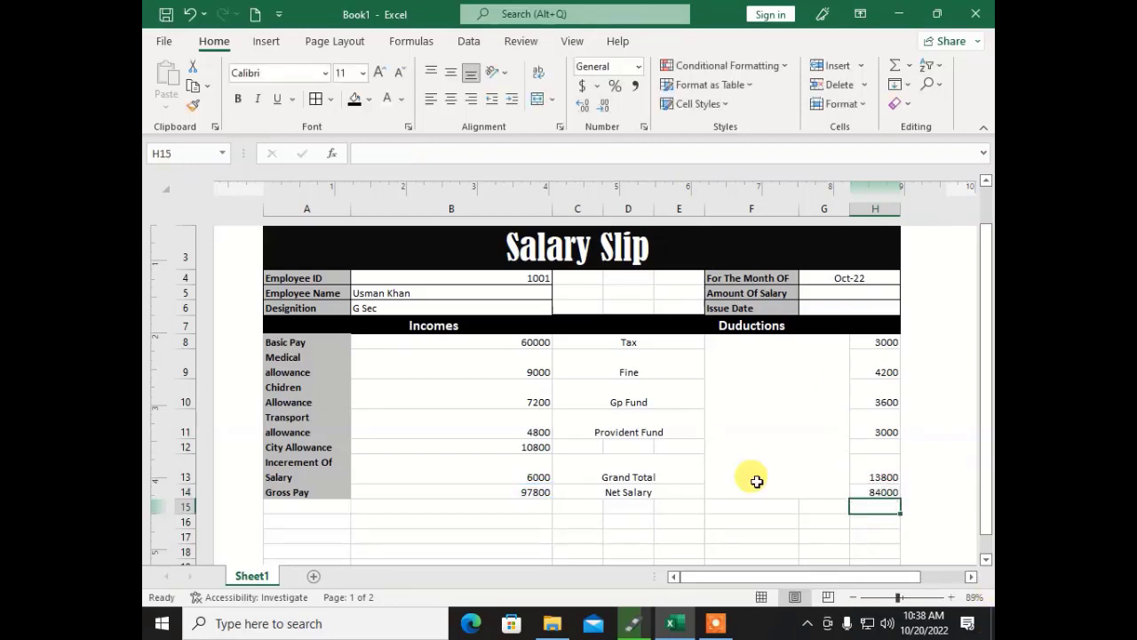
{"action": "left_click_drag", "start_coordinate": [864, 487], "coordinate": [447, 426]}
{"action": "left_click", "coordinate": [447, 490]}
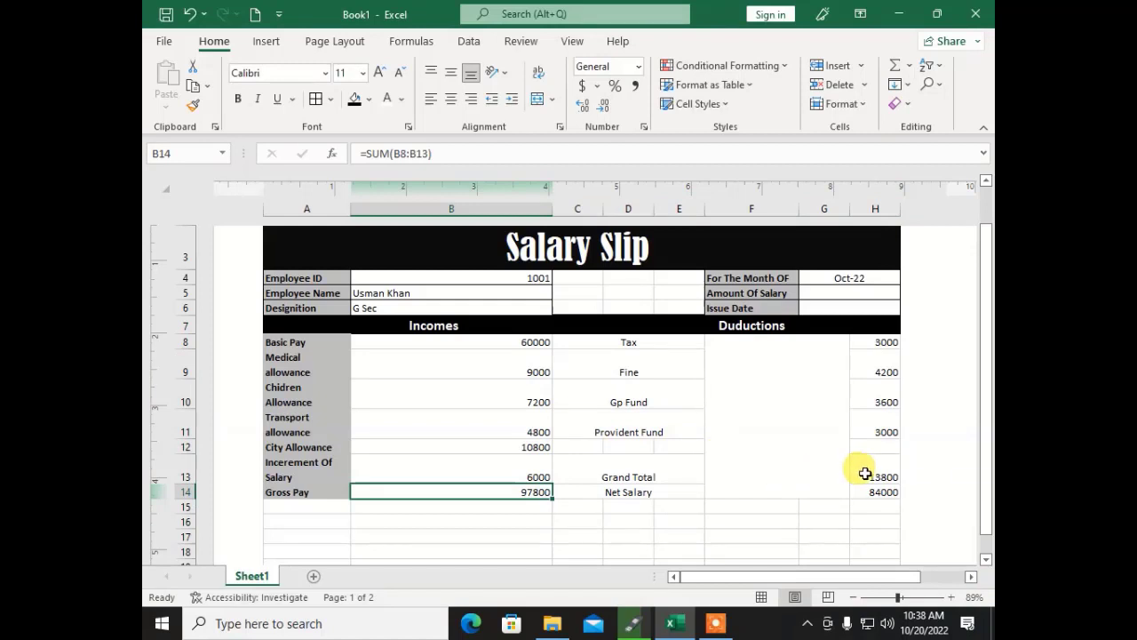
{"action": "left_click_drag", "start_coordinate": [863, 472], "coordinate": [382, 404]}
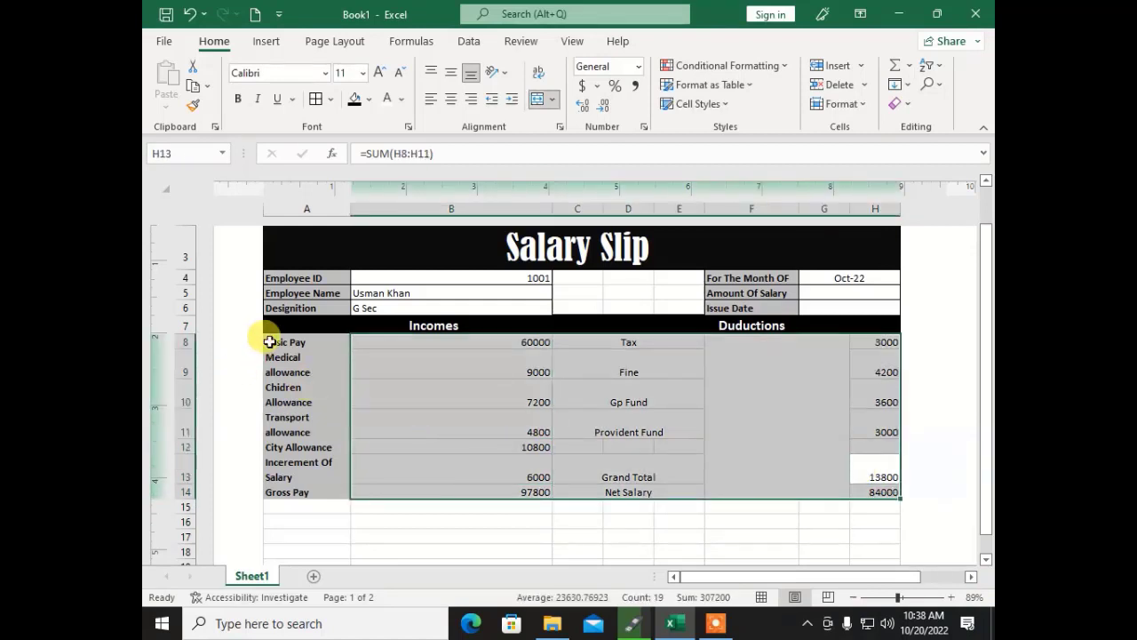
Step: Unmerge the blank deductions block F8:G14
{"action": "left_click", "coordinate": [279, 340]}
{"action": "left_click_drag", "start_coordinate": [279, 339], "coordinate": [737, 406]}
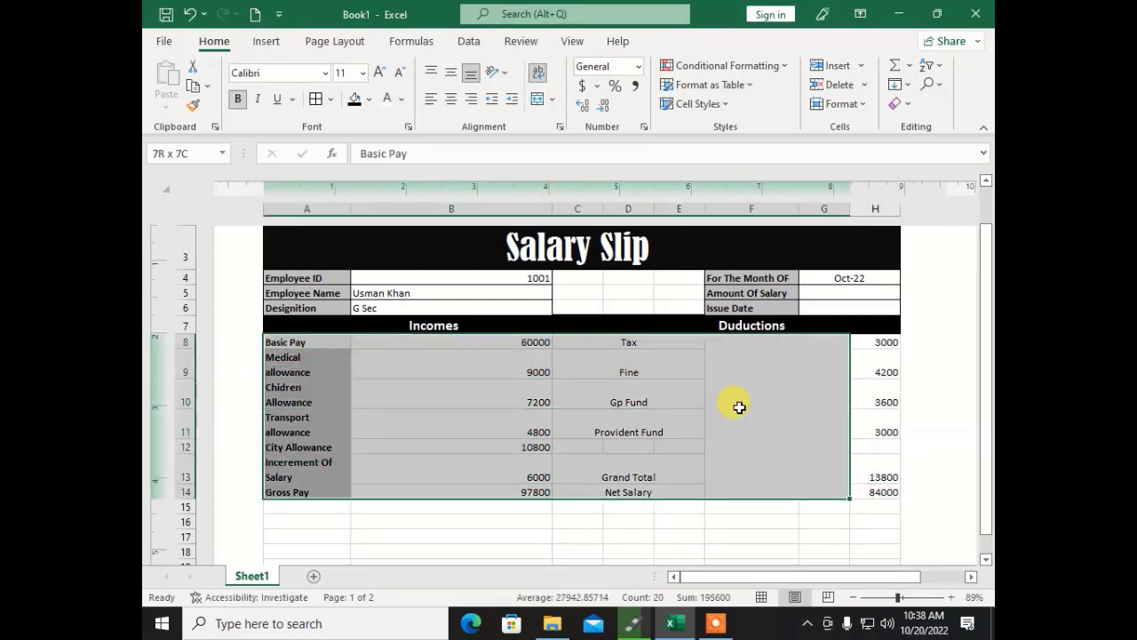
{"action": "left_click", "coordinate": [755, 521]}
{"action": "left_click", "coordinate": [737, 436]}
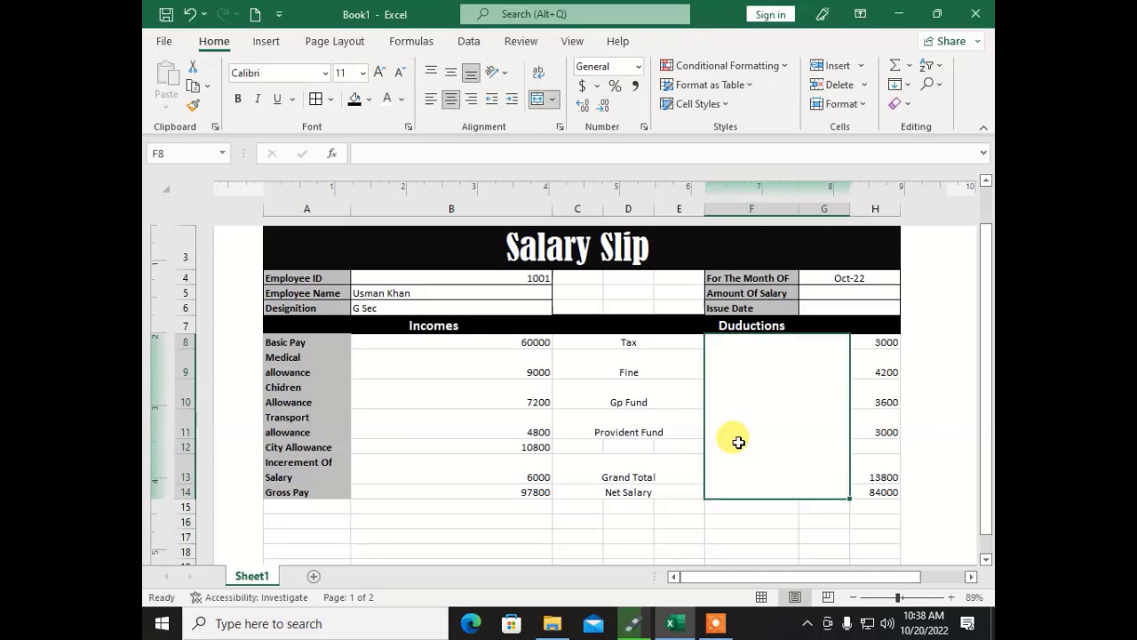
{"action": "left_click", "coordinate": [539, 104]}
{"action": "left_click", "coordinate": [564, 360]}
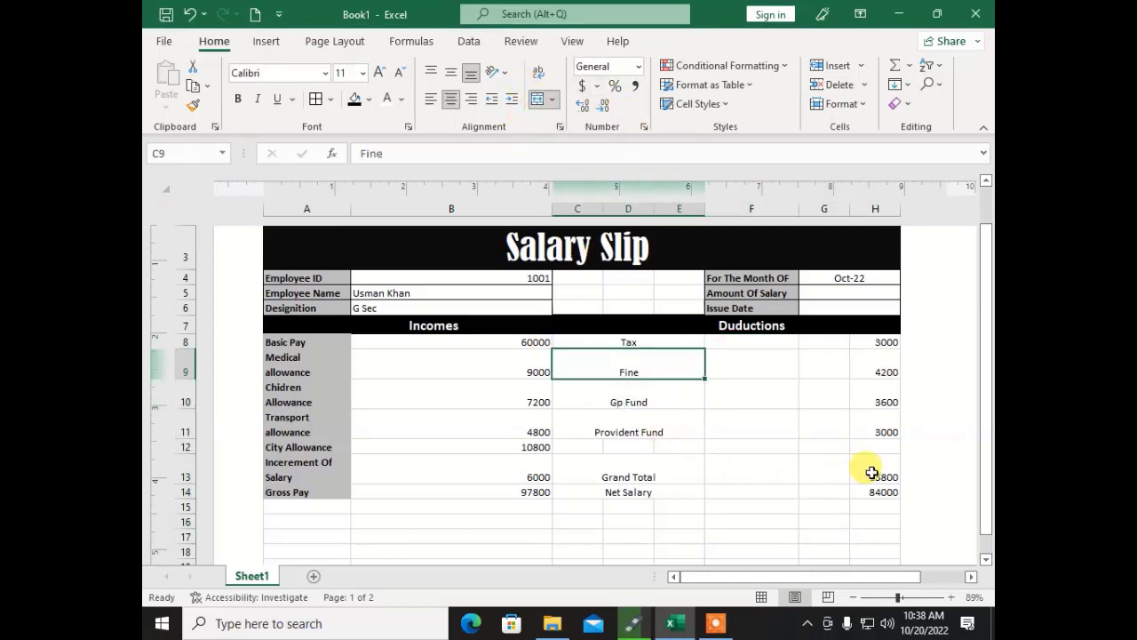
Step: Give row A14:H14 a black fill with bold 16-point text
{"action": "left_click_drag", "start_coordinate": [895, 489], "coordinate": [293, 492]}
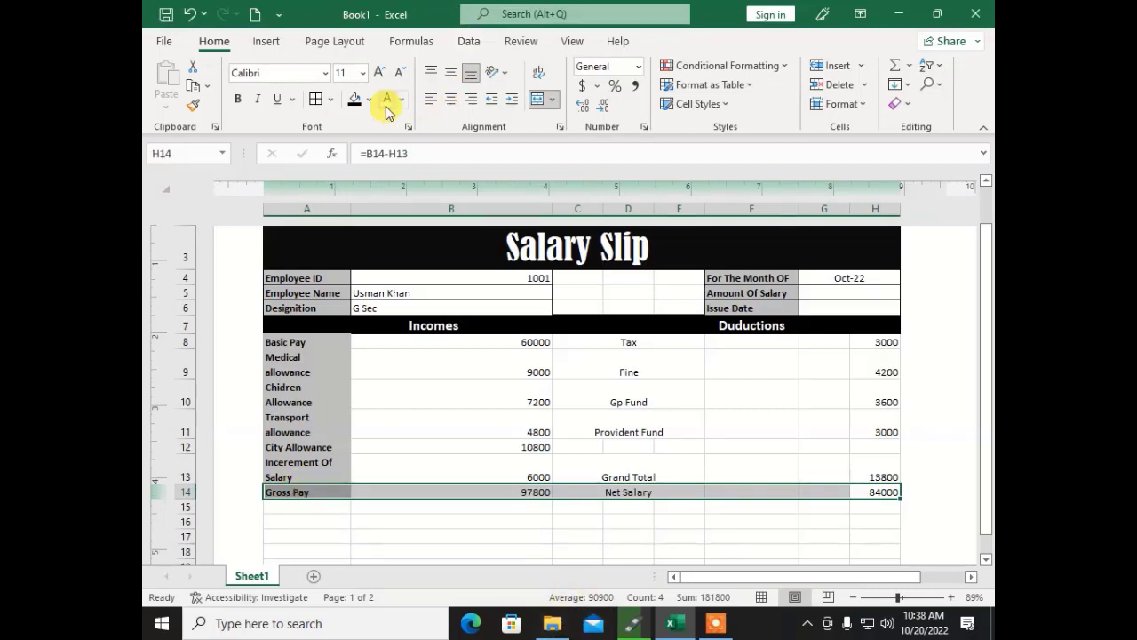
{"action": "left_click", "coordinate": [355, 104]}
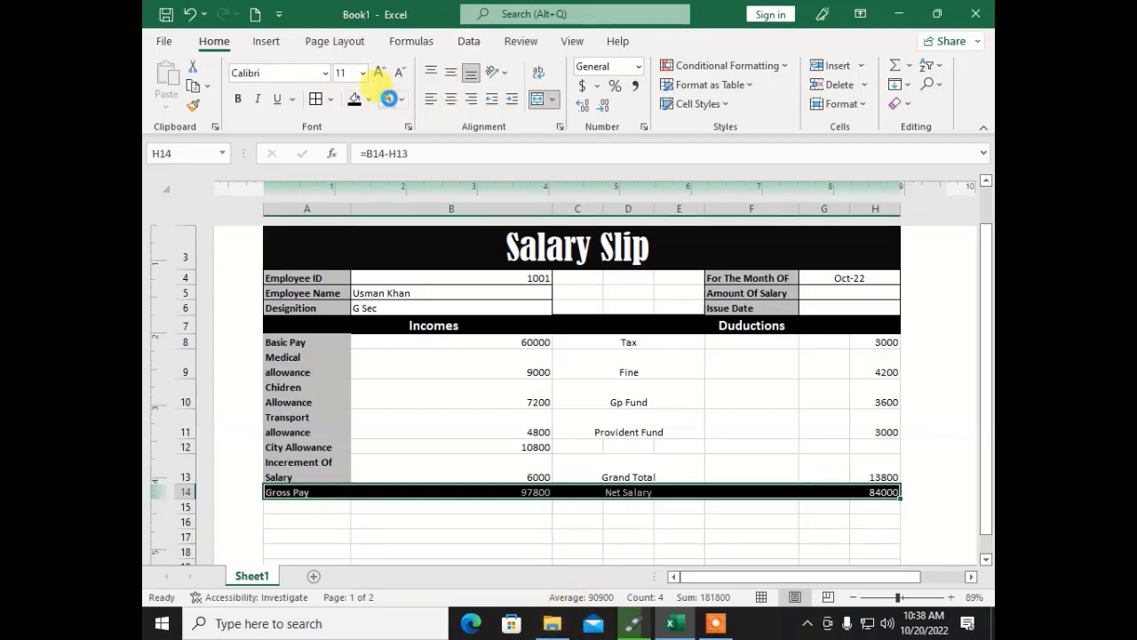
{"action": "left_click", "coordinate": [238, 99]}
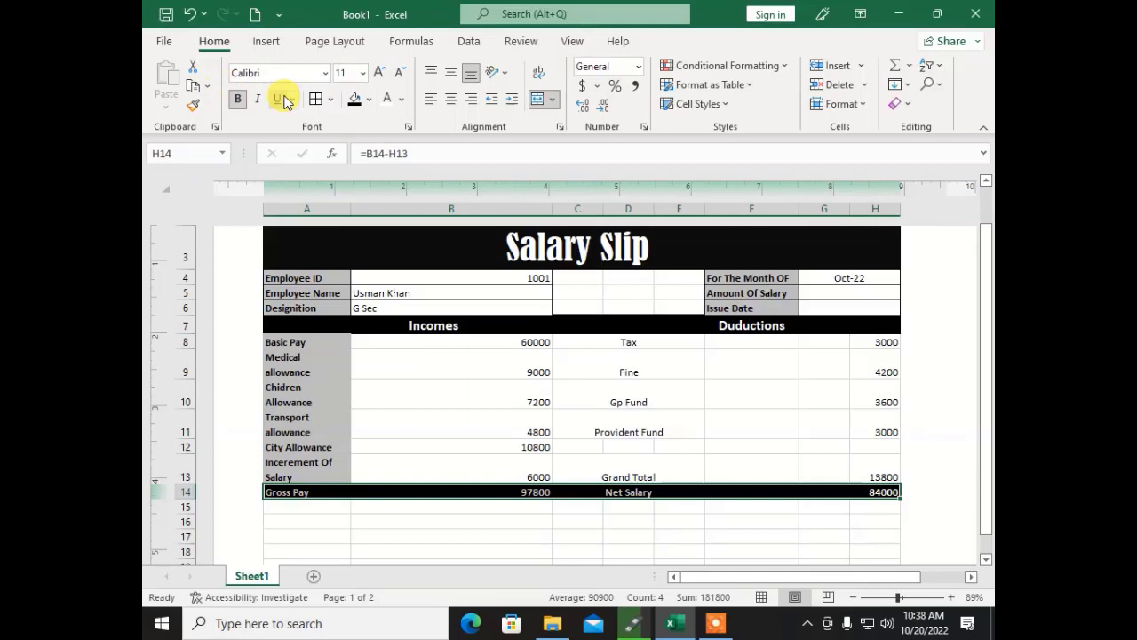
{"action": "left_click", "coordinate": [378, 72]}
{"action": "left_click", "coordinate": [377, 72]}
{"action": "left_click", "coordinate": [377, 72]}
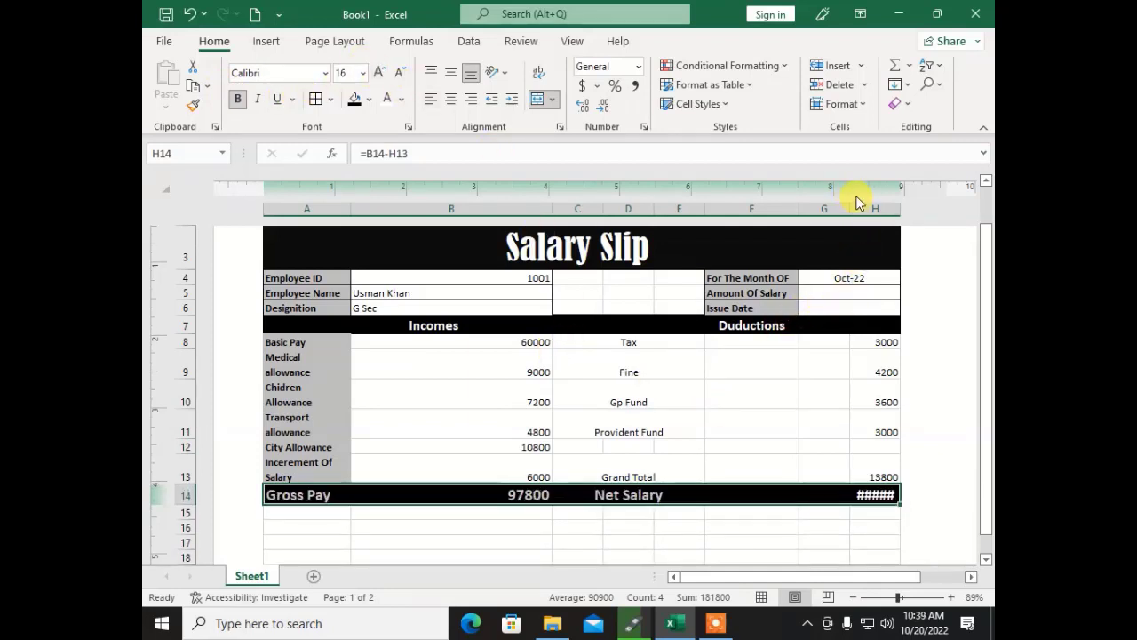
Step: Narrow column G and widen column H so 84000 displays fully
{"action": "left_click_drag", "start_coordinate": [849, 207], "coordinate": [823, 210]}
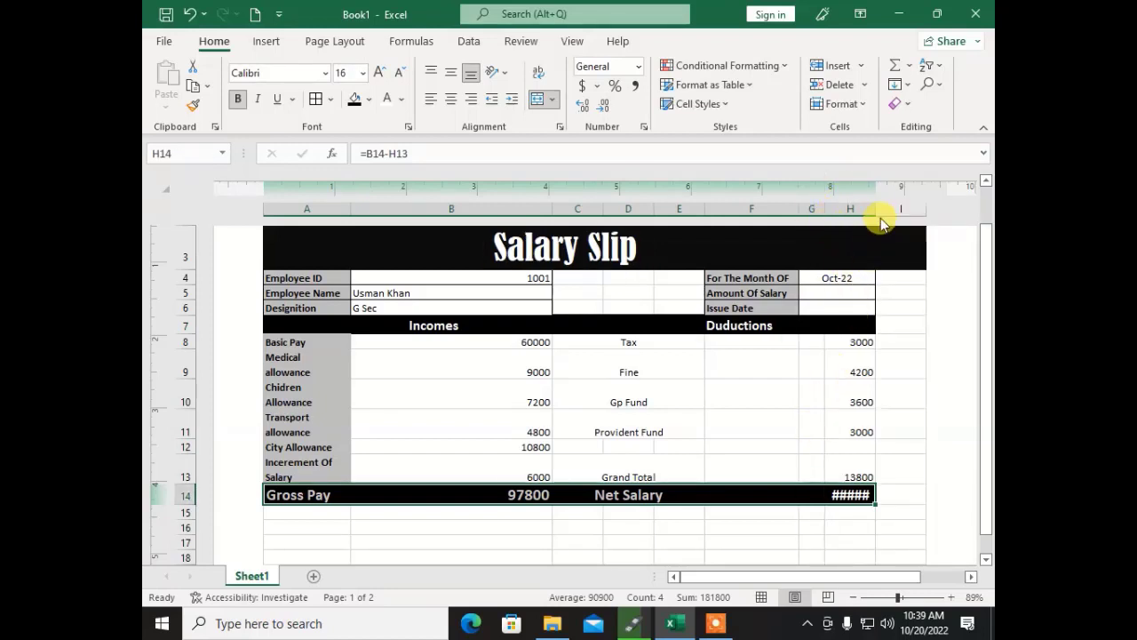
{"action": "left_click_drag", "start_coordinate": [877, 212], "coordinate": [878, 210]}
{"action": "left_click", "coordinate": [868, 424]}
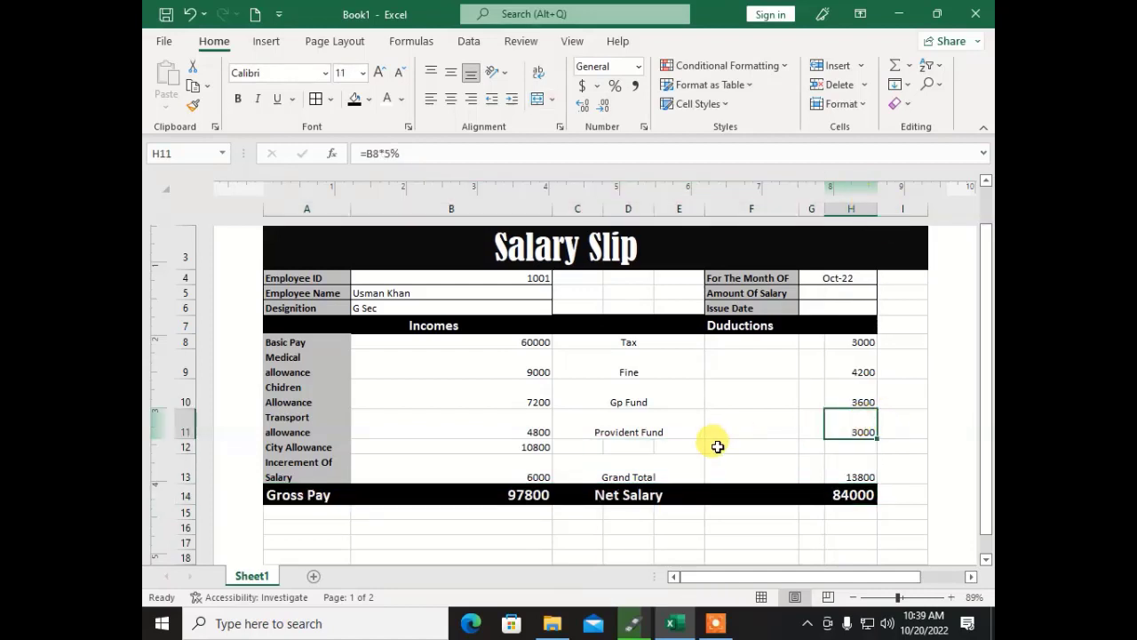
Step: Scroll to the top of the slip and select the Amount Of Salary cell G5
{"action": "scroll", "coordinate": [721, 446], "scroll_direction": "up", "scroll_amount": 3}
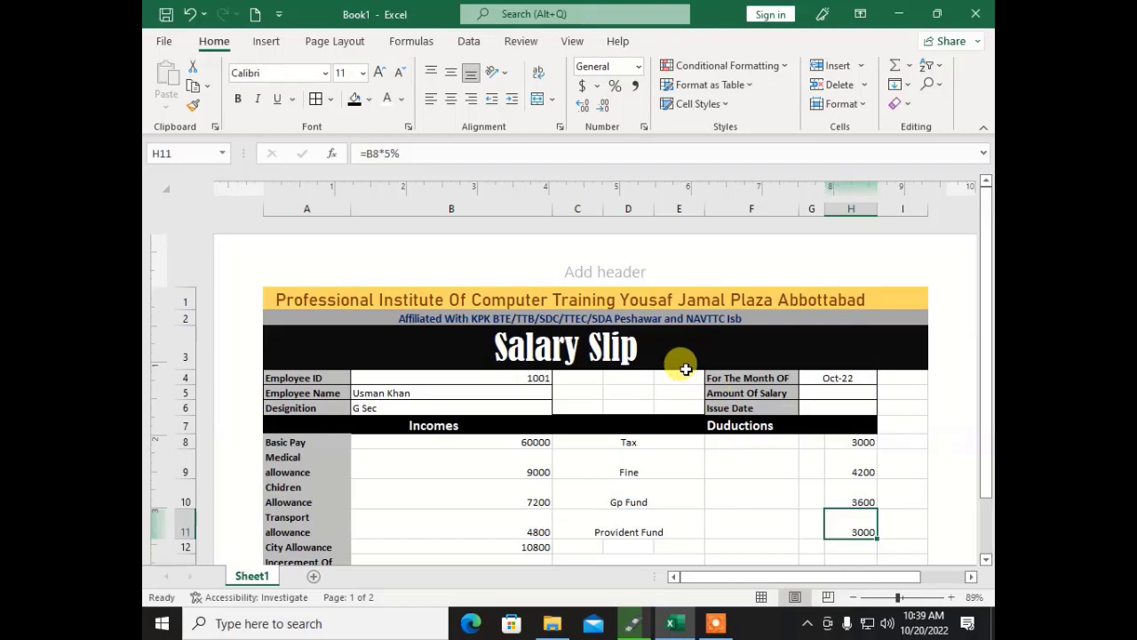
{"action": "scroll", "coordinate": [686, 369], "scroll_direction": "down", "scroll_amount": 3}
{"action": "scroll", "coordinate": [661, 368], "scroll_direction": "up", "scroll_amount": 1}
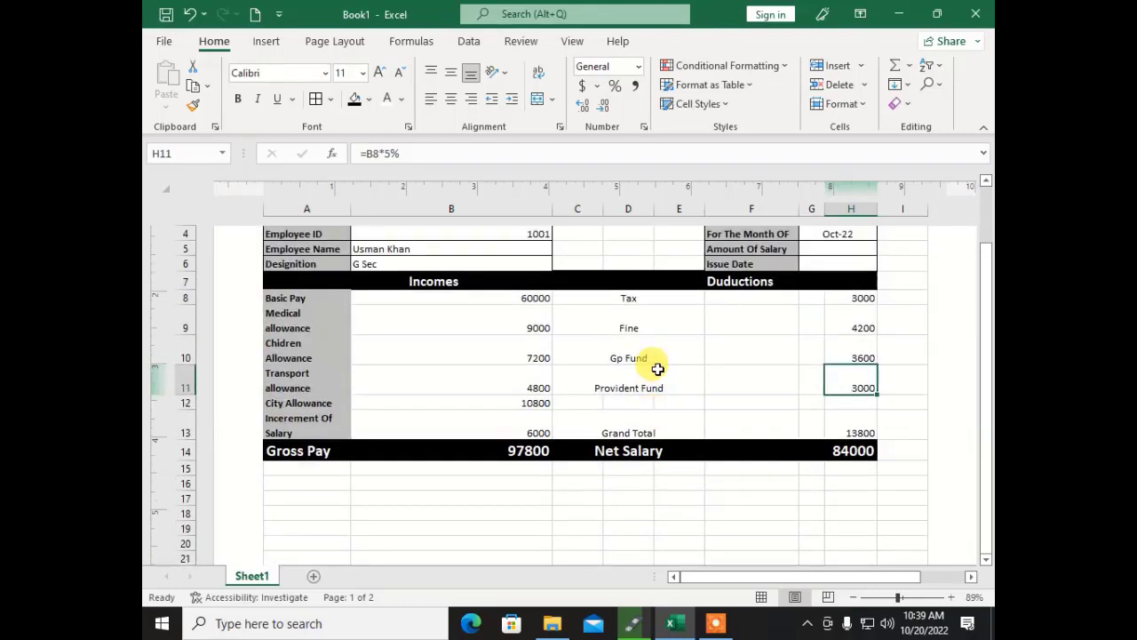
{"action": "scroll", "coordinate": [658, 369], "scroll_direction": "up", "scroll_amount": 3}
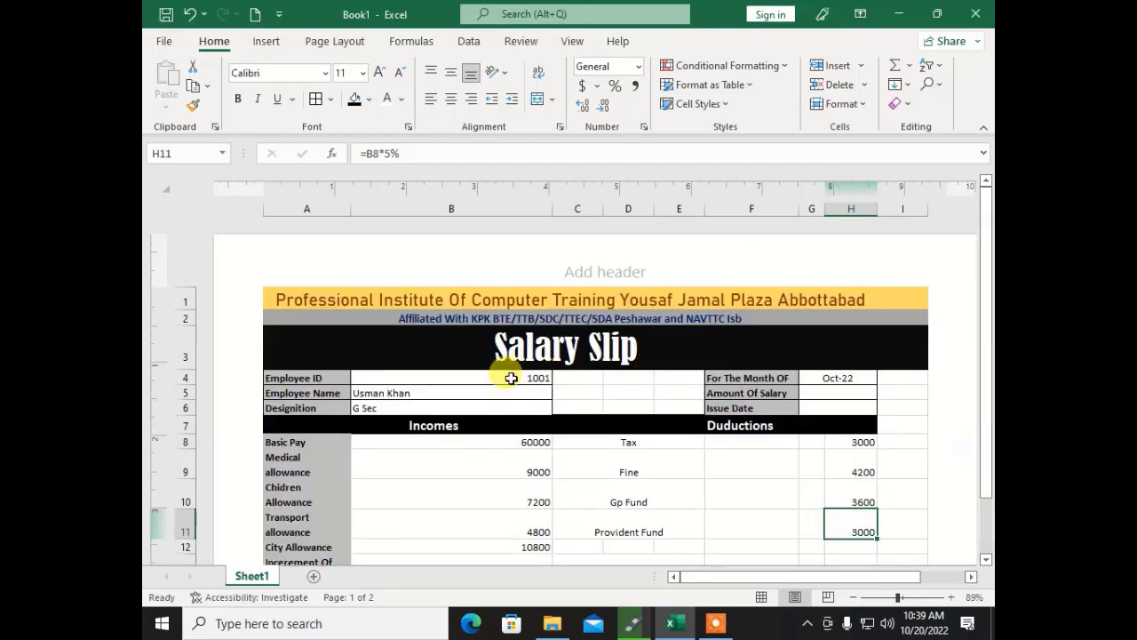
{"action": "left_click", "coordinate": [809, 395]}
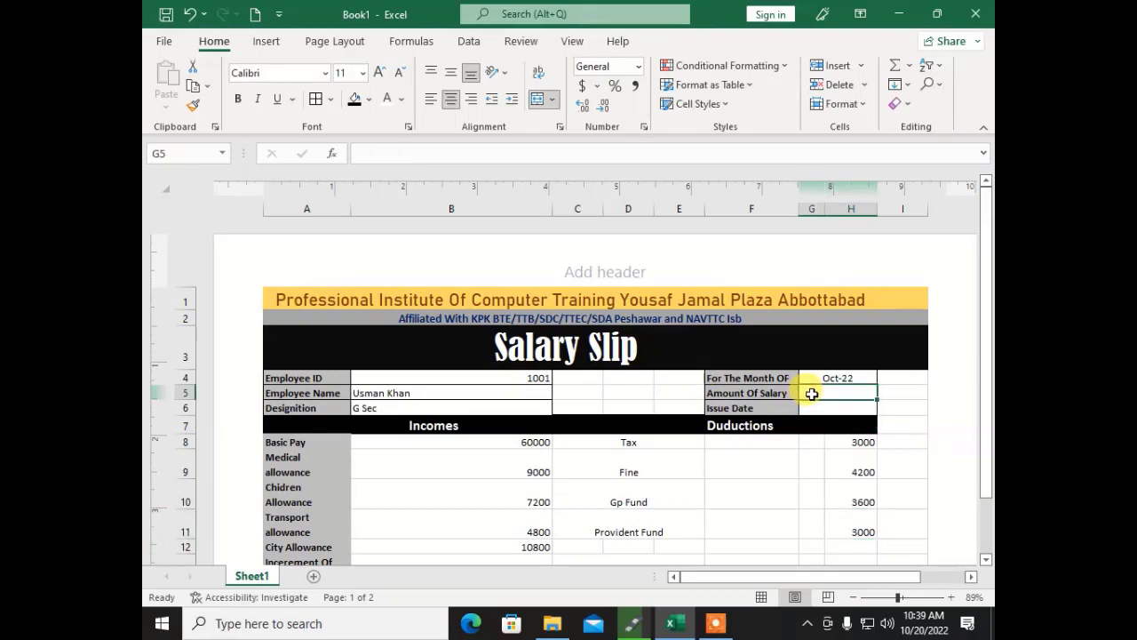
{"action": "scroll", "coordinate": [806, 388], "scroll_direction": "down", "scroll_amount": 1}
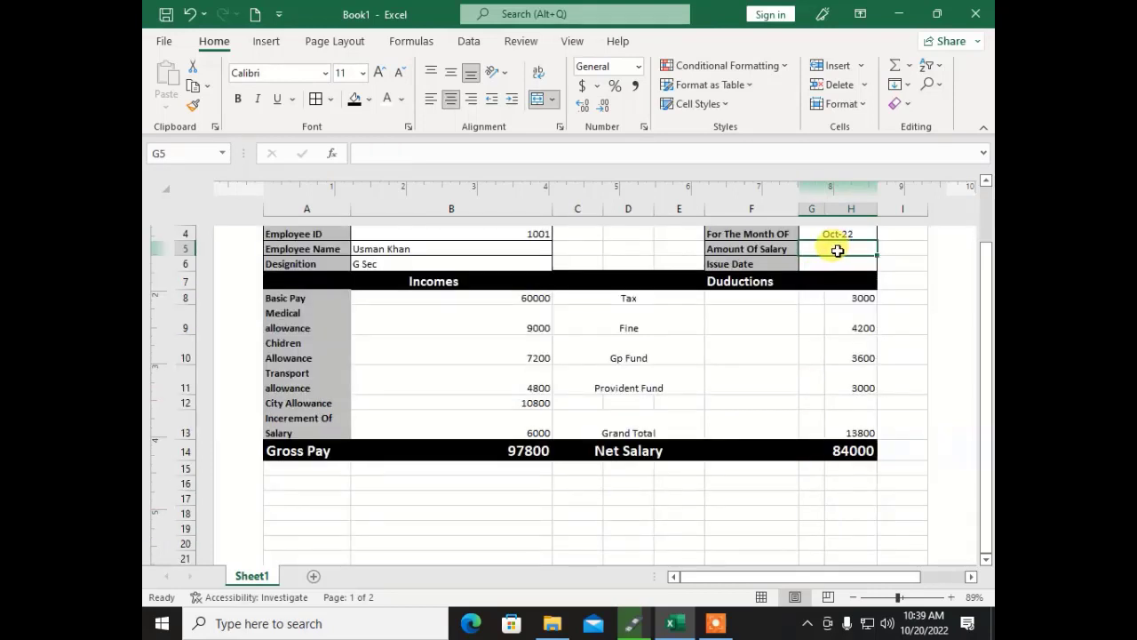
Step: Set Amount Of Salary to =H14 (84000) and enter the issue date 20/10/2022
{"action": "type", "text": "="}
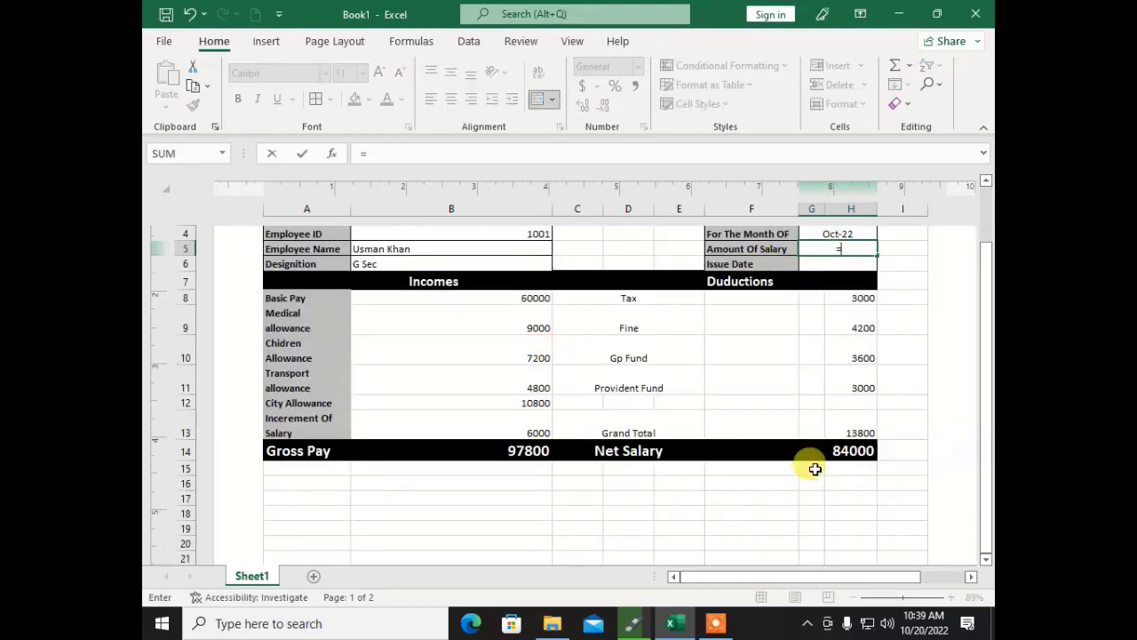
{"action": "left_click", "coordinate": [837, 449]}
{"action": "key", "text": "Return"}
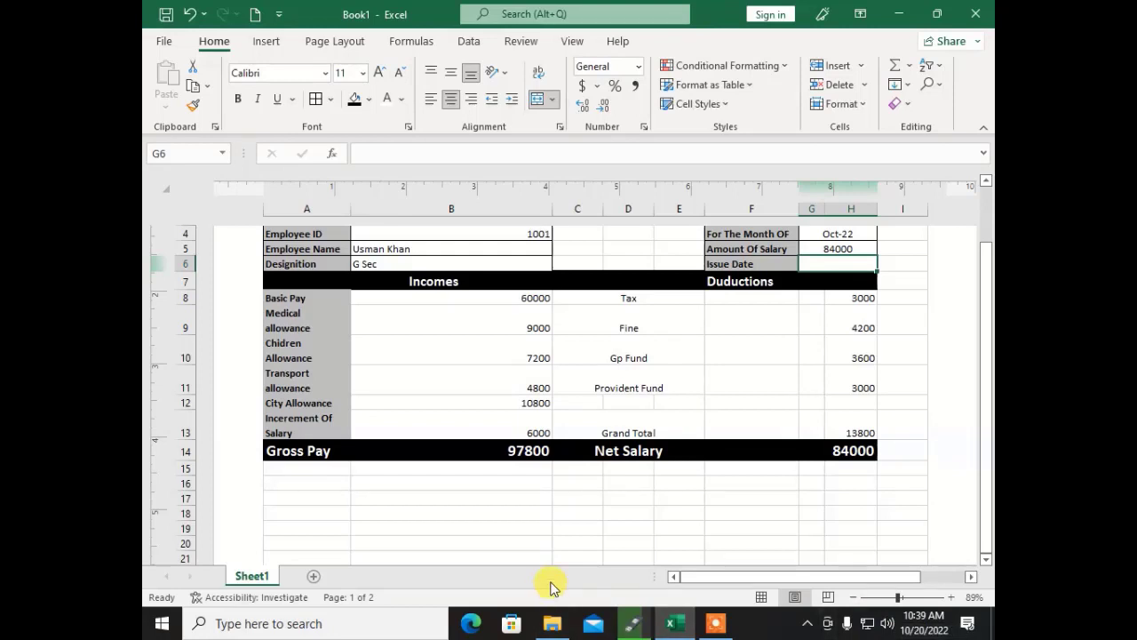
{"action": "type", "text": "10/2022"}
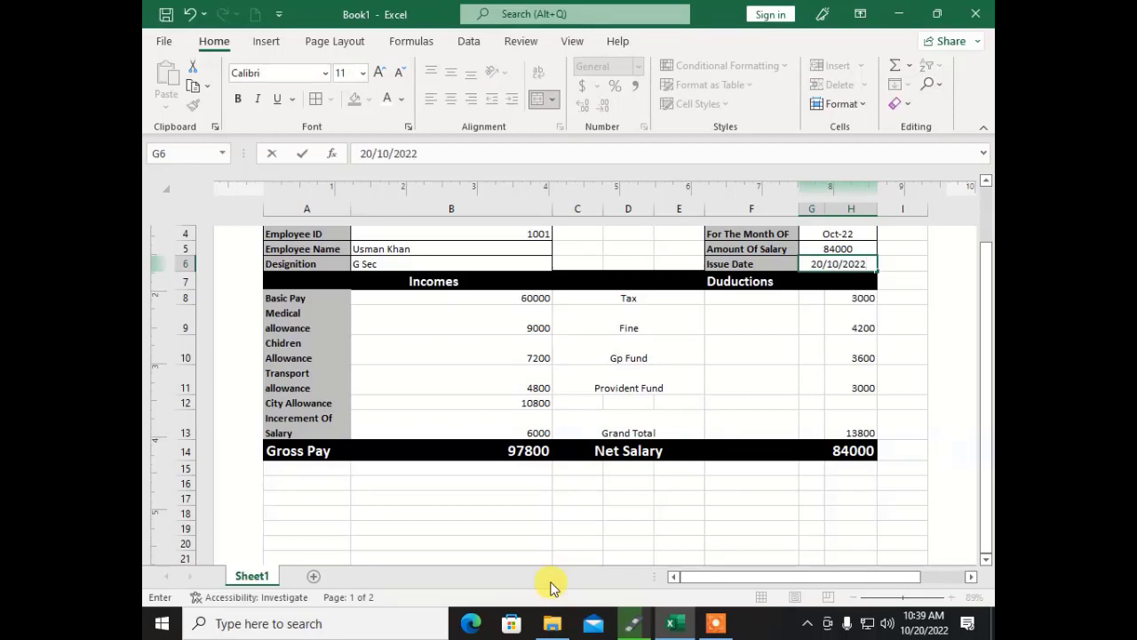
{"action": "key", "text": "Return"}
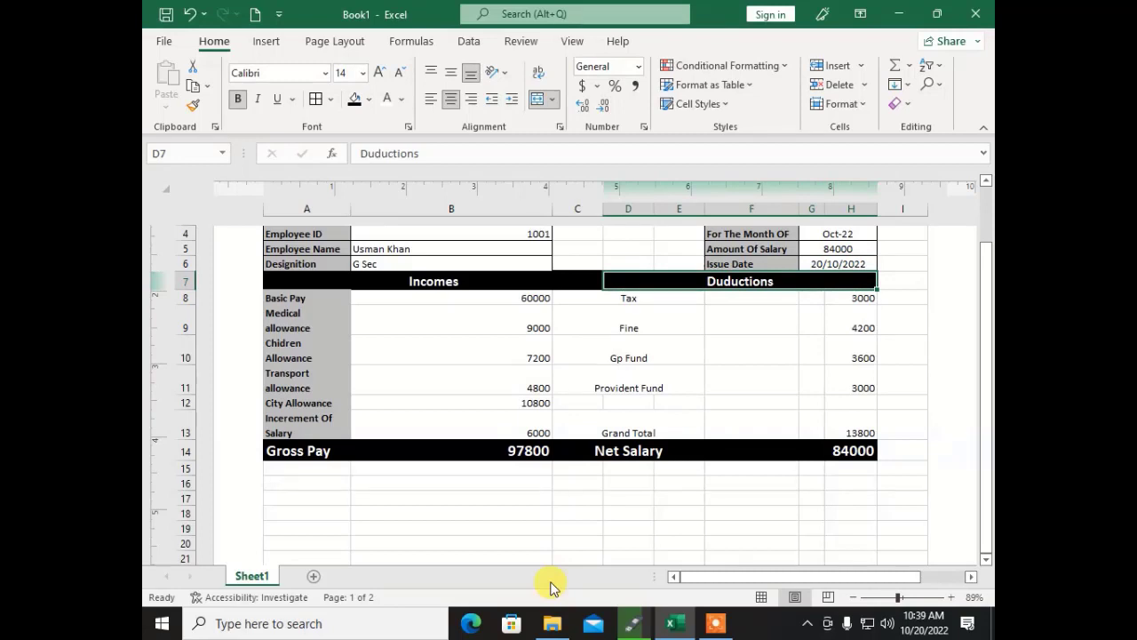
Step: Change Basic Pay in B8 to 70000, updating Gross Pay to 114100 and Net Salary to 98000
{"action": "left_click", "coordinate": [422, 300]}
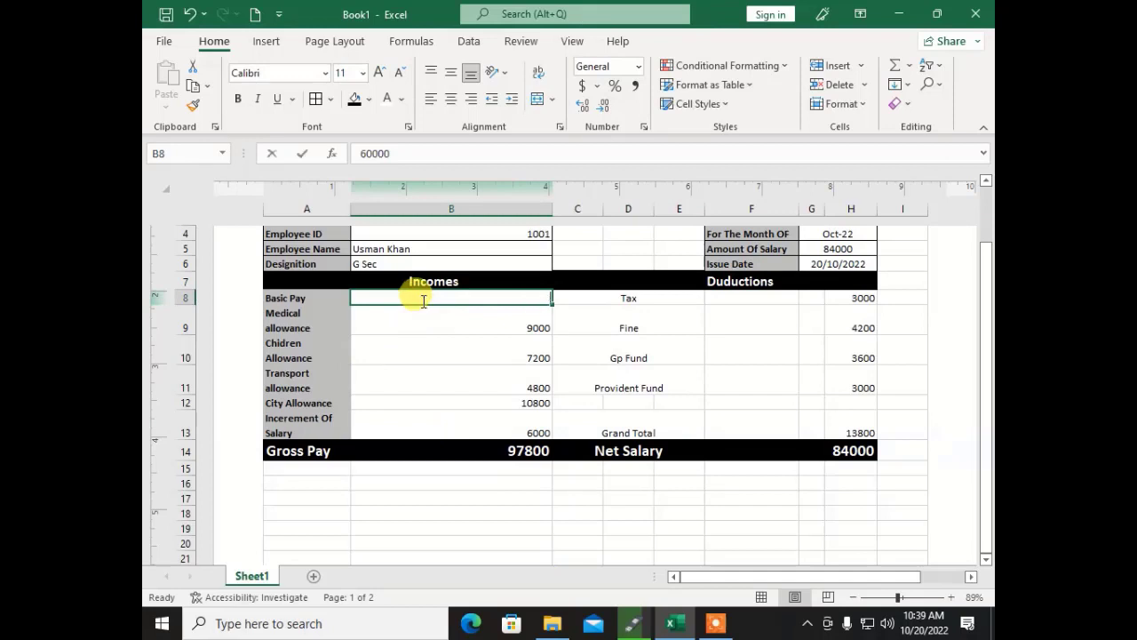
{"action": "type", "text": "700"}
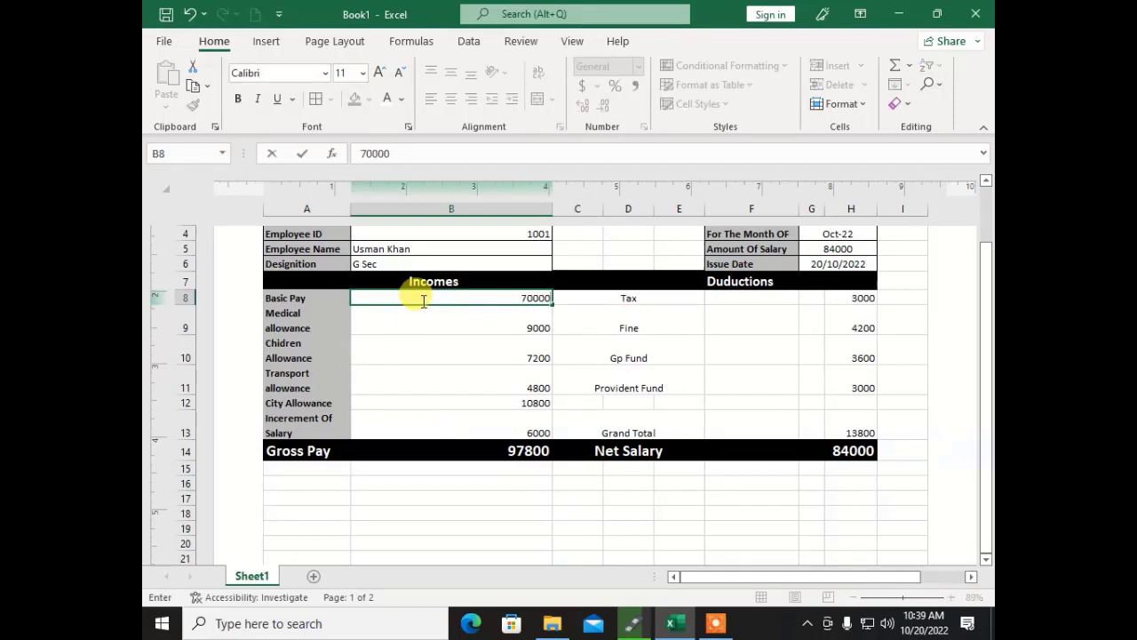
{"action": "key", "text": "Return"}
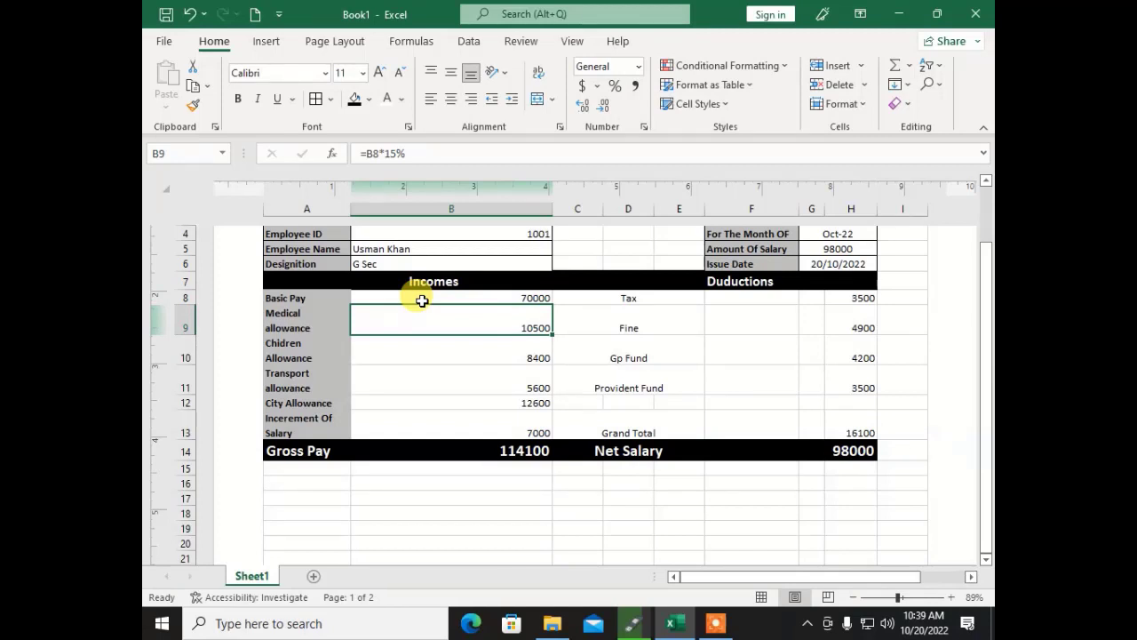
{"action": "left_click", "coordinate": [422, 300]}
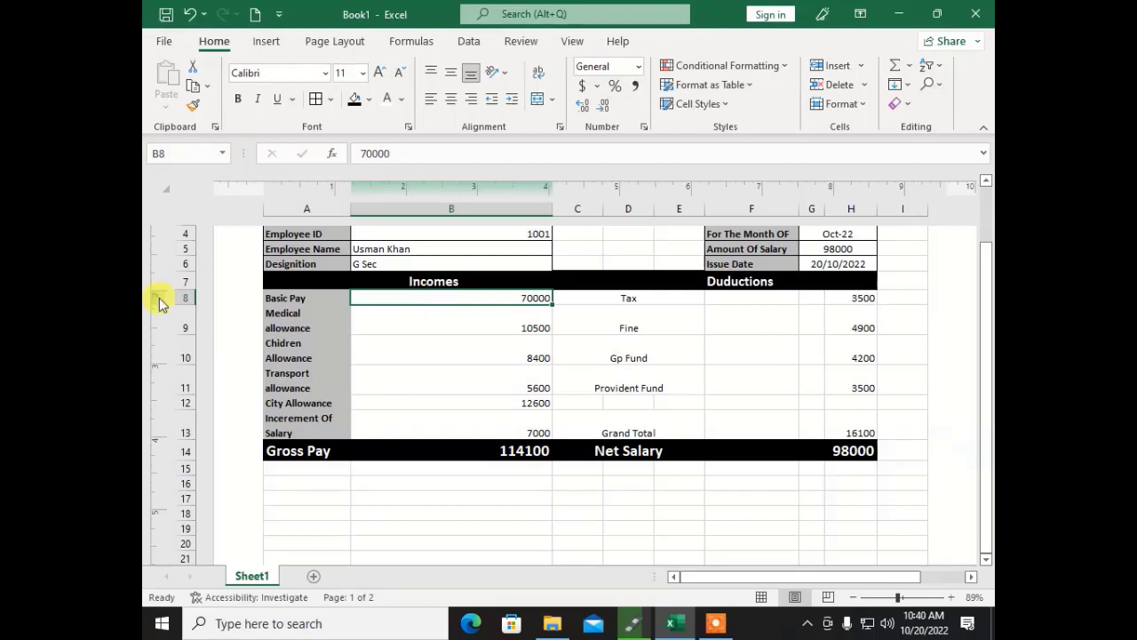
{"action": "scroll", "coordinate": [554, 413], "scroll_direction": "up", "scroll_amount": 3}
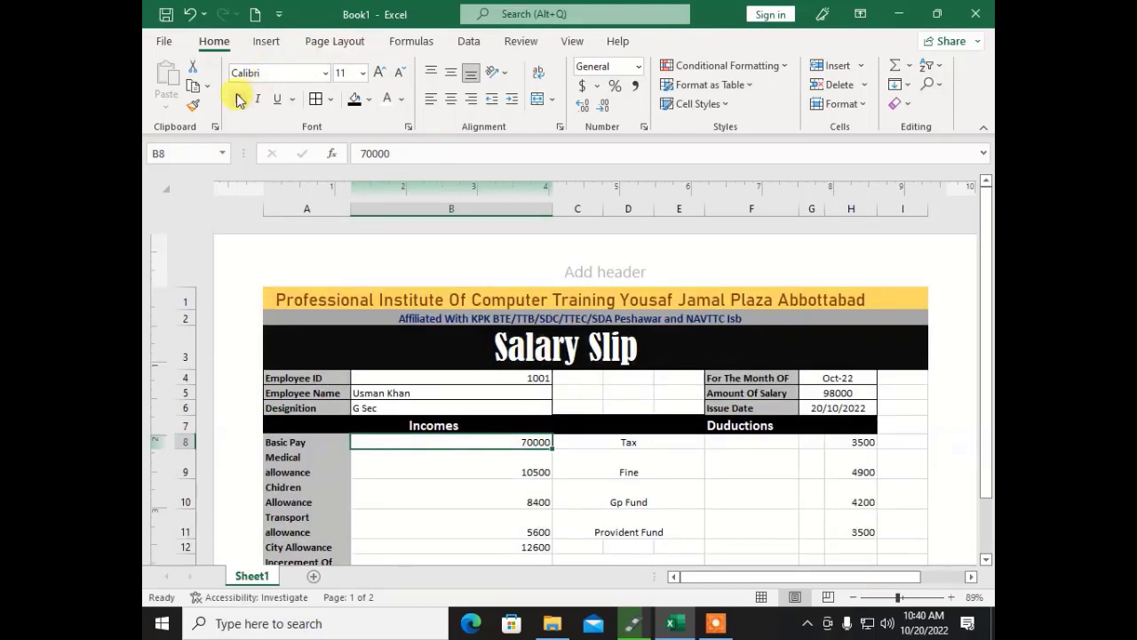
Step: Save the workbook as 'Salary' in the Documents folder
{"action": "left_click", "coordinate": [164, 41]}
{"action": "left_click", "coordinate": [194, 231]}
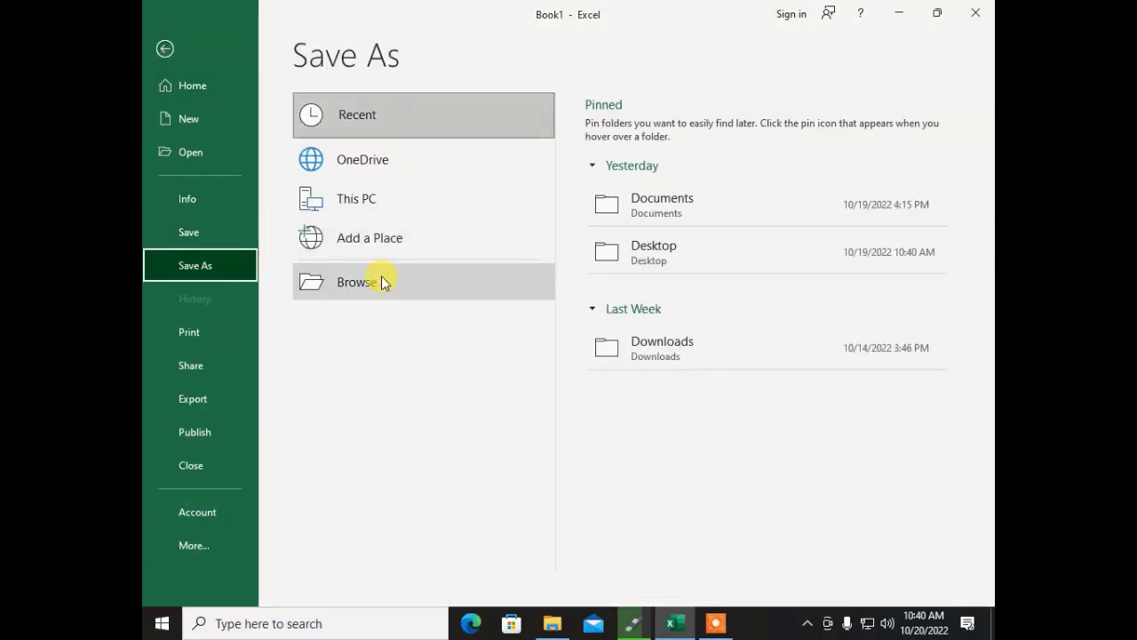
{"action": "left_click", "coordinate": [498, 293]}
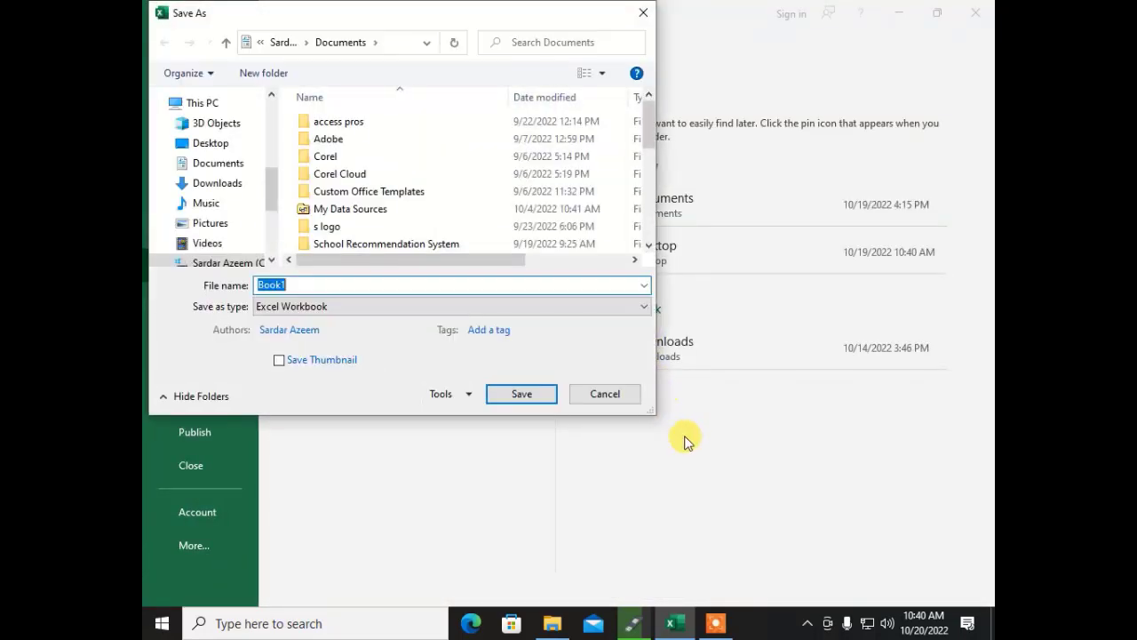
{"action": "type", "text": "Salary"}
{"action": "key", "text": "Return"}
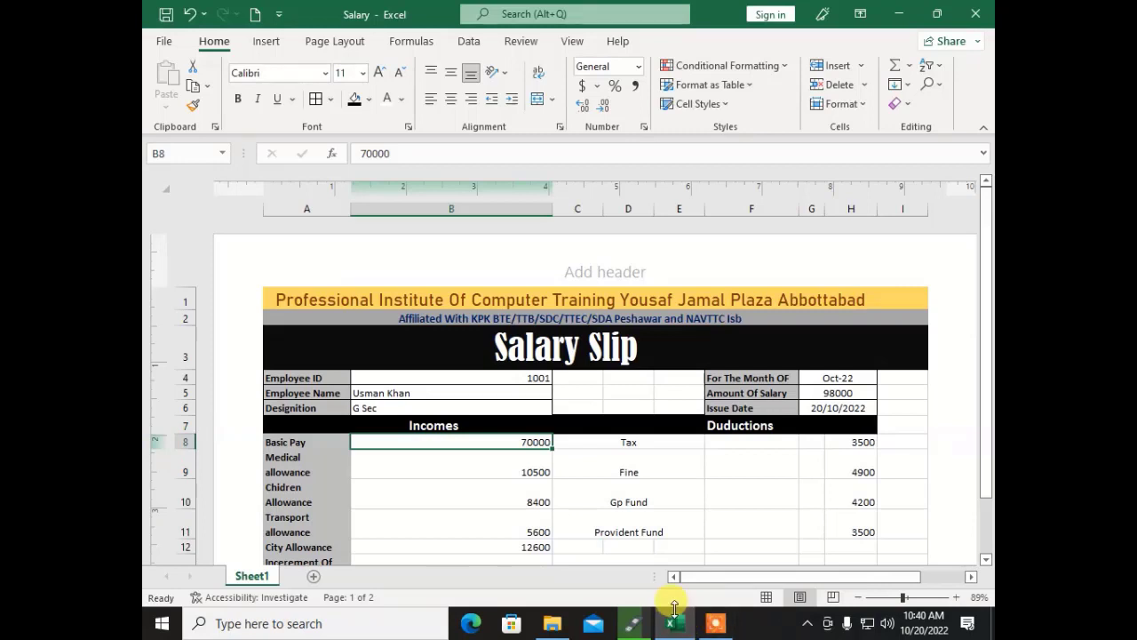
Step: Open the page header for editing, then return to the sheet
{"action": "left_click", "coordinate": [715, 623]}
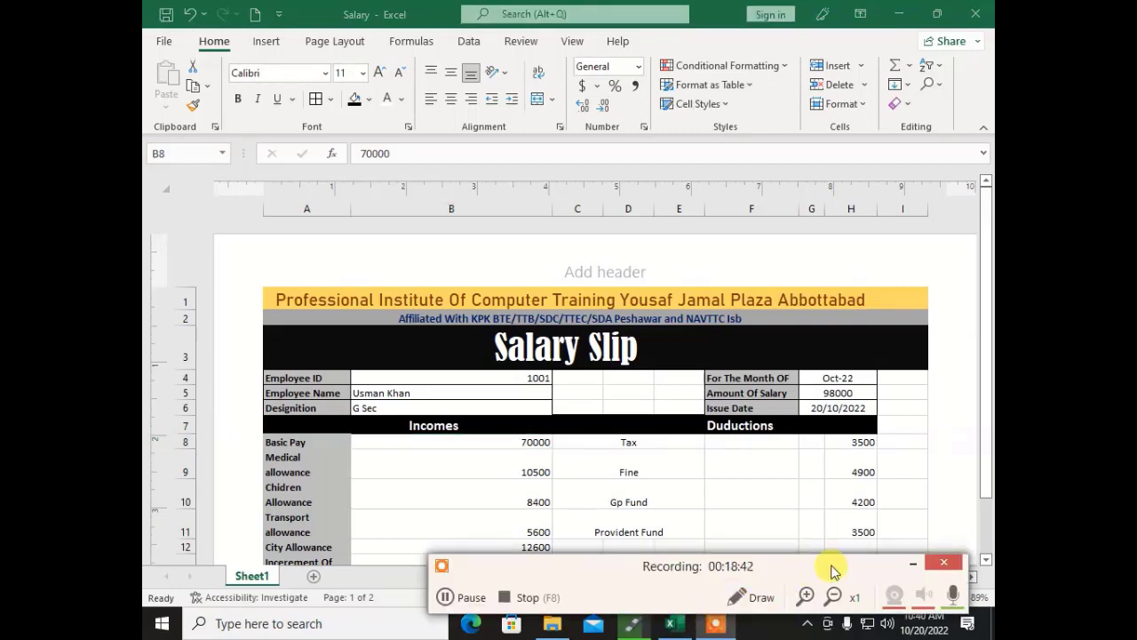
{"action": "left_click", "coordinate": [915, 566]}
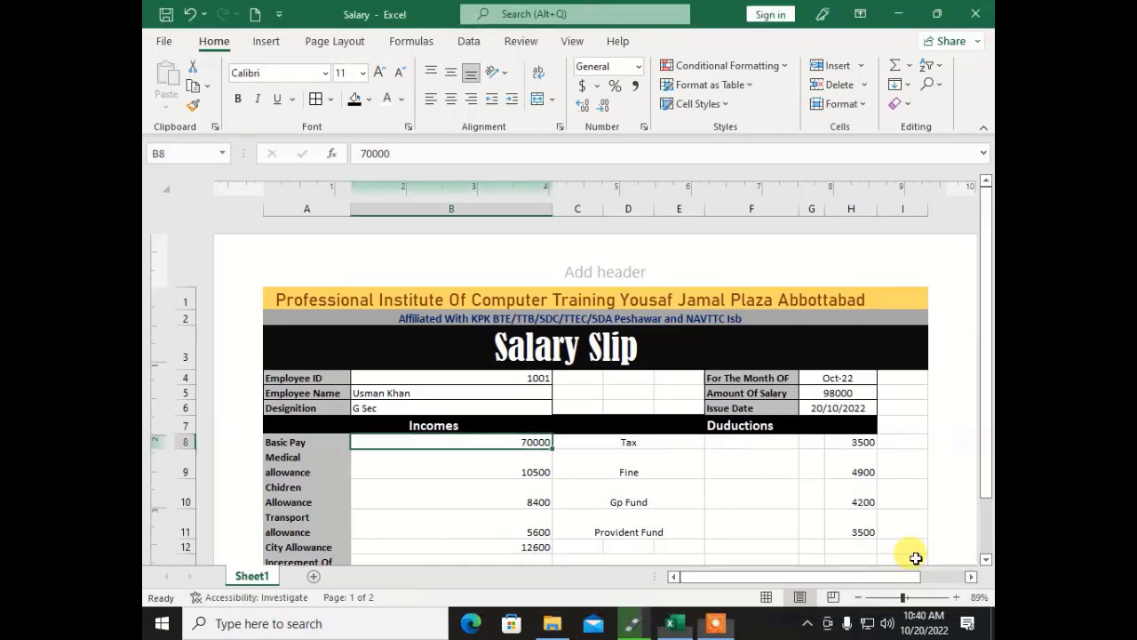
{"action": "left_click", "coordinate": [329, 272]}
{"action": "left_click", "coordinate": [410, 408]}
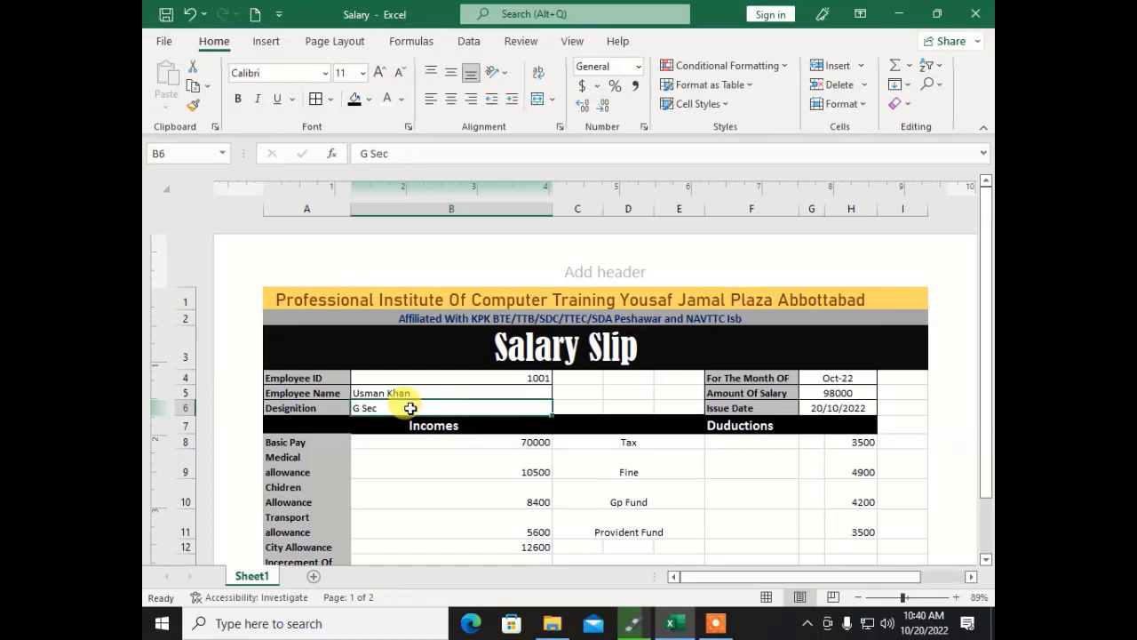
Step: Open the empty result workbook from the Documents folder
{"action": "left_click", "coordinate": [162, 47]}
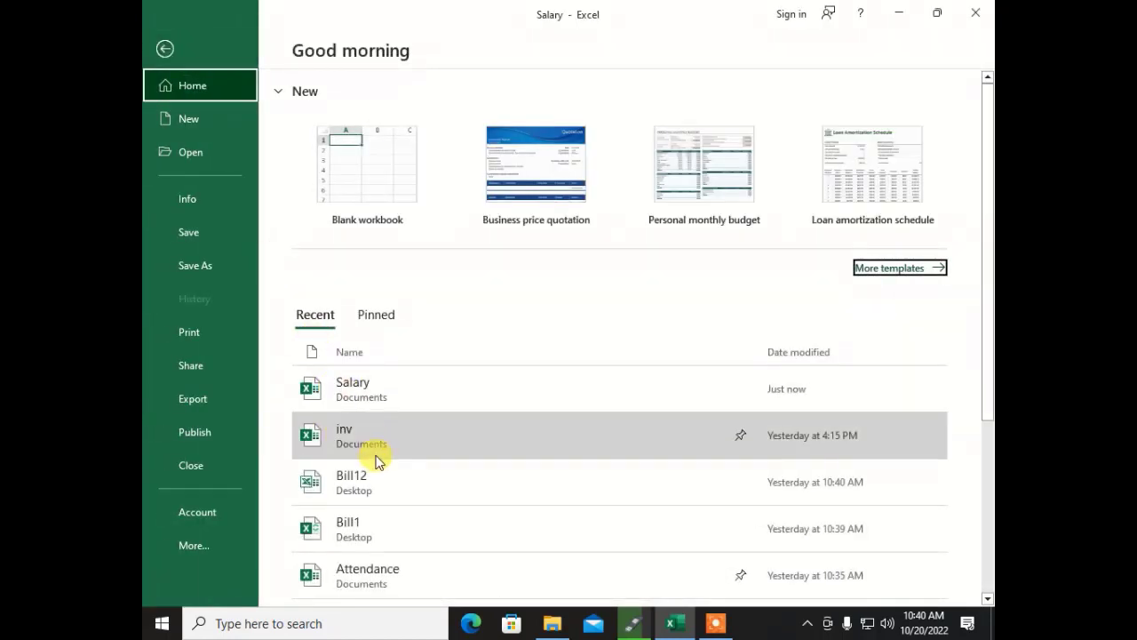
{"action": "scroll", "coordinate": [377, 477], "scroll_direction": "down", "scroll_amount": 5}
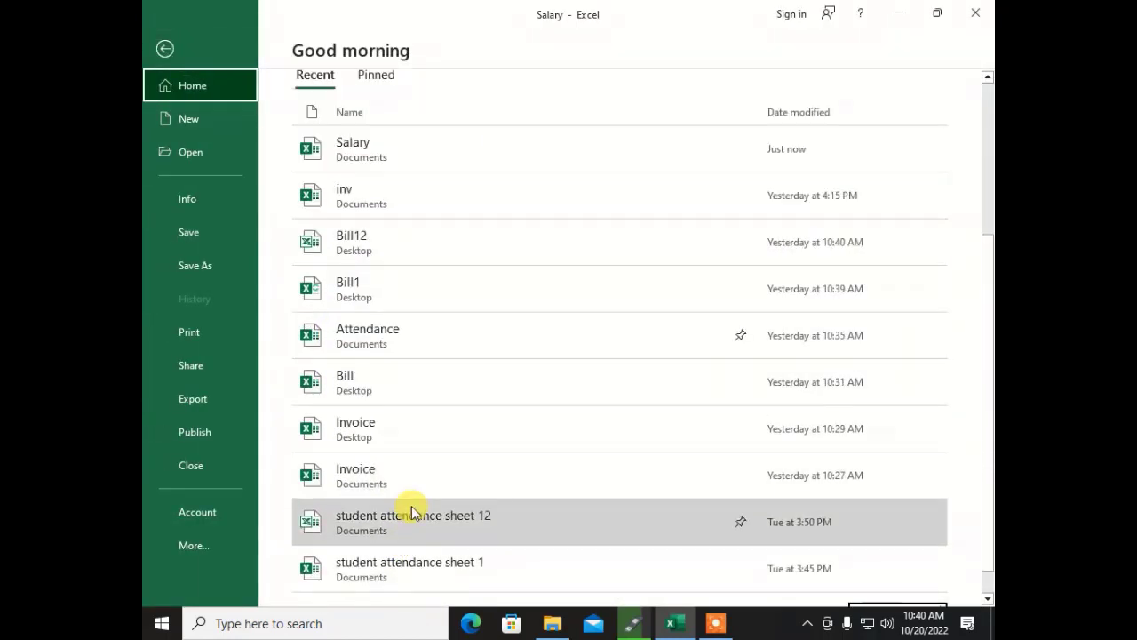
{"action": "scroll", "coordinate": [390, 497], "scroll_direction": "down", "scroll_amount": 1}
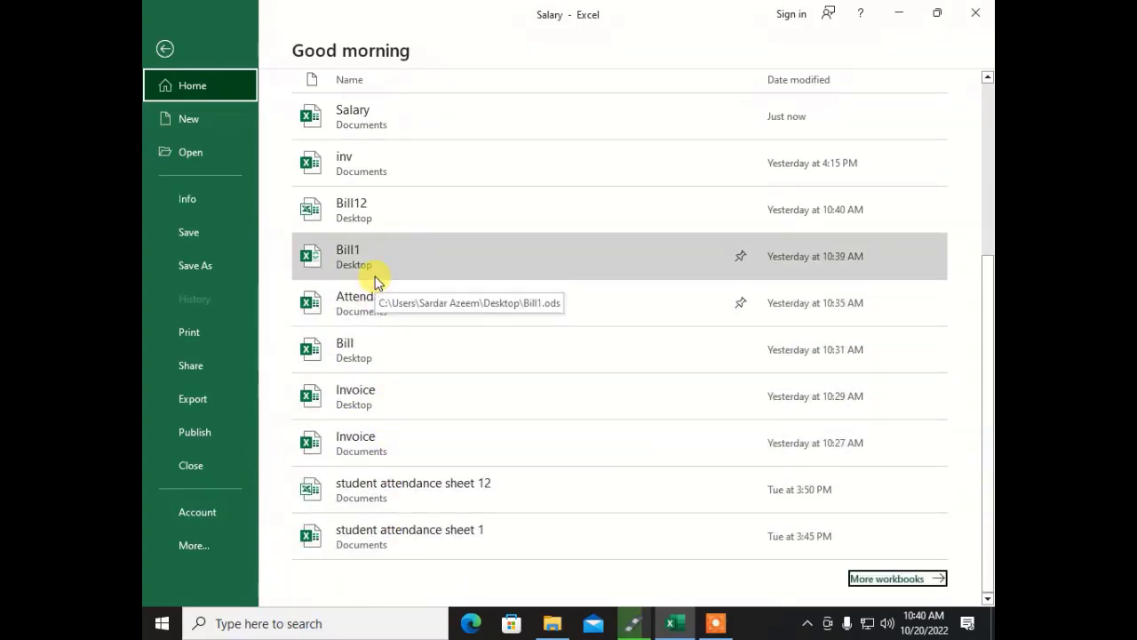
{"action": "scroll", "coordinate": [259, 236], "scroll_direction": "up", "scroll_amount": 3}
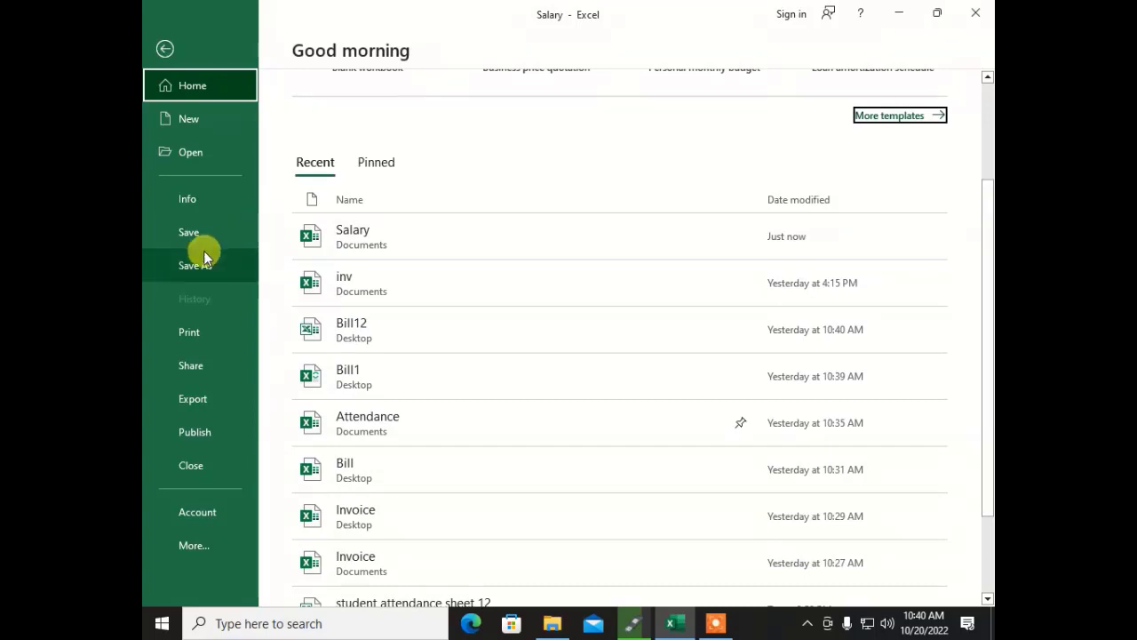
{"action": "left_click", "coordinate": [189, 154]}
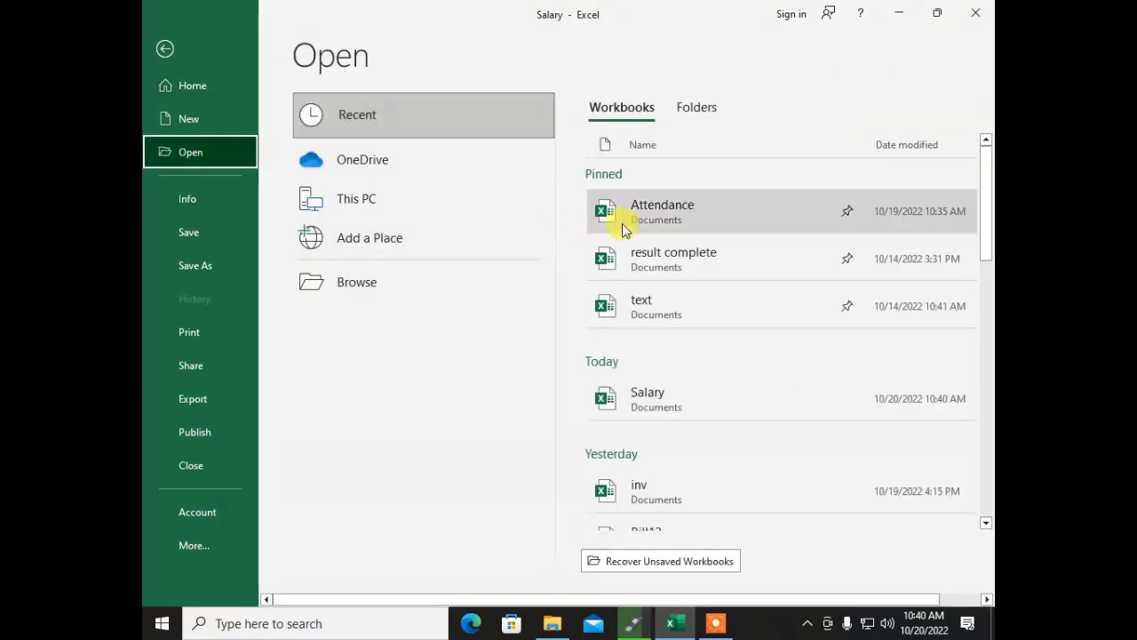
{"action": "left_click", "coordinate": [469, 282]}
{"action": "scroll", "coordinate": [382, 270], "scroll_direction": "down", "scroll_amount": 3}
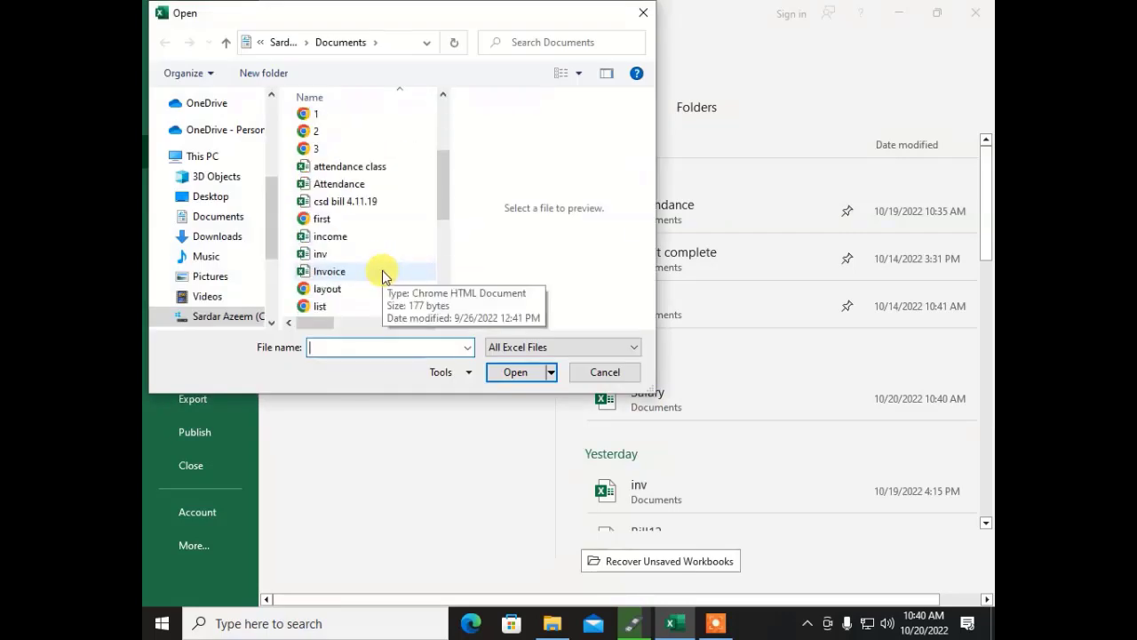
{"action": "scroll", "coordinate": [378, 256], "scroll_direction": "down", "scroll_amount": 1}
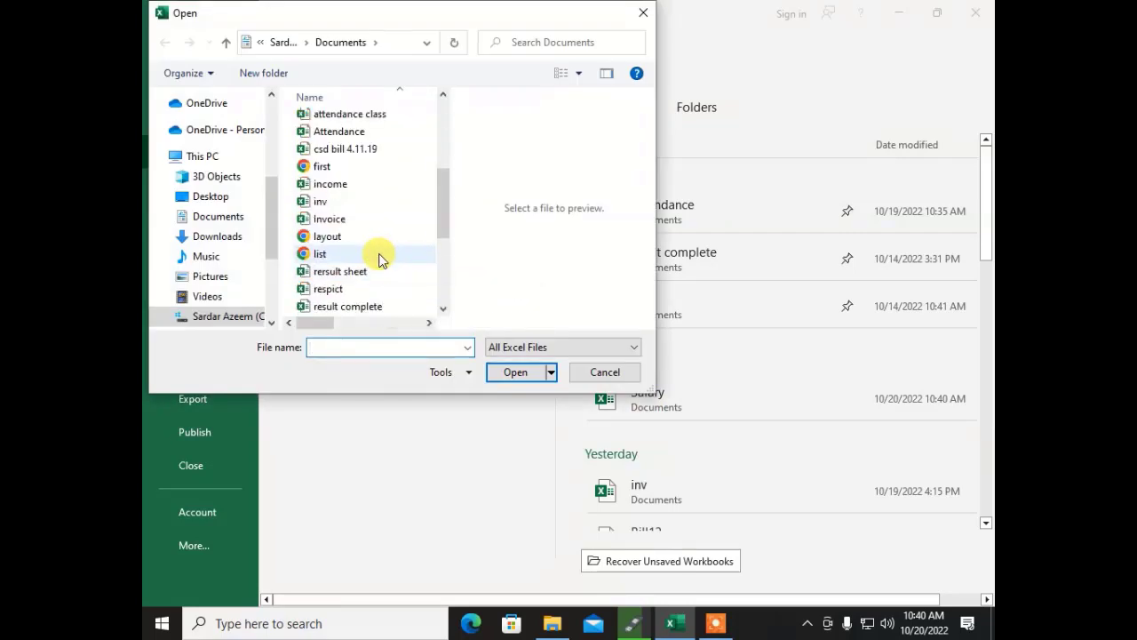
{"action": "scroll", "coordinate": [353, 229], "scroll_direction": "down", "scroll_amount": 2}
{"action": "double_click", "coordinate": [348, 219]}
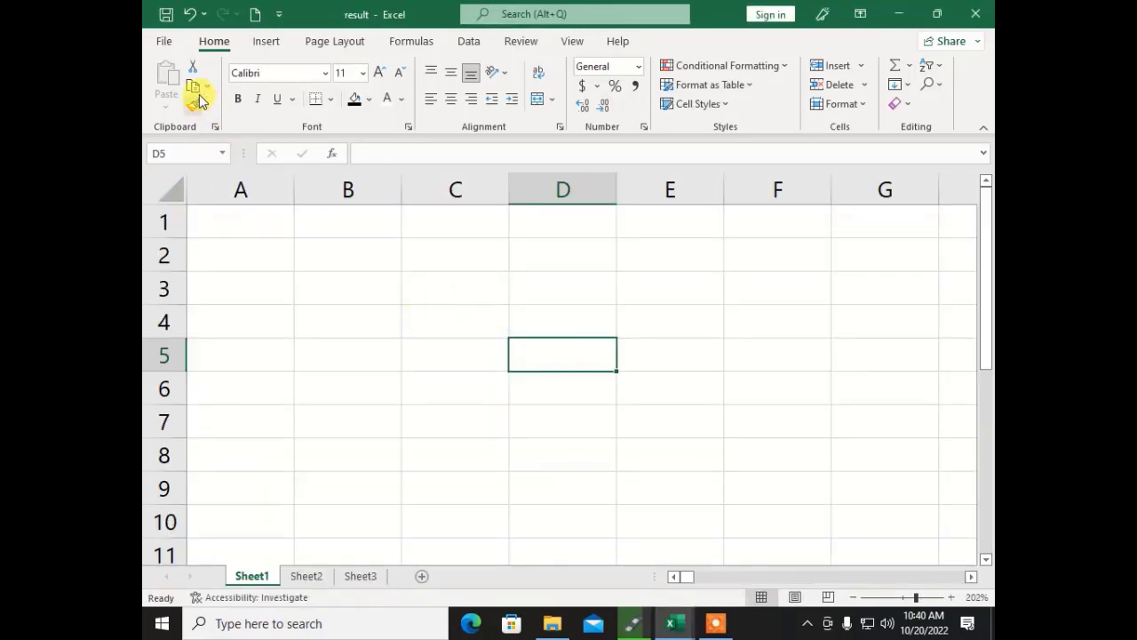
Step: Close the empty result workbook to return to the Salary slip
{"action": "left_click", "coordinate": [452, 322]}
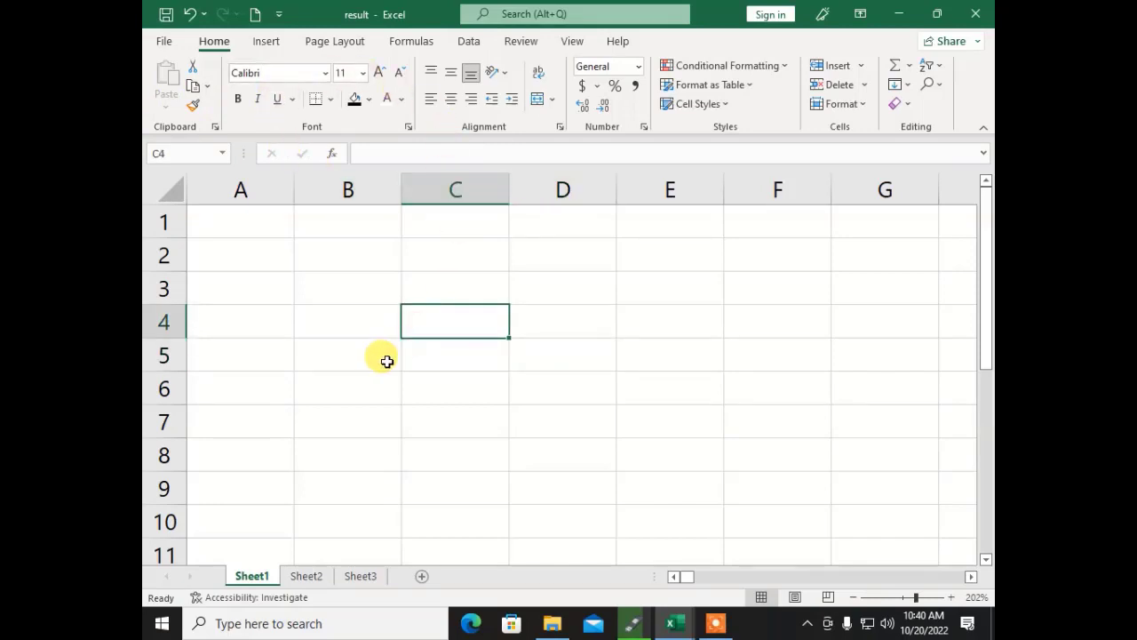
{"action": "left_click", "coordinate": [164, 42]}
{"action": "left_click", "coordinate": [192, 457]}
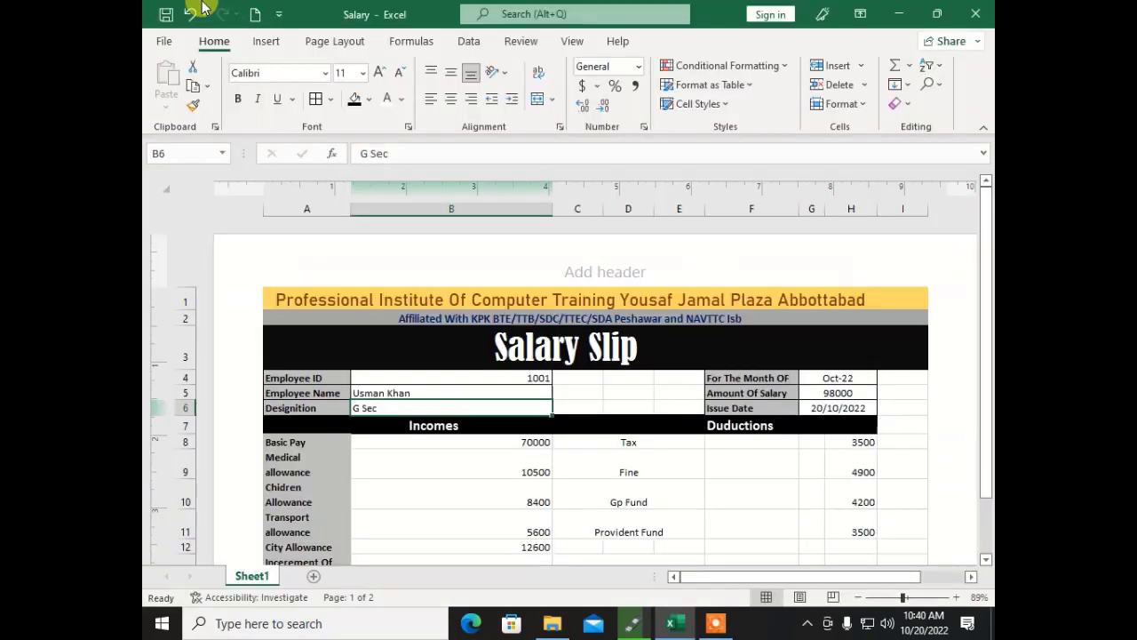
Step: Browse Documents and open the 'result complete' workbook
{"action": "left_click", "coordinate": [173, 42]}
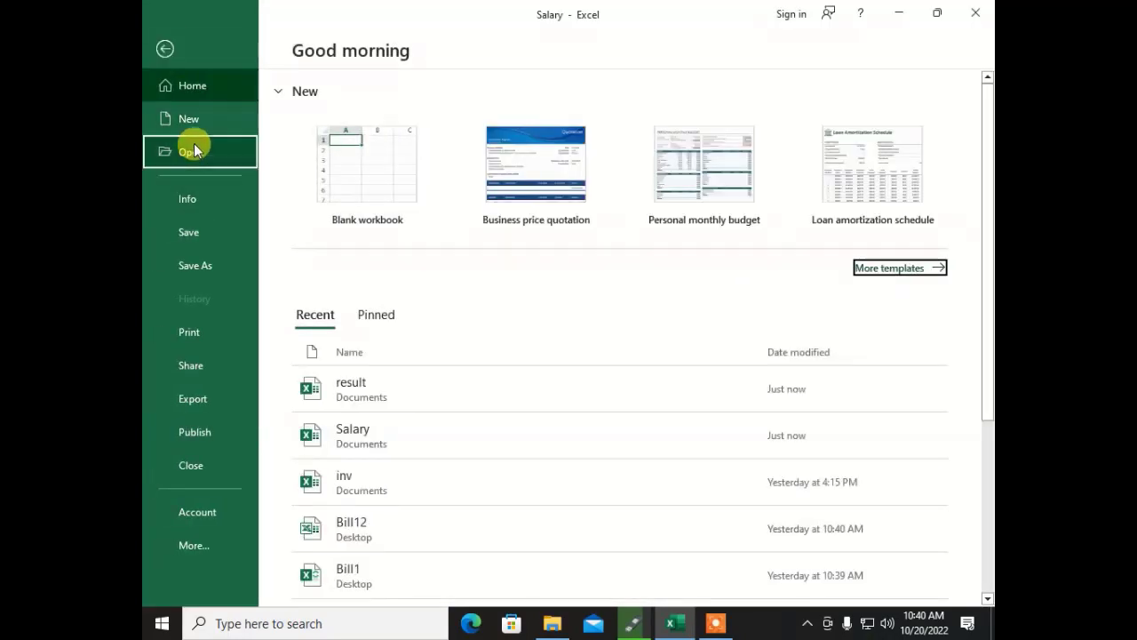
{"action": "left_click", "coordinate": [195, 149]}
{"action": "left_click", "coordinate": [393, 275]}
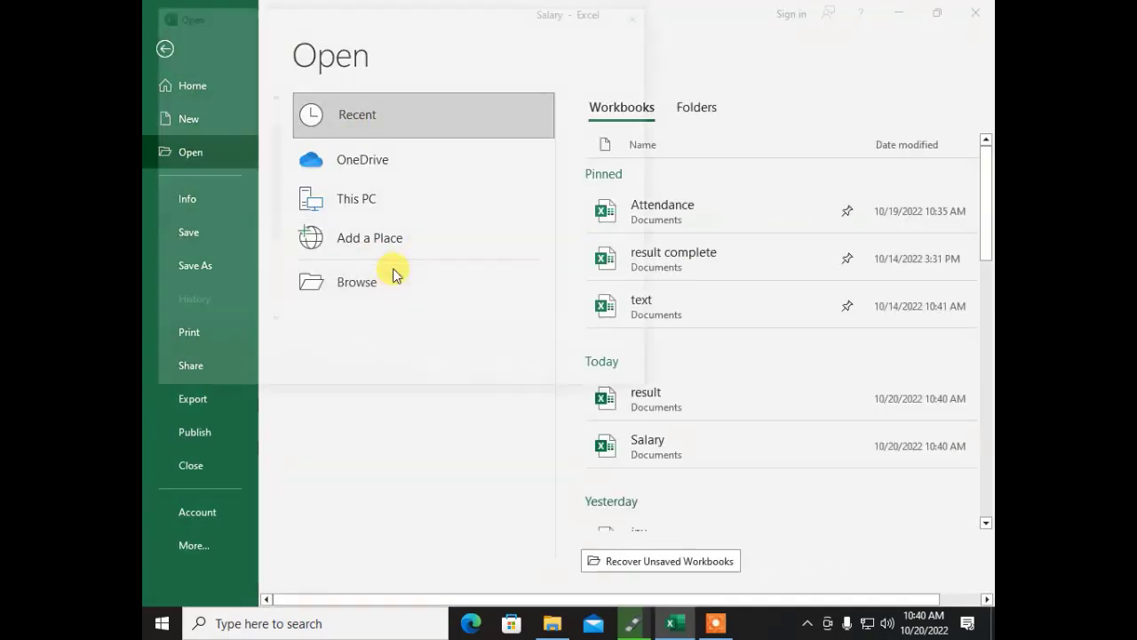
{"action": "left_click", "coordinate": [356, 263]}
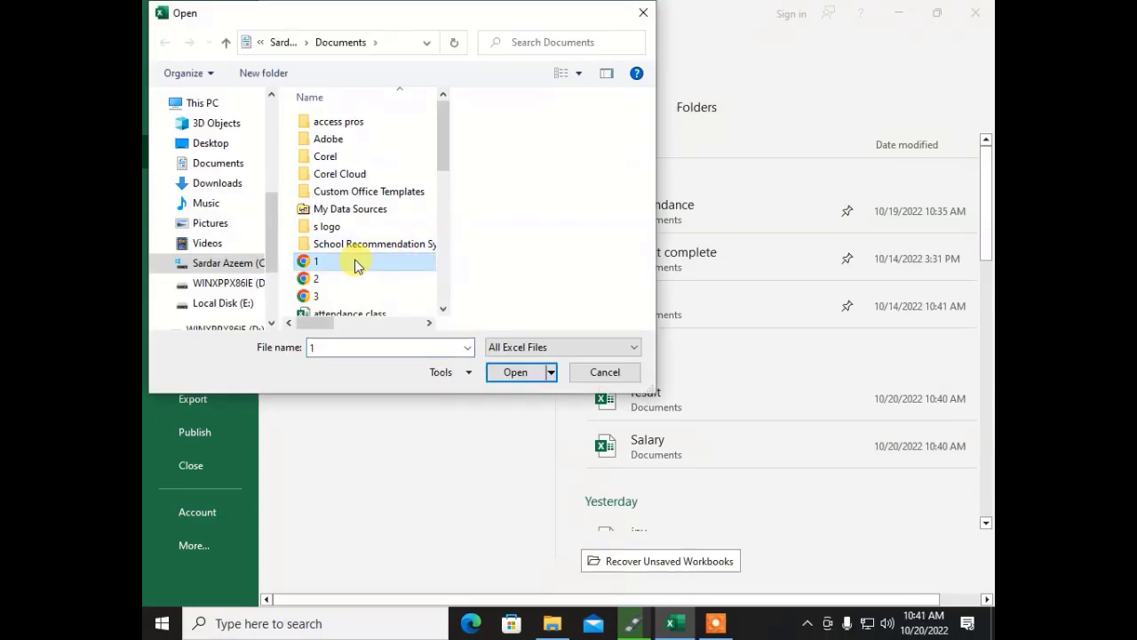
{"action": "key", "text": "r"}
{"action": "left_click", "coordinate": [338, 139]}
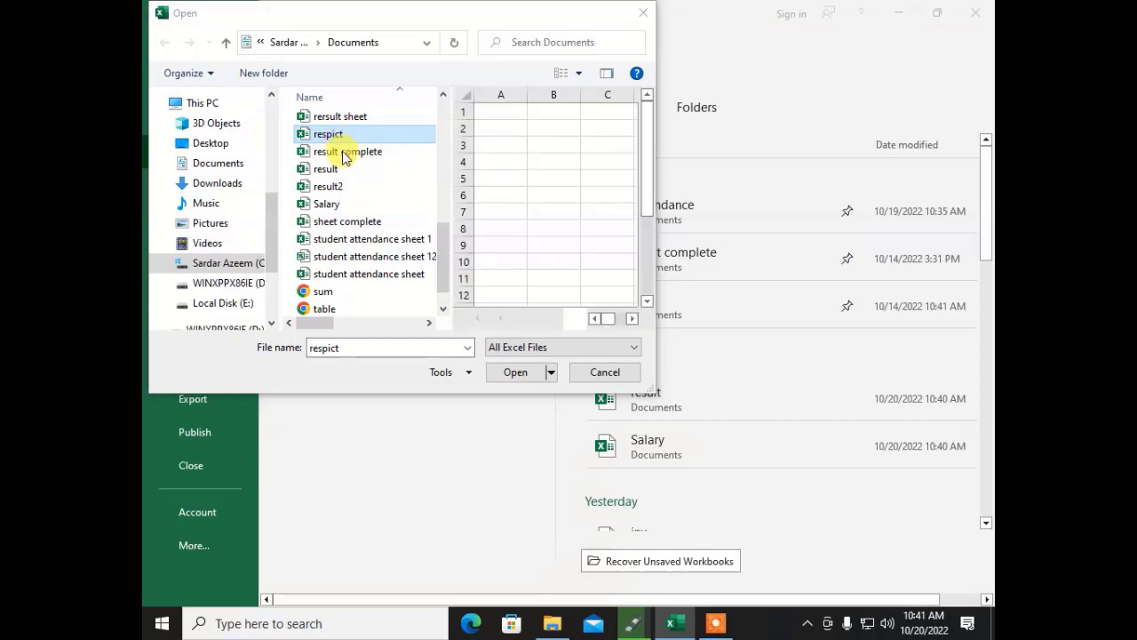
{"action": "left_click", "coordinate": [343, 152]}
{"action": "left_click", "coordinate": [342, 153]}
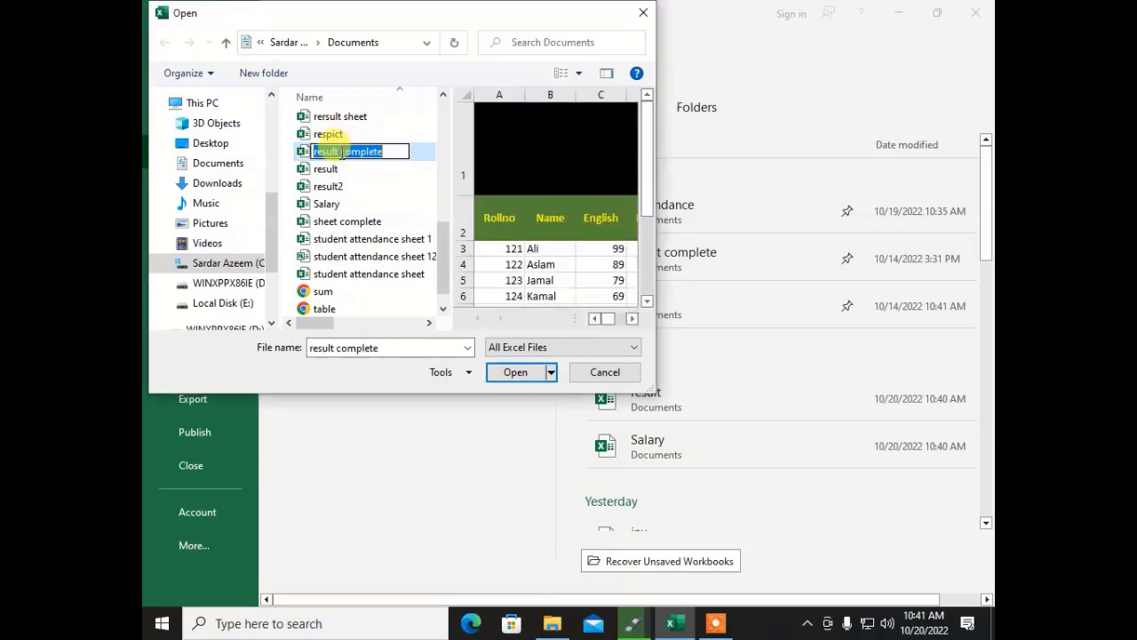
{"action": "key", "text": "Escape"}
{"action": "key", "text": "Escape"}
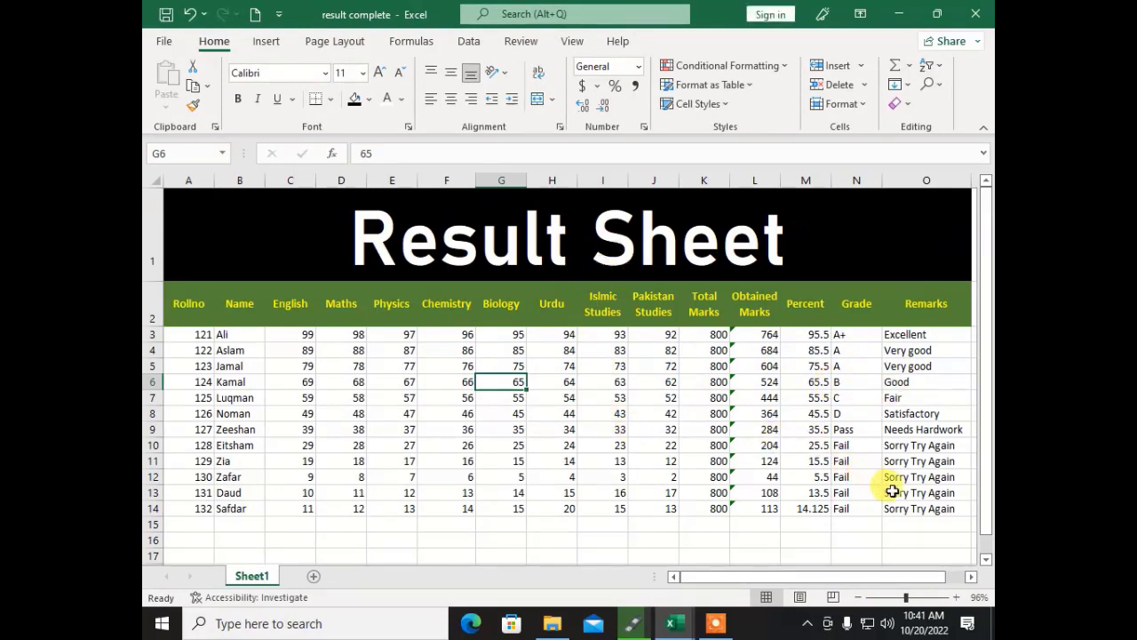
Step: Copy the Result Sheet table A1:O14 and paste it into a new Sheet2
{"action": "left_click_drag", "start_coordinate": [909, 507], "coordinate": [290, 242]}
{"action": "key", "text": "ctrl+c"}
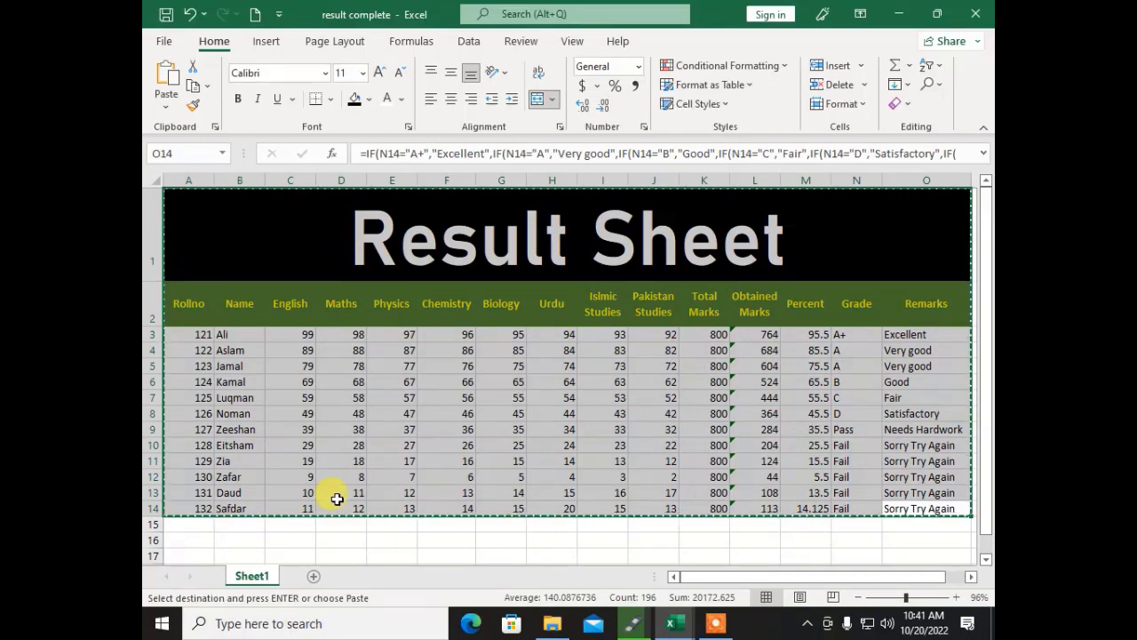
{"action": "left_click", "coordinate": [312, 576]}
{"action": "key", "text": "ctrl+v"}
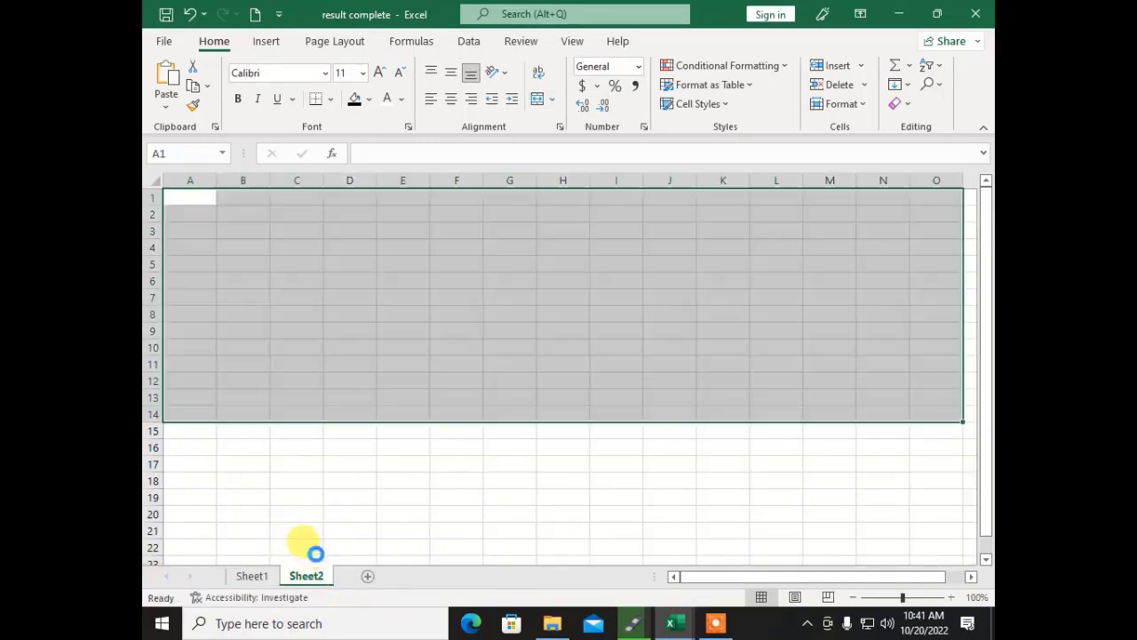
{"action": "left_click", "coordinate": [360, 461]}
Step: Unmerge the Result Sheet title on Sheet2 so it sits left-aligned
{"action": "left_click", "coordinate": [262, 251]}
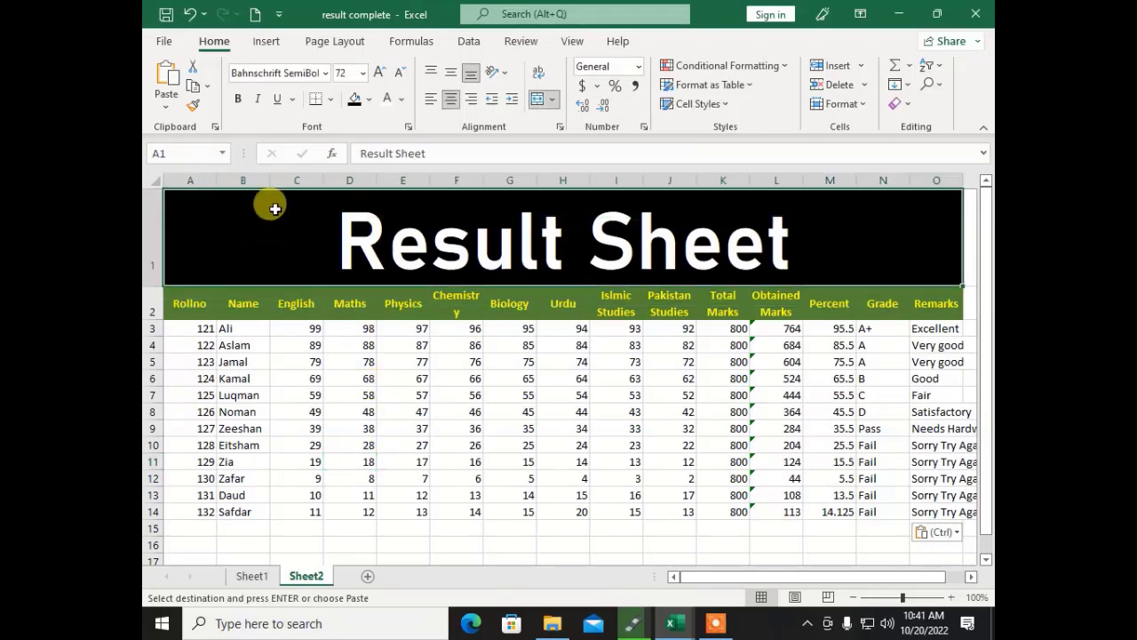
{"action": "key", "text": "Escape"}
{"action": "left_click", "coordinate": [537, 98]}
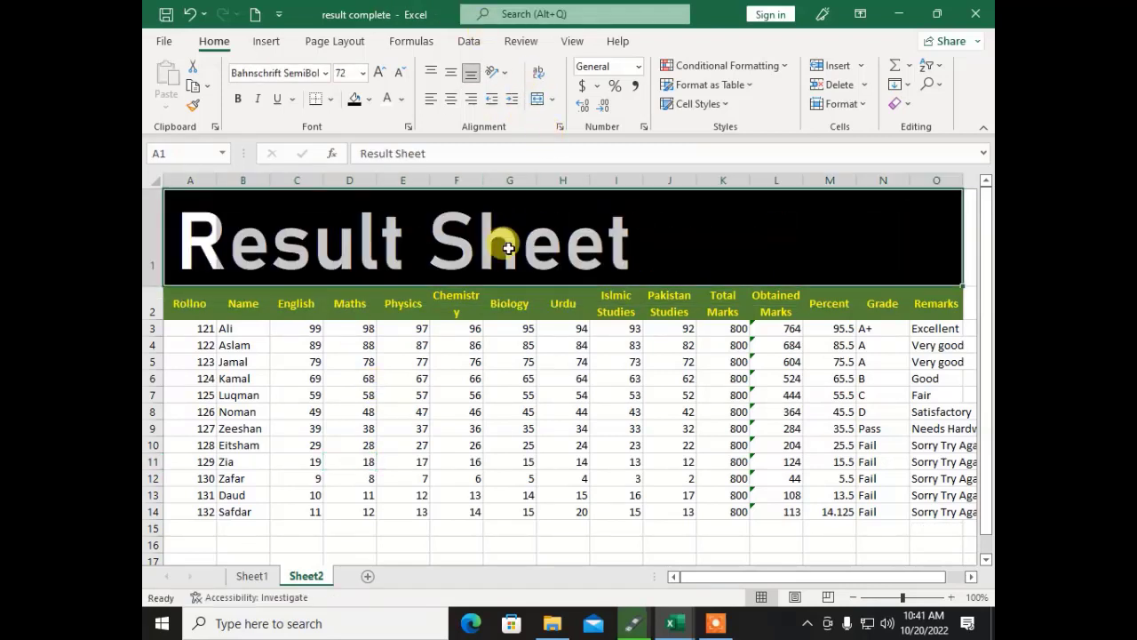
{"action": "left_click", "coordinate": [466, 306]}
{"action": "left_click", "coordinate": [342, 361]}
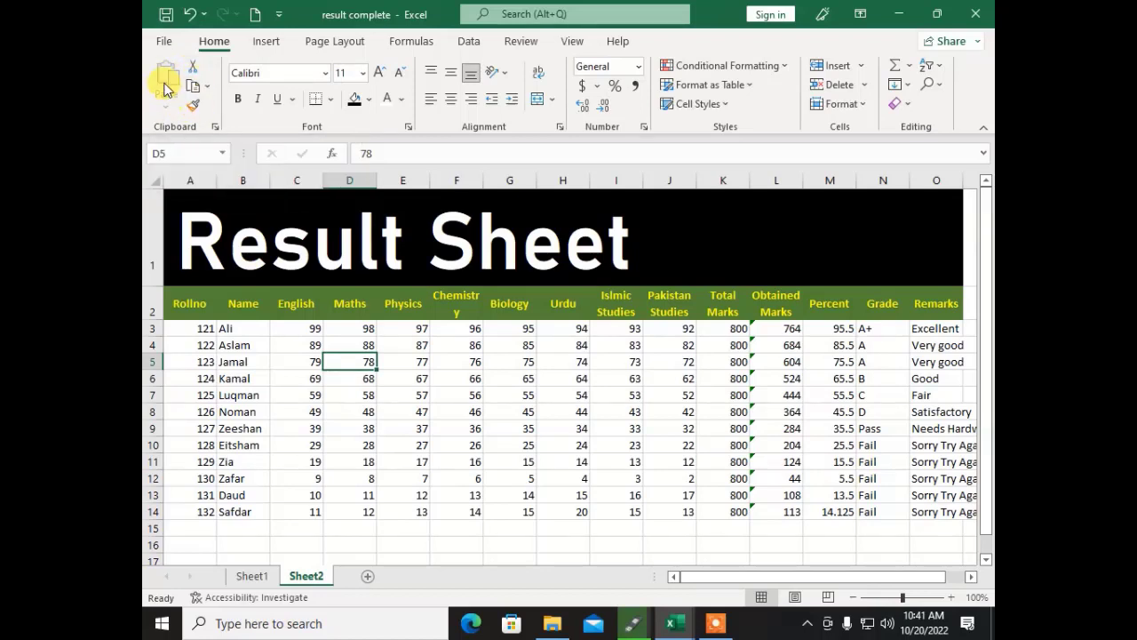
{"action": "left_click", "coordinate": [351, 334]}
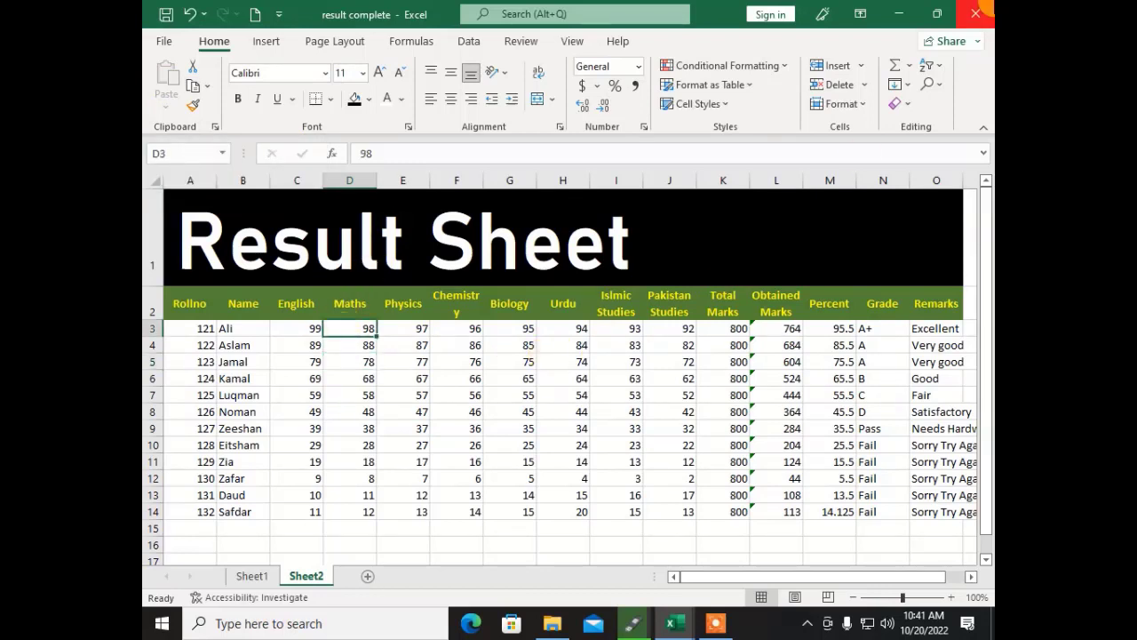
Step: Copy the subject marks C3:J14 and paste them at A1 of a new Sheet3
{"action": "mouse_move", "coordinate": [279, 326]}
{"action": "left_mouse_down"}
{"action": "mouse_move", "coordinate": [612, 358]}
{"action": "mouse_move", "coordinate": [657, 406]}
{"action": "mouse_move", "coordinate": [662, 514]}
{"action": "left_mouse_up"}
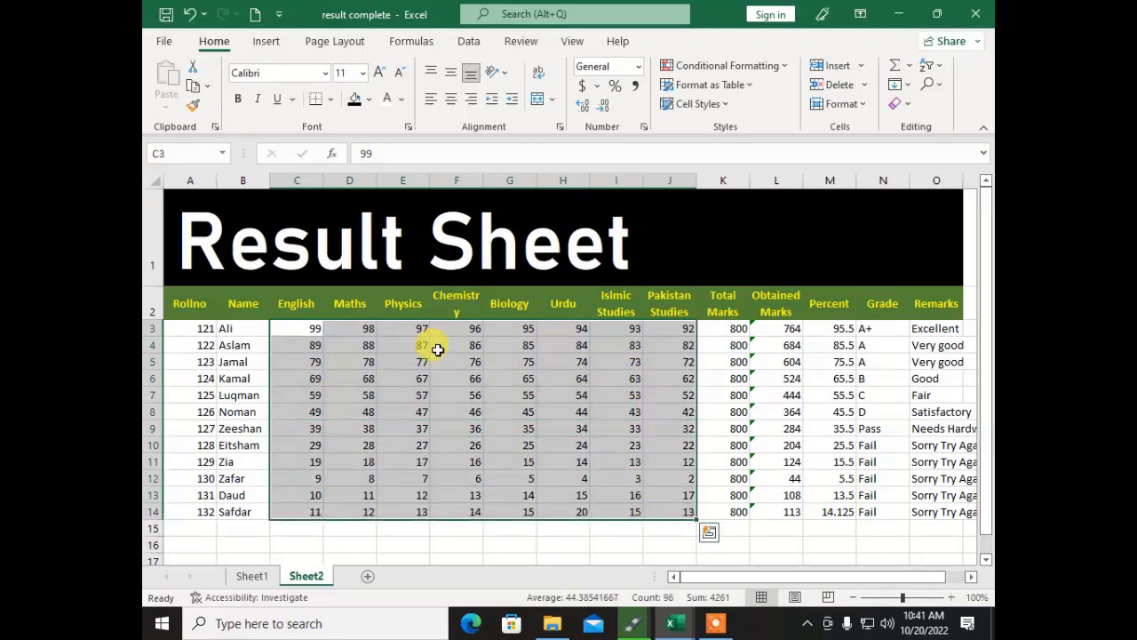
{"action": "left_click", "coordinate": [195, 89]}
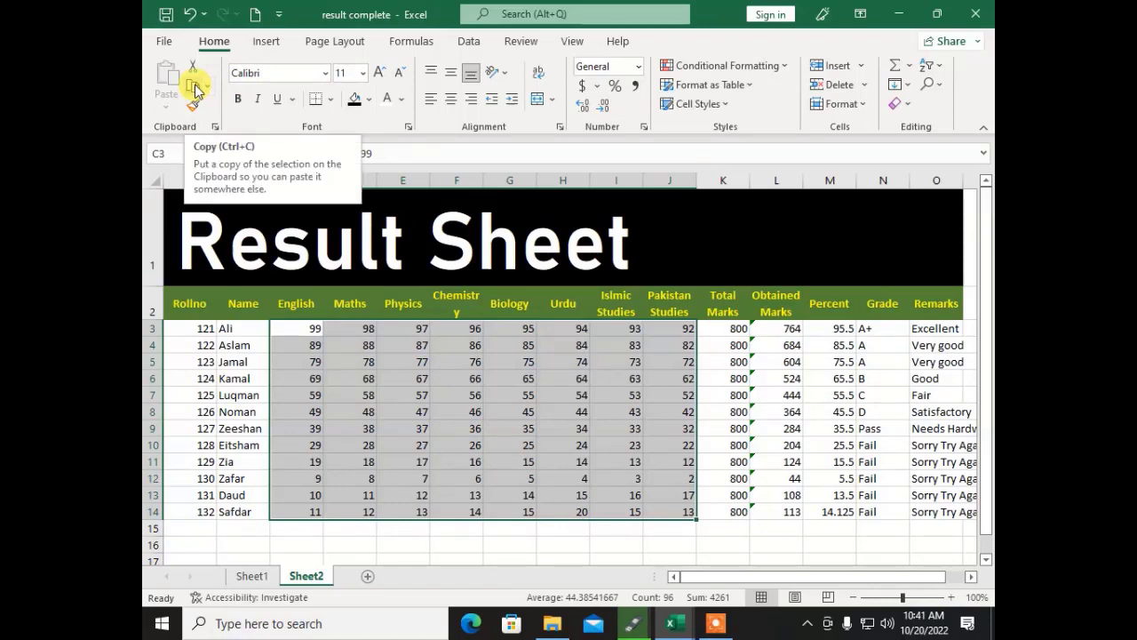
{"action": "left_click", "coordinate": [195, 89]}
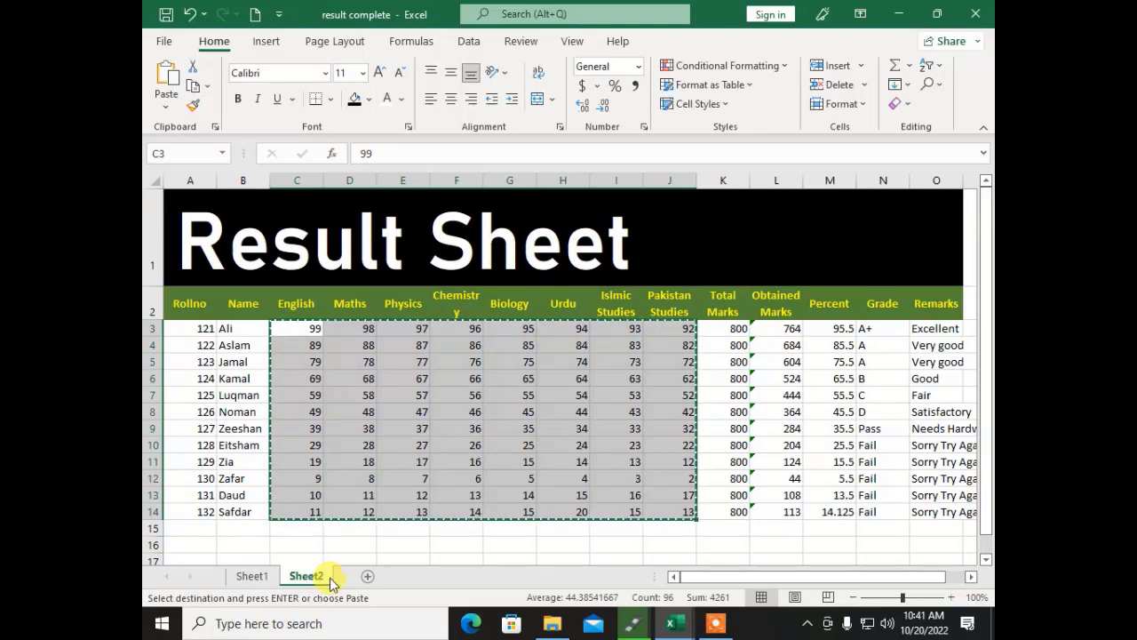
{"action": "left_click", "coordinate": [363, 575]}
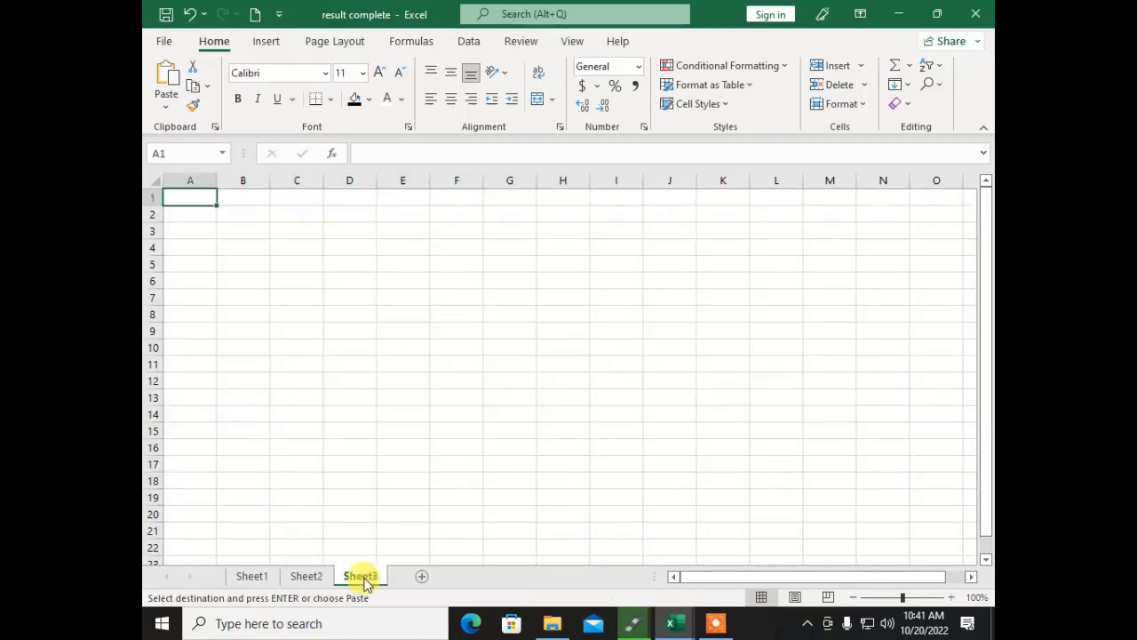
{"action": "left_click", "coordinate": [168, 77]}
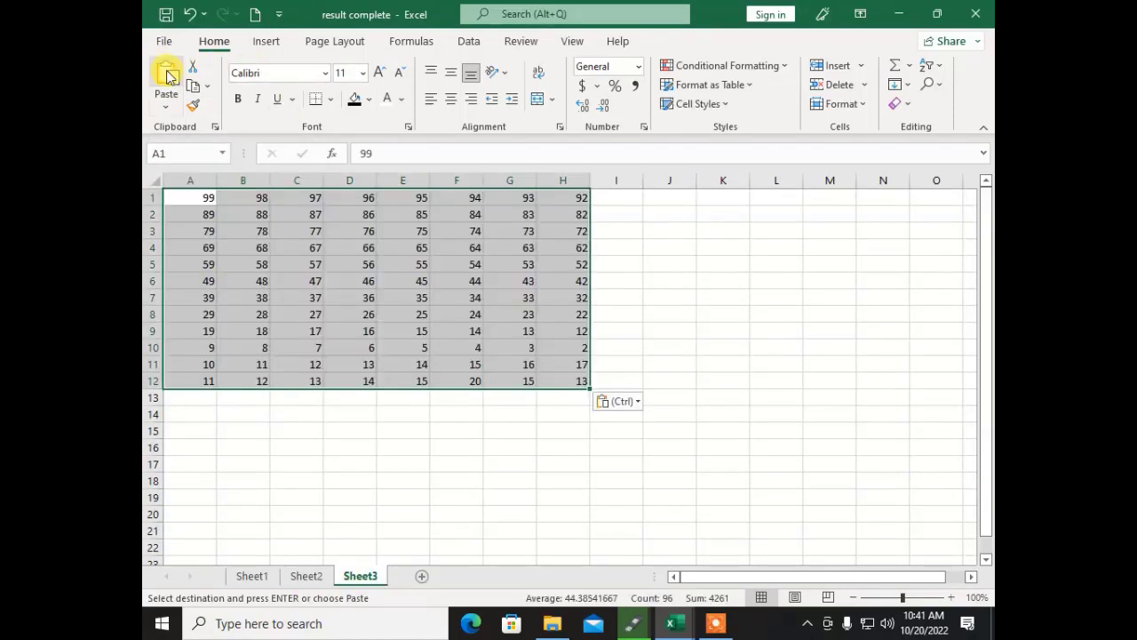
Step: Paste the same marks on Sheet2 at E25, then return to Sheet3
{"action": "left_click", "coordinate": [311, 574]}
{"action": "scroll", "coordinate": [377, 541], "scroll_direction": "down", "scroll_amount": 5}
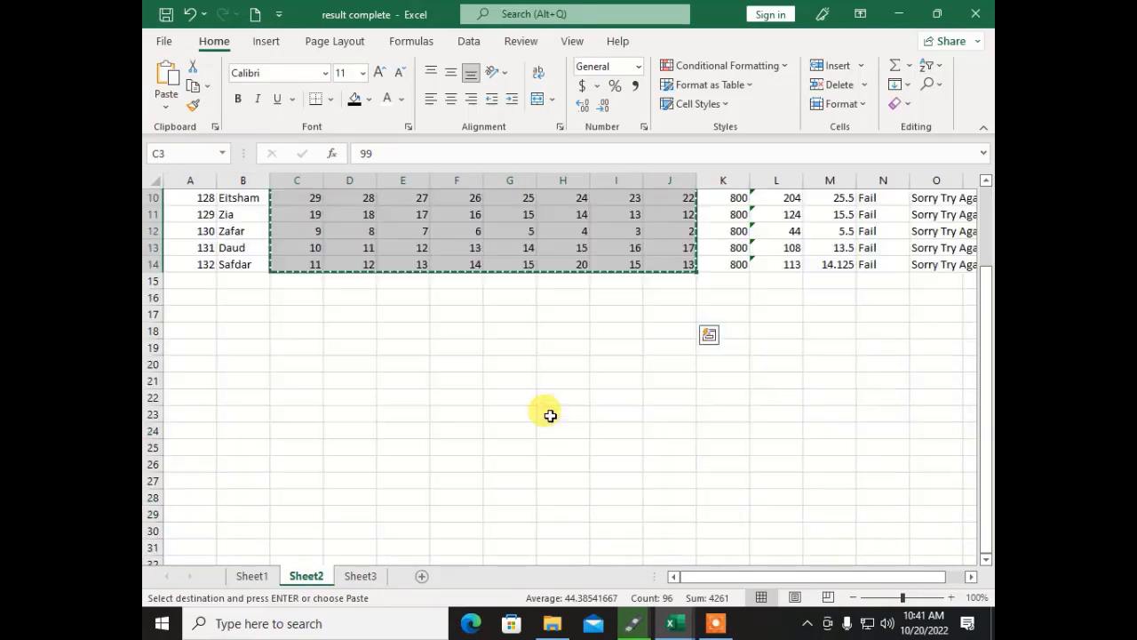
{"action": "left_click", "coordinate": [402, 348]}
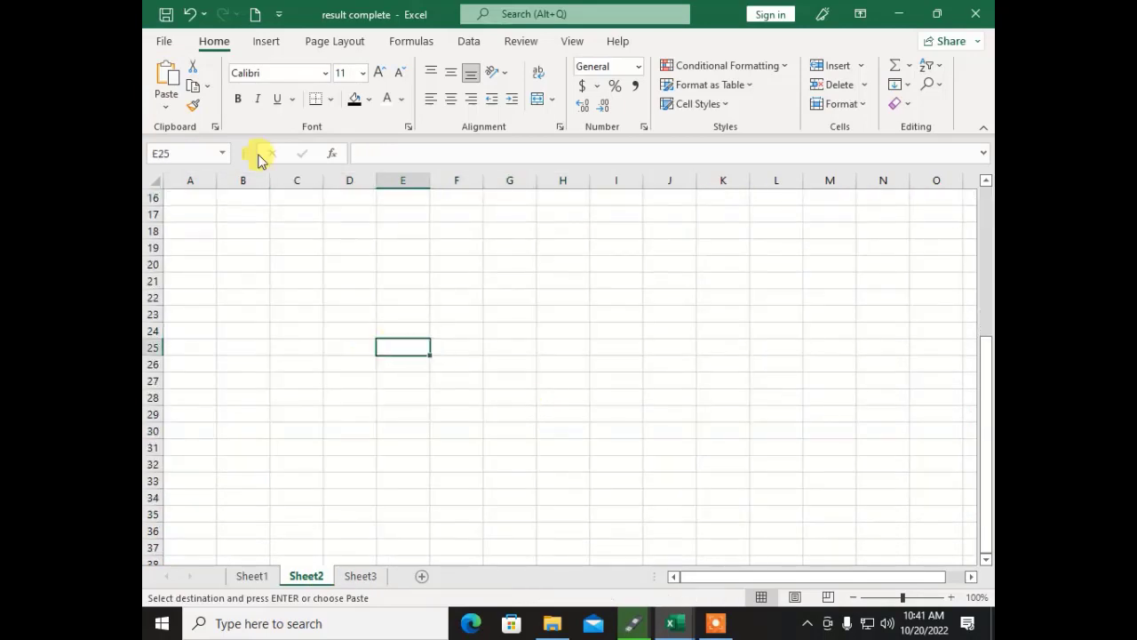
{"action": "left_click", "coordinate": [168, 76]}
{"action": "left_click", "coordinate": [455, 480]}
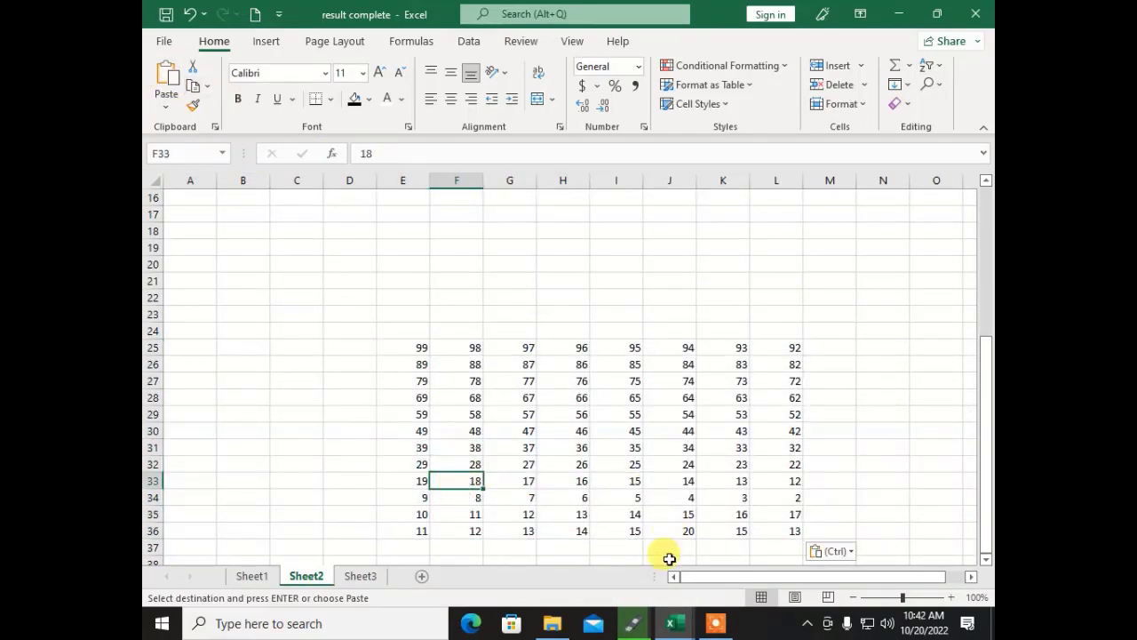
{"action": "scroll", "coordinate": [613, 532], "scroll_direction": "up", "scroll_amount": 5}
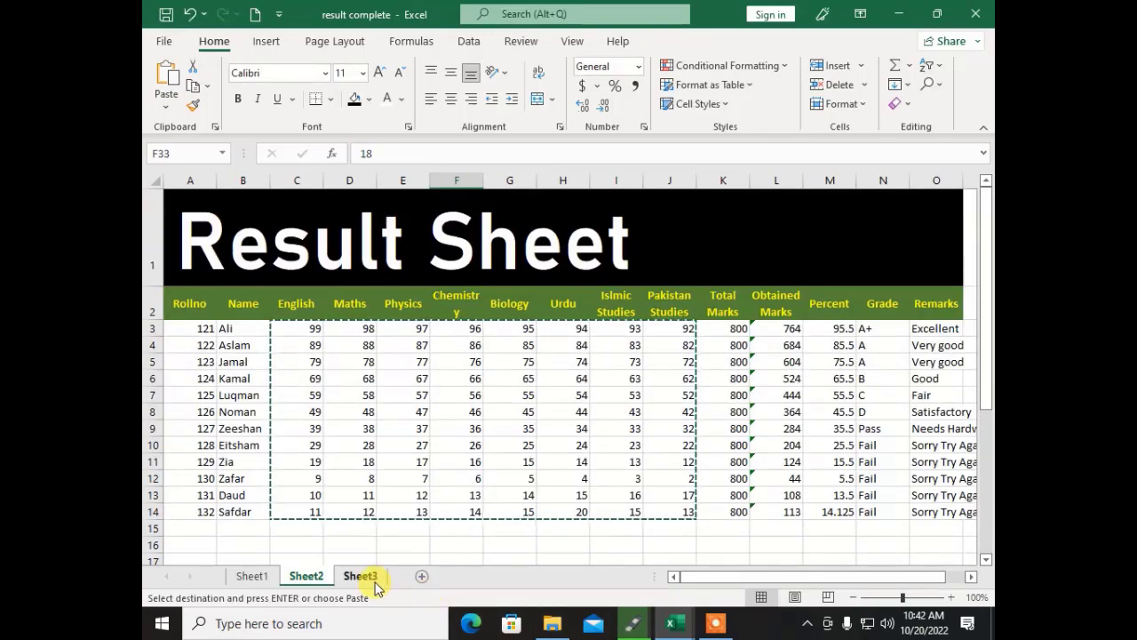
{"action": "left_click", "coordinate": [365, 578]}
{"action": "left_click", "coordinate": [401, 445]}
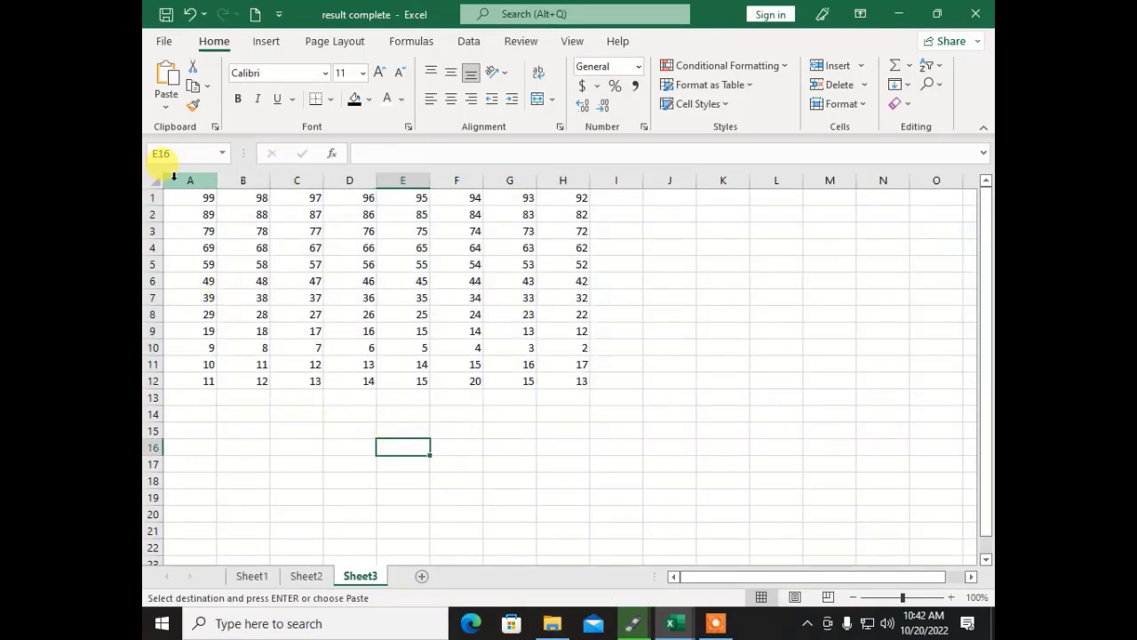
Step: Move the numbers in A1:C12 to columns I–K starting at I1
{"action": "left_click", "coordinate": [382, 415]}
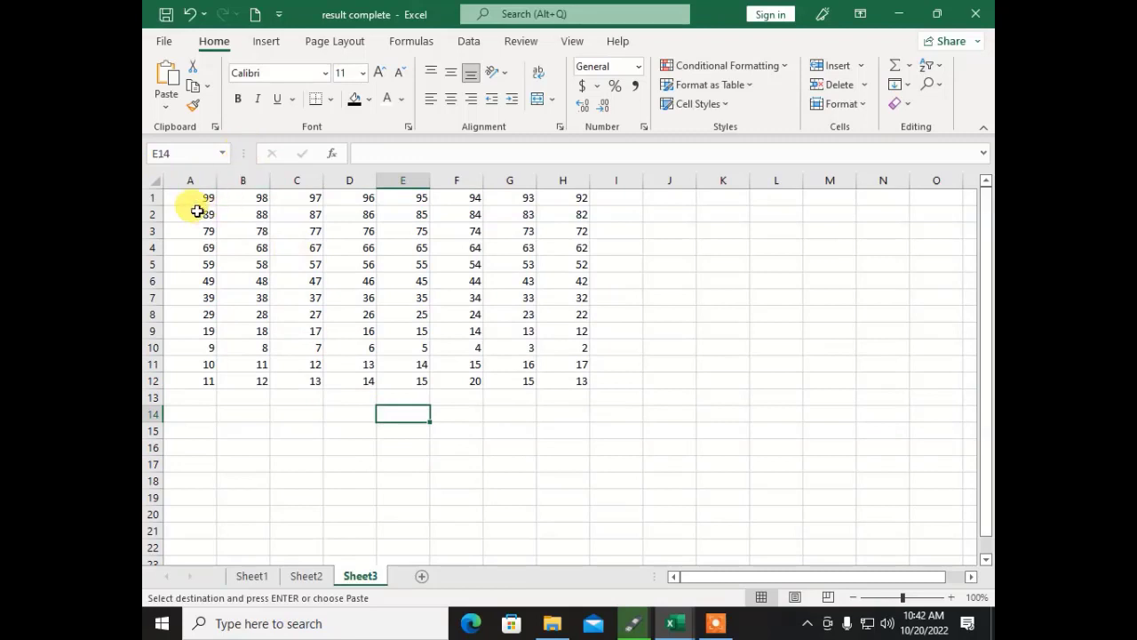
{"action": "left_click_drag", "start_coordinate": [195, 197], "coordinate": [312, 382]}
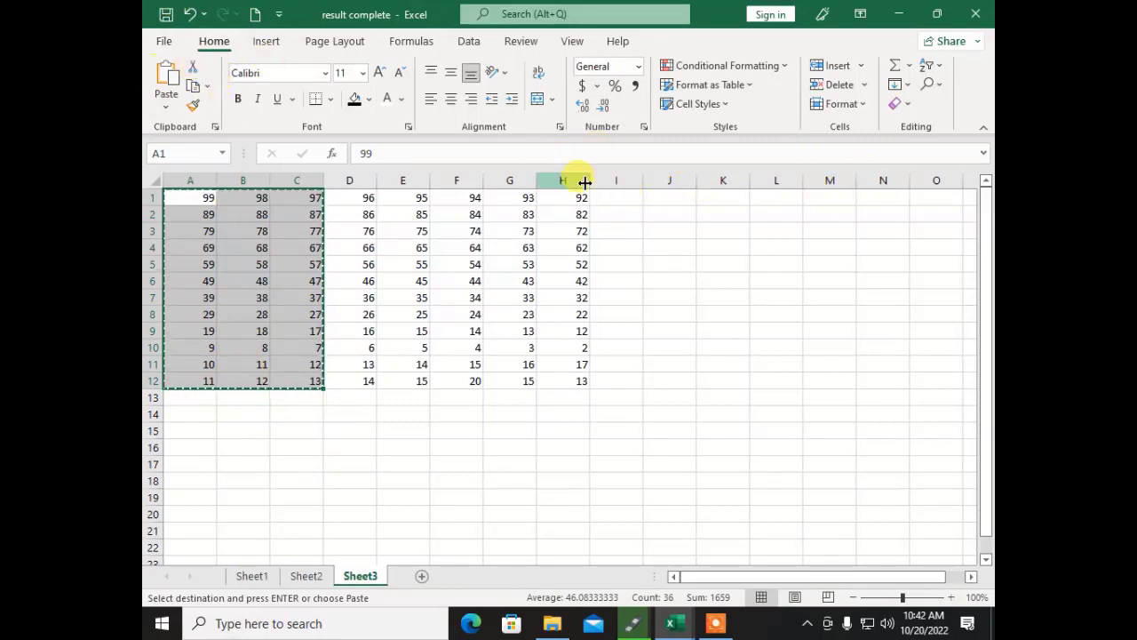
{"action": "left_click", "coordinate": [613, 194]}
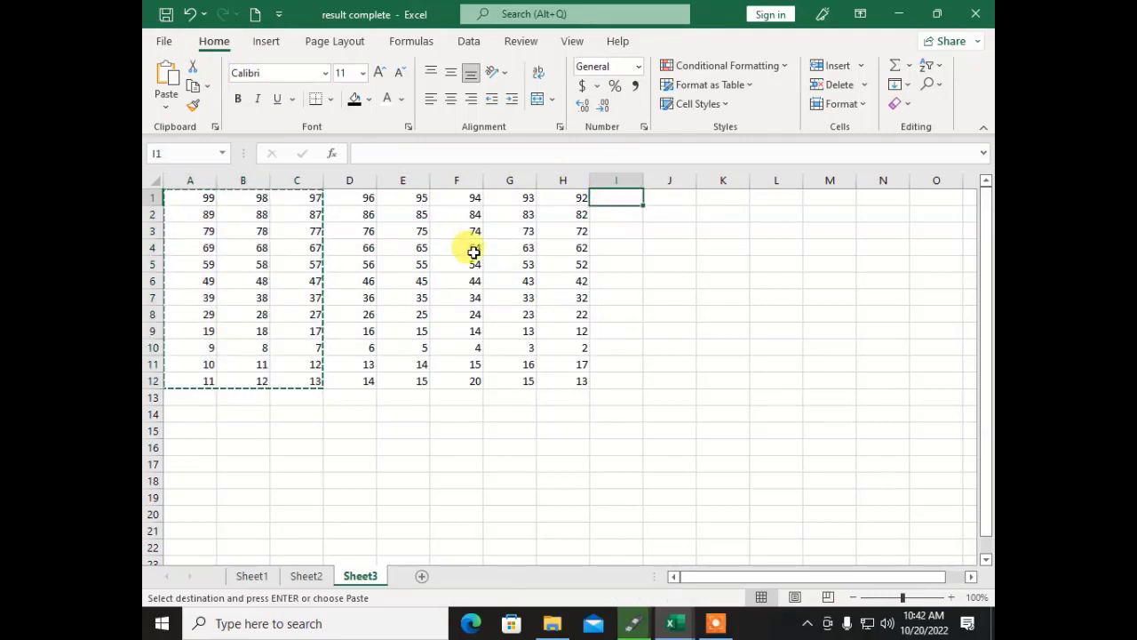
{"action": "left_click", "coordinate": [166, 80]}
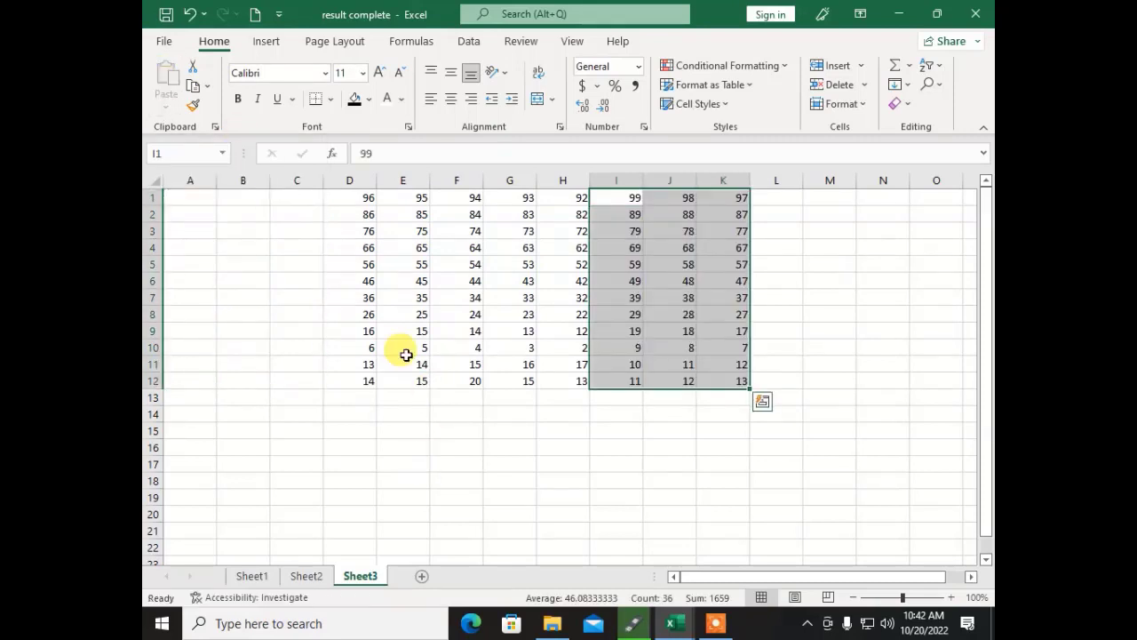
Step: Cut column D's numbers D1:D12 and paste them into column L at L1
{"action": "left_click_drag", "start_coordinate": [356, 201], "coordinate": [329, 388]}
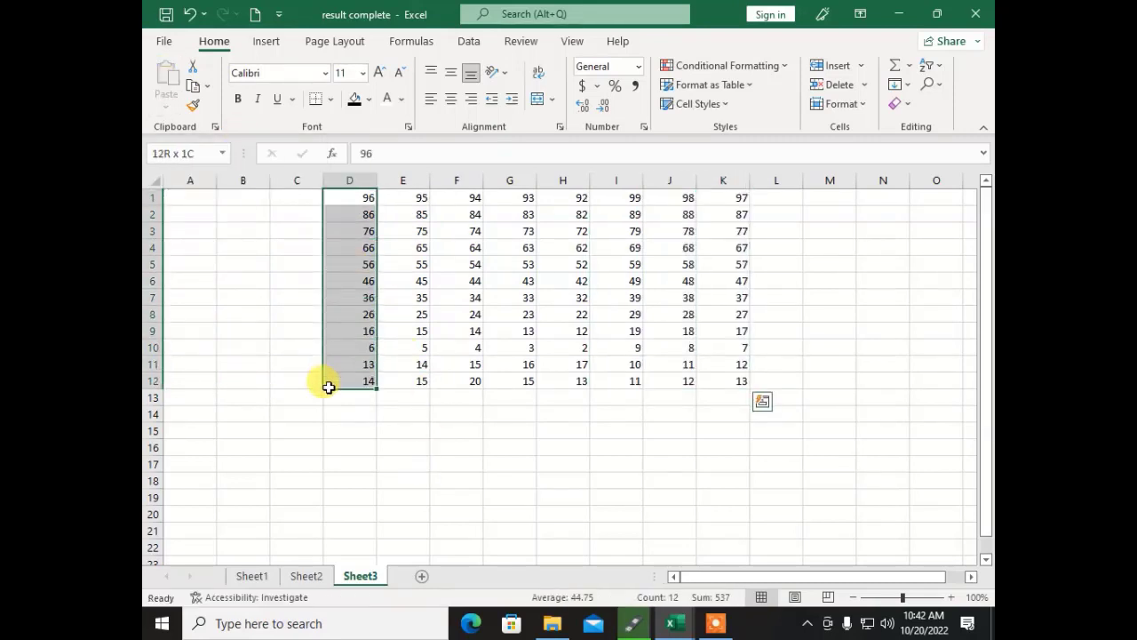
{"action": "key", "text": "ctrl+x"}
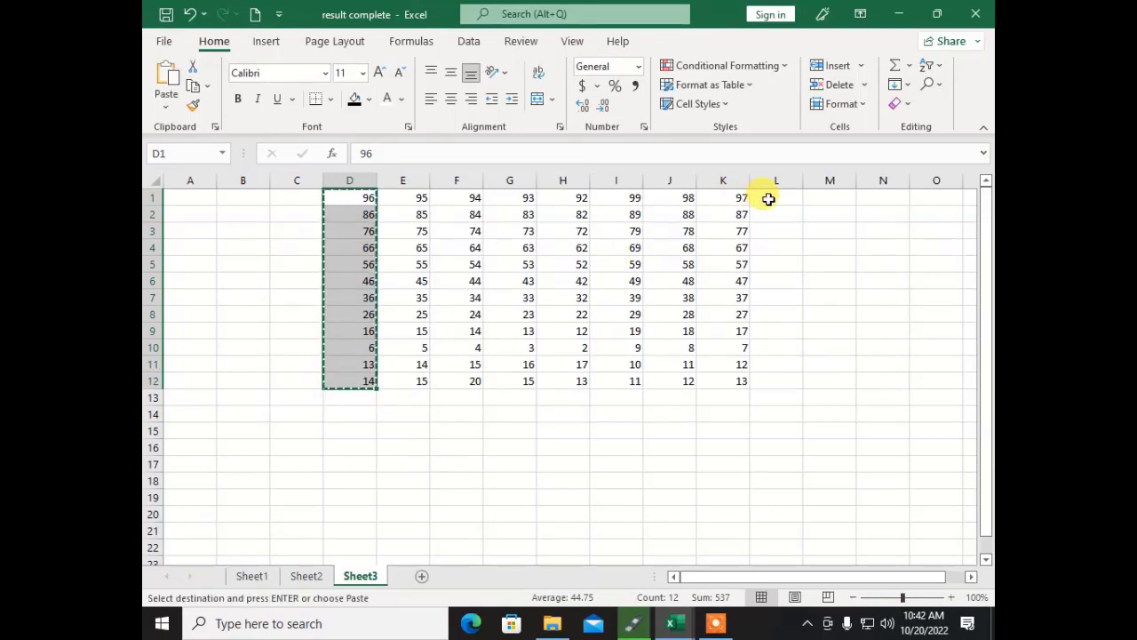
{"action": "left_click", "coordinate": [775, 199]}
{"action": "key", "text": "ctrl+v"}
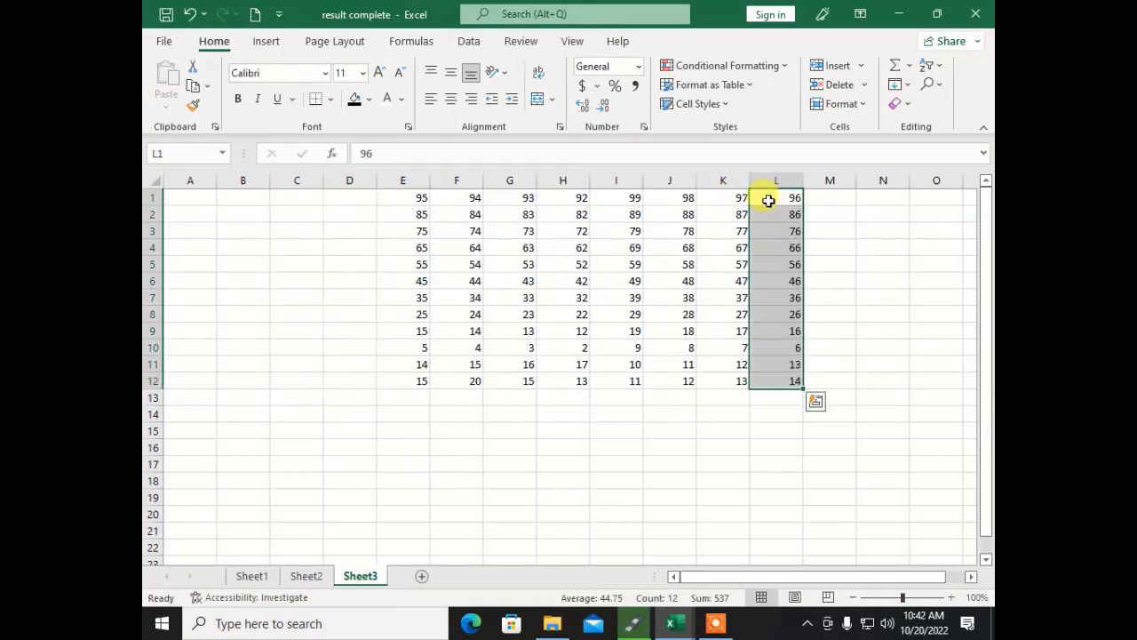
{"action": "left_click", "coordinate": [622, 381]}
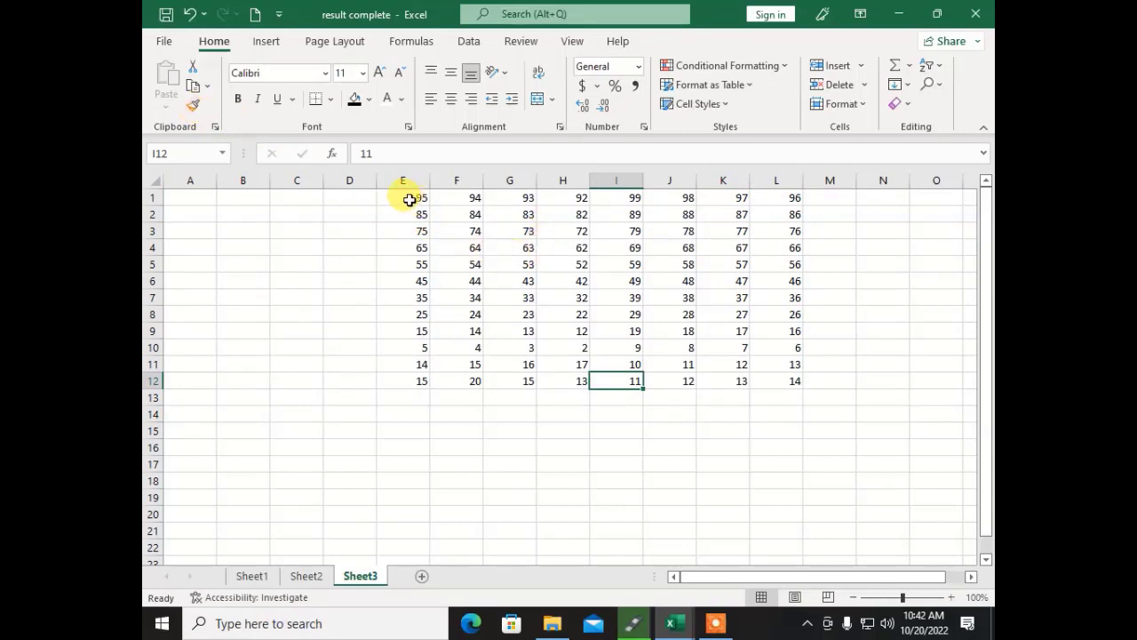
{"action": "left_click_drag", "start_coordinate": [400, 193], "coordinate": [415, 377]}
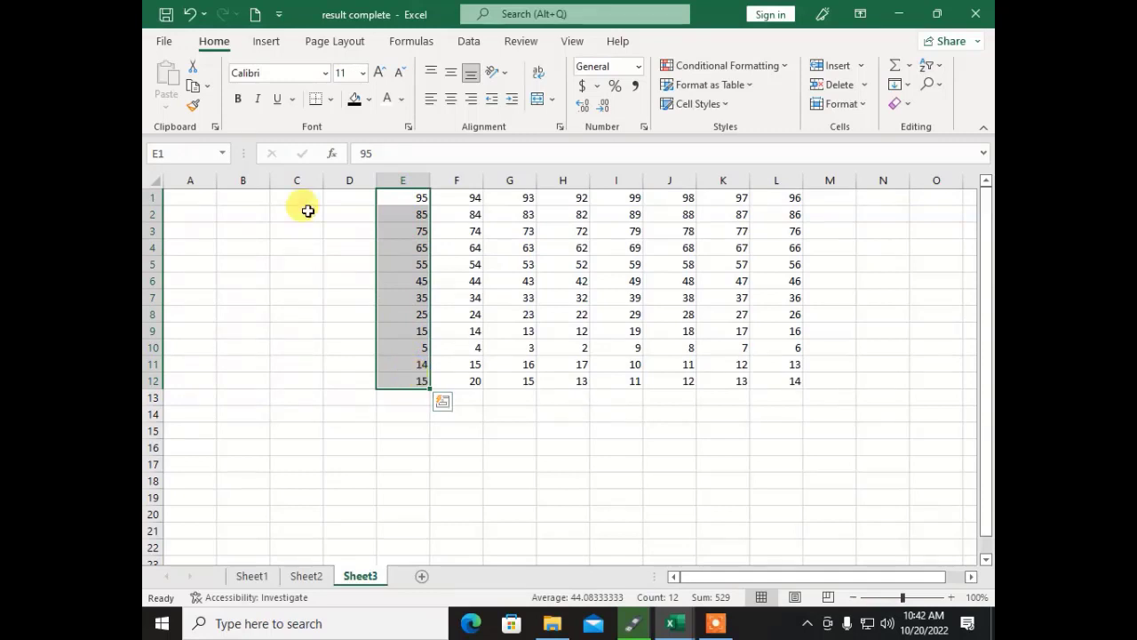
Step: Give E1:E12 a red fill with bold white 14-point numbers
{"action": "left_click", "coordinate": [369, 101]}
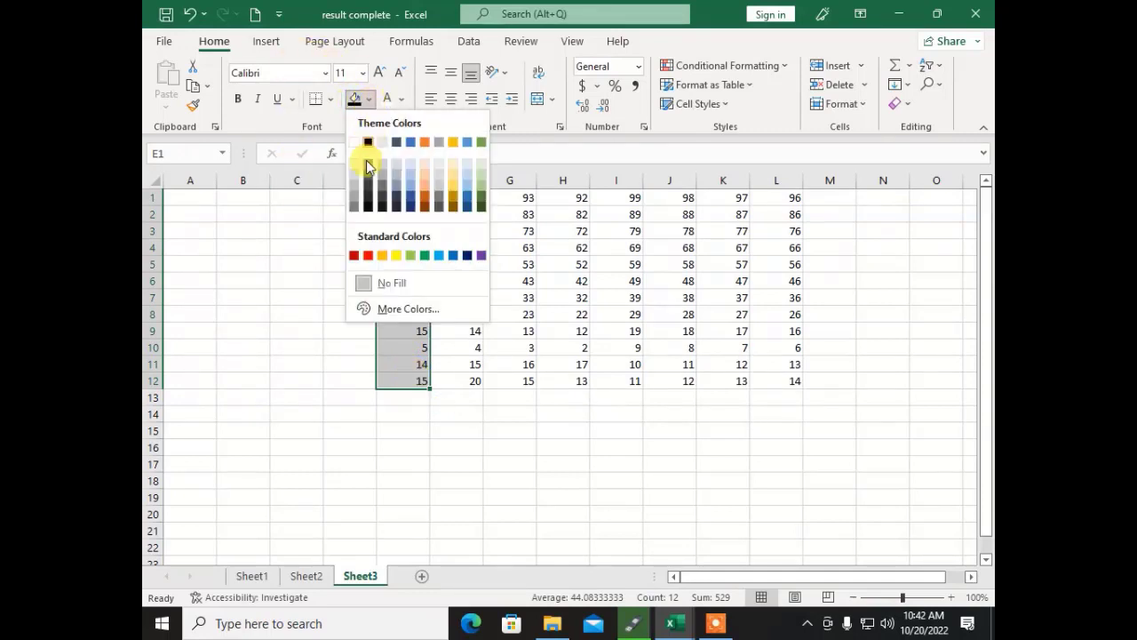
{"action": "left_click", "coordinate": [368, 254]}
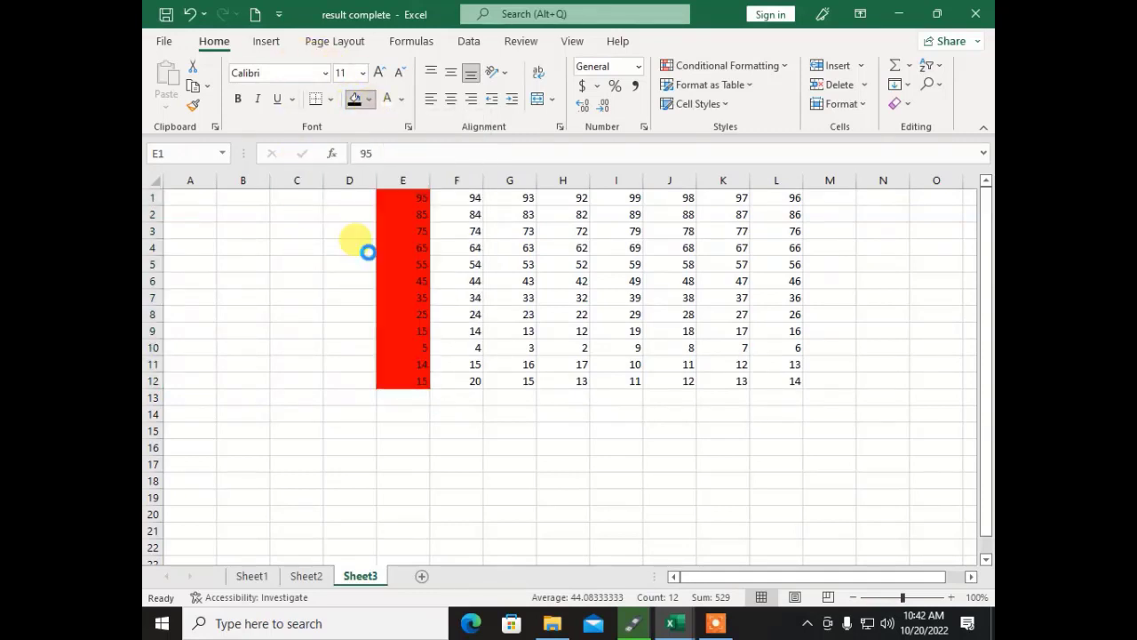
{"action": "left_click", "coordinate": [401, 100]}
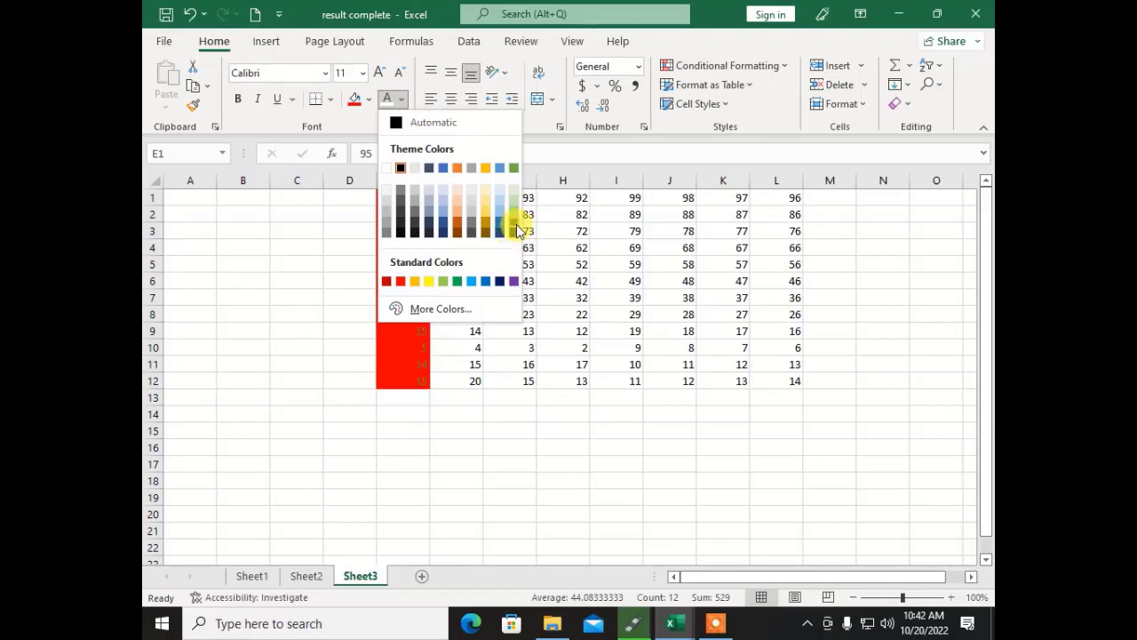
{"action": "left_click", "coordinate": [386, 167]}
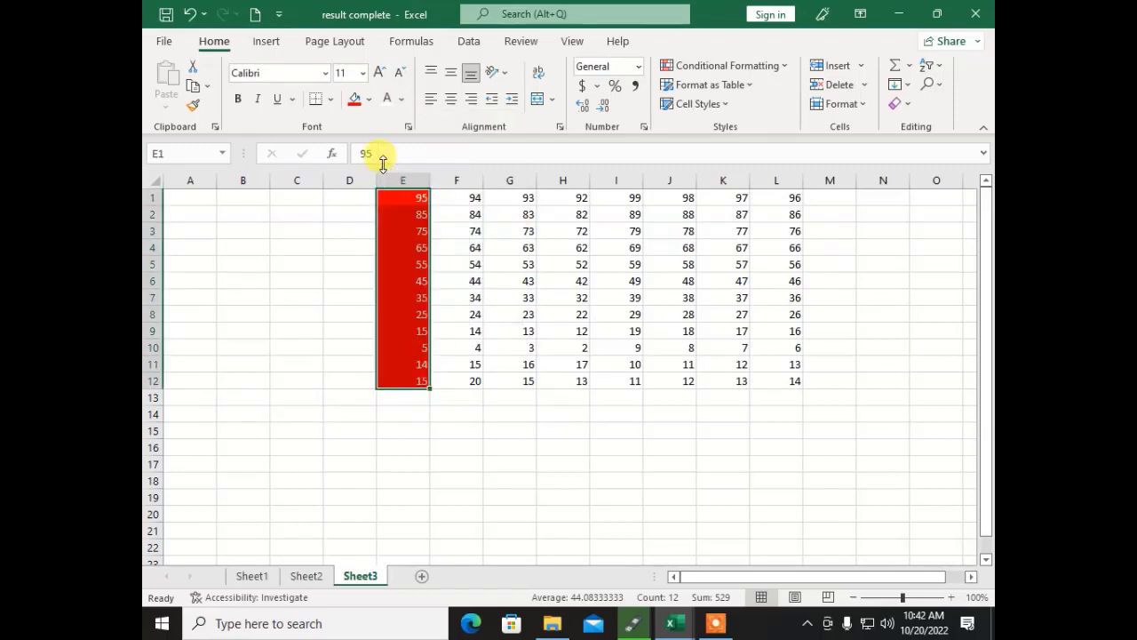
{"action": "left_click", "coordinate": [239, 99]}
{"action": "left_click", "coordinate": [376, 74]}
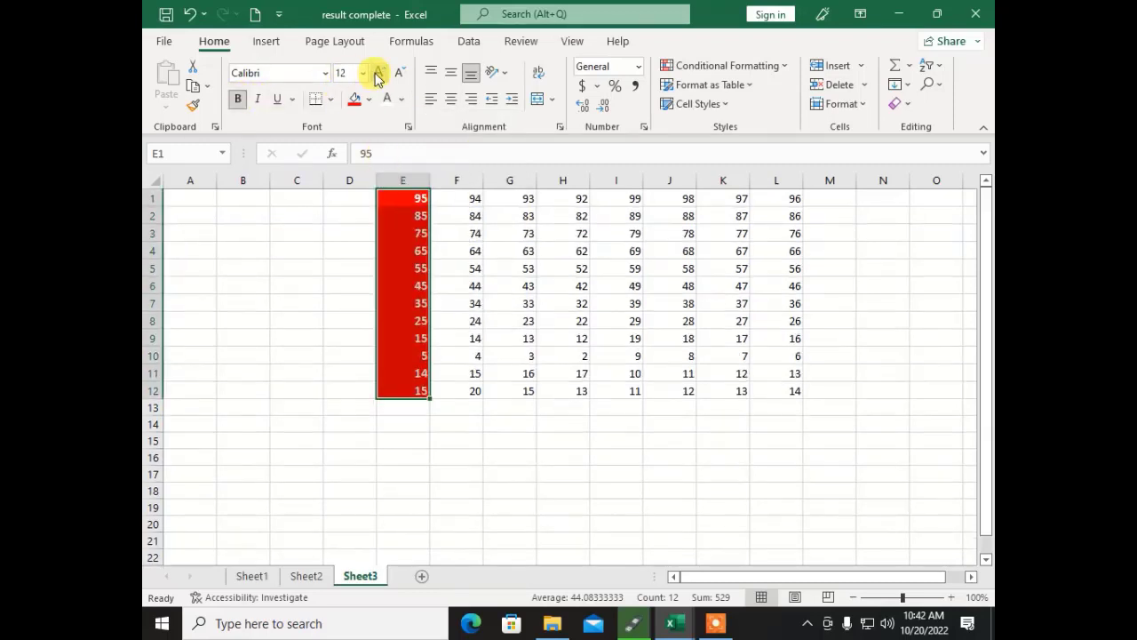
{"action": "left_click", "coordinate": [377, 74]}
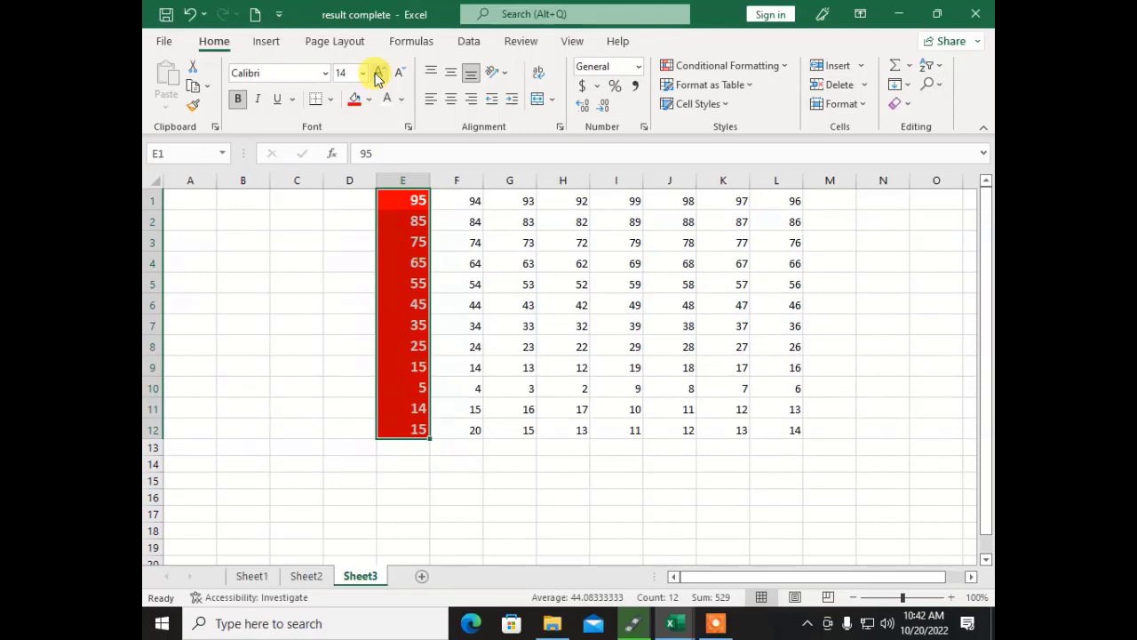
Step: Centre the column E numbers vertically and horizontally
{"action": "left_click", "coordinate": [724, 480]}
{"action": "left_click_drag", "start_coordinate": [386, 424], "coordinate": [393, 182]}
{"action": "left_click", "coordinate": [451, 72]}
{"action": "left_click", "coordinate": [451, 99]}
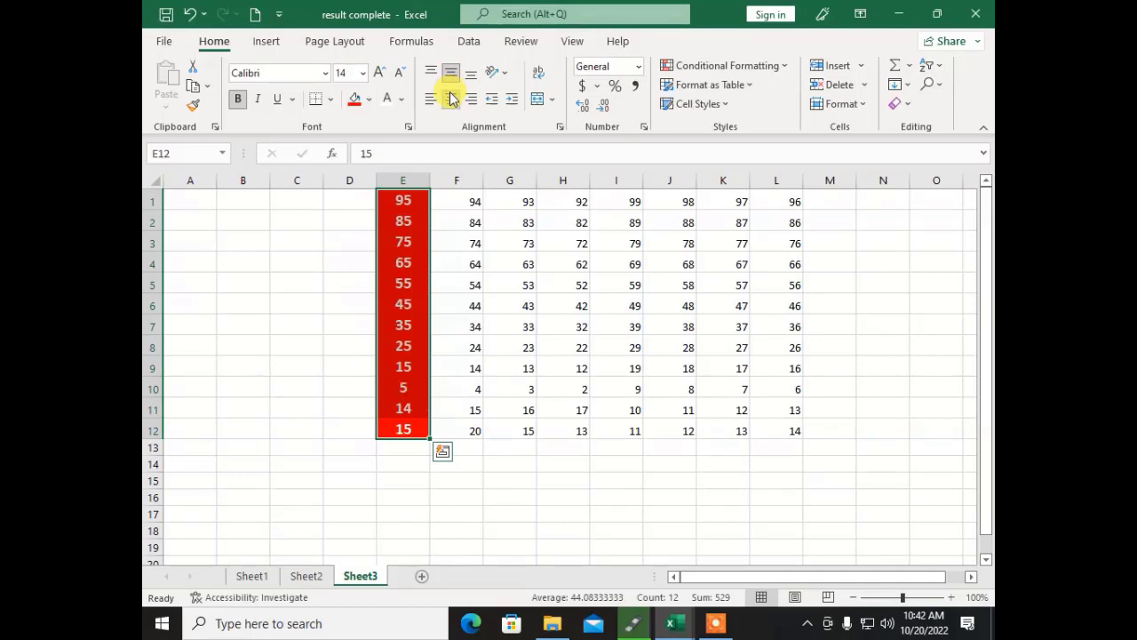
{"action": "left_click", "coordinate": [410, 425]}
Step: Select the number columns G, I and J–K, then reselect formatted column E
{"action": "left_click_drag", "start_coordinate": [518, 198], "coordinate": [510, 430]}
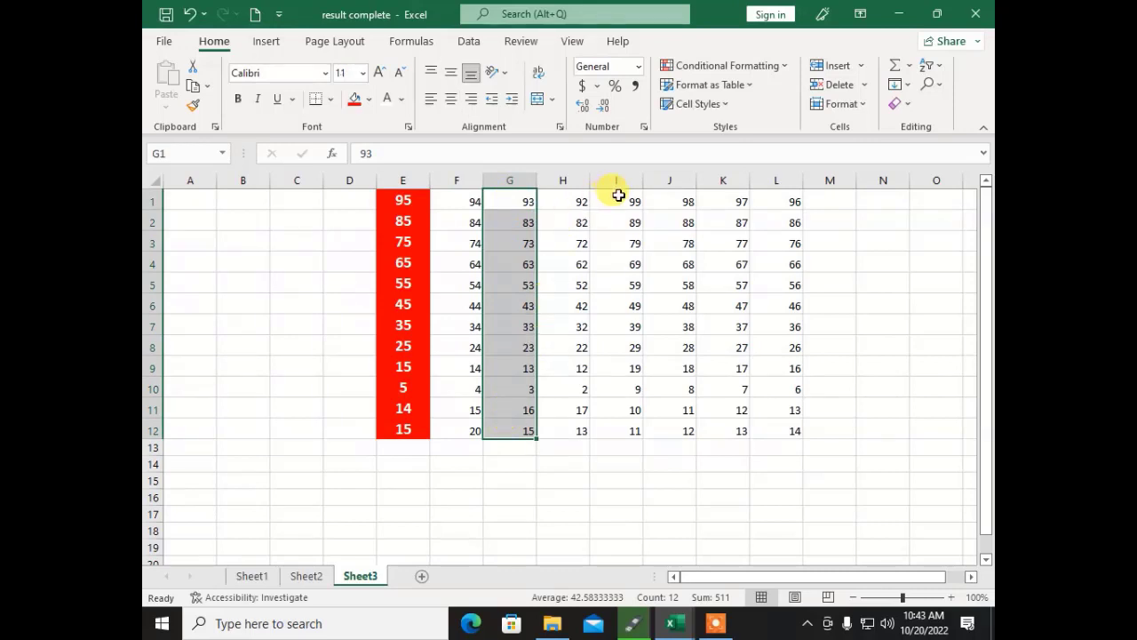
{"action": "left_click_drag", "start_coordinate": [619, 194], "coordinate": [619, 424]}
{"action": "left_click", "coordinate": [724, 198]}
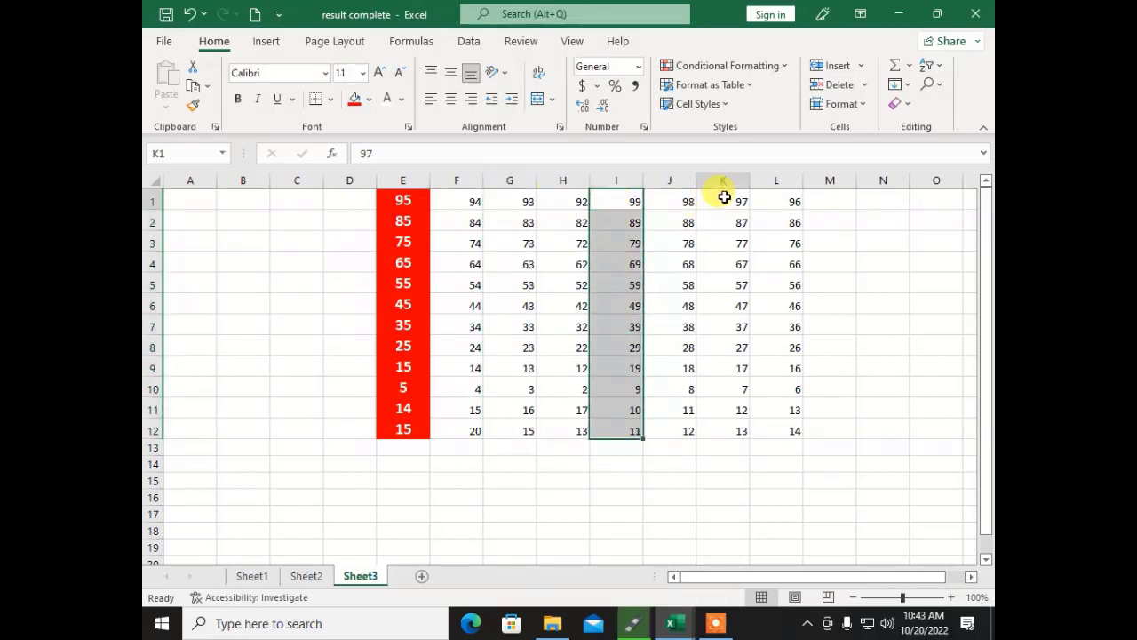
{"action": "left_click_drag", "start_coordinate": [724, 197], "coordinate": [694, 430]}
{"action": "left_click", "coordinate": [671, 497]}
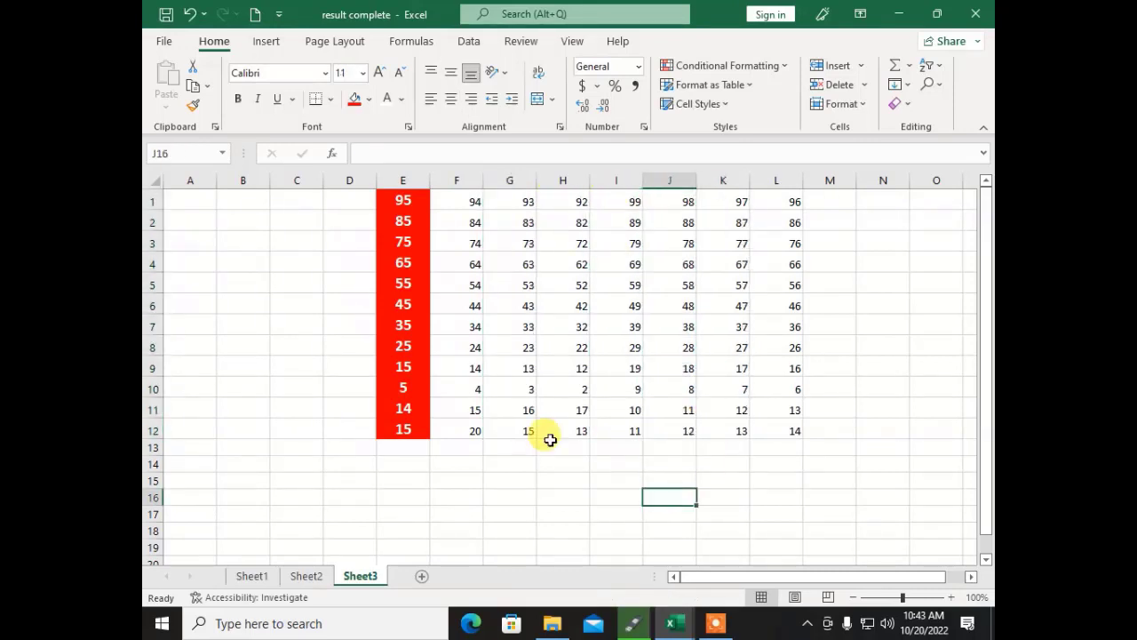
{"action": "left_click_drag", "start_coordinate": [412, 200], "coordinate": [408, 429]}
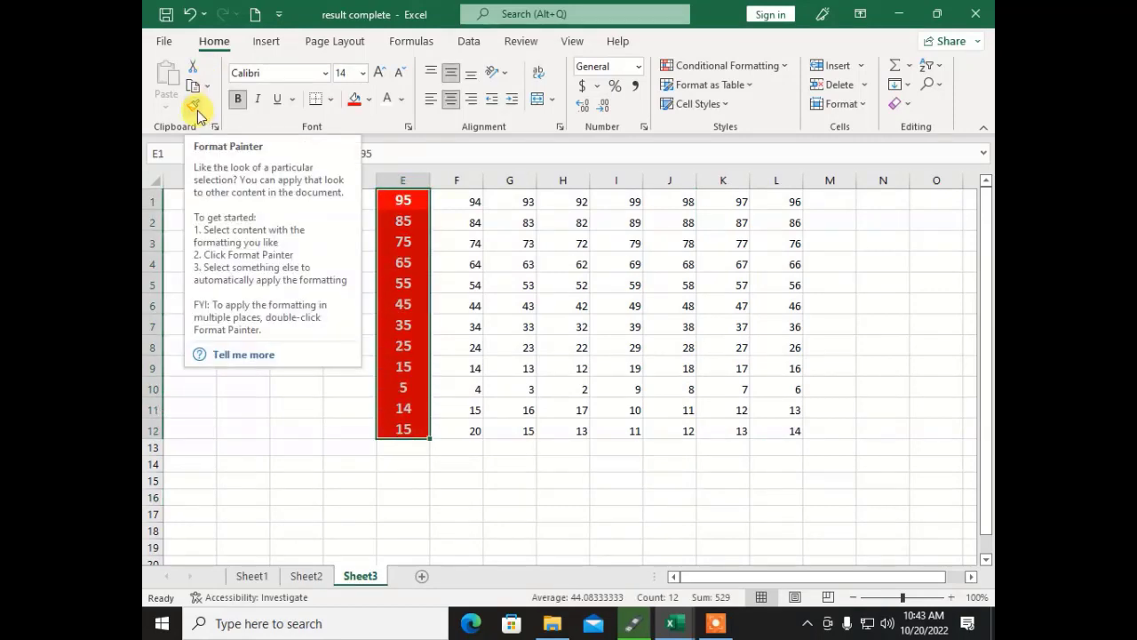
Step: Format-paint column E onto column G, then undo it
{"action": "left_click", "coordinate": [194, 106]}
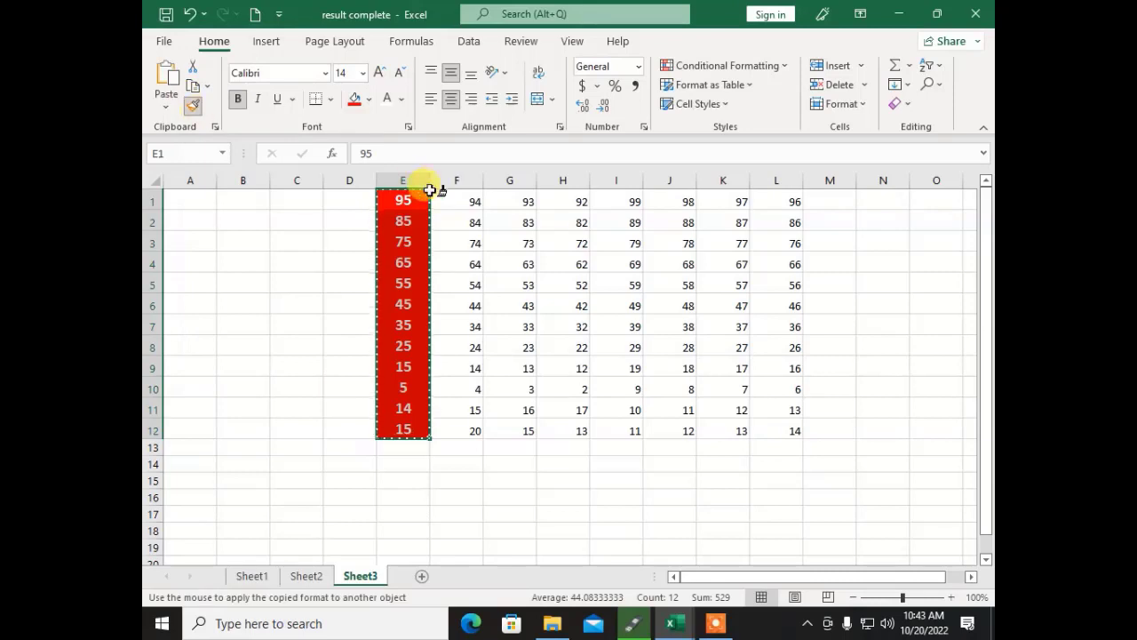
{"action": "left_click_drag", "start_coordinate": [501, 198], "coordinate": [509, 444]}
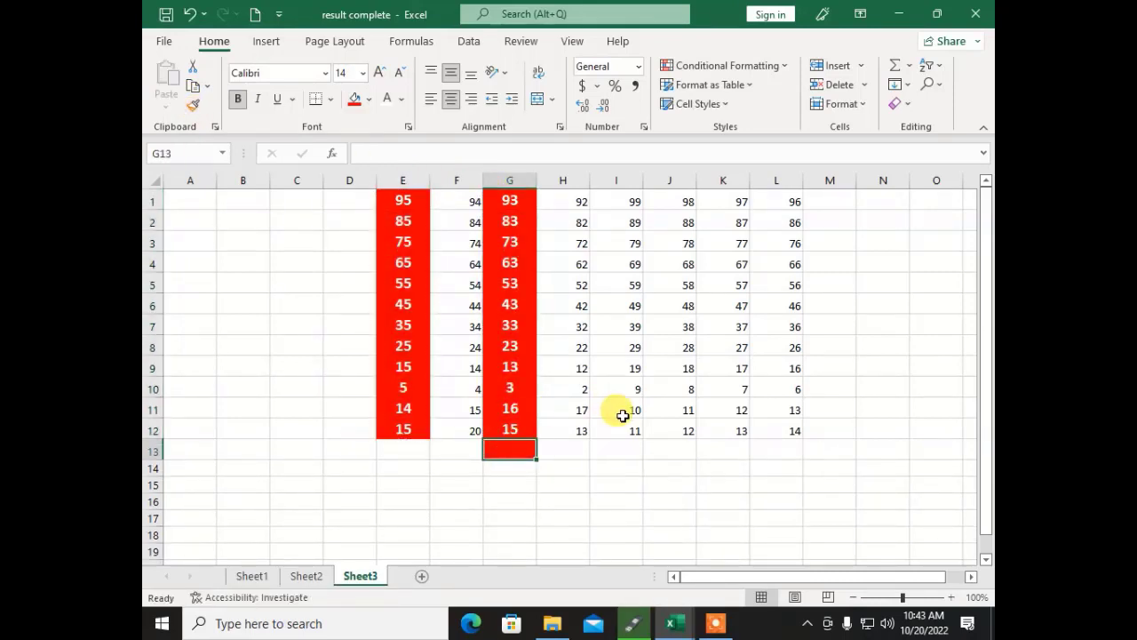
{"action": "key", "text": "ctrl+z"}
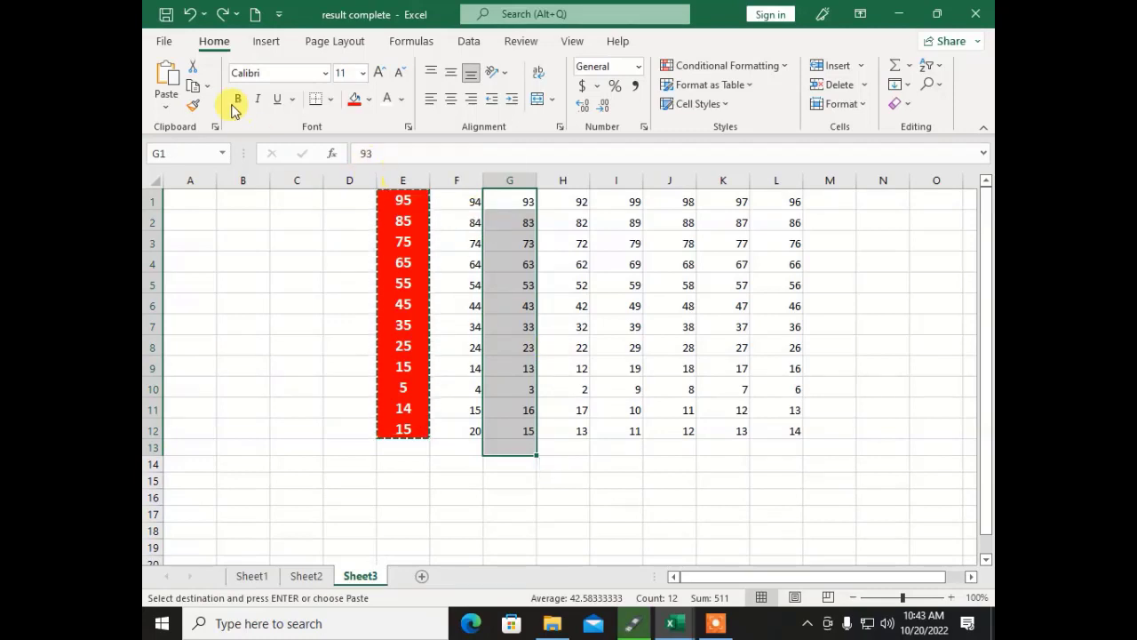
{"action": "left_click", "coordinate": [202, 261]}
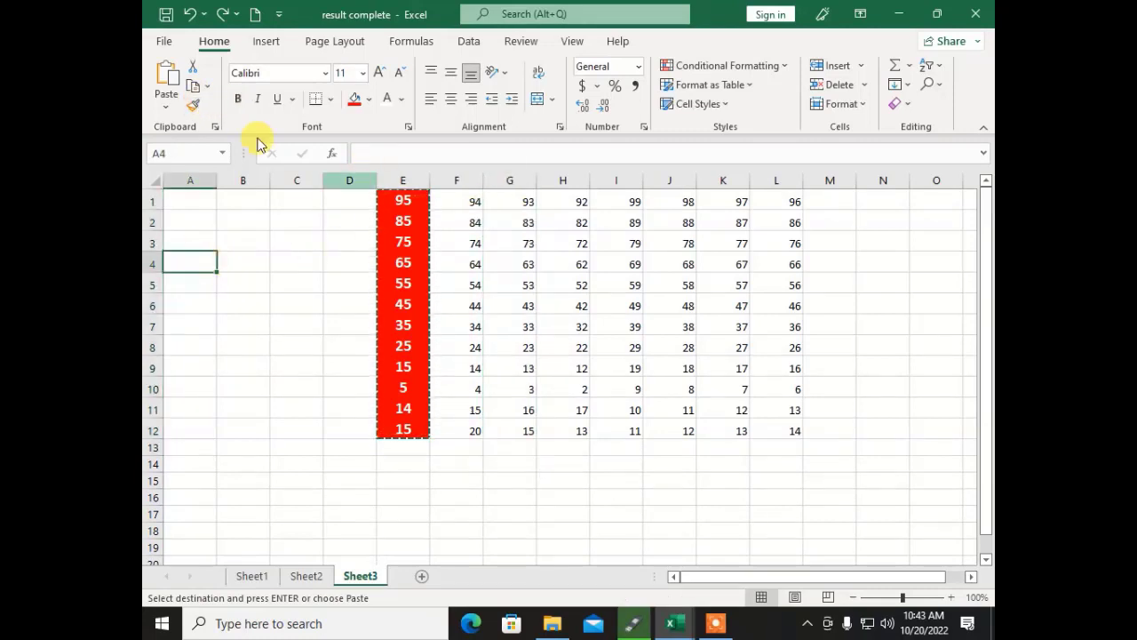
Step: Paint column E's red bold formatting onto columns G, I and K
{"action": "left_click", "coordinate": [391, 198]}
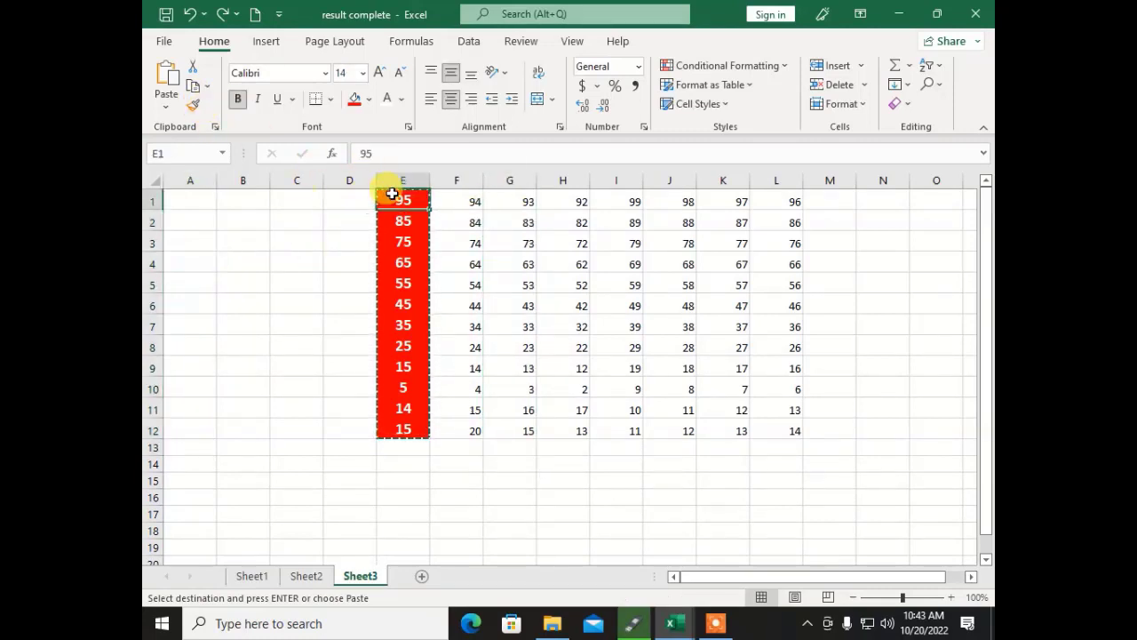
{"action": "left_click", "coordinate": [193, 105]}
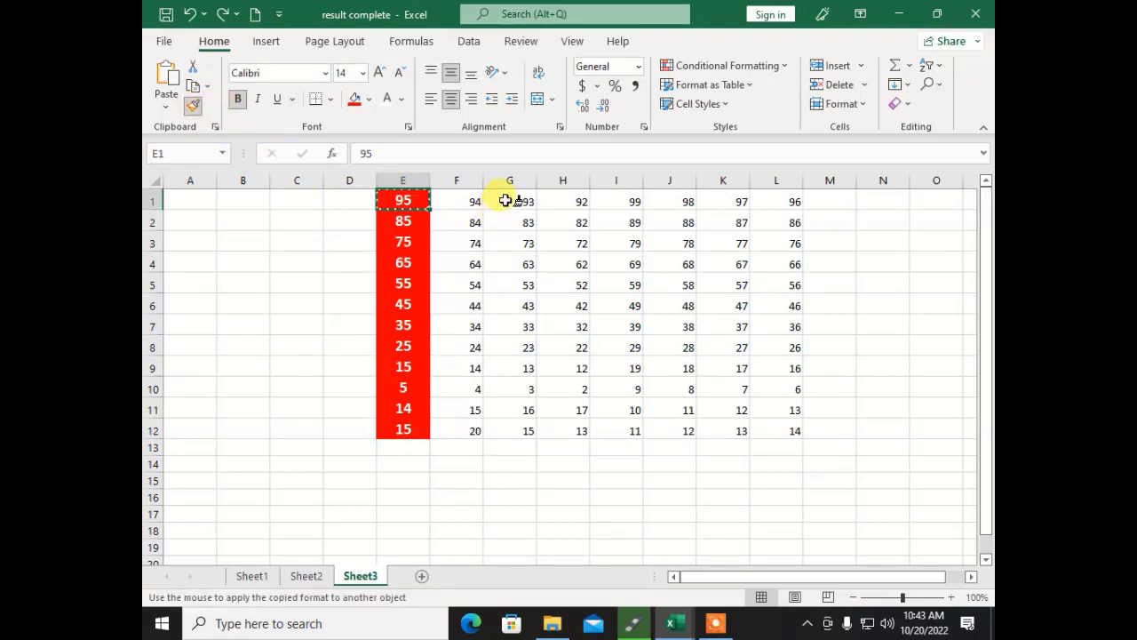
{"action": "left_click_drag", "start_coordinate": [507, 197], "coordinate": [509, 430]}
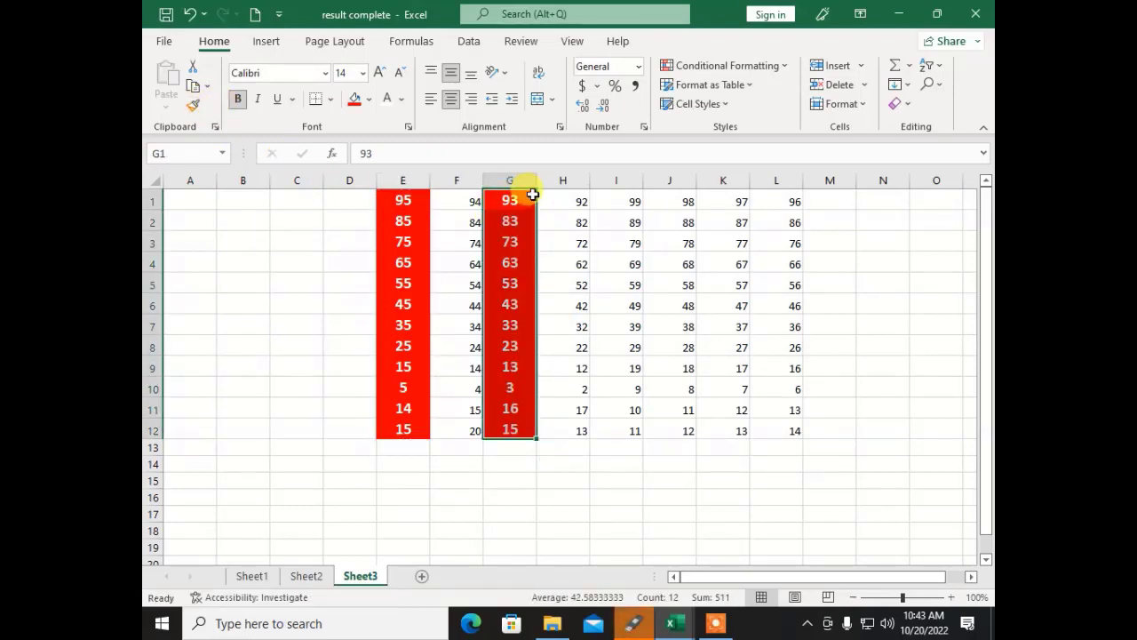
{"action": "left_click", "coordinate": [193, 105]}
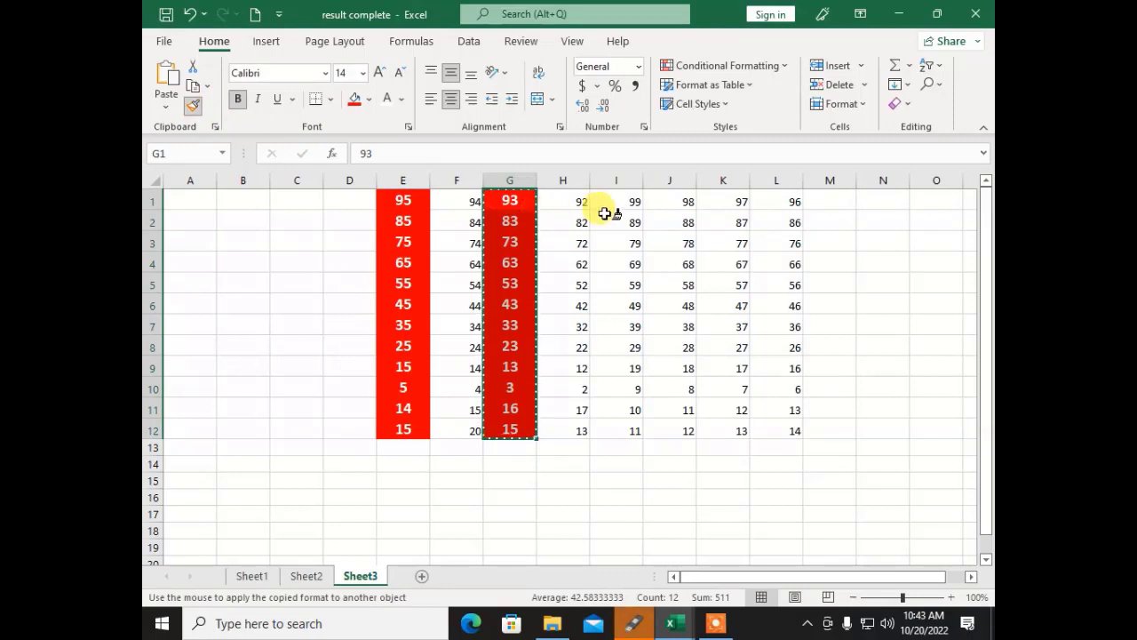
{"action": "left_click_drag", "start_coordinate": [617, 199], "coordinate": [619, 424]}
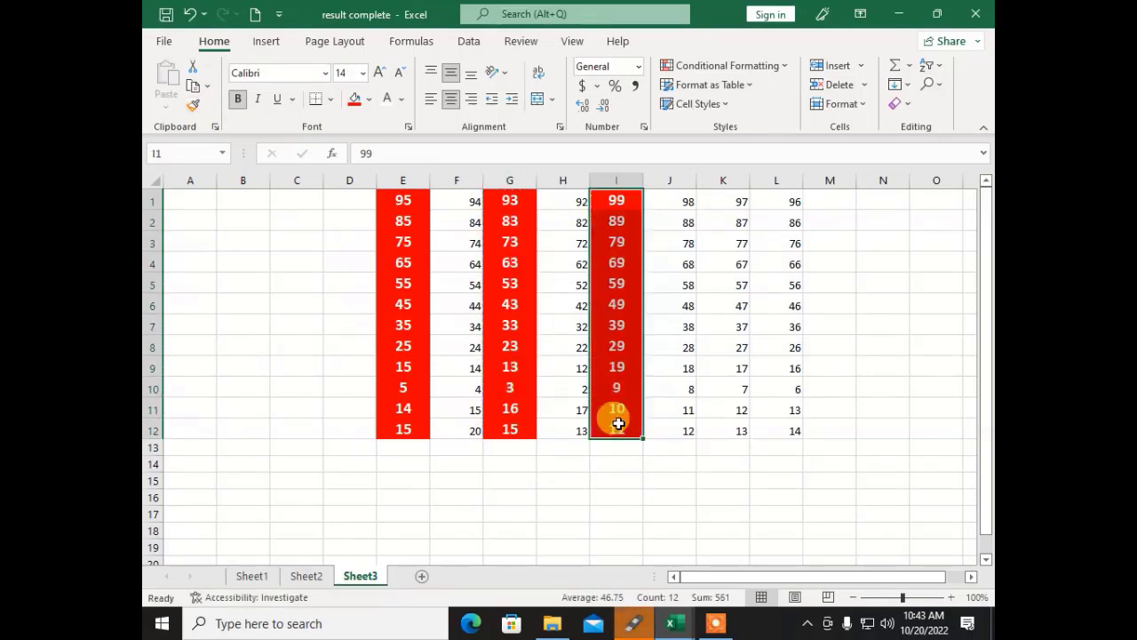
{"action": "left_click", "coordinate": [192, 105]}
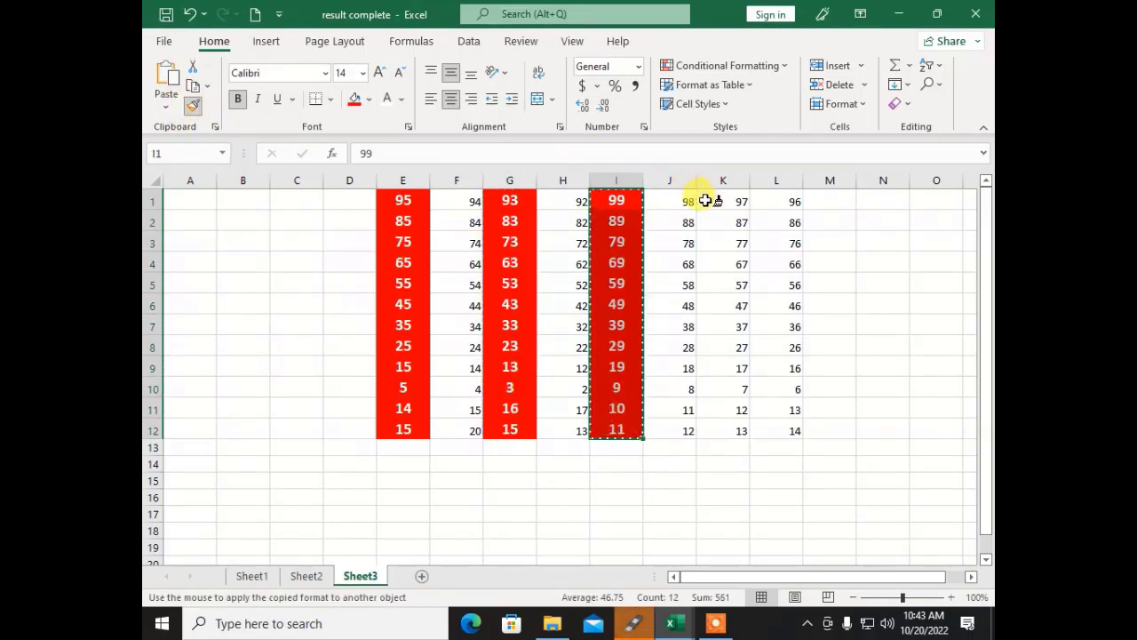
{"action": "left_click_drag", "start_coordinate": [720, 201], "coordinate": [732, 427]}
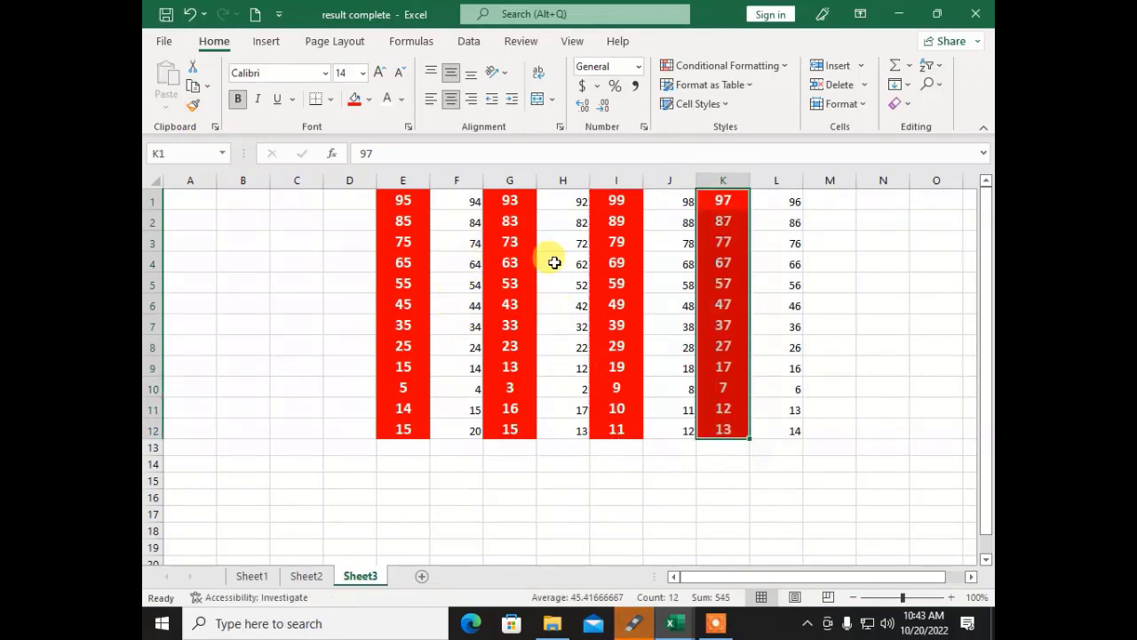
Step: Undo column K's formatting and repaint K1:K12 from cell K12
{"action": "key", "text": "ctrl+z"}
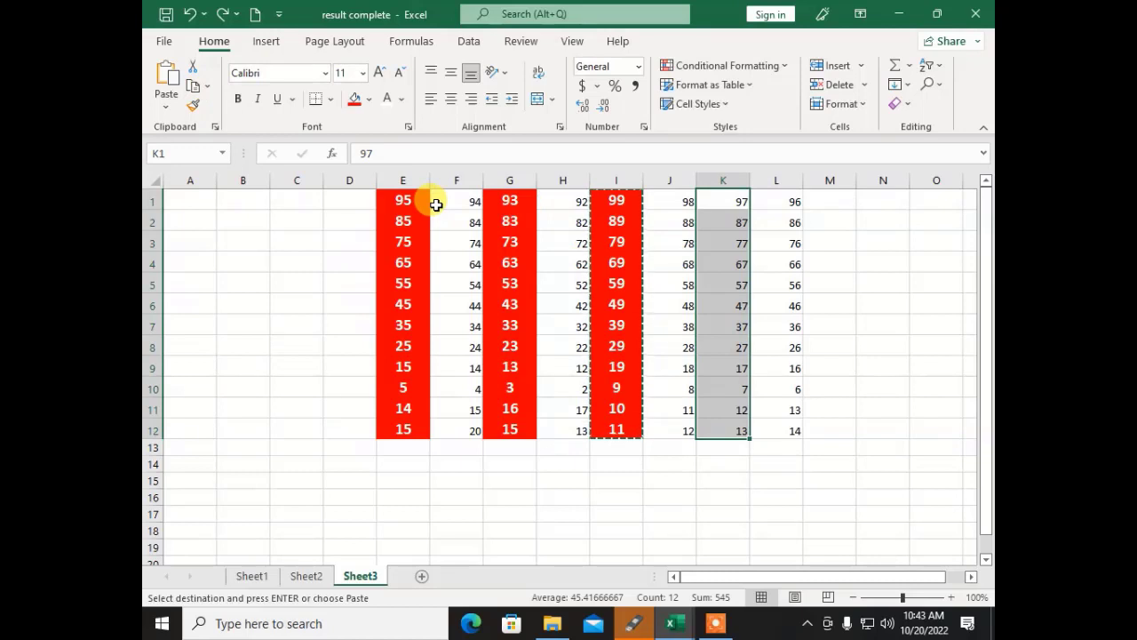
{"action": "left_click", "coordinate": [720, 204]}
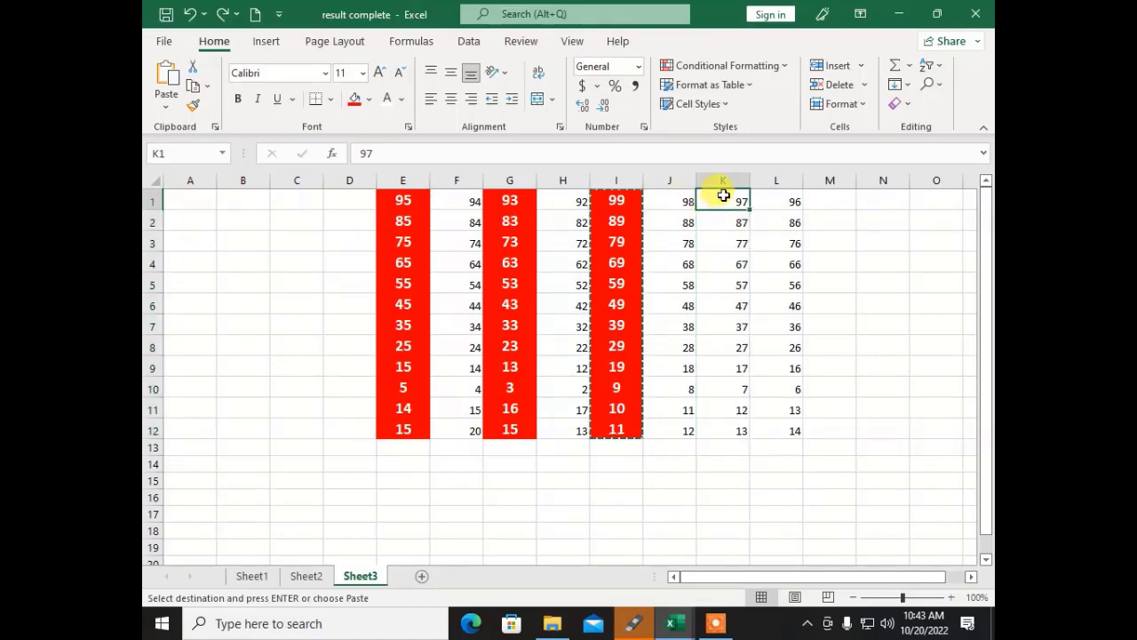
{"action": "left_click_drag", "start_coordinate": [724, 195], "coordinate": [738, 433]}
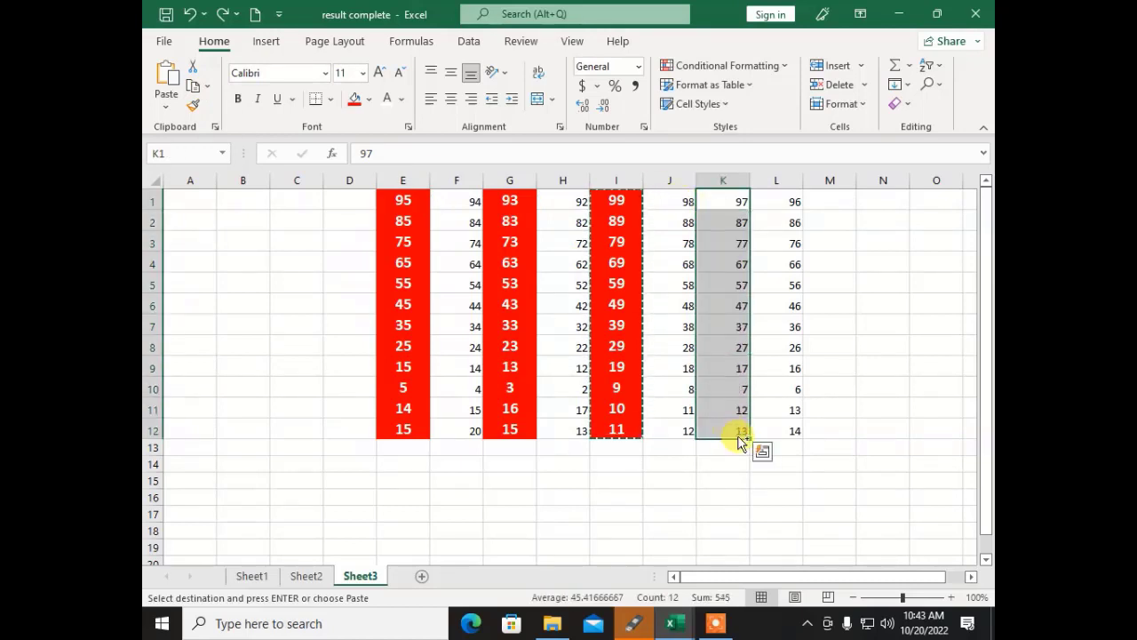
{"action": "left_click", "coordinate": [732, 430]}
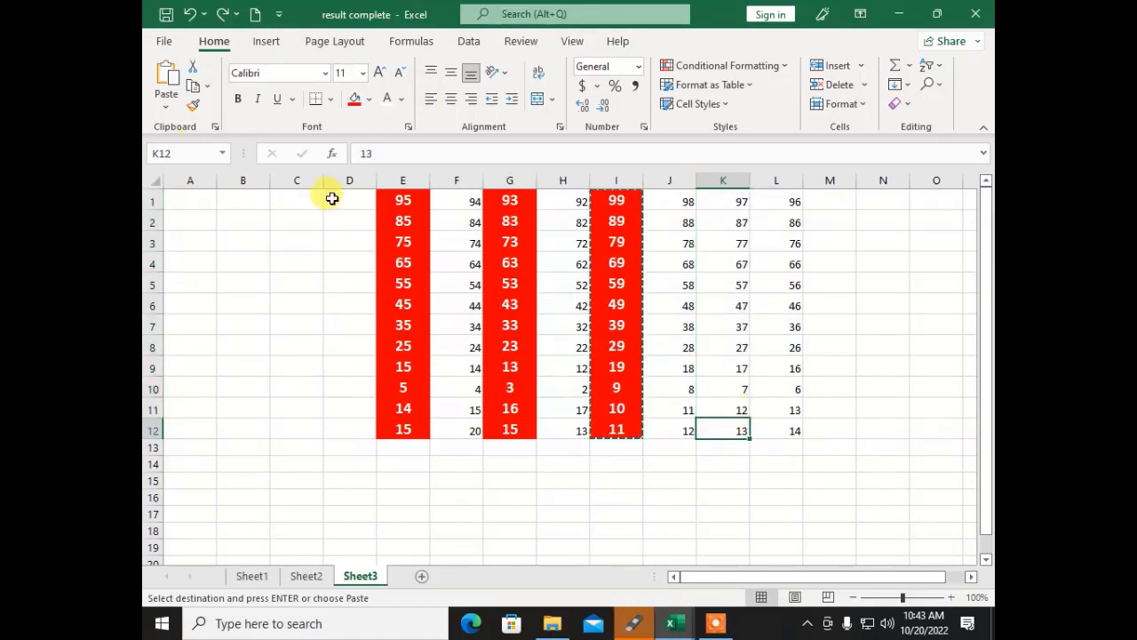
{"action": "left_click", "coordinate": [193, 105]}
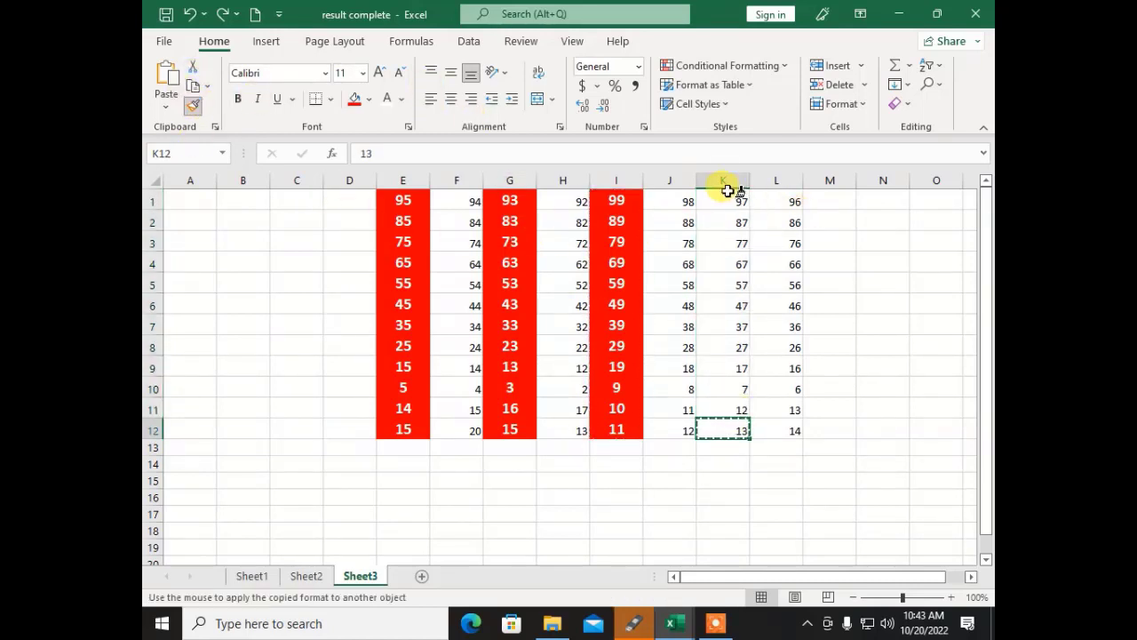
{"action": "mouse_move", "coordinate": [730, 202]}
{"action": "left_mouse_down"}
{"action": "mouse_move", "coordinate": [710, 440]}
{"action": "mouse_move", "coordinate": [718, 425]}
{"action": "left_mouse_up"}
Step: Paint cell I9's red fill and bold white text down K1:K12
{"action": "left_click", "coordinate": [670, 477]}
{"action": "left_click", "coordinate": [615, 366]}
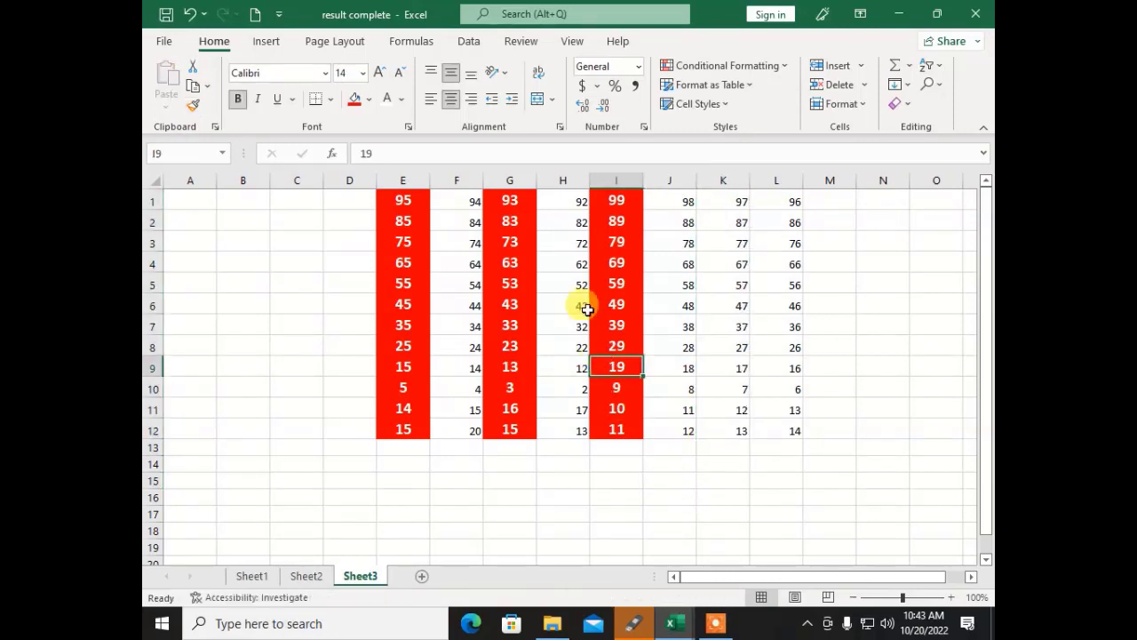
{"action": "left_click", "coordinate": [194, 107]}
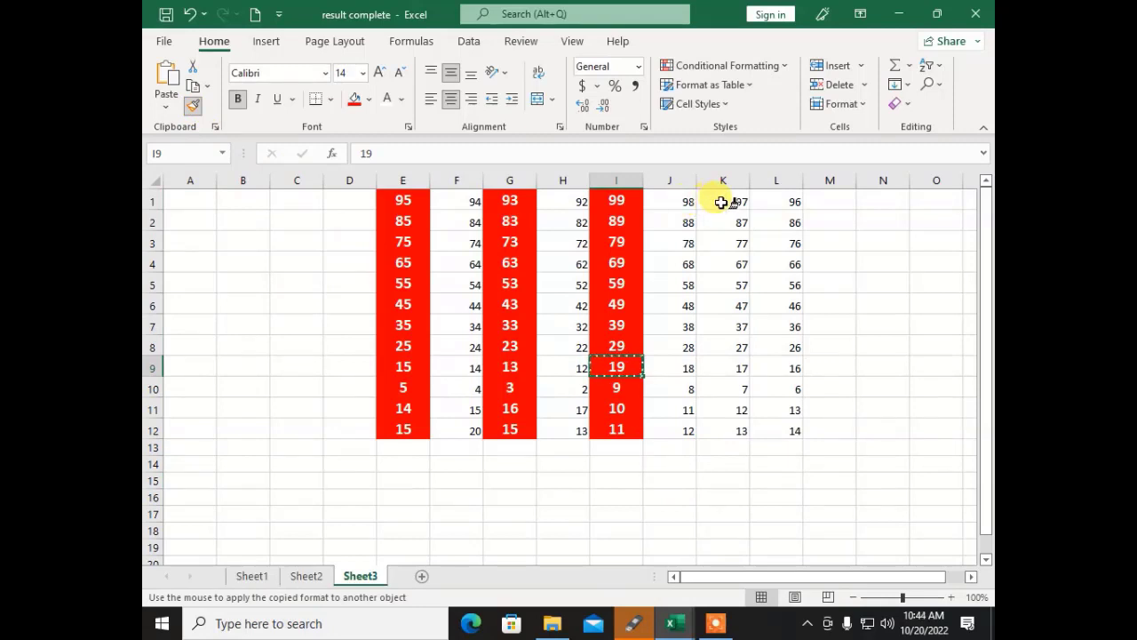
{"action": "left_click_drag", "start_coordinate": [720, 201], "coordinate": [722, 429]}
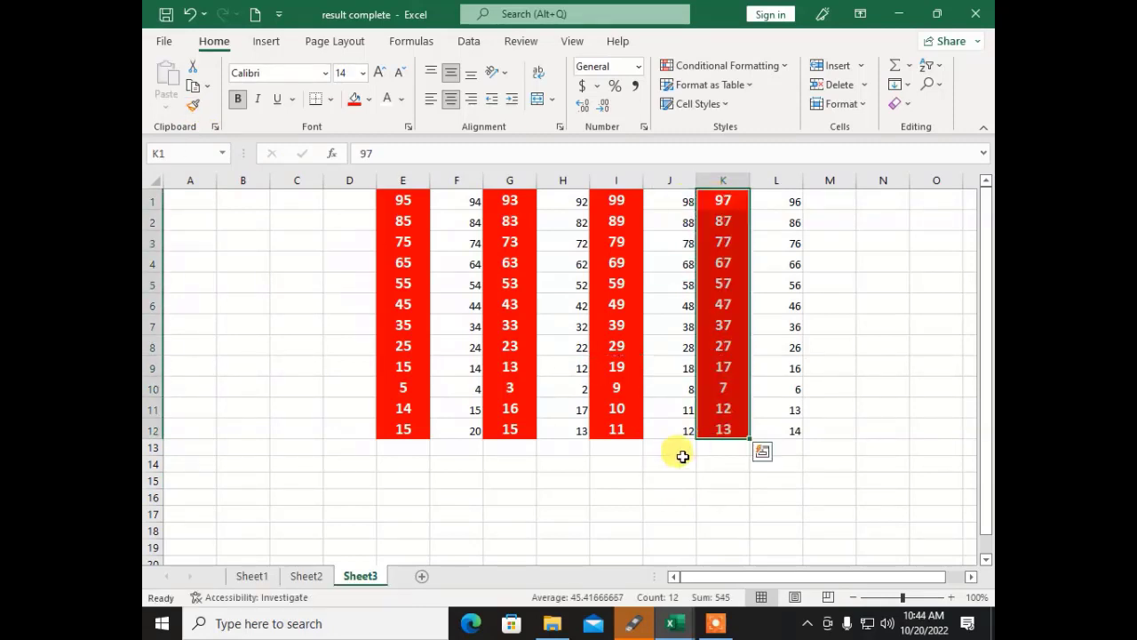
{"action": "left_click", "coordinate": [678, 462]}
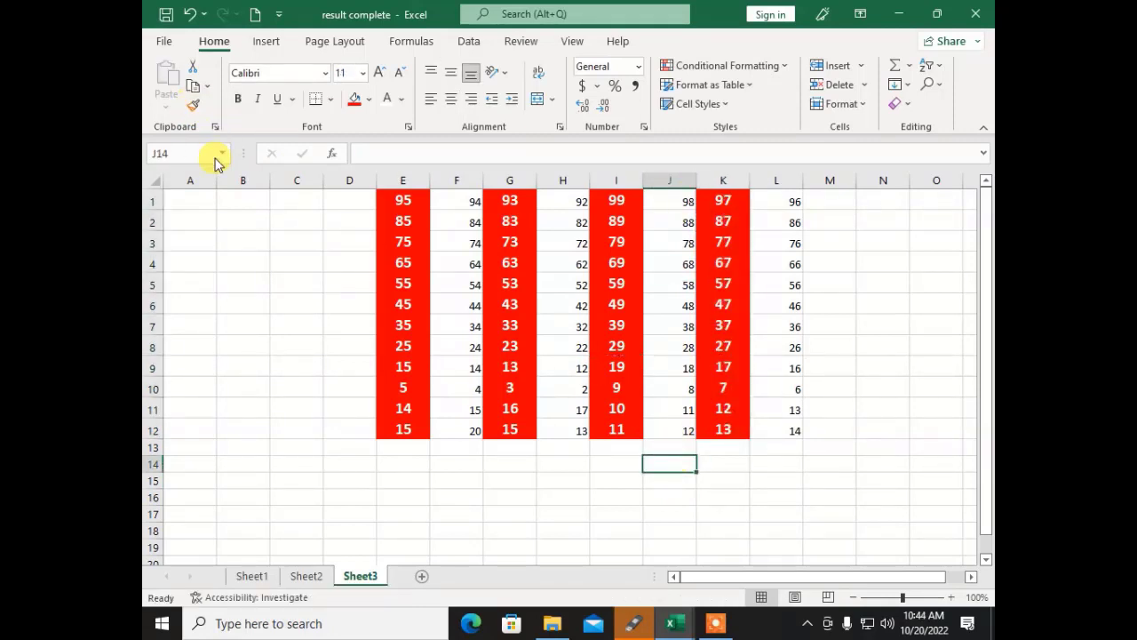
{"action": "left_click", "coordinate": [515, 388]}
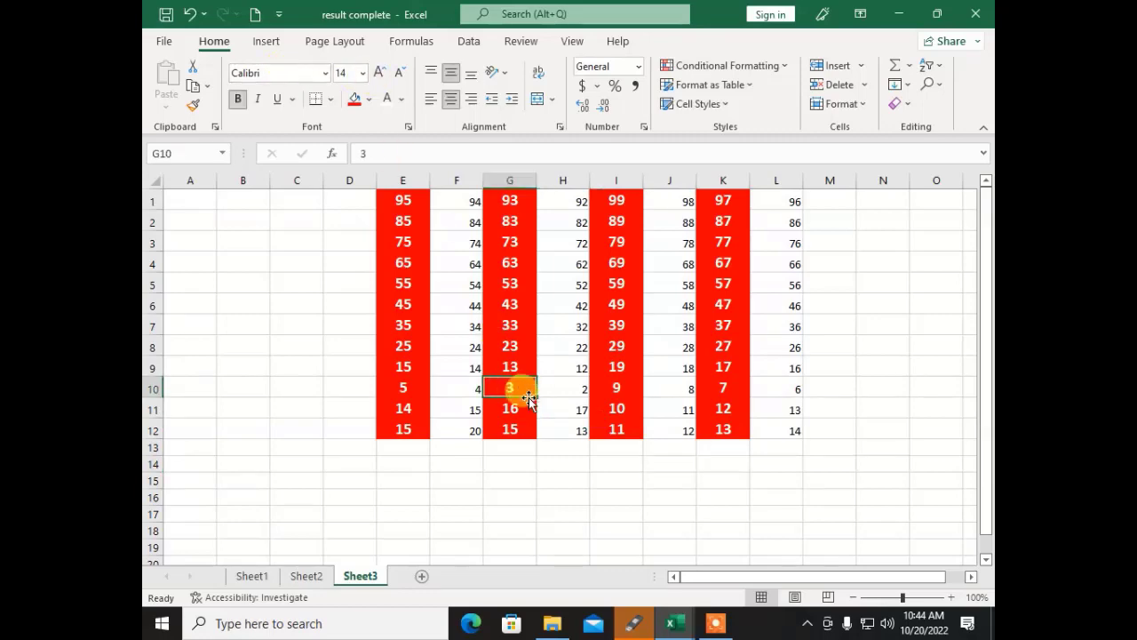
Step: Set the Sheet2 header row A2:O2 to the Exotc350 Bd BT font
{"action": "left_click", "coordinate": [306, 576]}
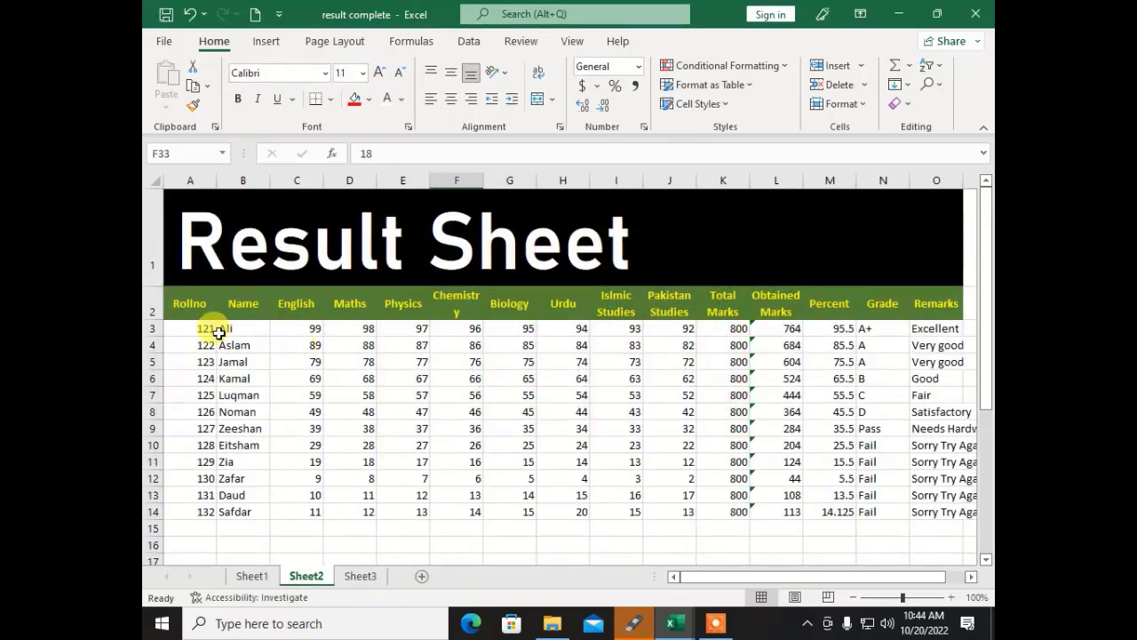
{"action": "left_click_drag", "start_coordinate": [171, 305], "coordinate": [951, 315]}
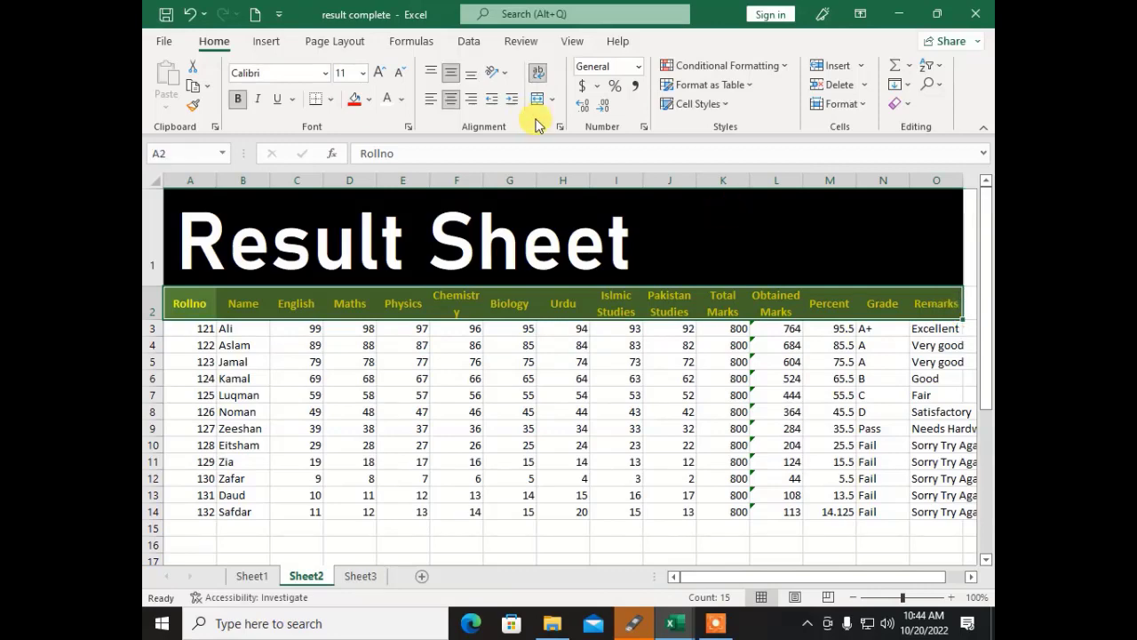
{"action": "left_click", "coordinate": [323, 78]}
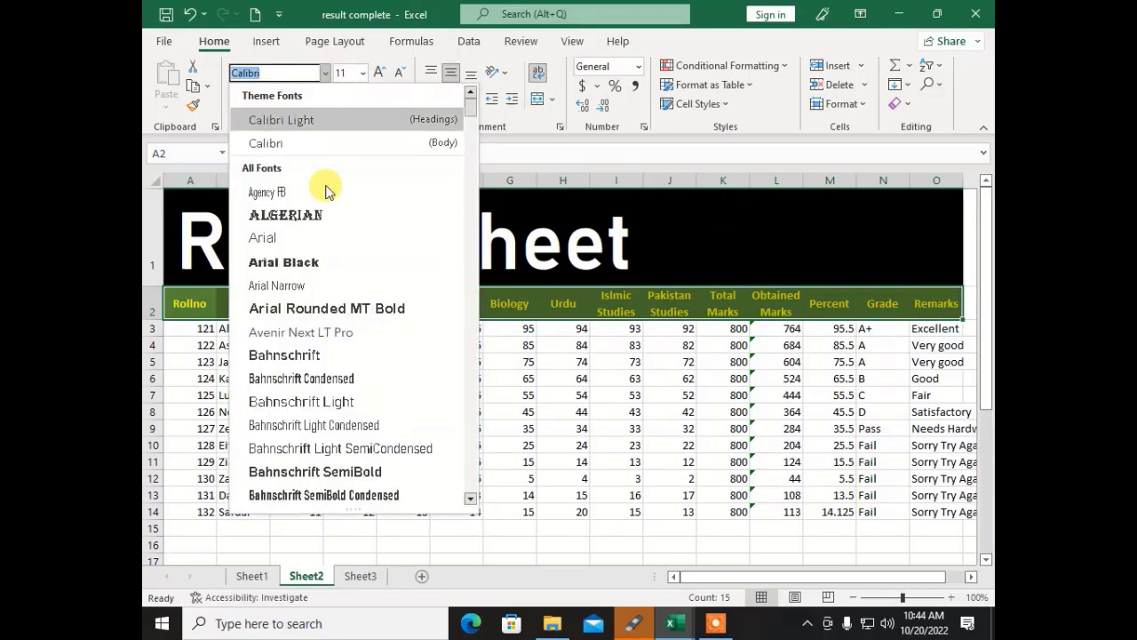
{"action": "scroll", "coordinate": [311, 355], "scroll_direction": "down", "scroll_amount": 4}
{"action": "scroll", "coordinate": [324, 329], "scroll_direction": "down", "scroll_amount": 10}
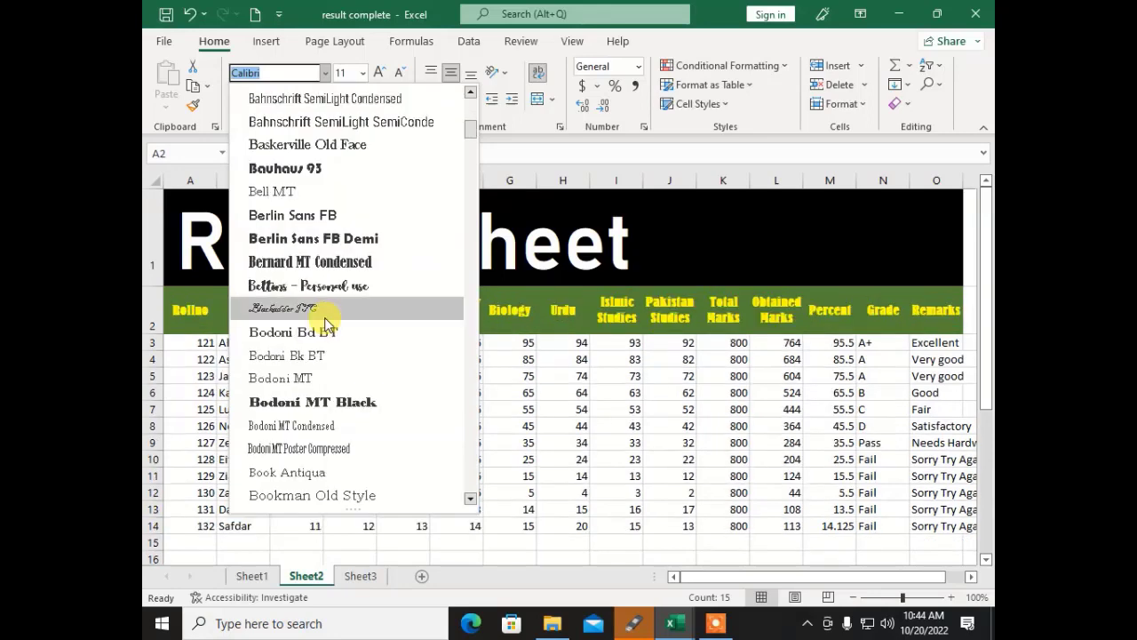
{"action": "scroll", "coordinate": [298, 359], "scroll_direction": "down", "scroll_amount": 4}
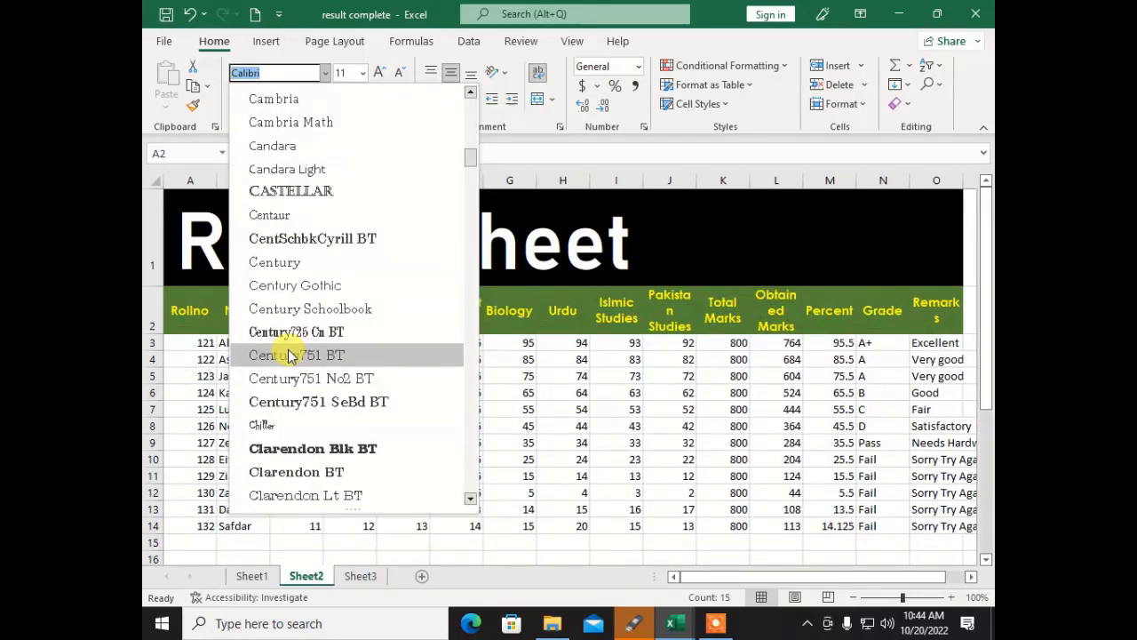
{"action": "scroll", "coordinate": [325, 402], "scroll_direction": "down", "scroll_amount": 2}
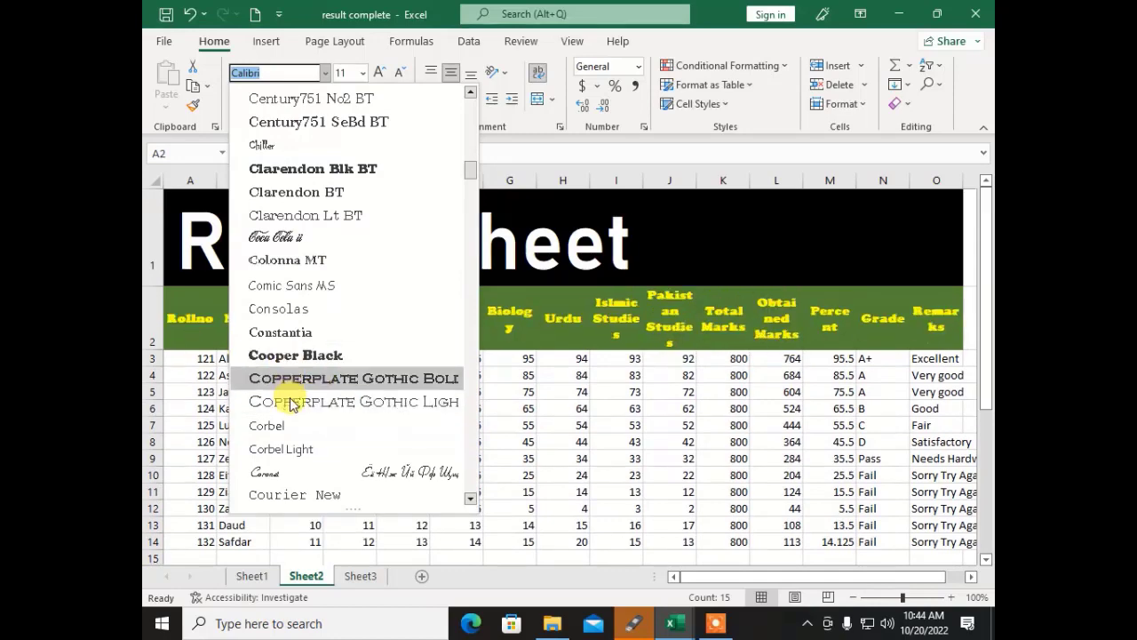
{"action": "scroll", "coordinate": [293, 399], "scroll_direction": "down", "scroll_amount": 2}
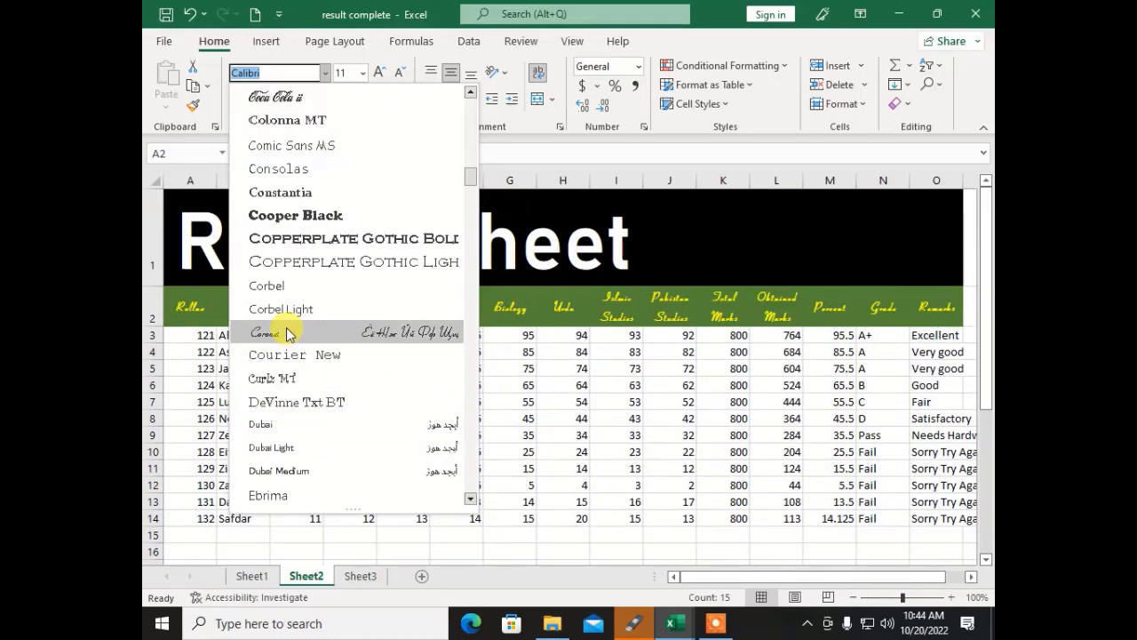
{"action": "scroll", "coordinate": [300, 399], "scroll_direction": "down", "scroll_amount": 2}
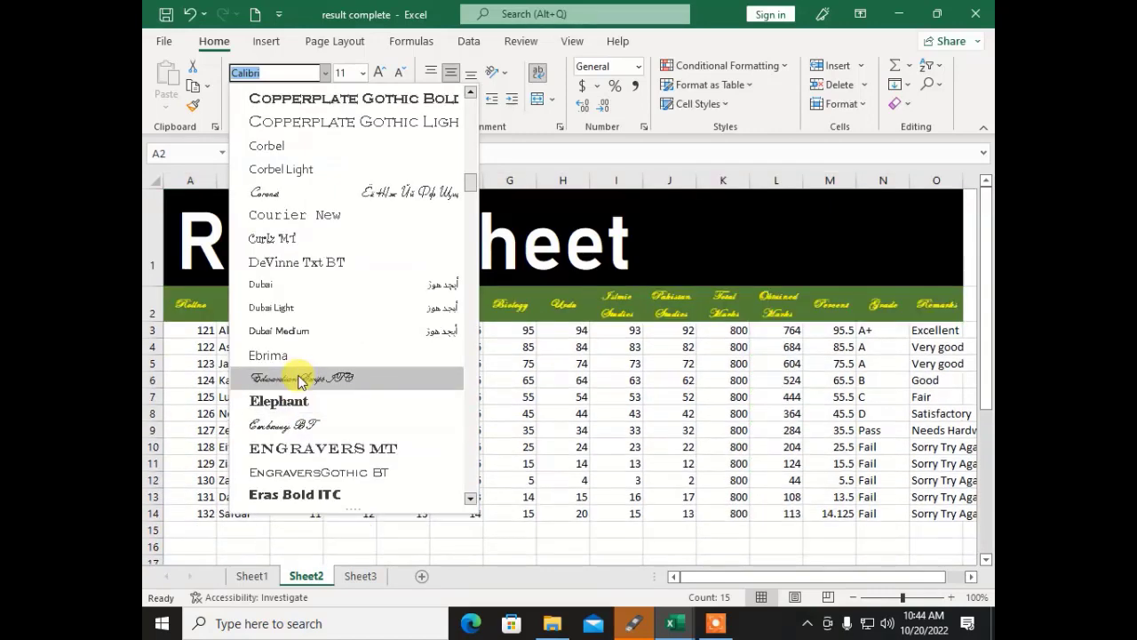
{"action": "scroll", "coordinate": [306, 373], "scroll_direction": "down", "scroll_amount": 2}
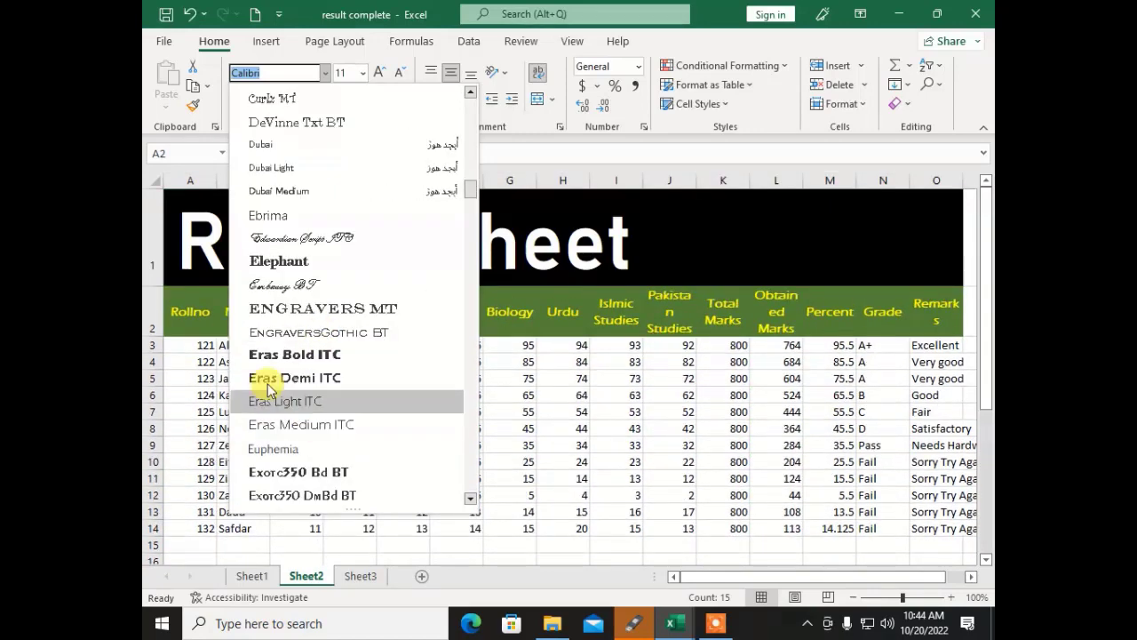
{"action": "left_click", "coordinate": [305, 472]}
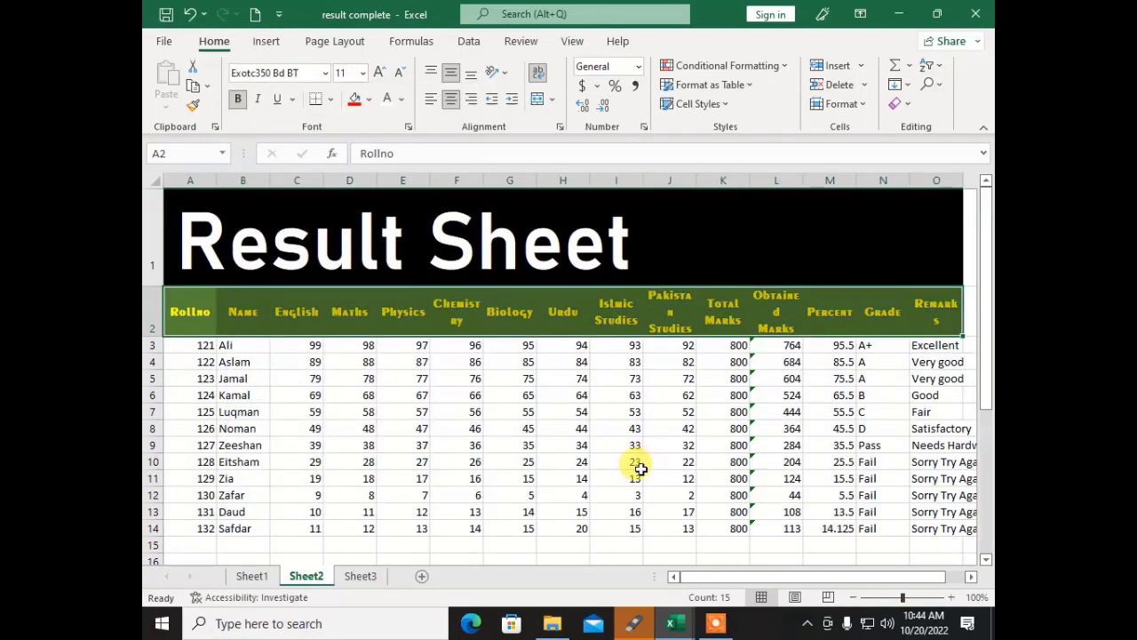
Step: Set the header text to size 12, then enlarge it to 24
{"action": "left_click", "coordinate": [361, 74]}
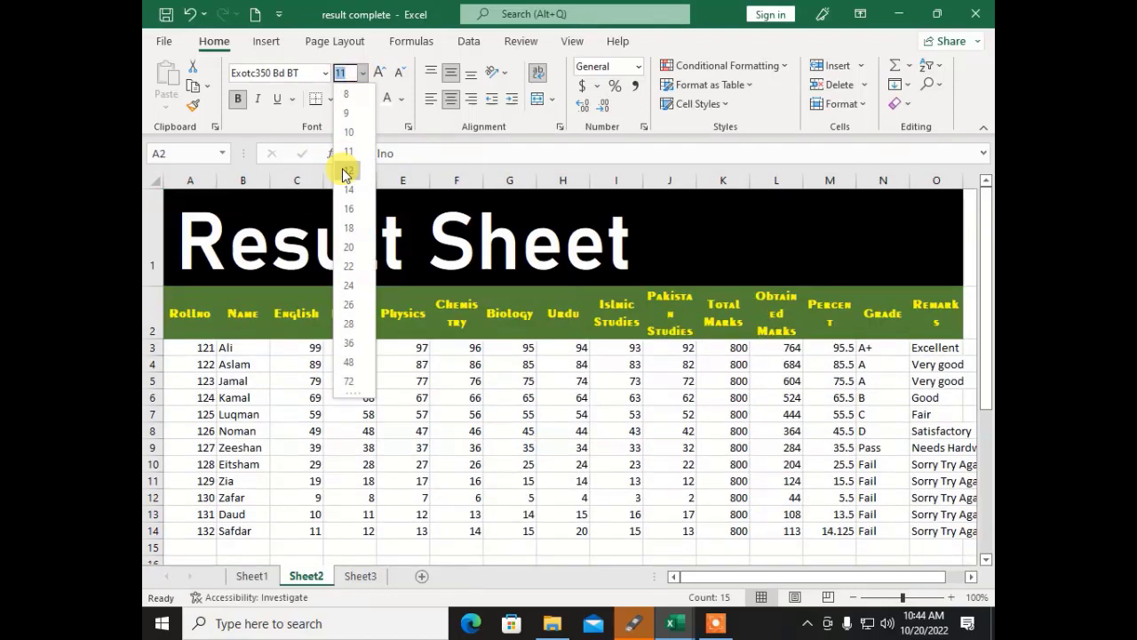
{"action": "left_click", "coordinate": [347, 171]}
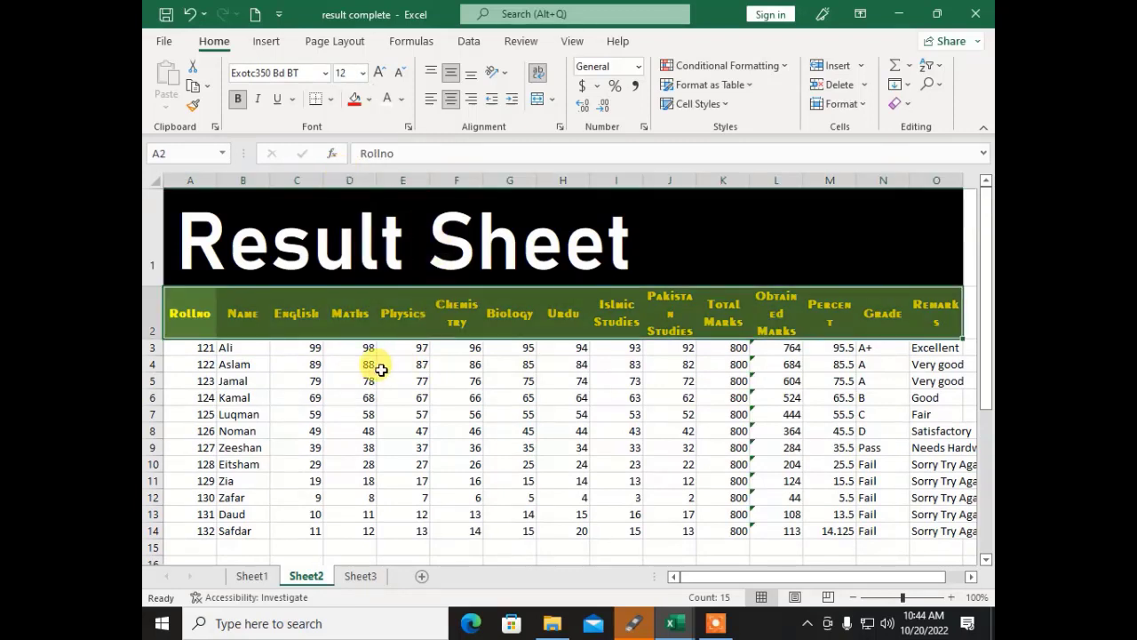
{"action": "left_click", "coordinate": [379, 75]}
{"action": "left_click", "coordinate": [380, 75]}
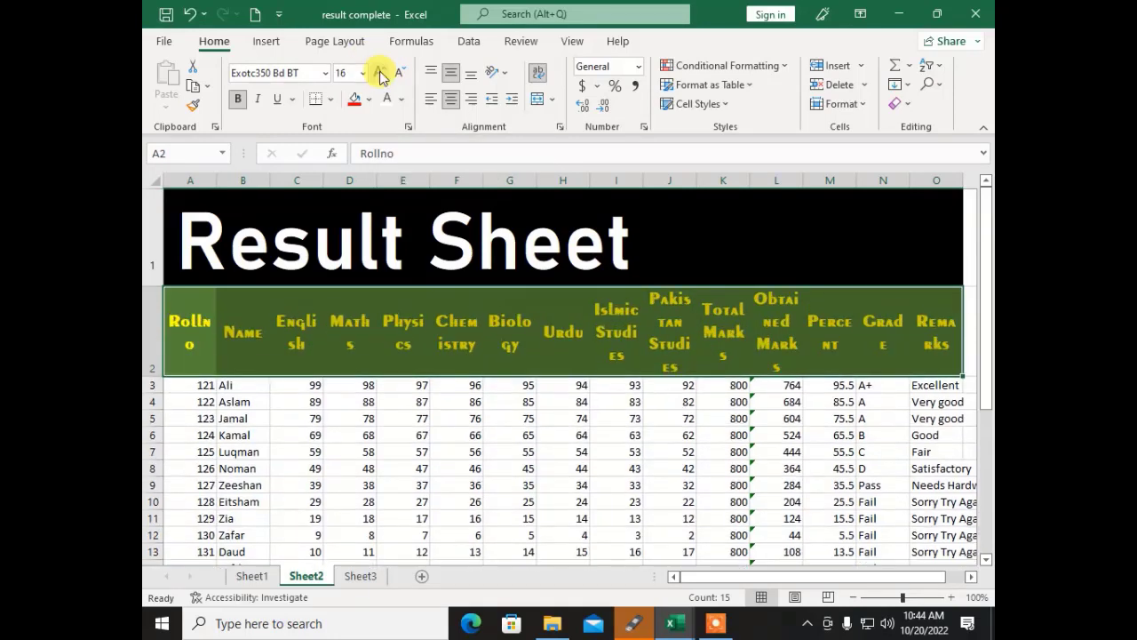
{"action": "left_click", "coordinate": [380, 76]}
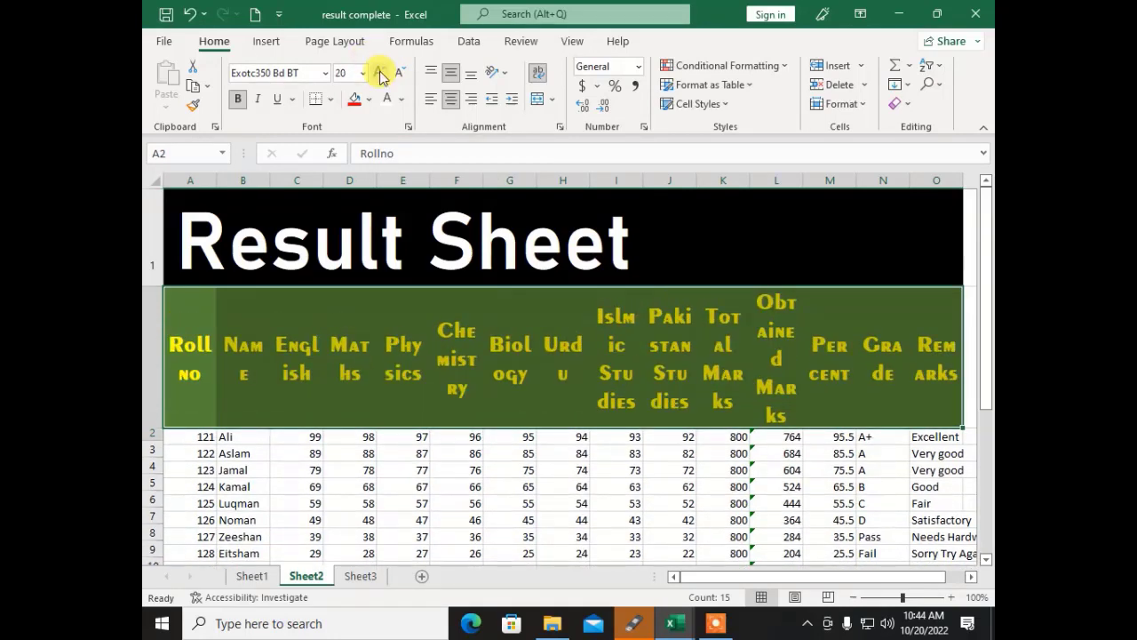
{"action": "left_click", "coordinate": [380, 75]}
{"action": "left_click", "coordinate": [379, 76]}
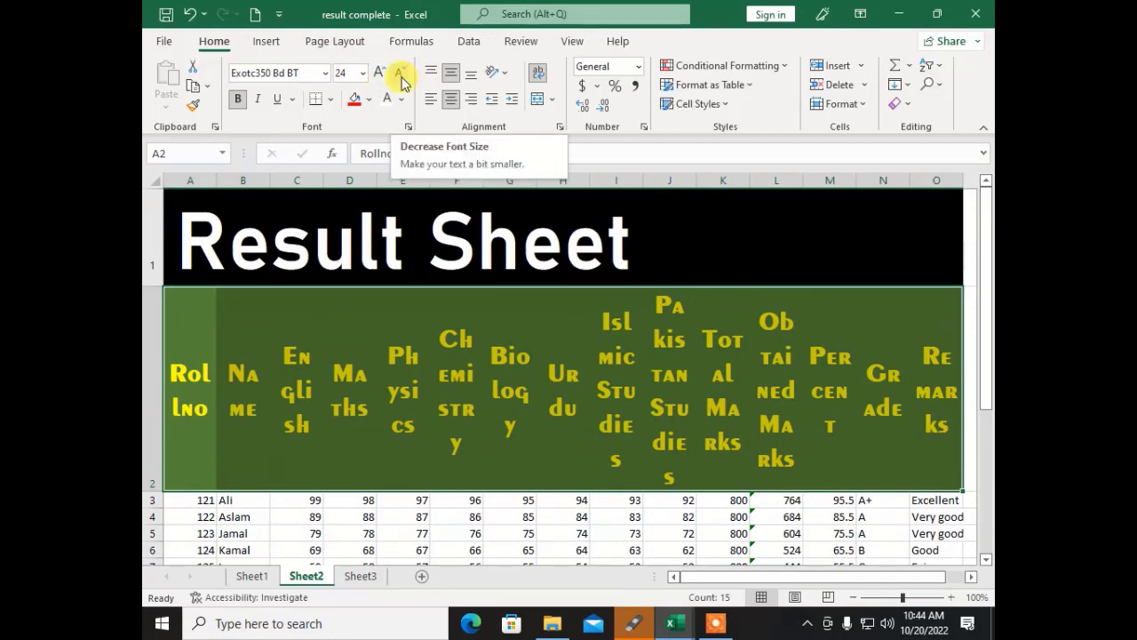
Step: Shrink the header row text from 24 down to size 9
{"action": "left_click", "coordinate": [402, 78]}
{"action": "left_click", "coordinate": [401, 78]}
{"action": "left_click", "coordinate": [402, 78]}
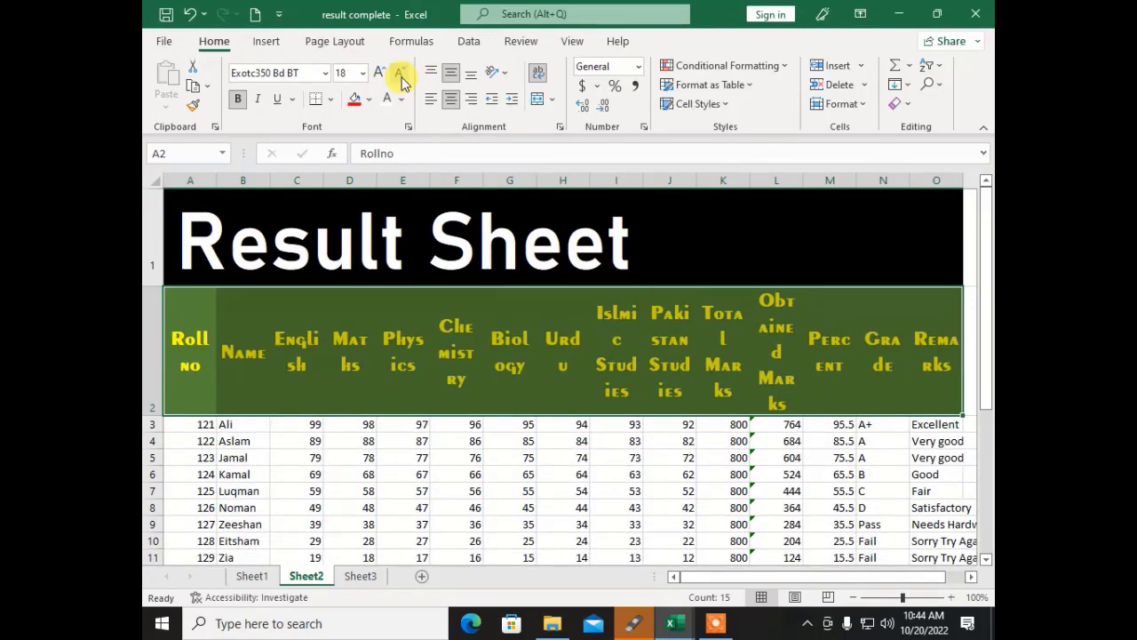
{"action": "left_click", "coordinate": [402, 78]}
{"action": "left_click", "coordinate": [401, 78]}
{"action": "left_click", "coordinate": [401, 78]}
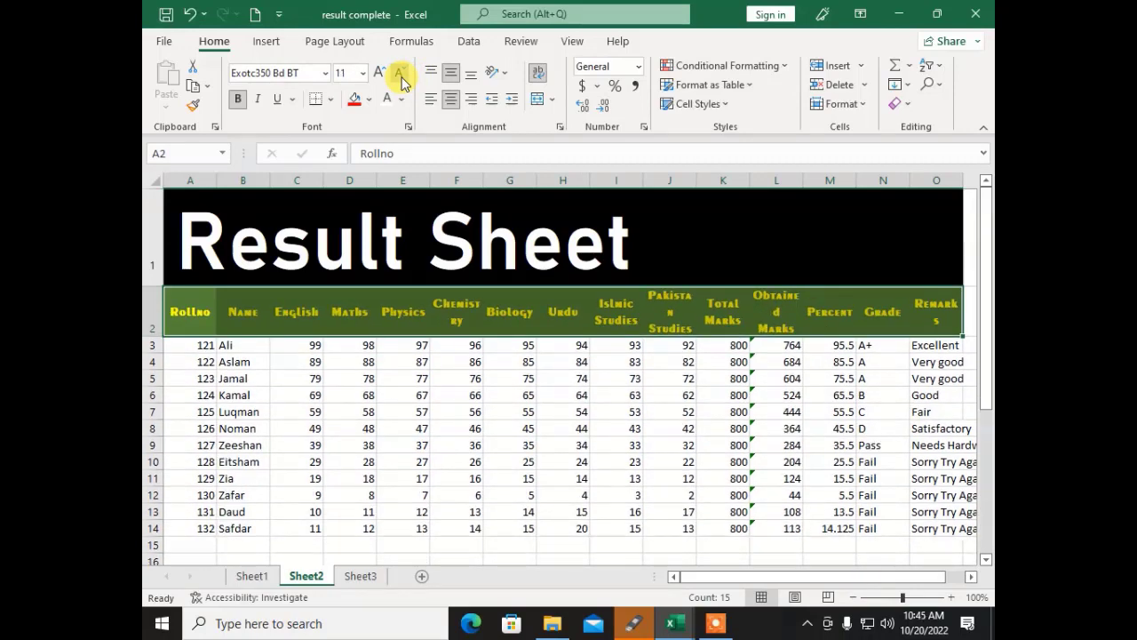
{"action": "left_click", "coordinate": [402, 78]}
{"action": "left_click", "coordinate": [401, 78]}
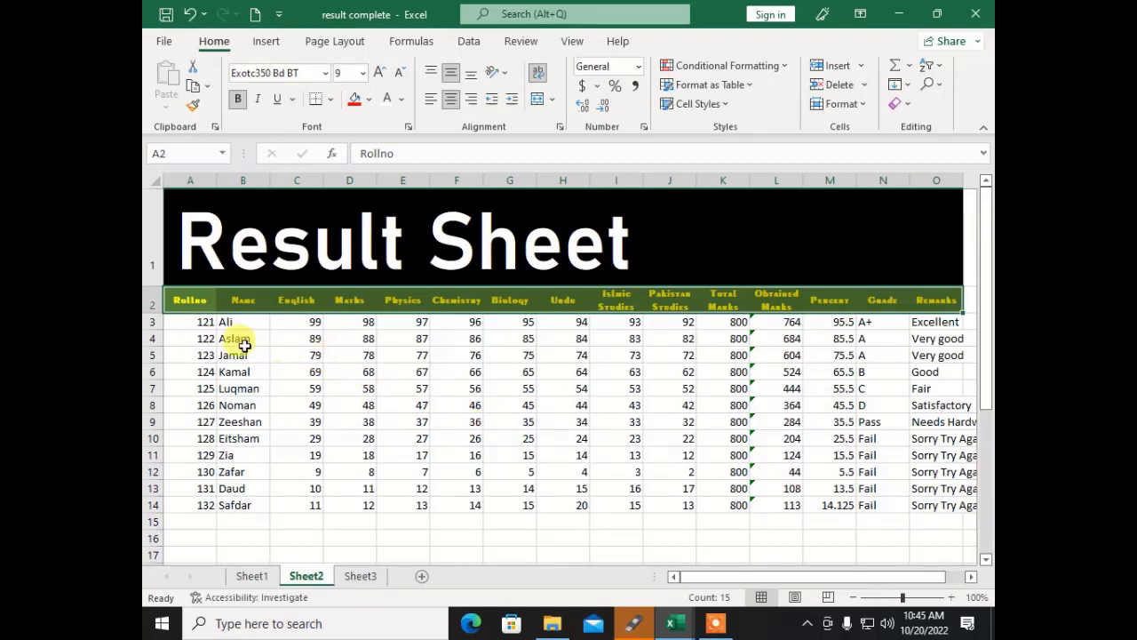
Step: Make the roll numbers in A3:A14 bold and the student names in B3:B14 italic
{"action": "left_click", "coordinate": [184, 321]}
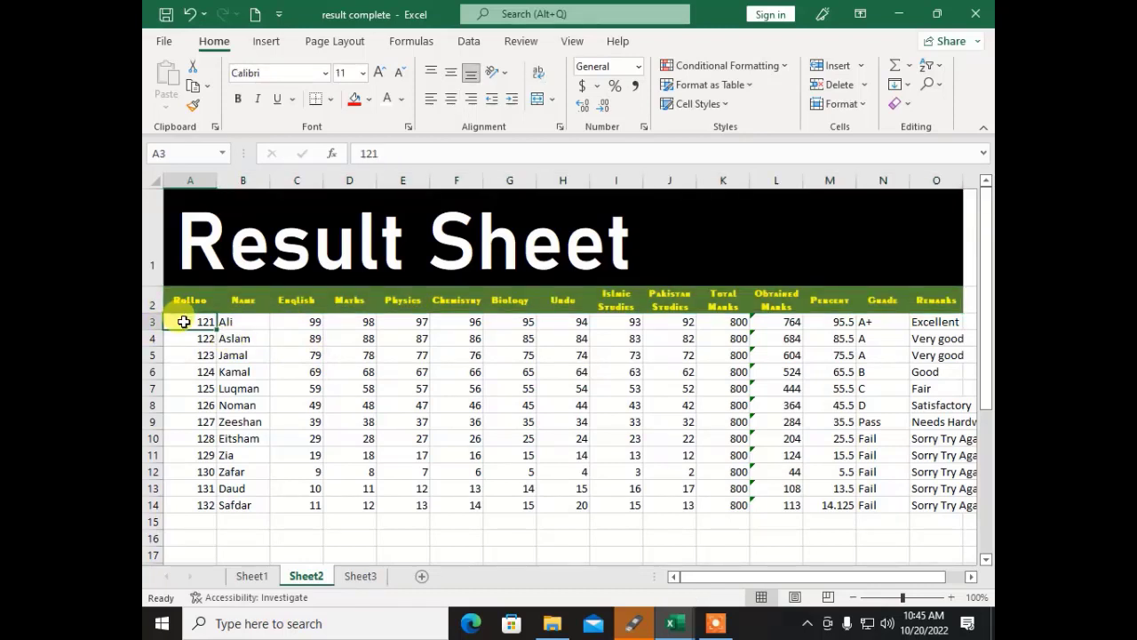
{"action": "left_click_drag", "start_coordinate": [184, 320], "coordinate": [208, 506]}
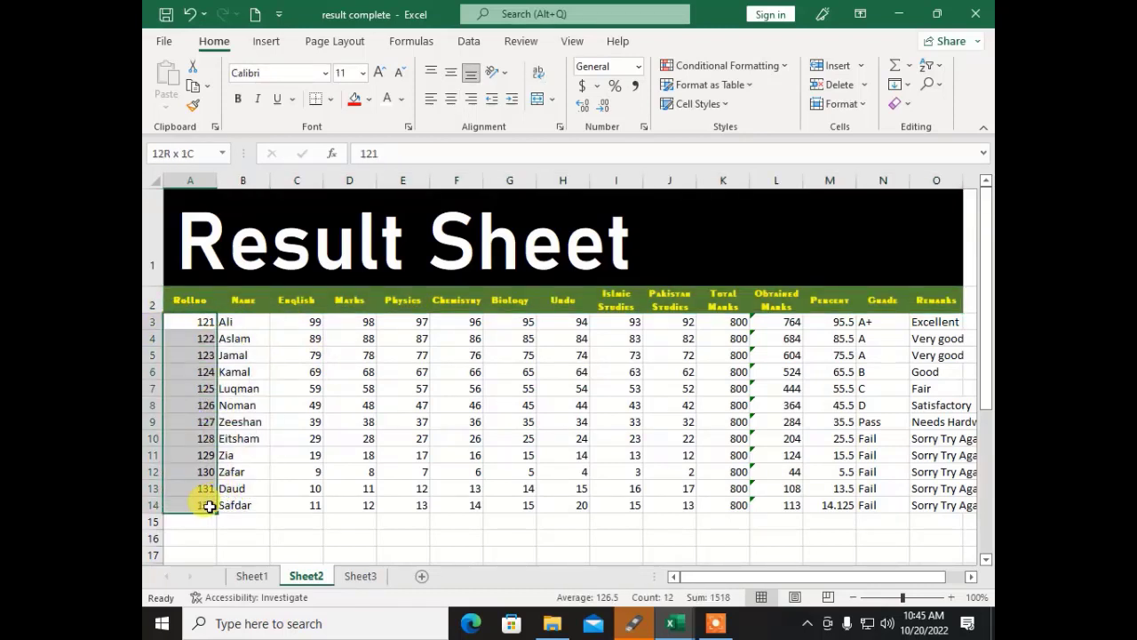
{"action": "left_click", "coordinate": [246, 106]}
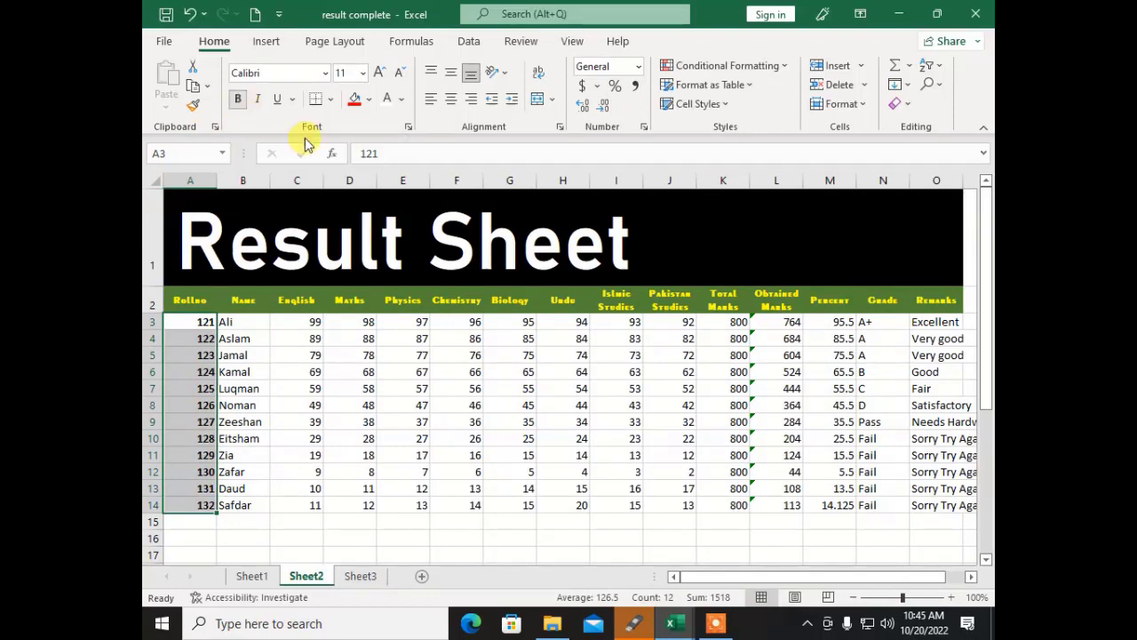
{"action": "left_click_drag", "start_coordinate": [233, 322], "coordinate": [255, 507]}
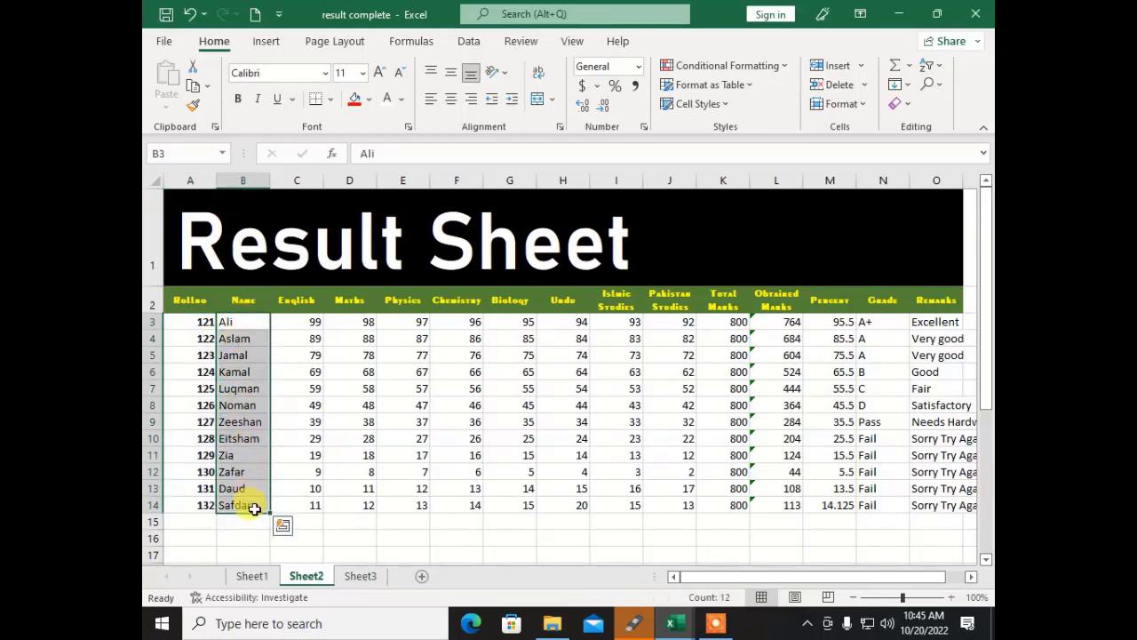
{"action": "left_click", "coordinate": [265, 106]}
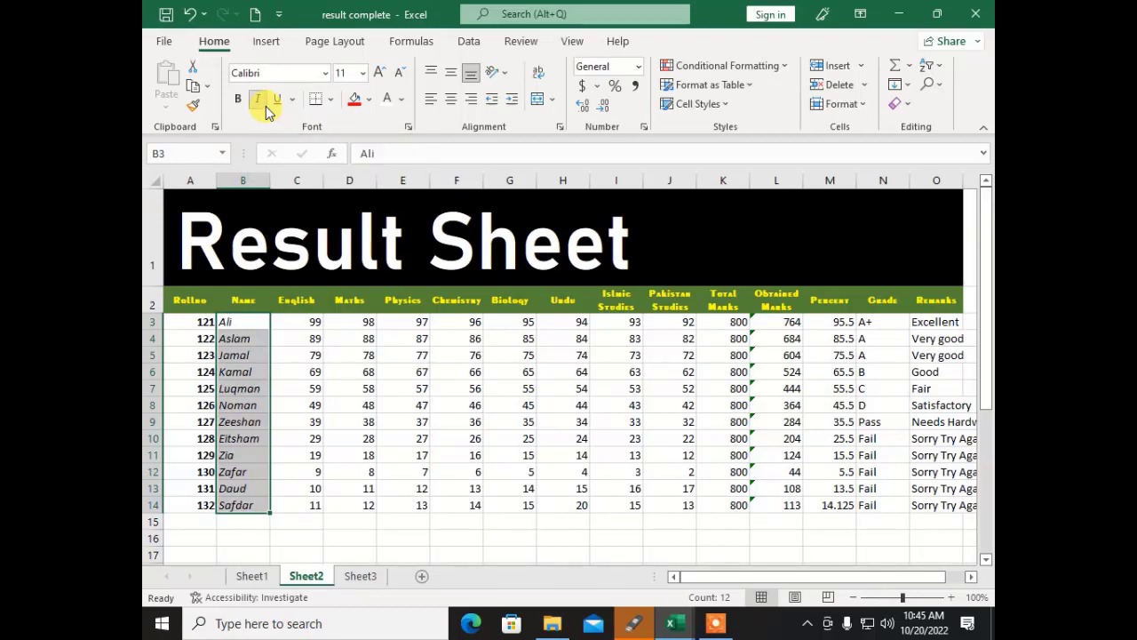
Step: Give the Remarks entries in O3:O14 a double underline
{"action": "left_click", "coordinate": [298, 322]}
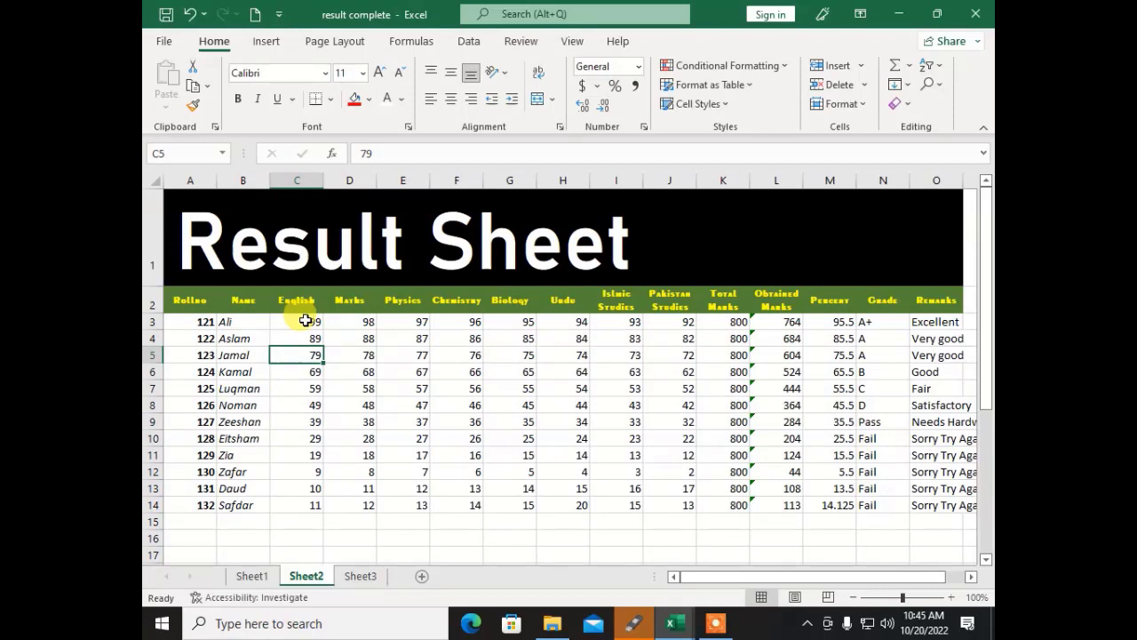
{"action": "left_click_drag", "start_coordinate": [298, 322], "coordinate": [301, 503]}
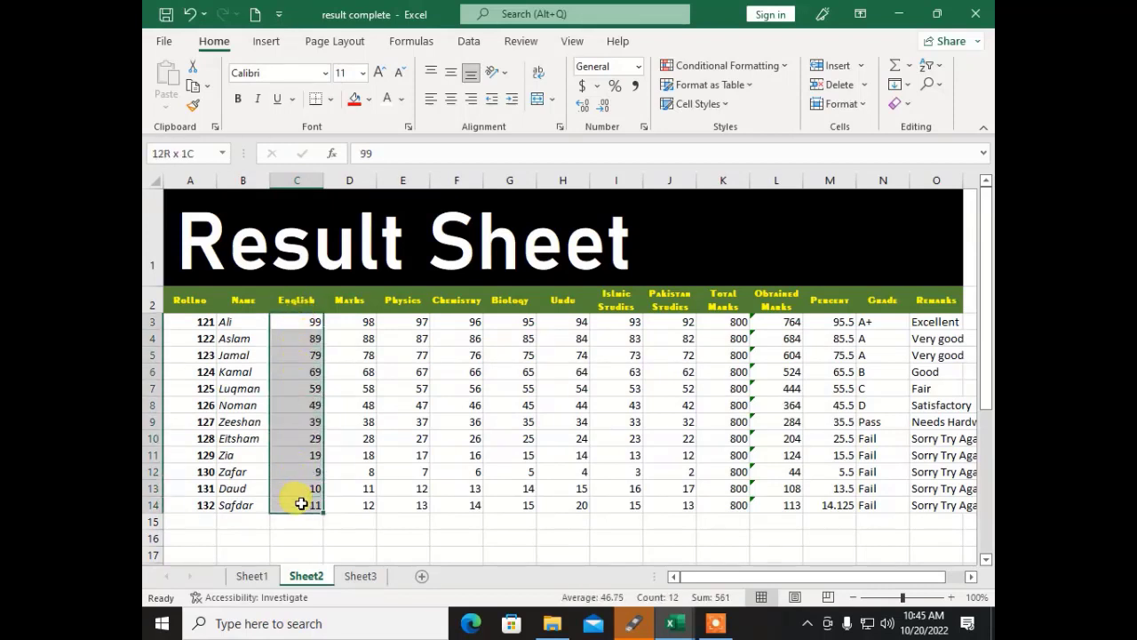
{"action": "left_click_drag", "start_coordinate": [919, 321], "coordinate": [924, 504]}
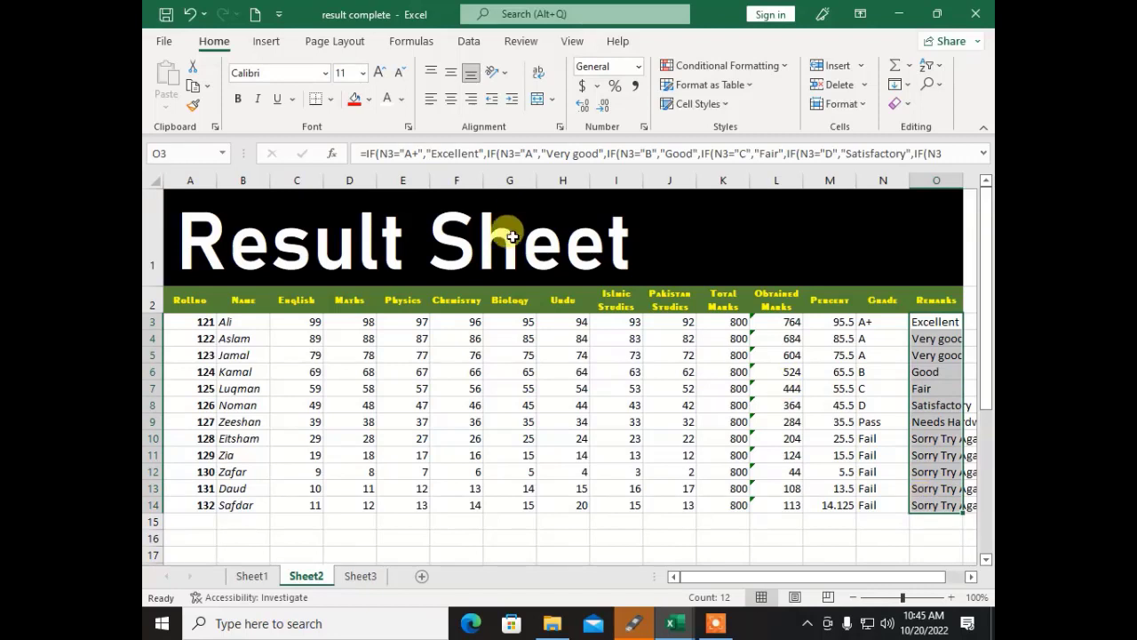
{"action": "left_click", "coordinate": [279, 99]}
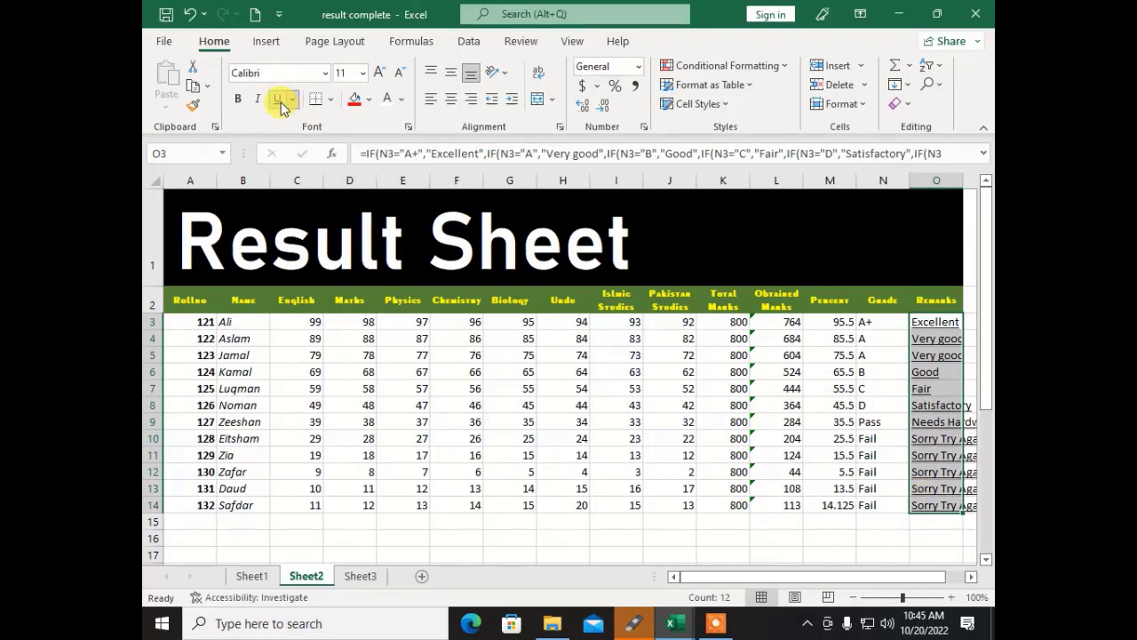
{"action": "left_click", "coordinate": [293, 99]}
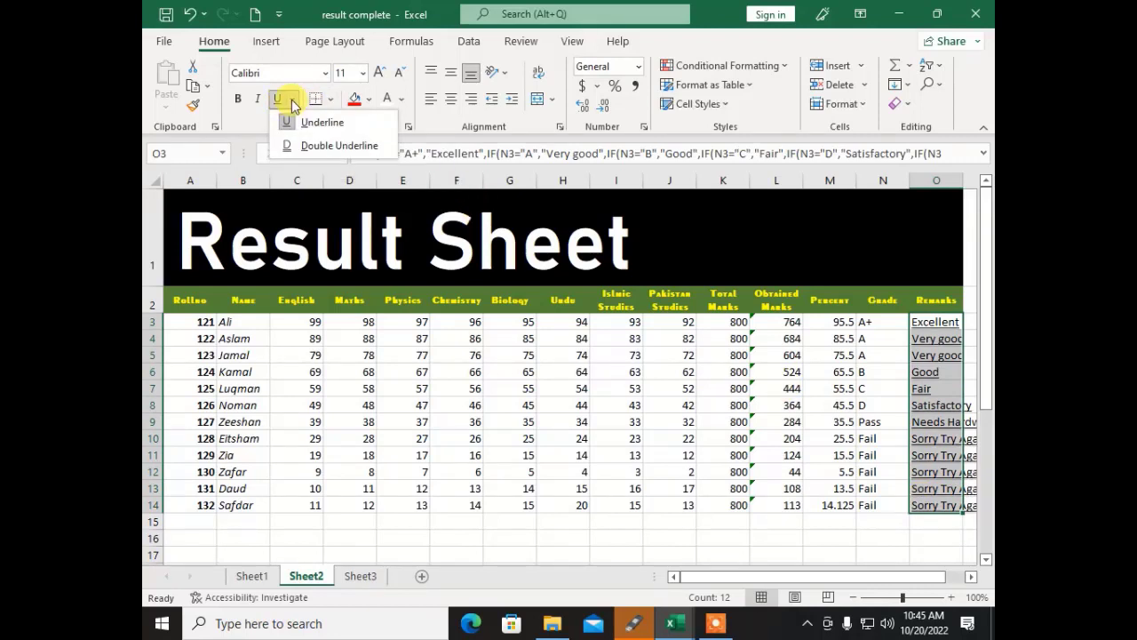
{"action": "left_click", "coordinate": [329, 144]}
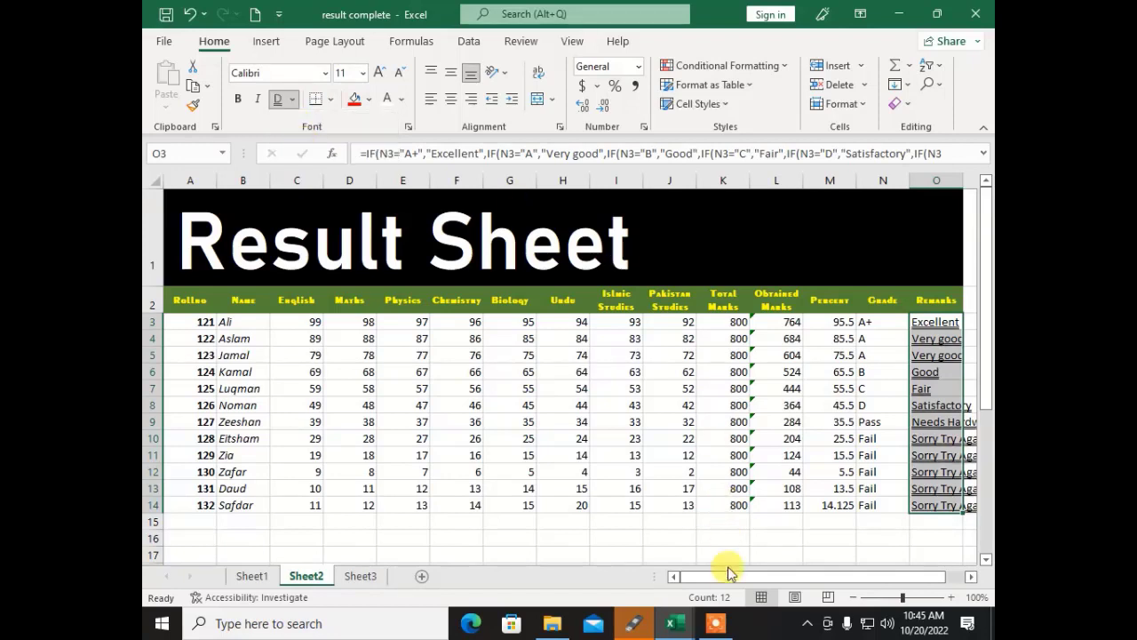
Step: AutoFit column O so 'Needs Hardwork' fits
{"action": "left_click_drag", "start_coordinate": [698, 574], "coordinate": [754, 574]}
{"action": "left_click", "coordinate": [704, 532]}
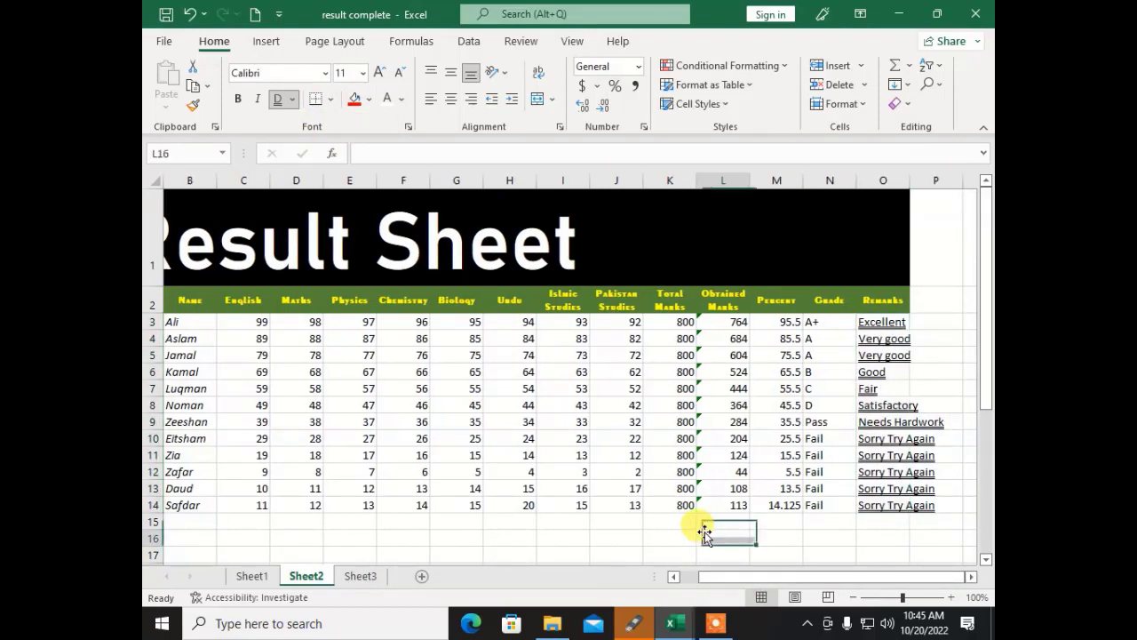
{"action": "left_click", "coordinate": [878, 321]}
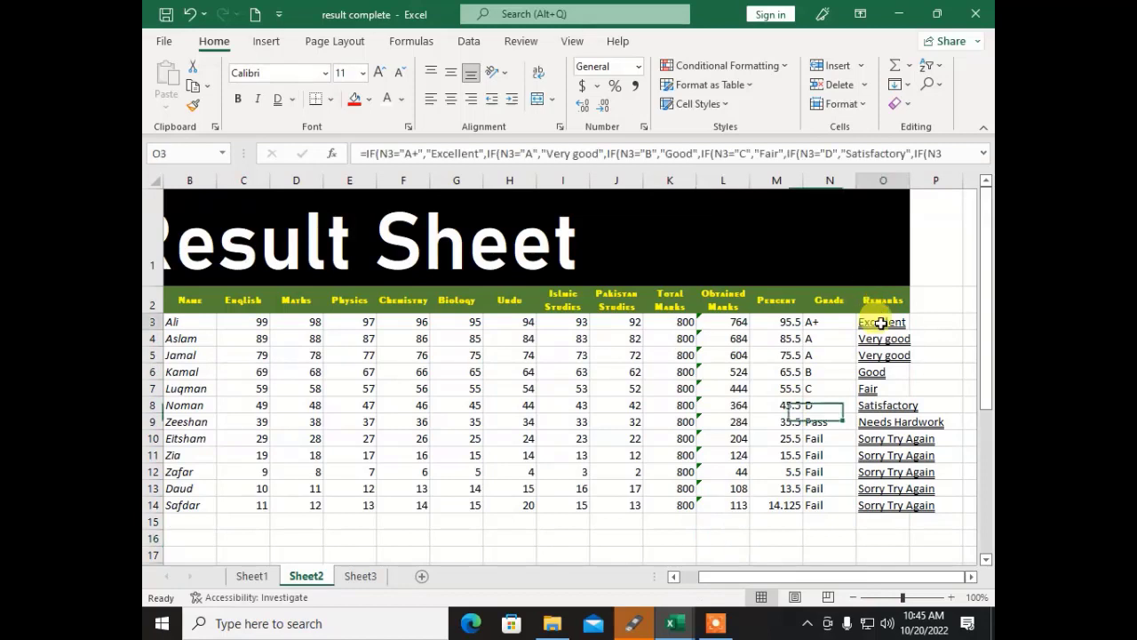
{"action": "double_click", "coordinate": [910, 180]}
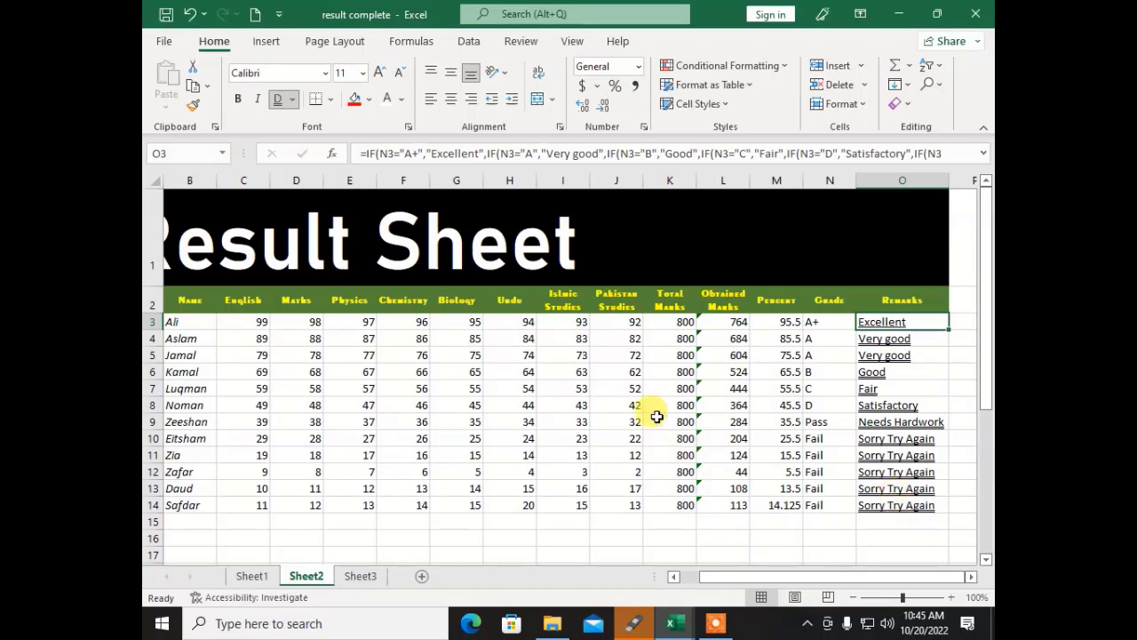
Step: Remove the underline from the Remarks entries and the italics from the student names
{"action": "left_click_drag", "start_coordinate": [905, 507], "coordinate": [893, 322]}
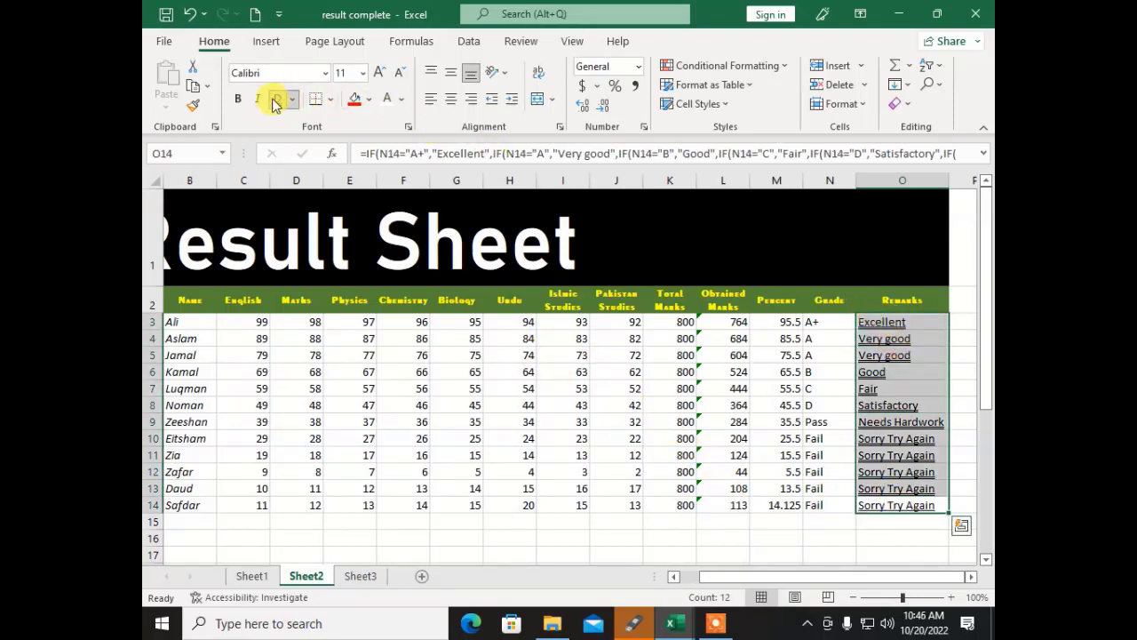
{"action": "left_click", "coordinate": [185, 503]}
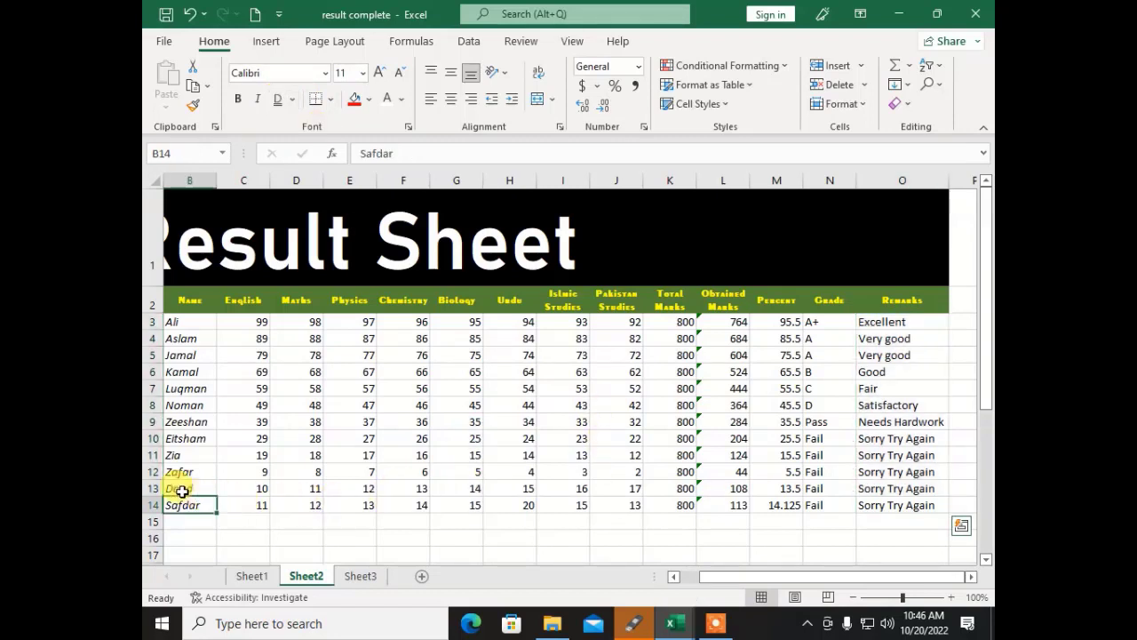
{"action": "left_click_drag", "start_coordinate": [182, 491], "coordinate": [183, 320]}
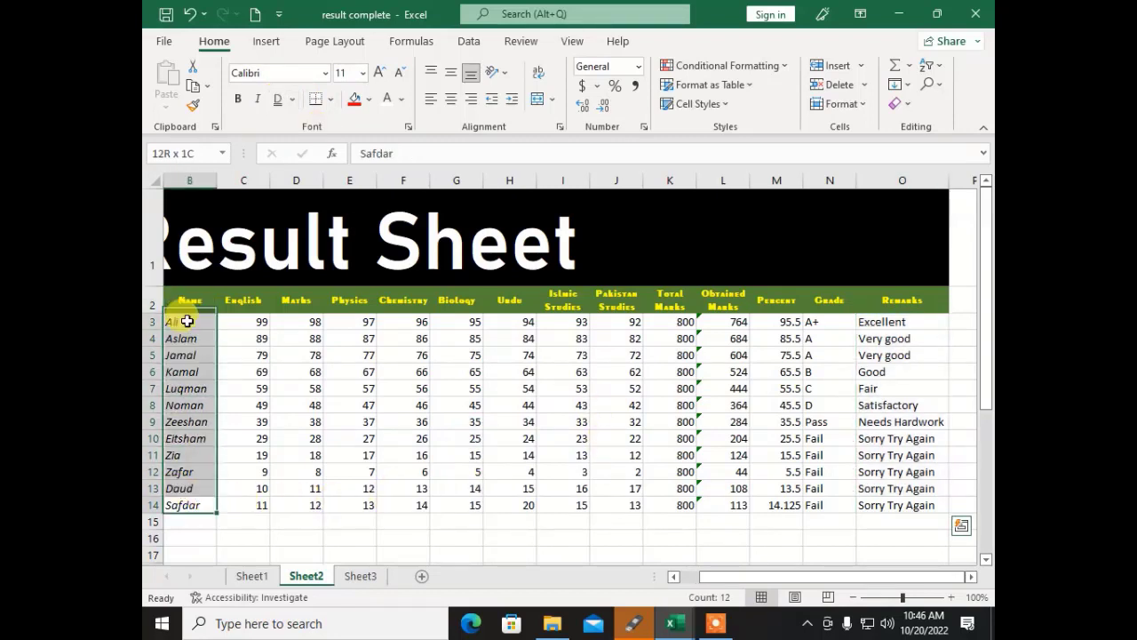
{"action": "left_click", "coordinate": [257, 99]}
{"action": "left_click", "coordinate": [418, 466]}
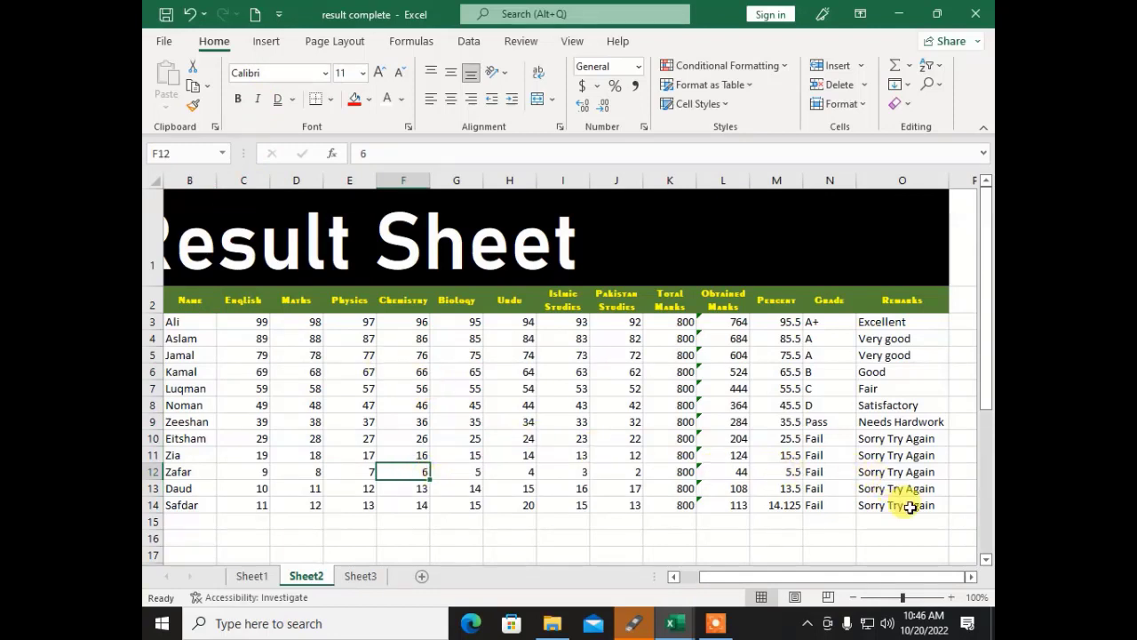
{"action": "left_click_drag", "start_coordinate": [910, 507], "coordinate": [160, 300]}
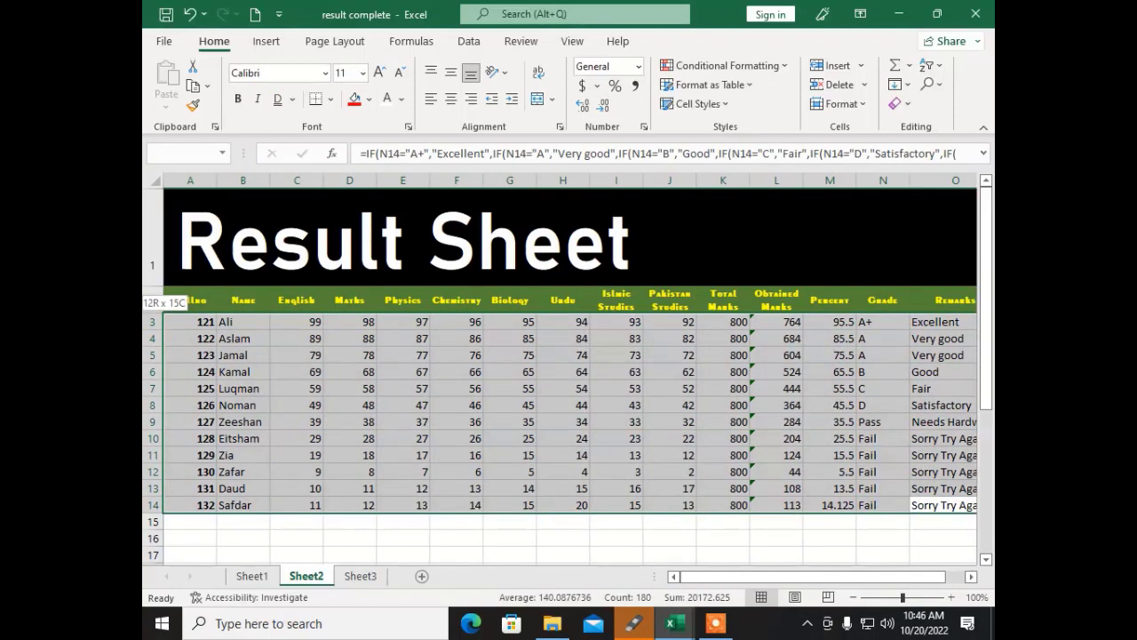
{"action": "left_click", "coordinate": [349, 388]}
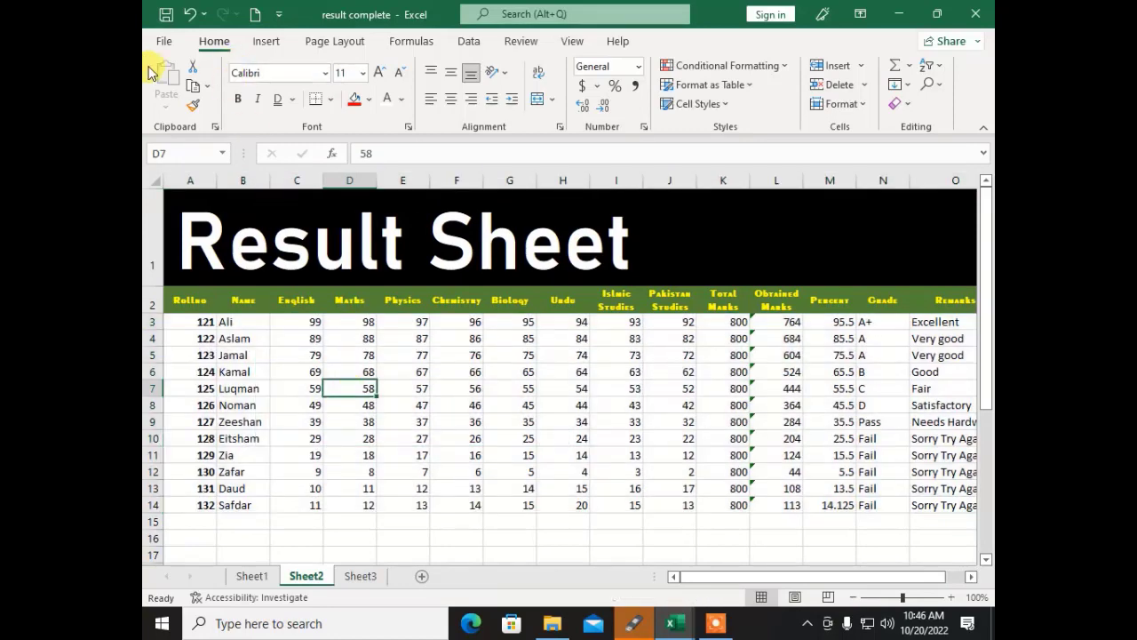
{"action": "left_click", "coordinate": [164, 42]}
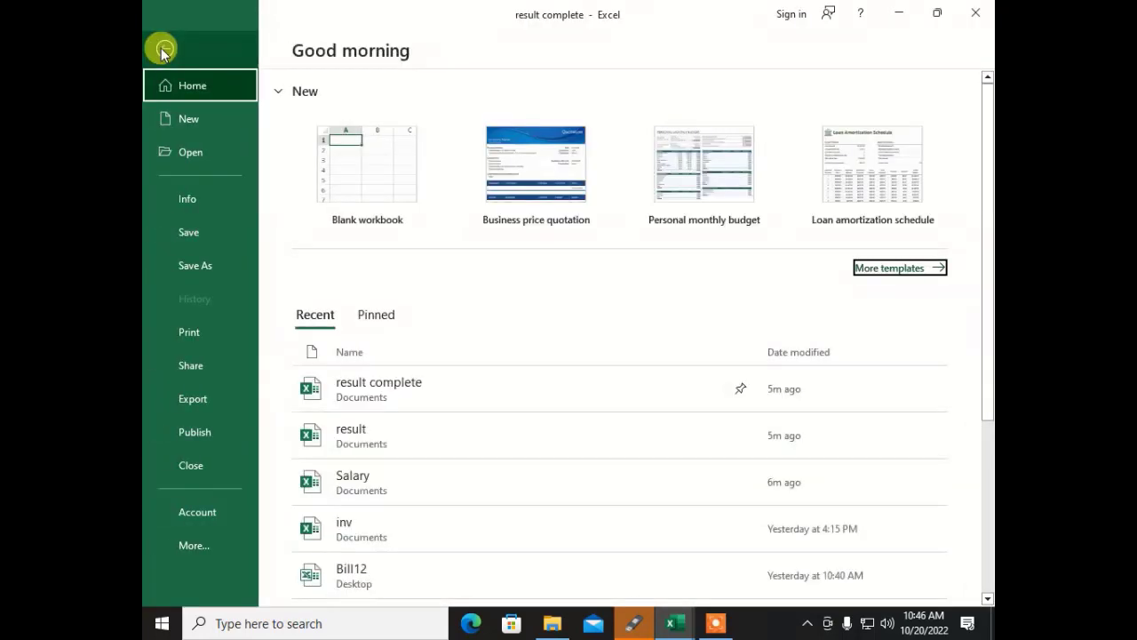
{"action": "left_click", "coordinate": [197, 339]}
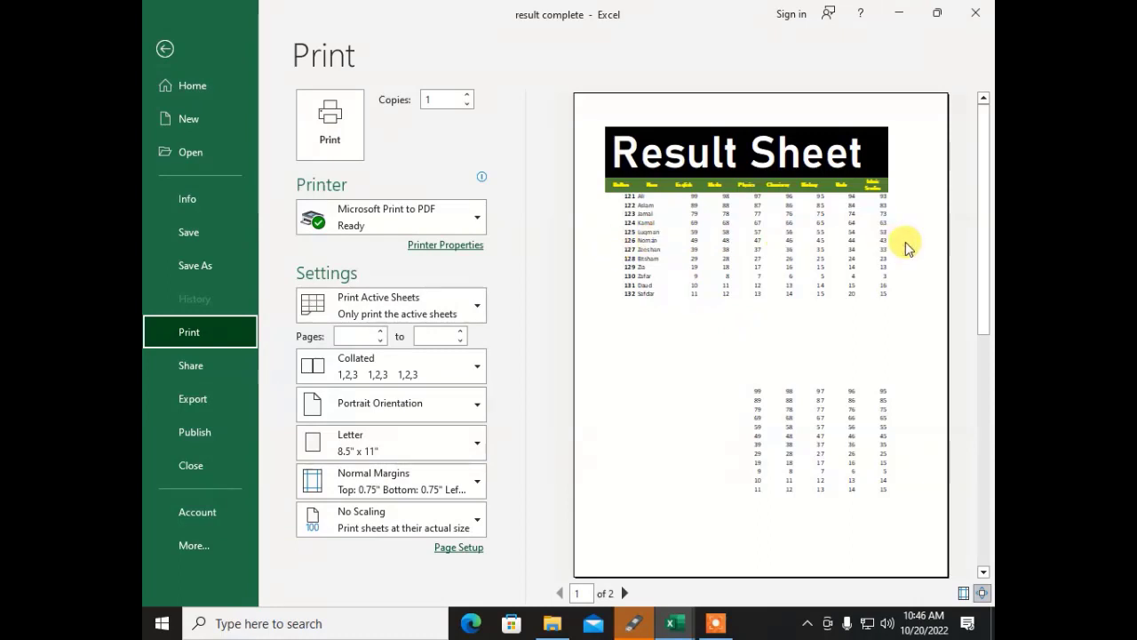
{"action": "left_click", "coordinate": [161, 47]}
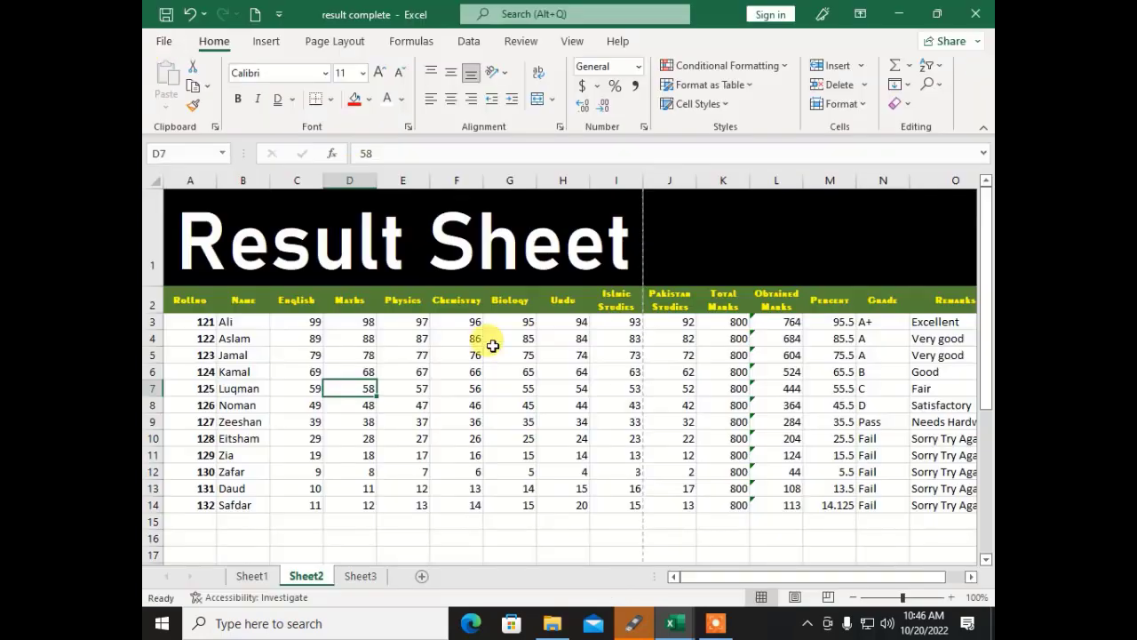
{"action": "scroll", "coordinate": [527, 383], "scroll_direction": "down", "scroll_amount": 2}
{"action": "left_click_drag", "start_coordinate": [244, 364], "coordinate": [793, 458]}
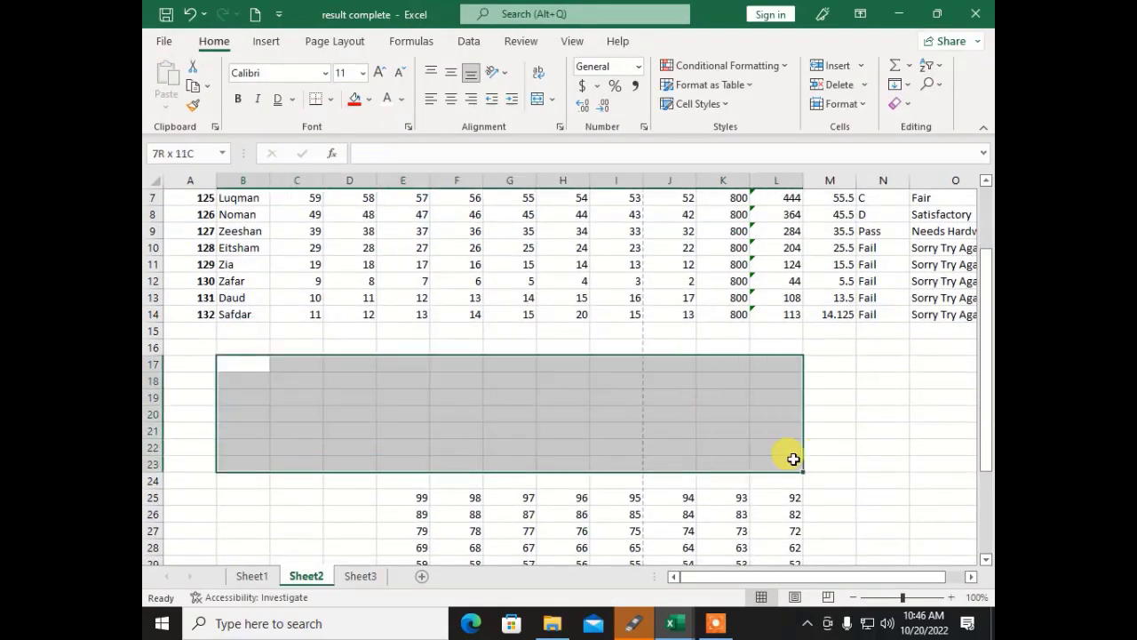
{"action": "left_click", "coordinate": [879, 401]}
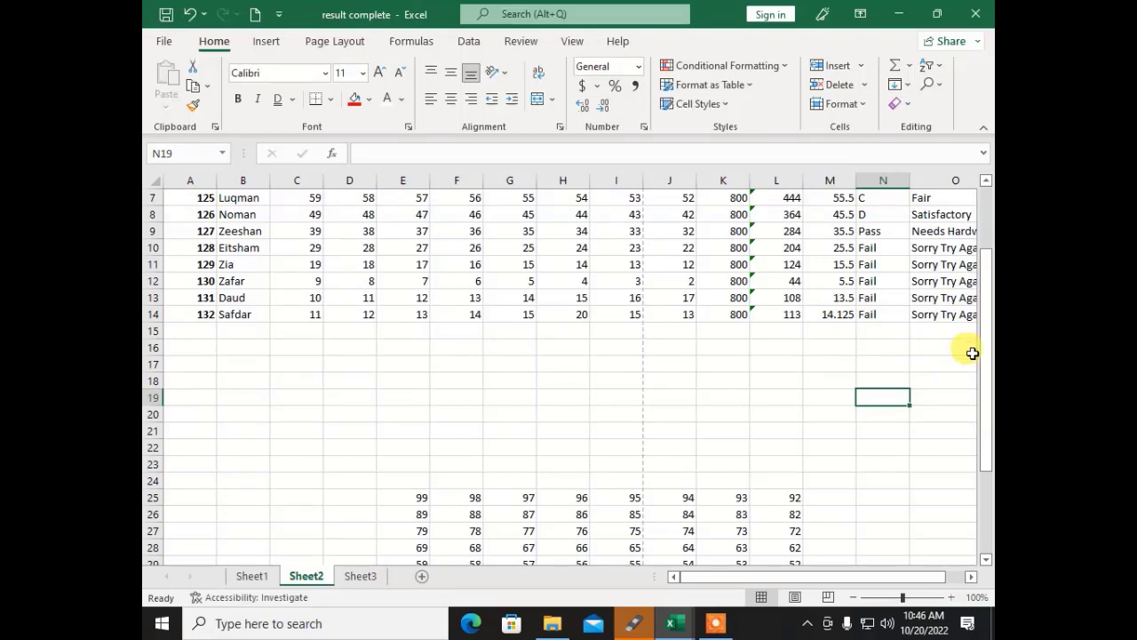
Step: Put a thick outside border around A3:O14 and check it in print preview
{"action": "left_click", "coordinate": [934, 318]}
{"action": "left_click_drag", "start_coordinate": [934, 318], "coordinate": [168, 316]}
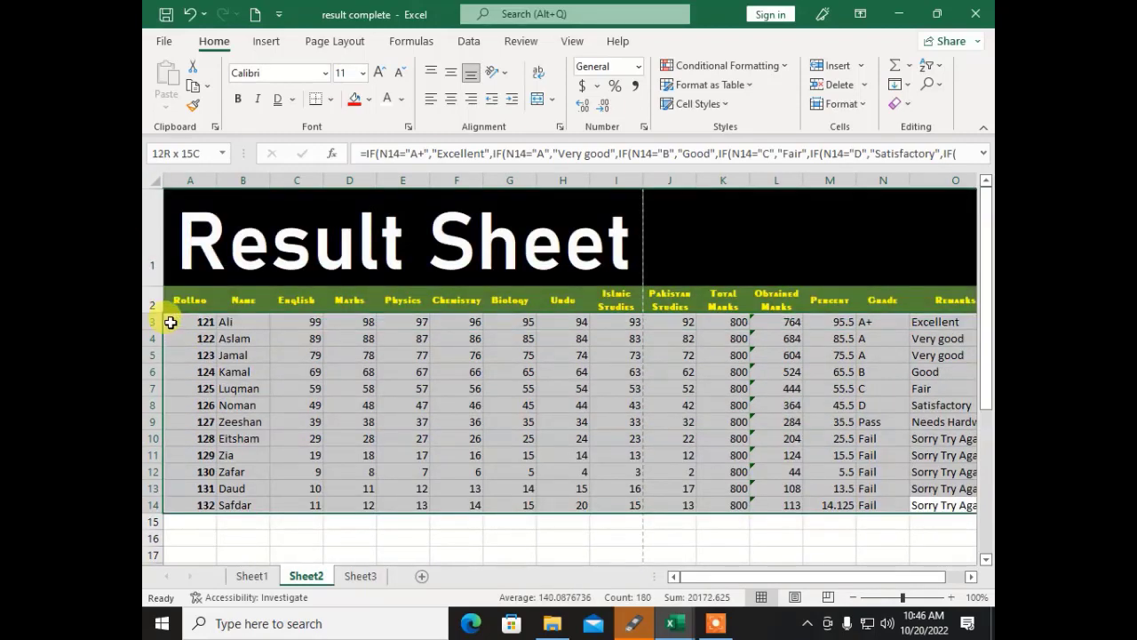
{"action": "left_click", "coordinate": [335, 103]}
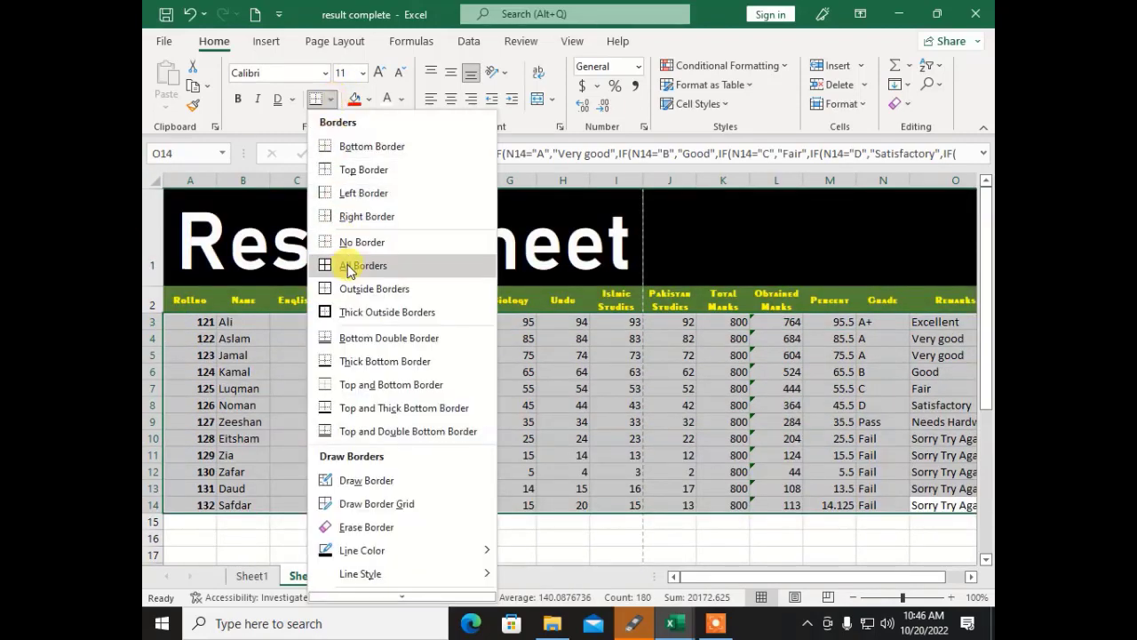
{"action": "left_click", "coordinate": [353, 312]}
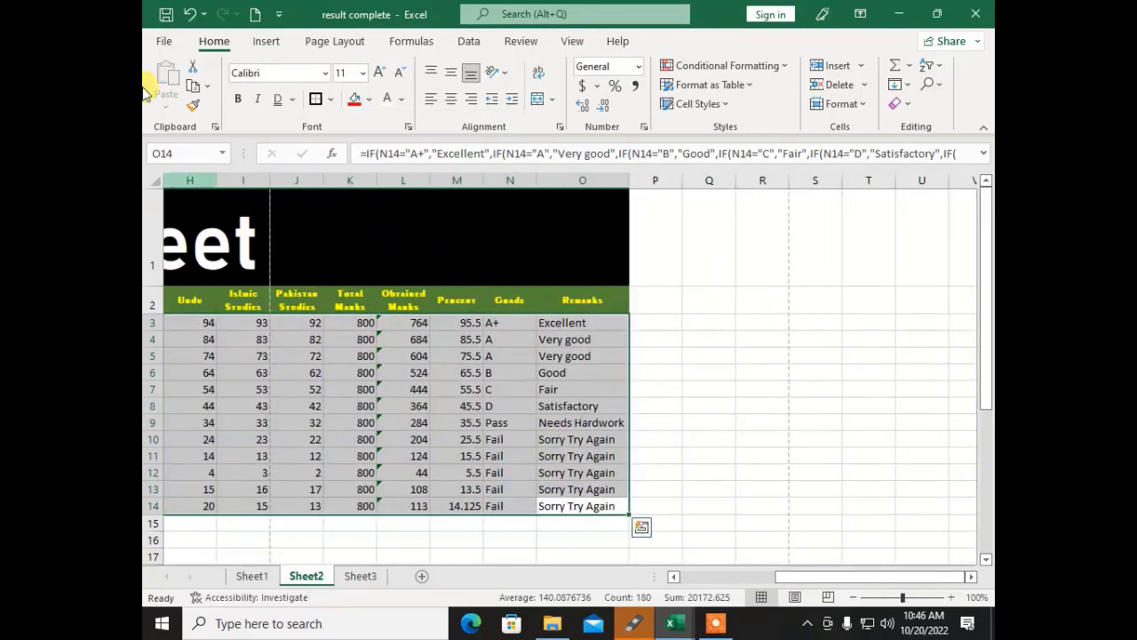
{"action": "left_click", "coordinate": [164, 41]}
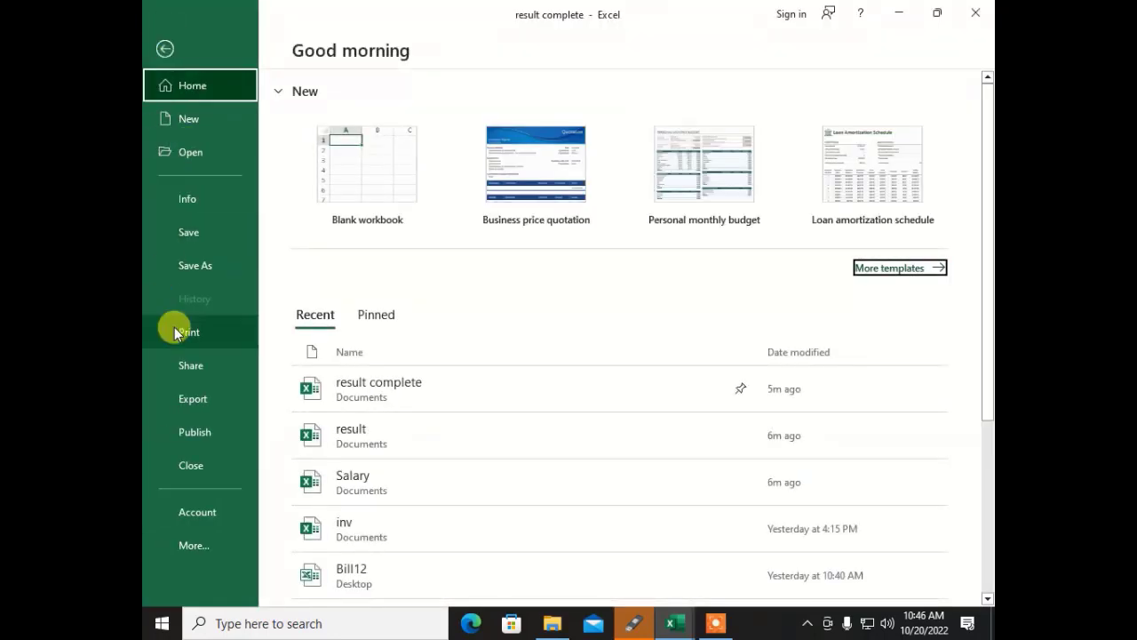
{"action": "left_click", "coordinate": [175, 327]}
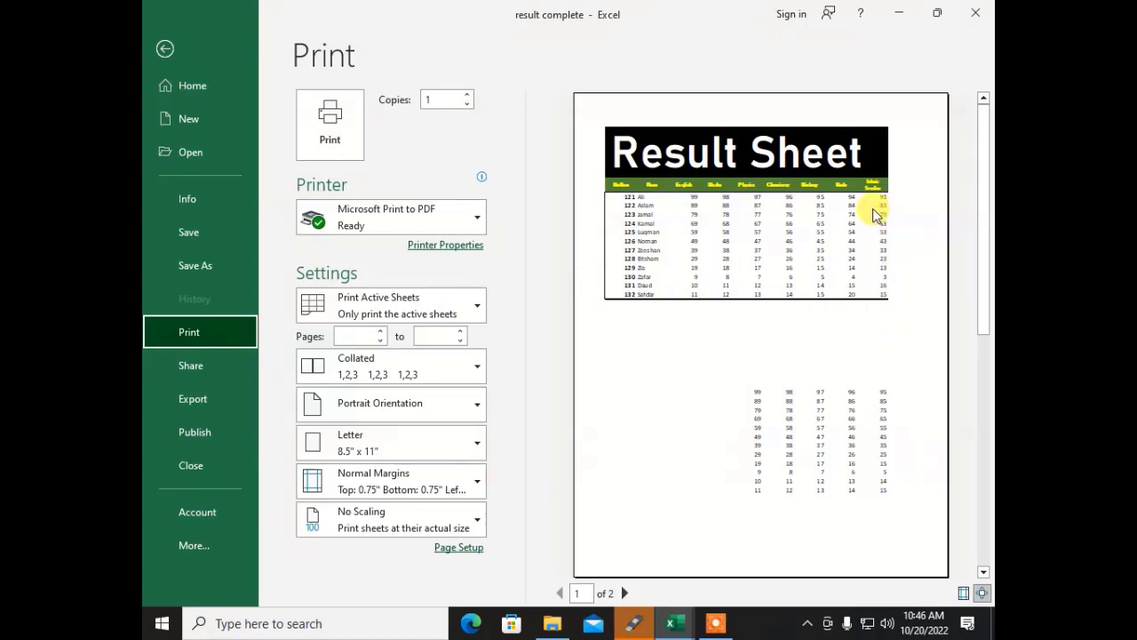
{"action": "left_click", "coordinate": [164, 49]}
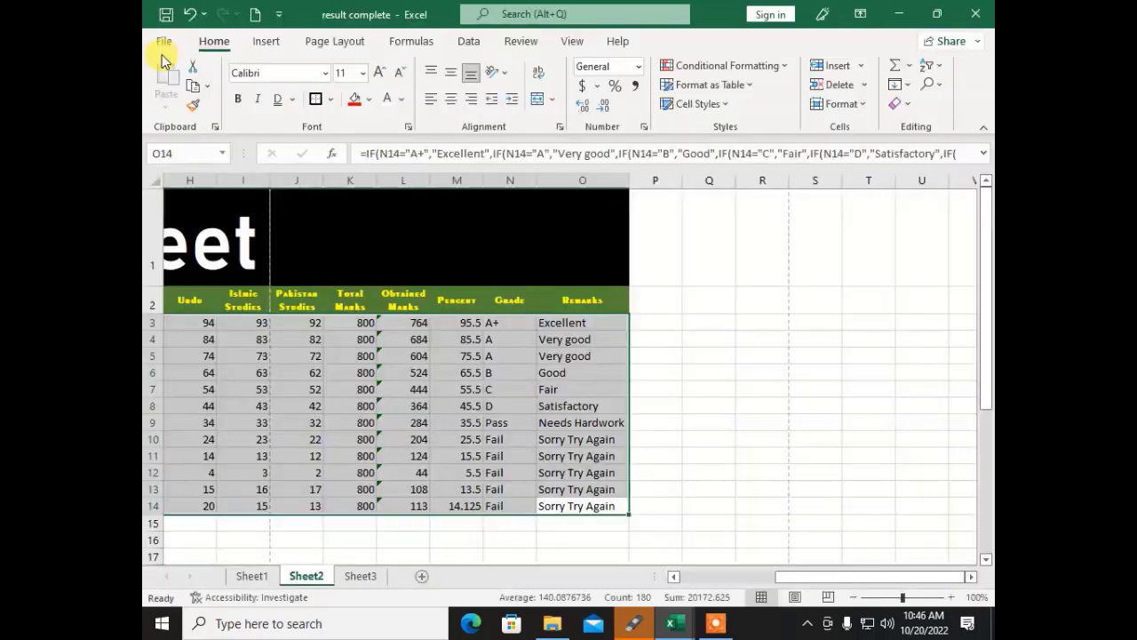
Step: Apply All Borders to A3:O14 and confirm the full grid in print preview
{"action": "left_click", "coordinate": [329, 101]}
{"action": "left_click", "coordinate": [343, 263]}
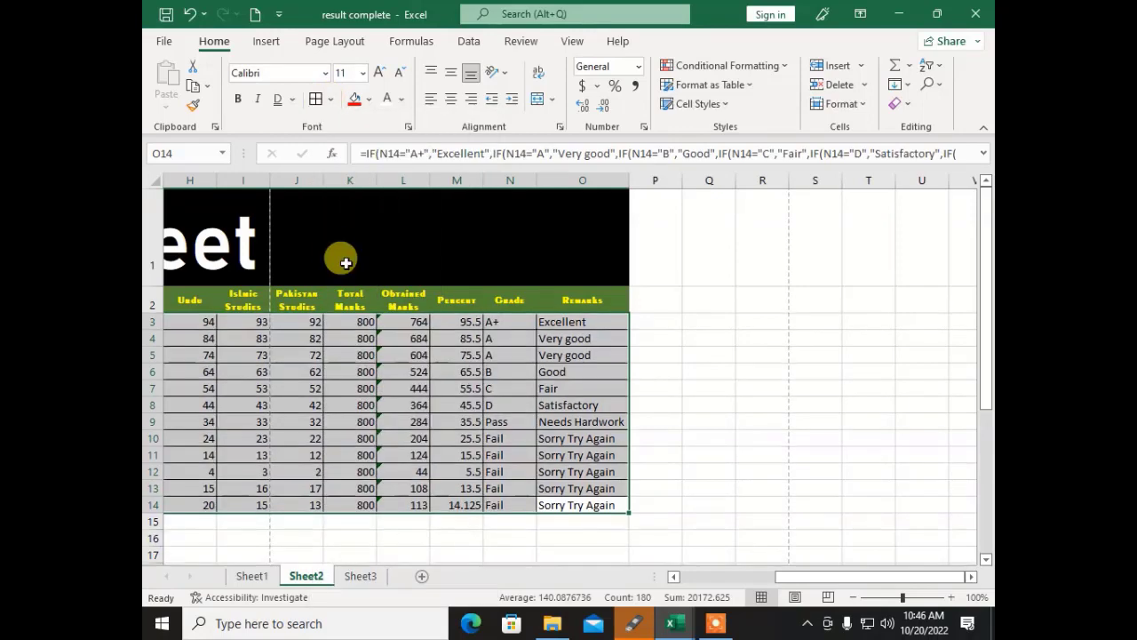
{"action": "left_click", "coordinate": [165, 42]}
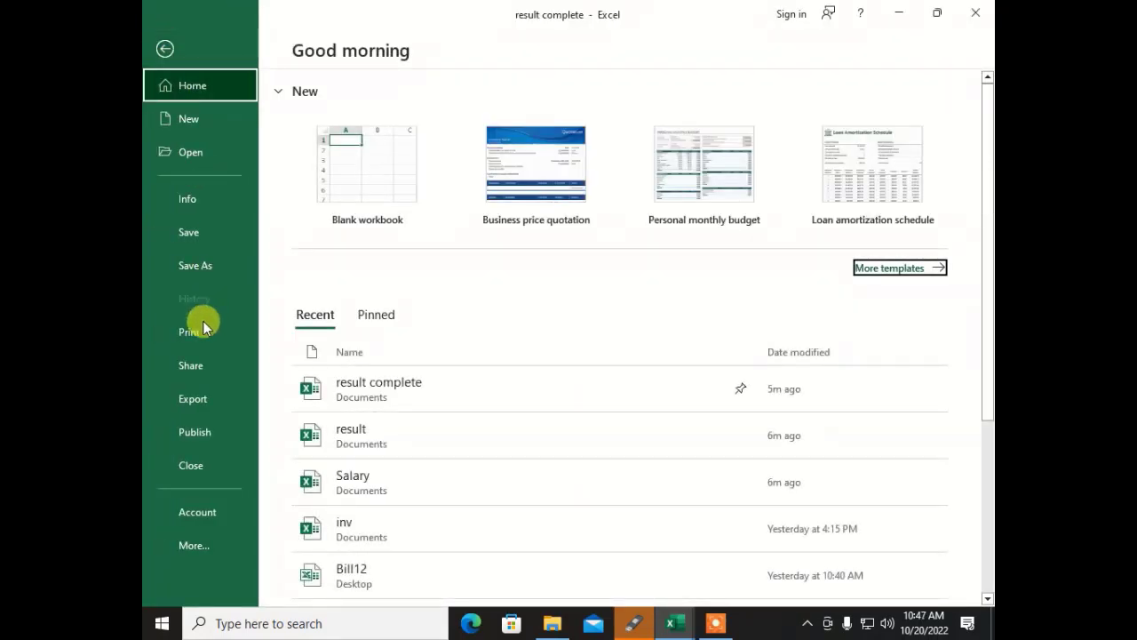
{"action": "left_click", "coordinate": [190, 330]}
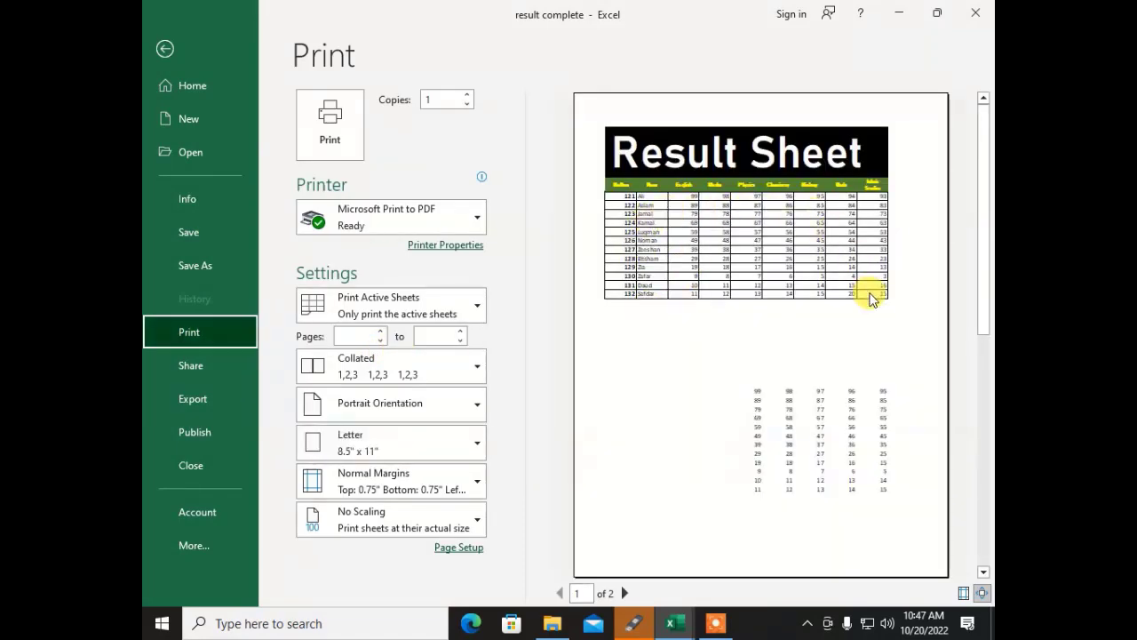
{"action": "left_click", "coordinate": [165, 50]}
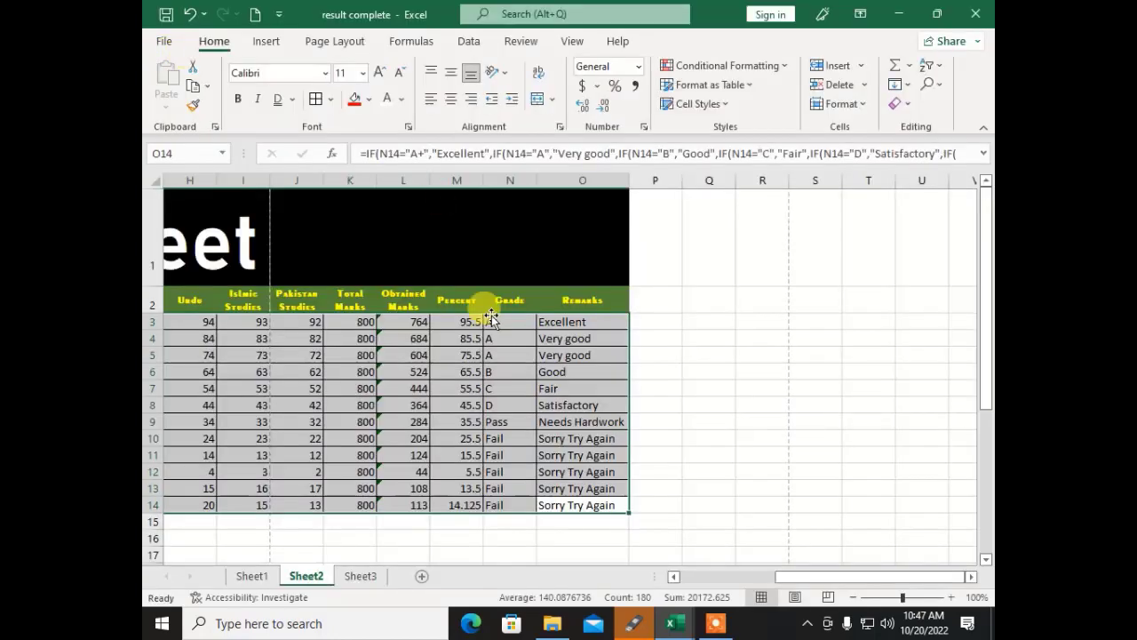
Step: Fill the Remarks cells O3:O14 with orange
{"action": "left_click", "coordinate": [491, 319]}
{"action": "left_click_drag", "start_coordinate": [546, 320], "coordinate": [570, 504]}
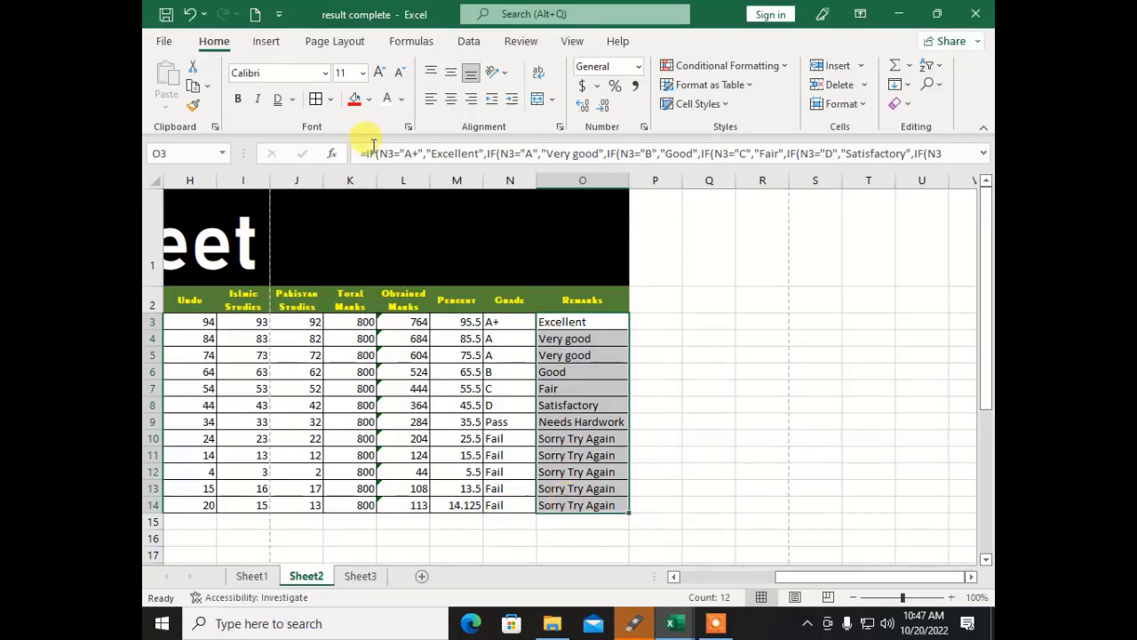
{"action": "left_click", "coordinate": [369, 99]}
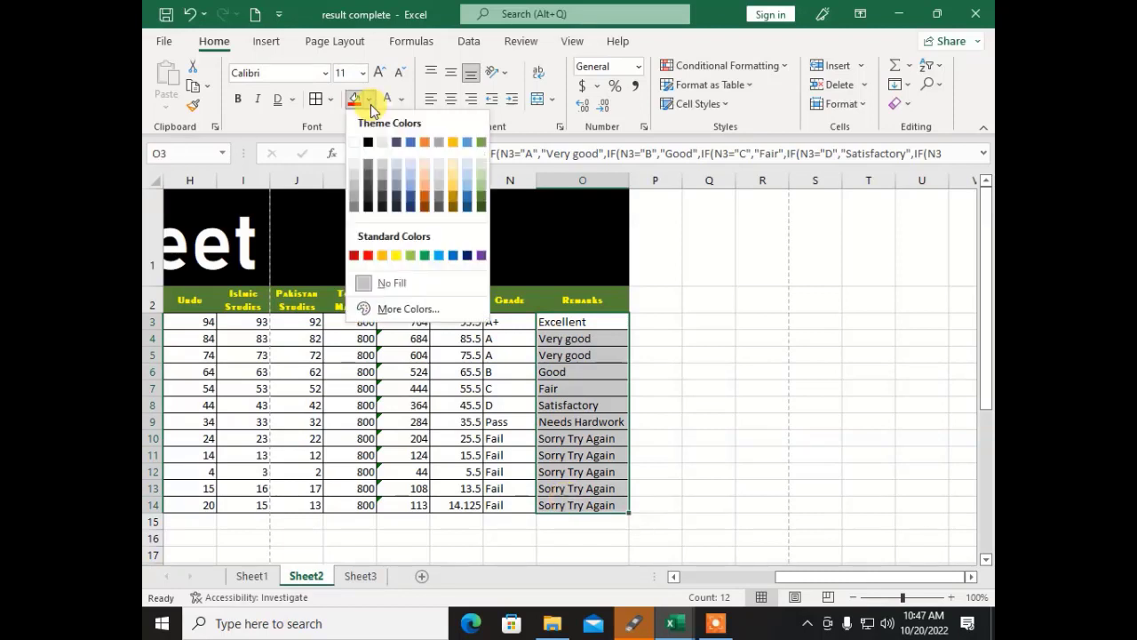
{"action": "left_click", "coordinate": [425, 184]}
Step: Make the Grade values in N3:N14 green and bold
{"action": "left_click", "coordinate": [488, 401]}
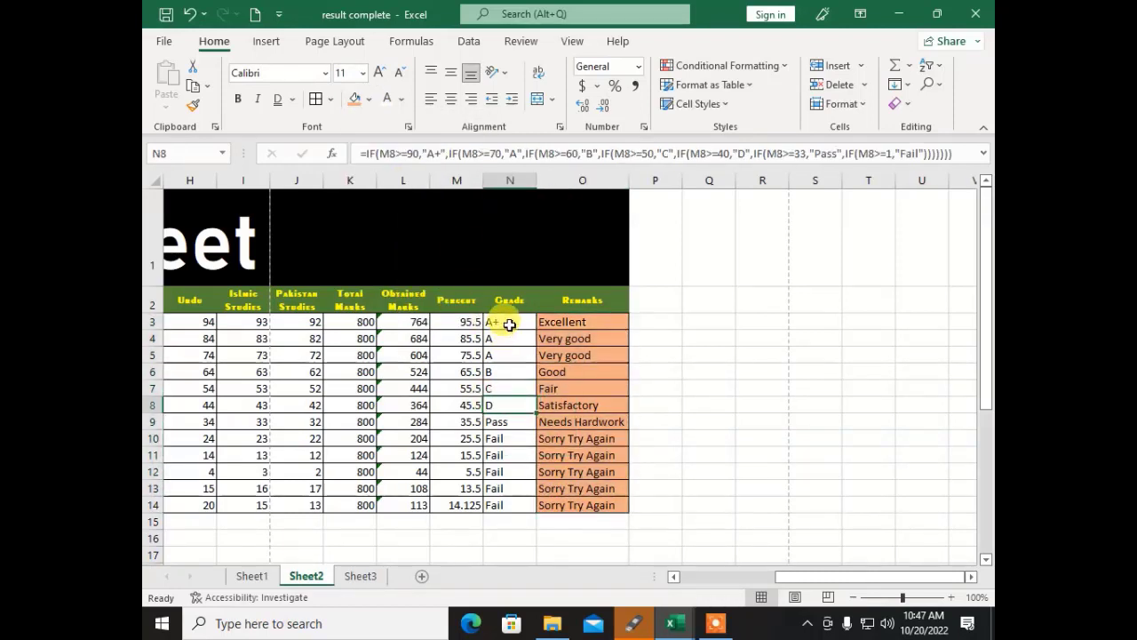
{"action": "left_click_drag", "start_coordinate": [509, 323], "coordinate": [506, 503]}
{"action": "left_click", "coordinate": [401, 99]}
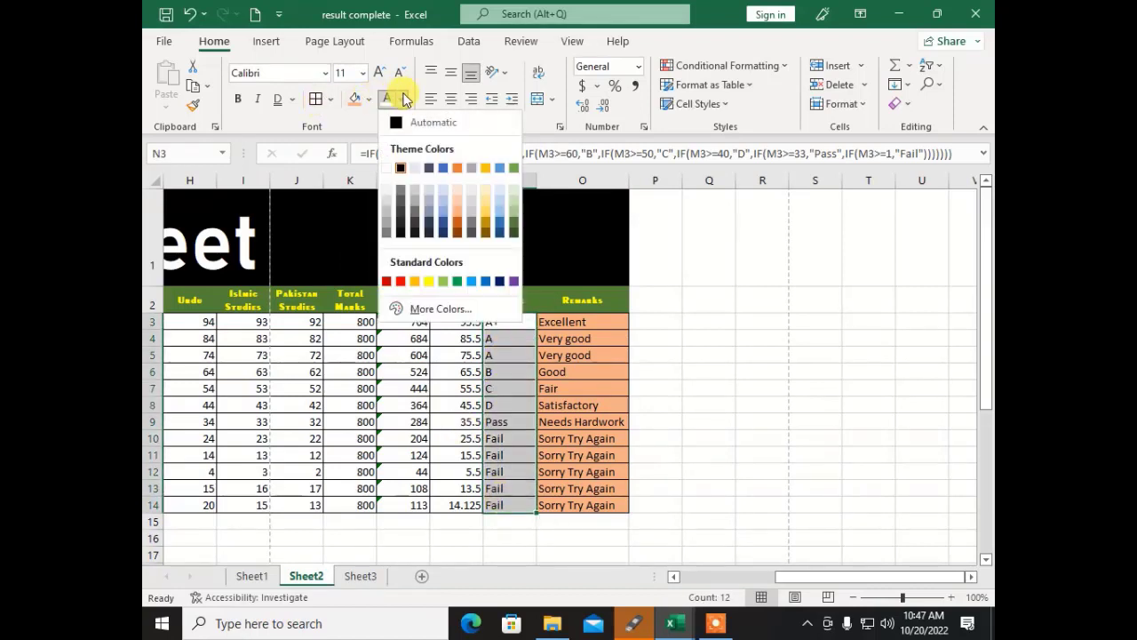
{"action": "left_click", "coordinate": [513, 229]}
{"action": "left_click", "coordinate": [238, 99]}
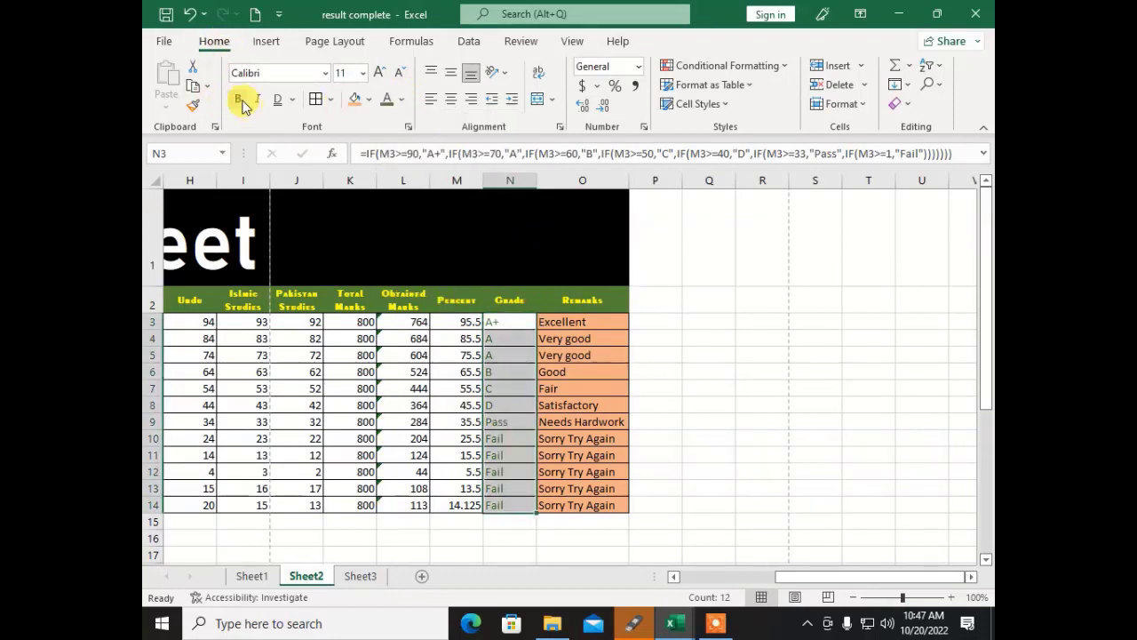
{"action": "left_click", "coordinate": [354, 354]}
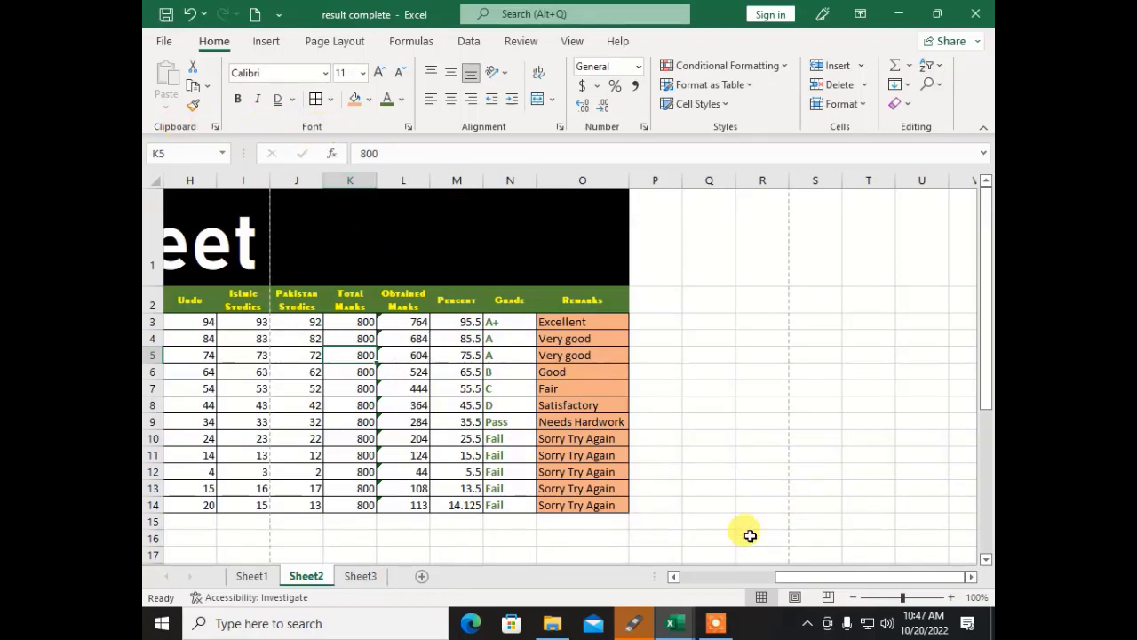
{"action": "left_click_drag", "start_coordinate": [802, 578], "coordinate": [681, 579]}
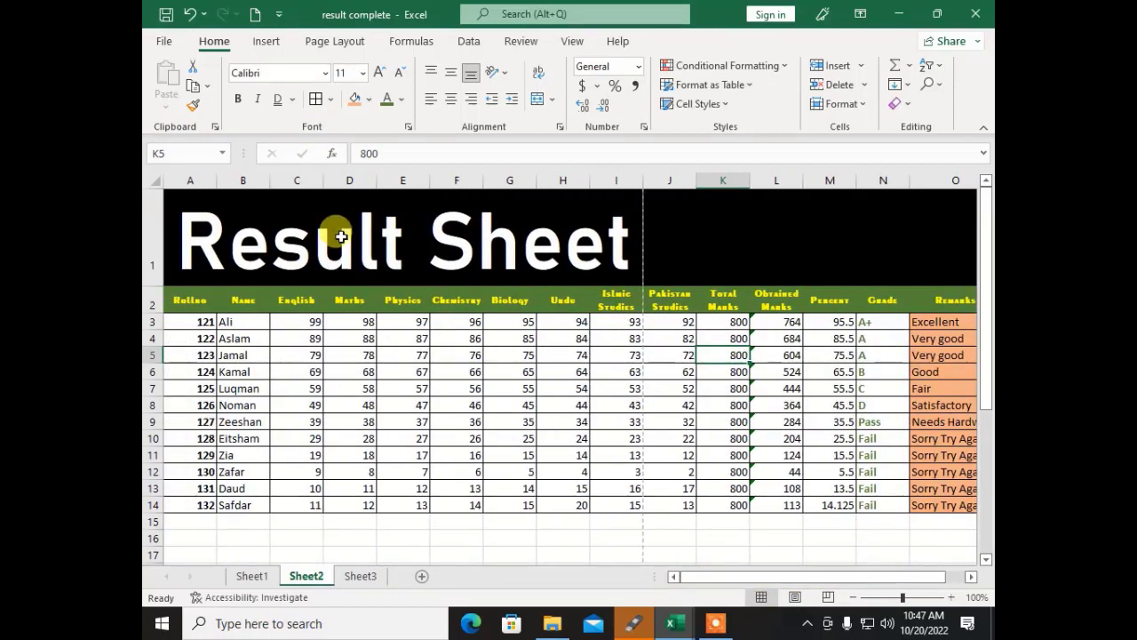
{"action": "left_click", "coordinate": [298, 333]}
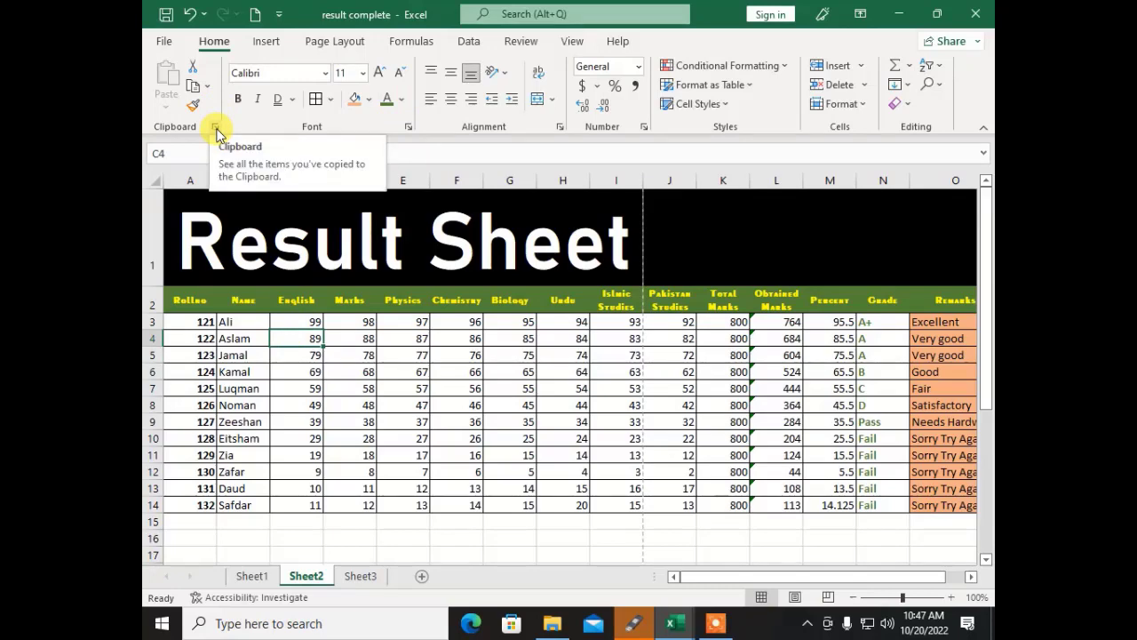
{"action": "left_click", "coordinate": [409, 131]}
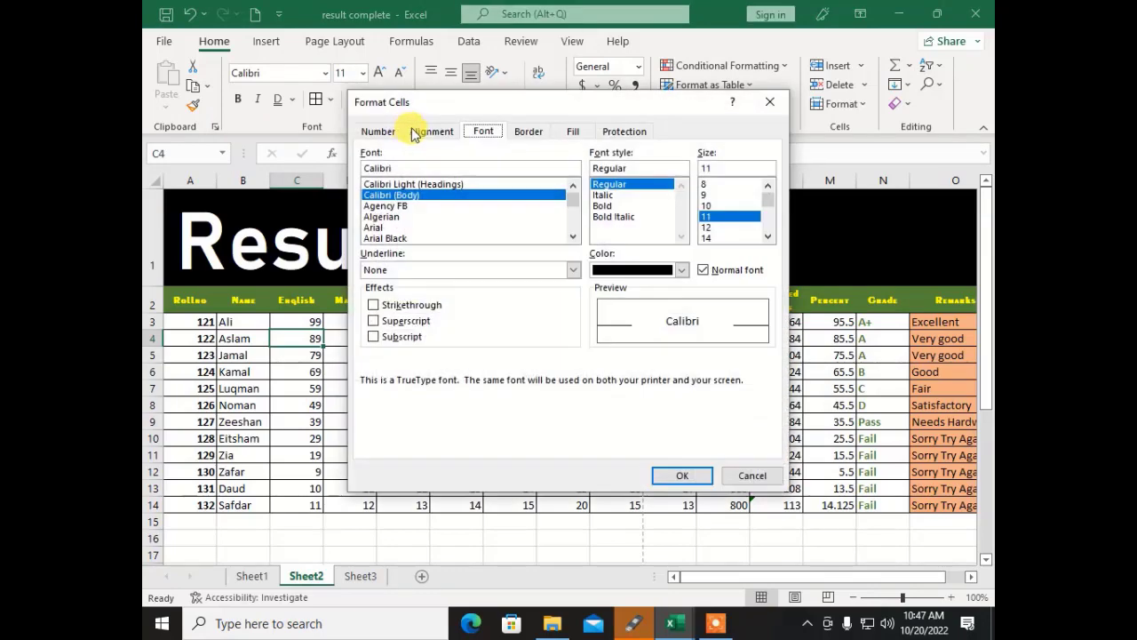
{"action": "left_click_drag", "start_coordinate": [445, 108], "coordinate": [587, 30]}
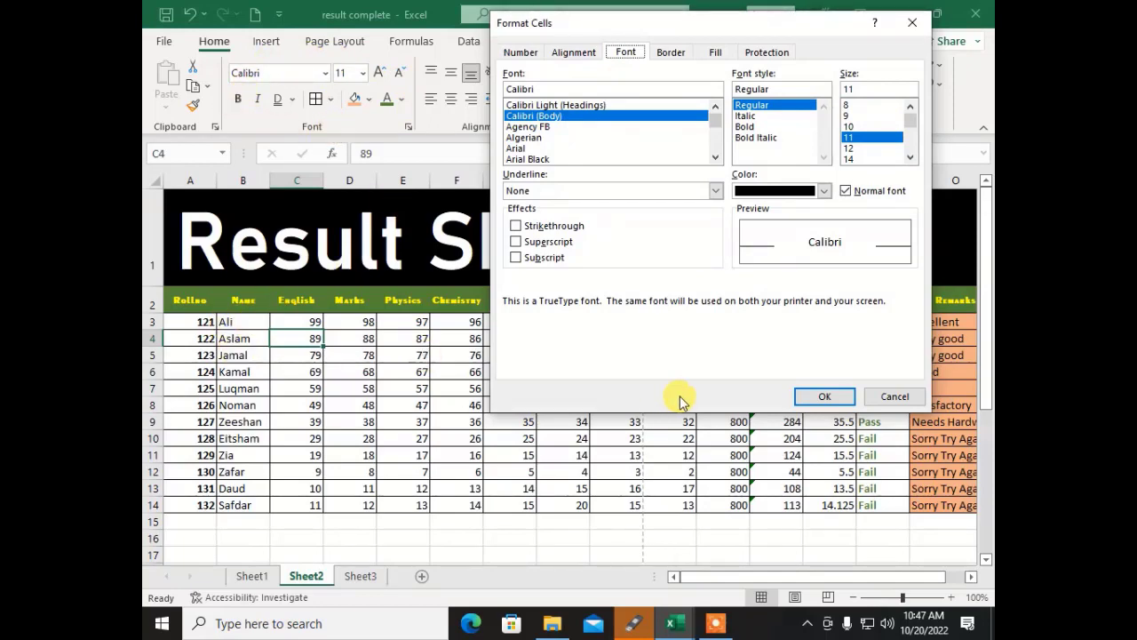
{"action": "left_click", "coordinate": [888, 396]}
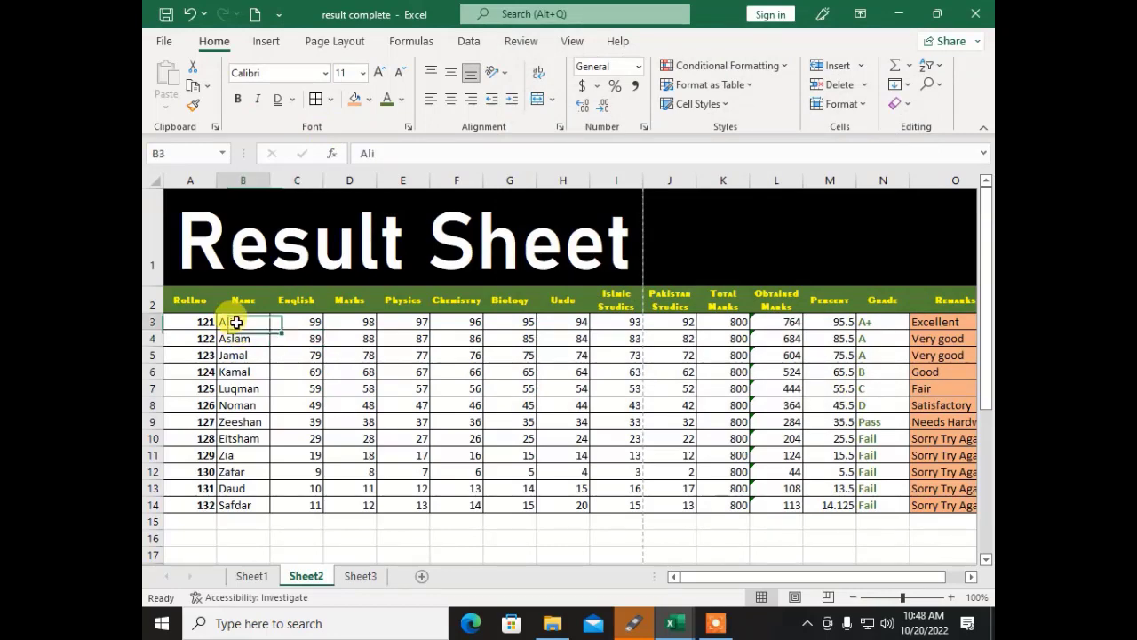
Step: Set the student names B3:B14 to blue Bahnschrift Light, Light Bold, size 12
{"action": "left_click_drag", "start_coordinate": [229, 322], "coordinate": [236, 505]}
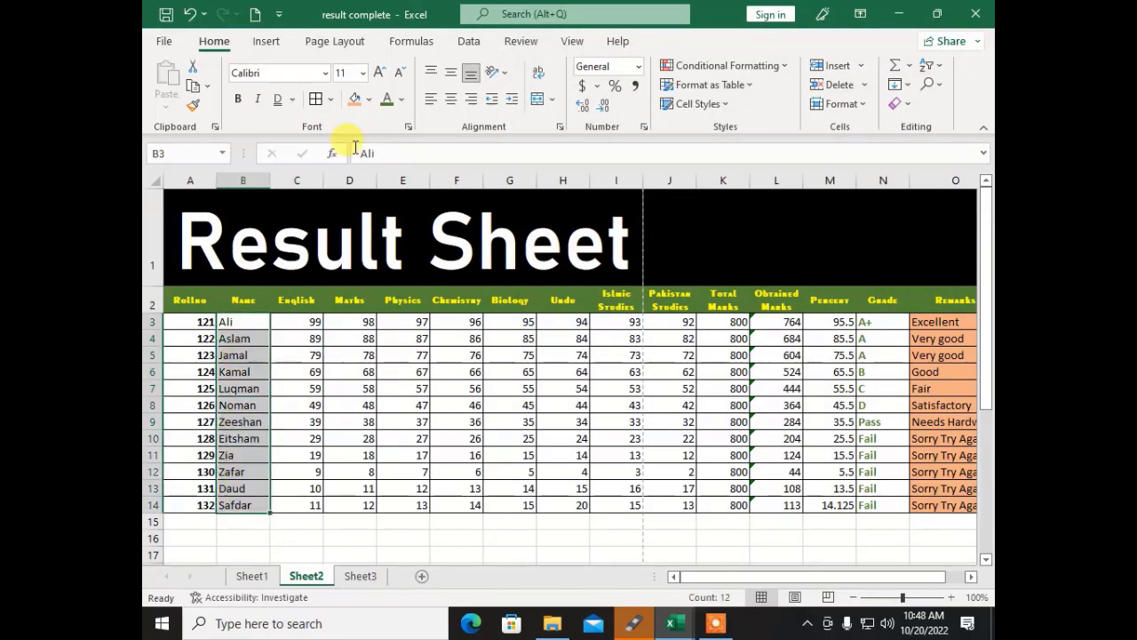
{"action": "left_click", "coordinate": [407, 126]}
{"action": "scroll", "coordinate": [562, 123], "scroll_direction": "down", "scroll_amount": 3}
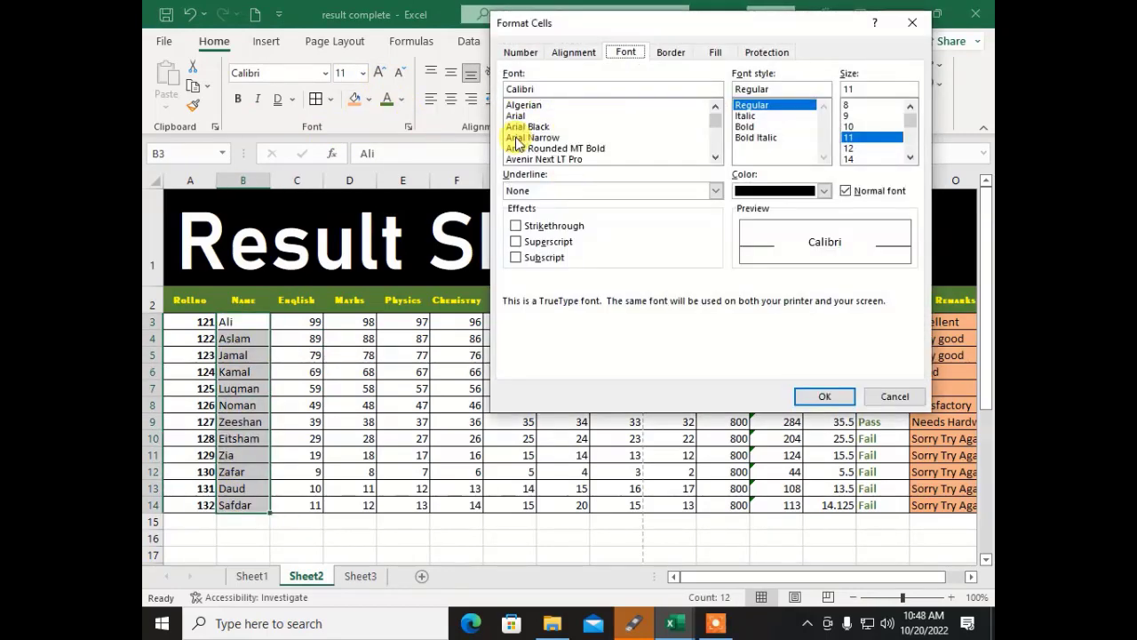
{"action": "left_click", "coordinate": [543, 127]}
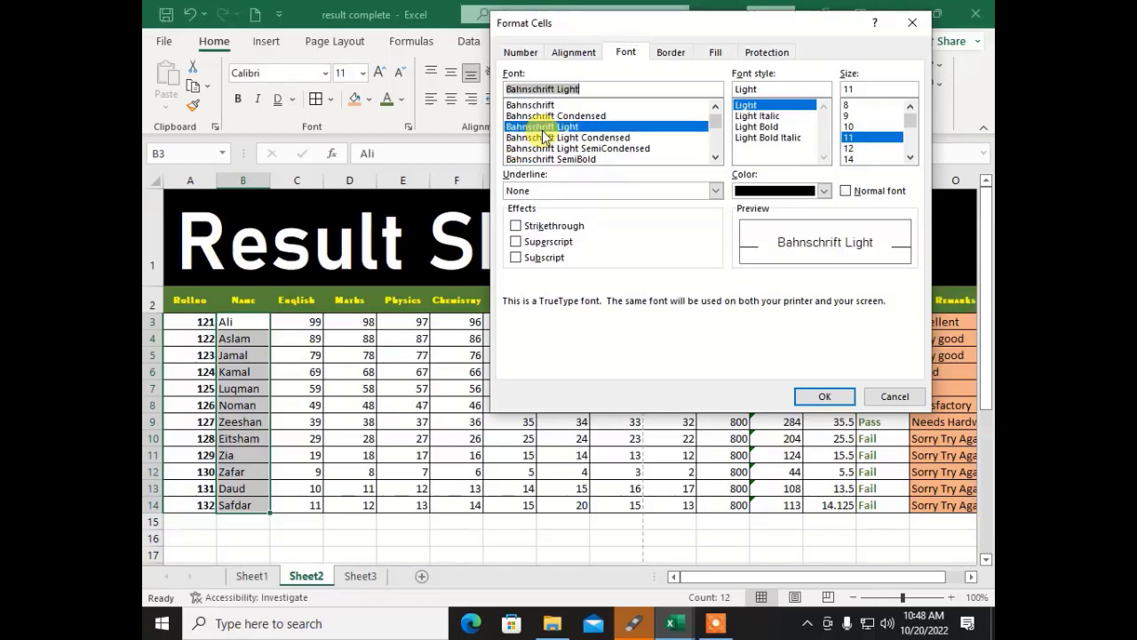
{"action": "left_click", "coordinate": [762, 126]}
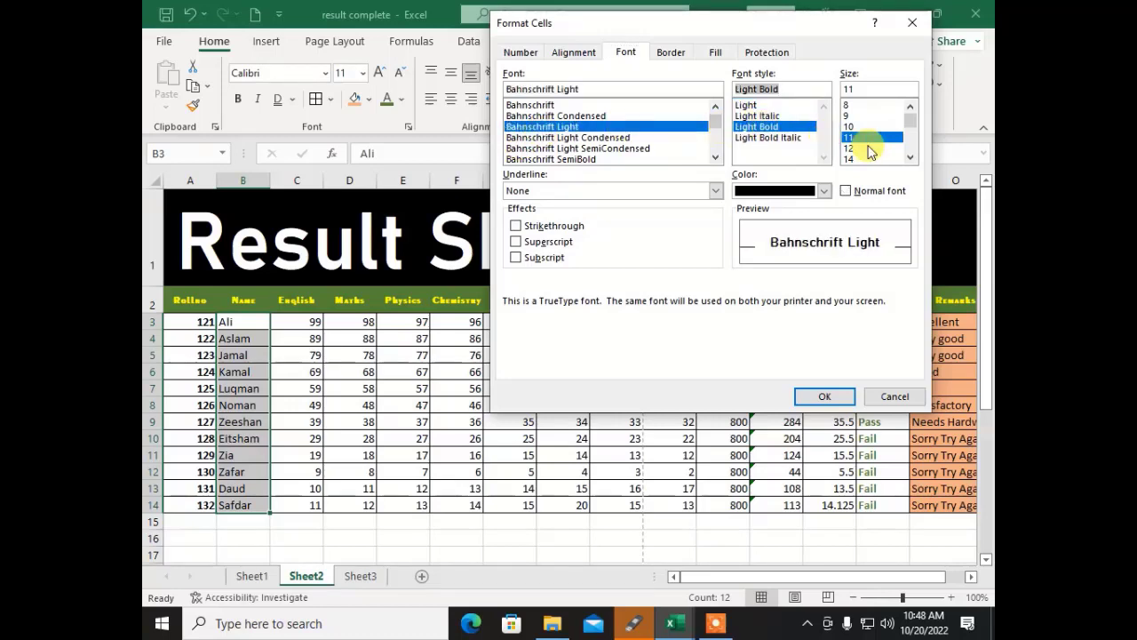
{"action": "left_click", "coordinate": [858, 147]}
{"action": "left_click", "coordinate": [824, 190]}
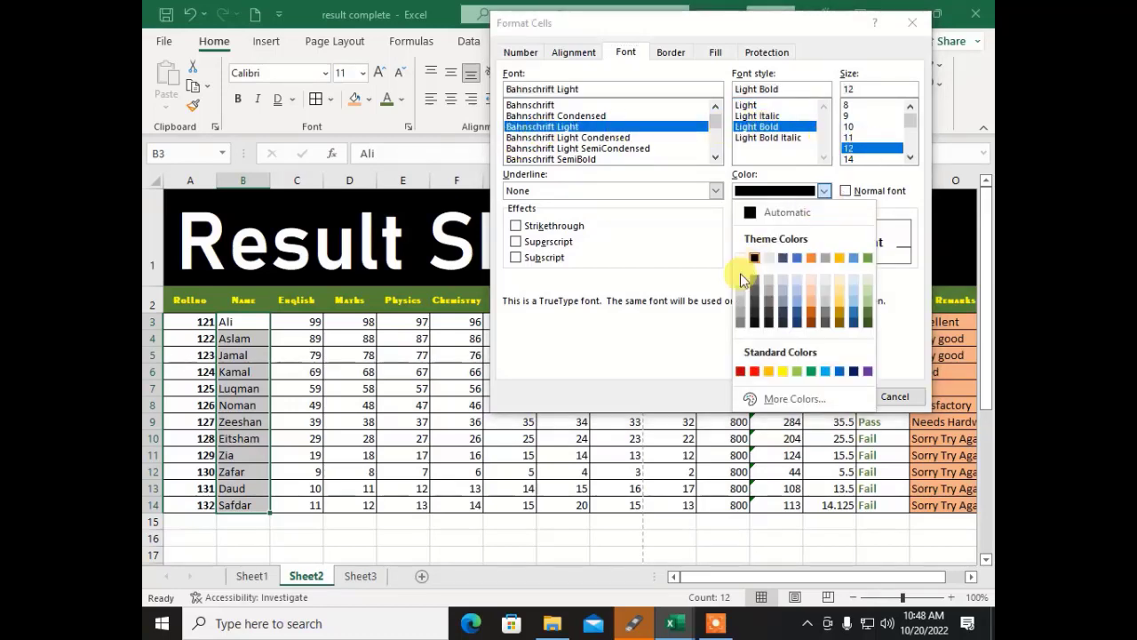
{"action": "left_click", "coordinate": [854, 311]}
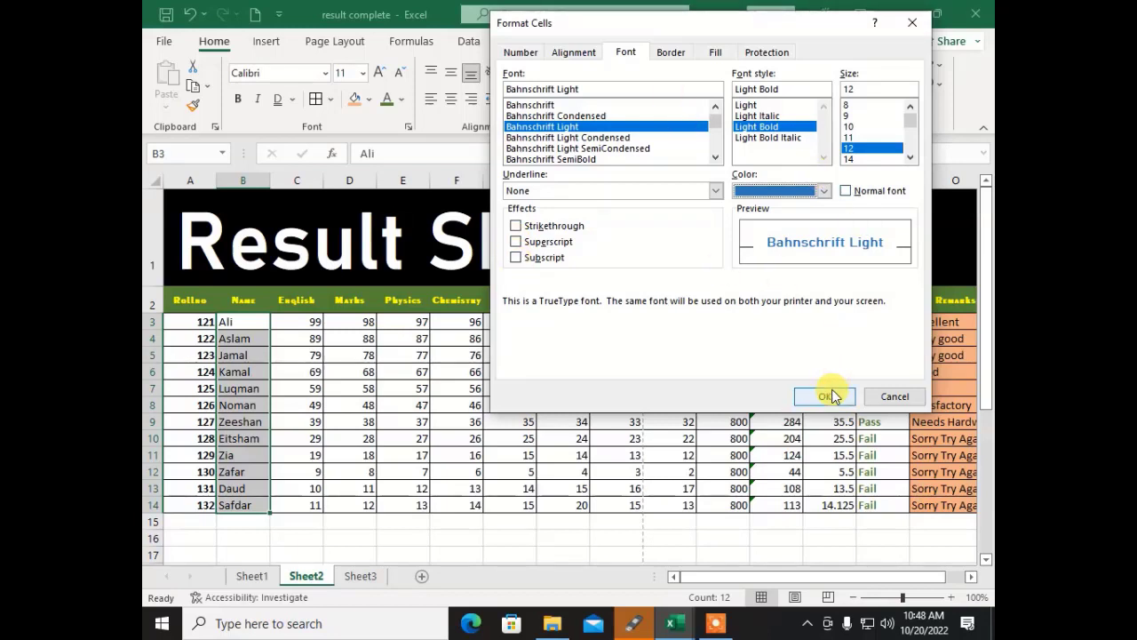
Step: Give the student names a light green background and apply the formatting
{"action": "left_click", "coordinate": [669, 51]}
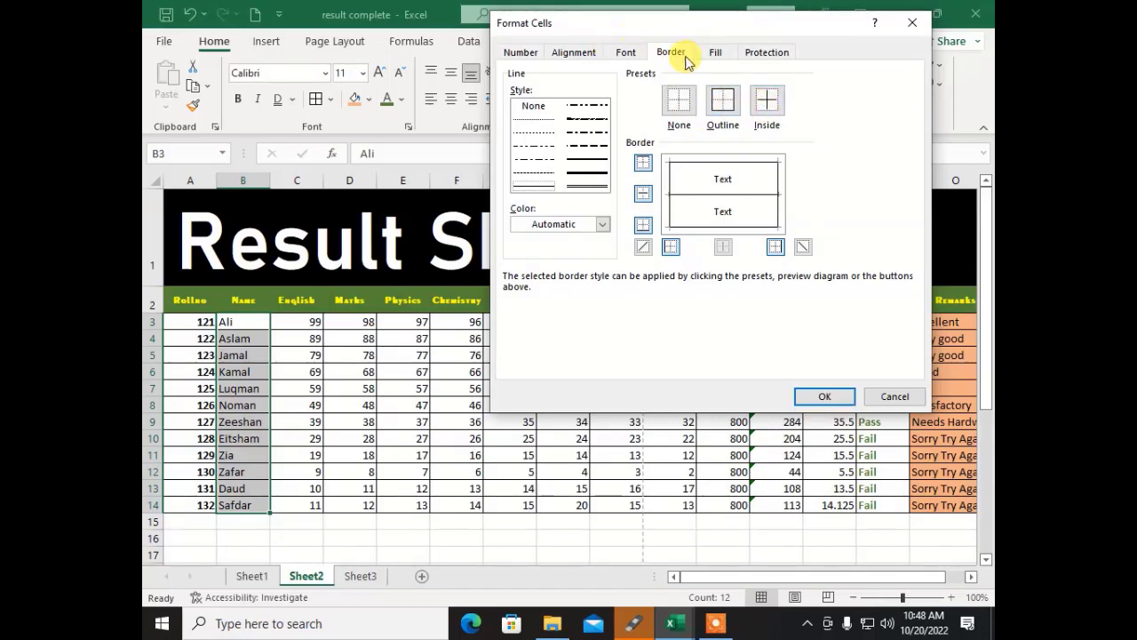
{"action": "left_click", "coordinate": [713, 51]}
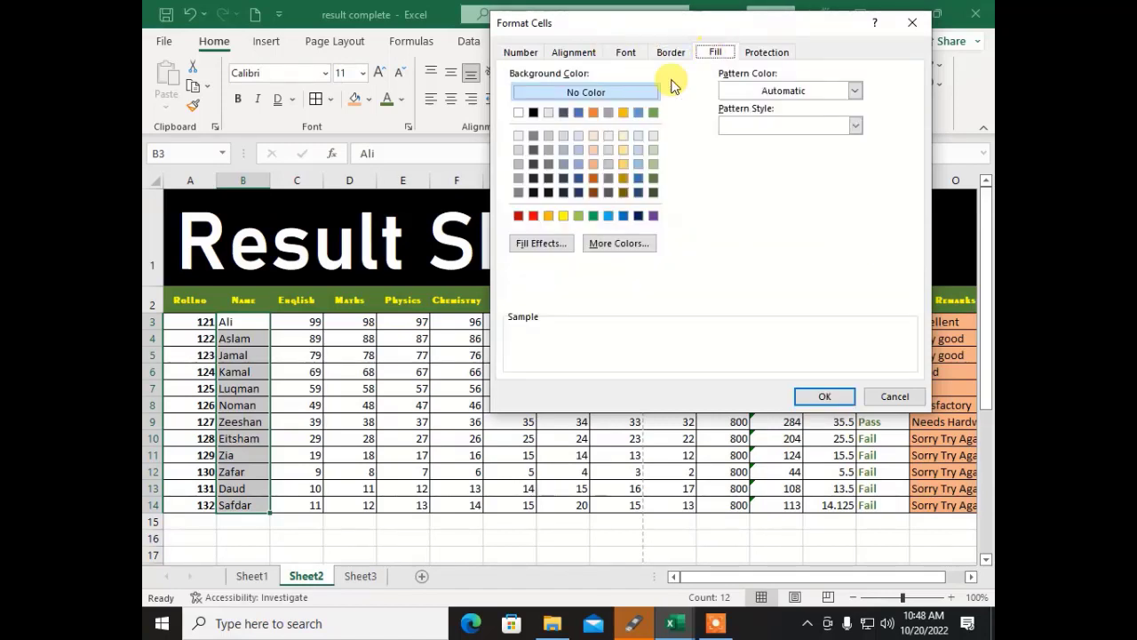
{"action": "left_click", "coordinate": [652, 164]}
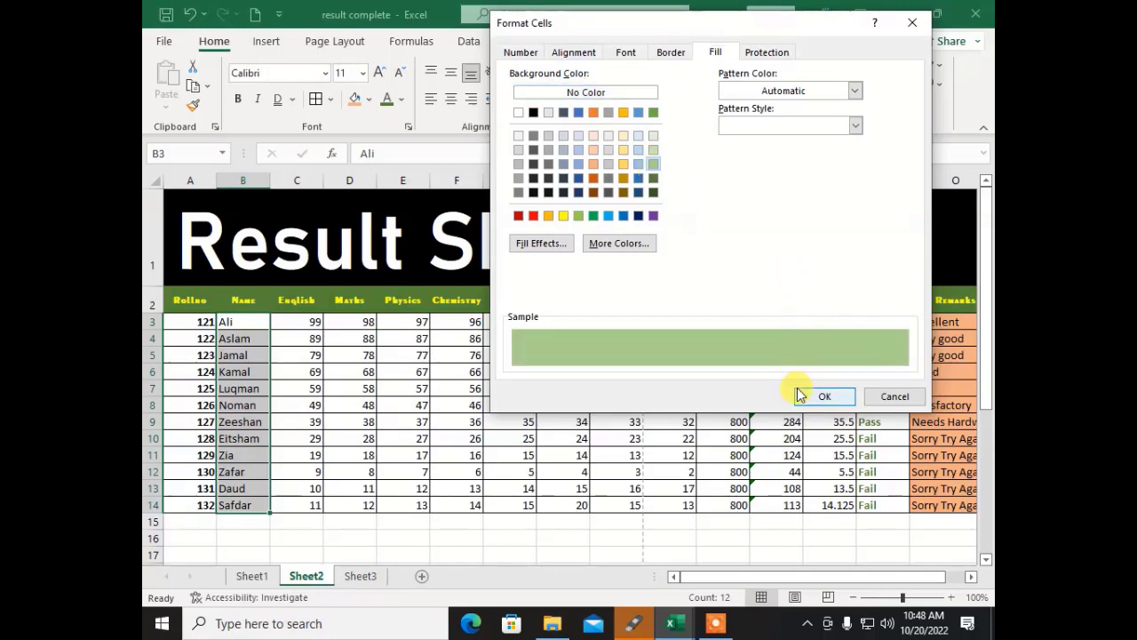
{"action": "left_click", "coordinate": [824, 396]}
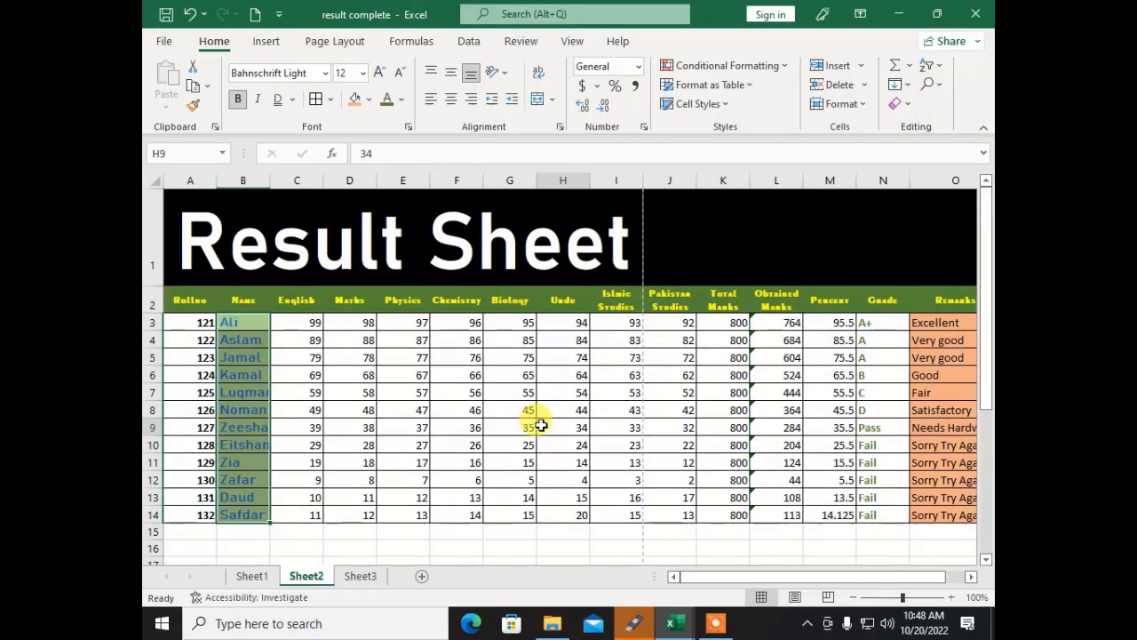
{"action": "left_click", "coordinate": [541, 426]}
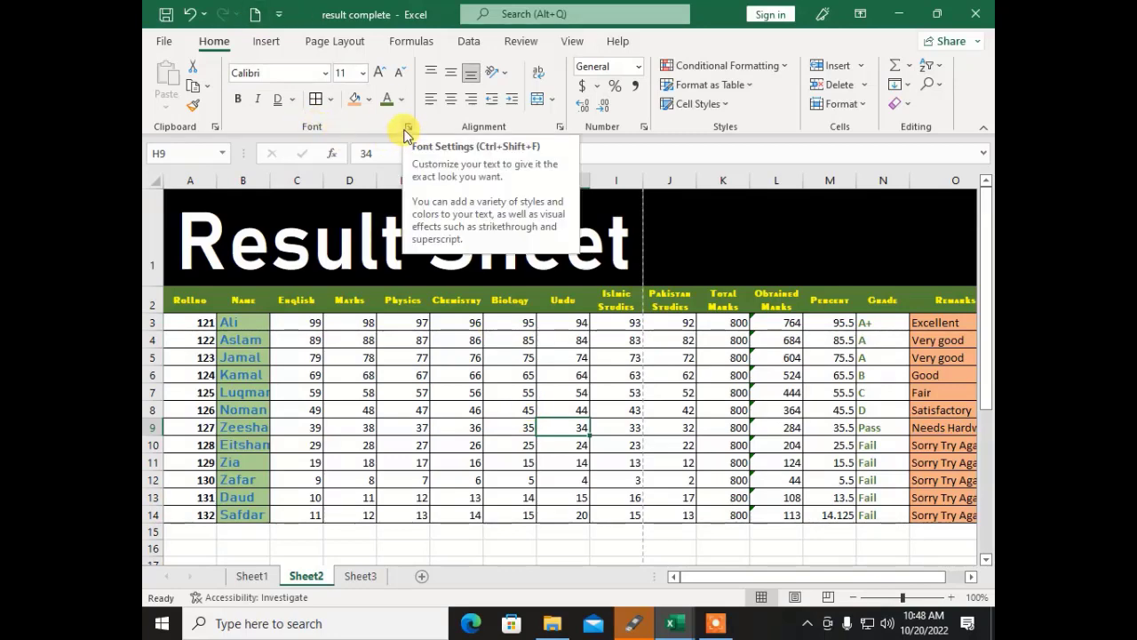
{"action": "left_click", "coordinate": [214, 126]}
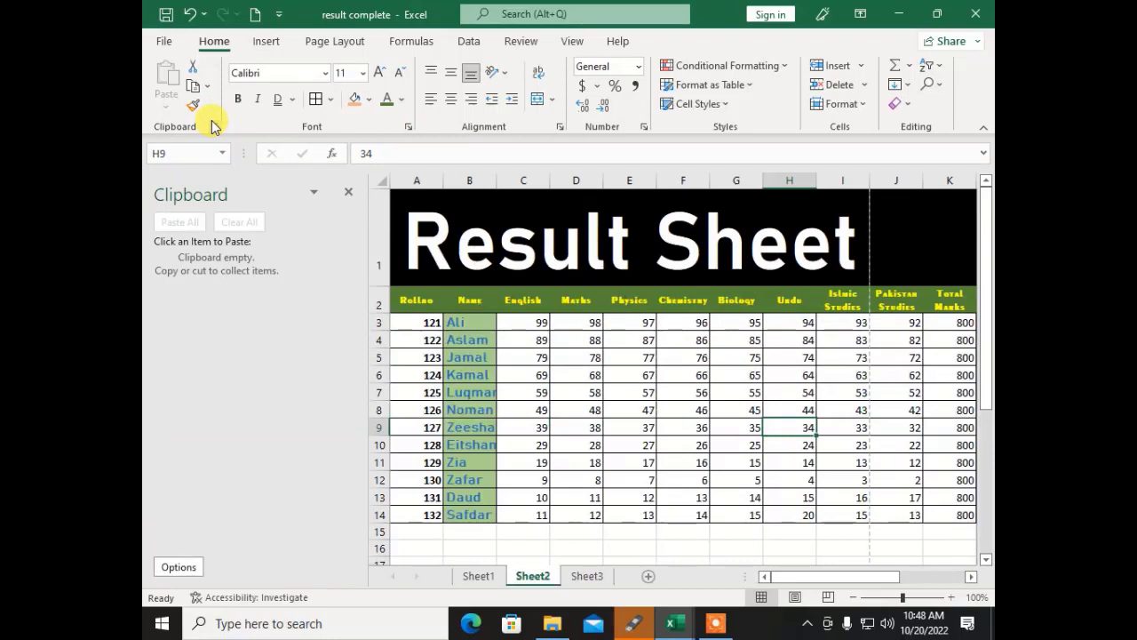
{"action": "left_click", "coordinate": [346, 192]}
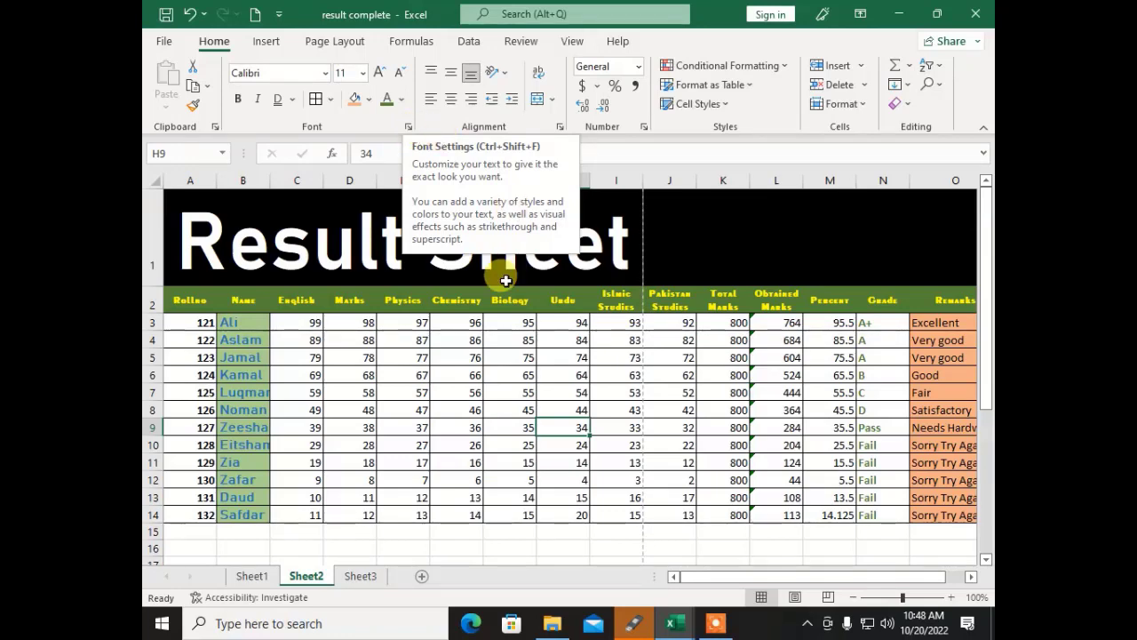
{"action": "left_click", "coordinate": [462, 355]}
{"action": "left_click", "coordinate": [712, 623]}
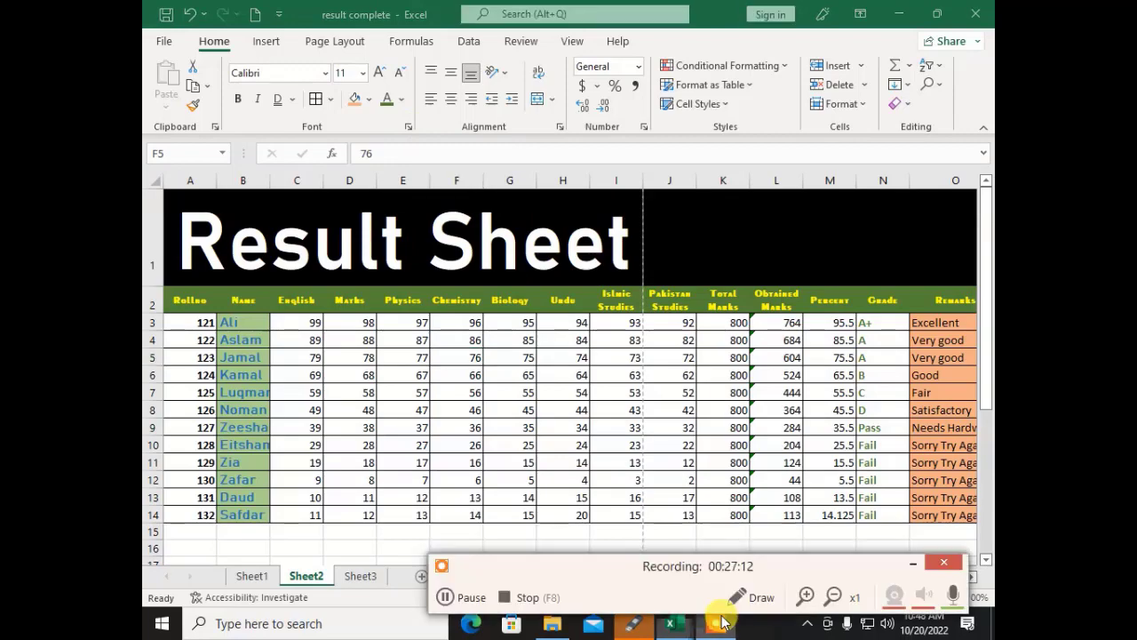
{"action": "left_click", "coordinate": [527, 598]}
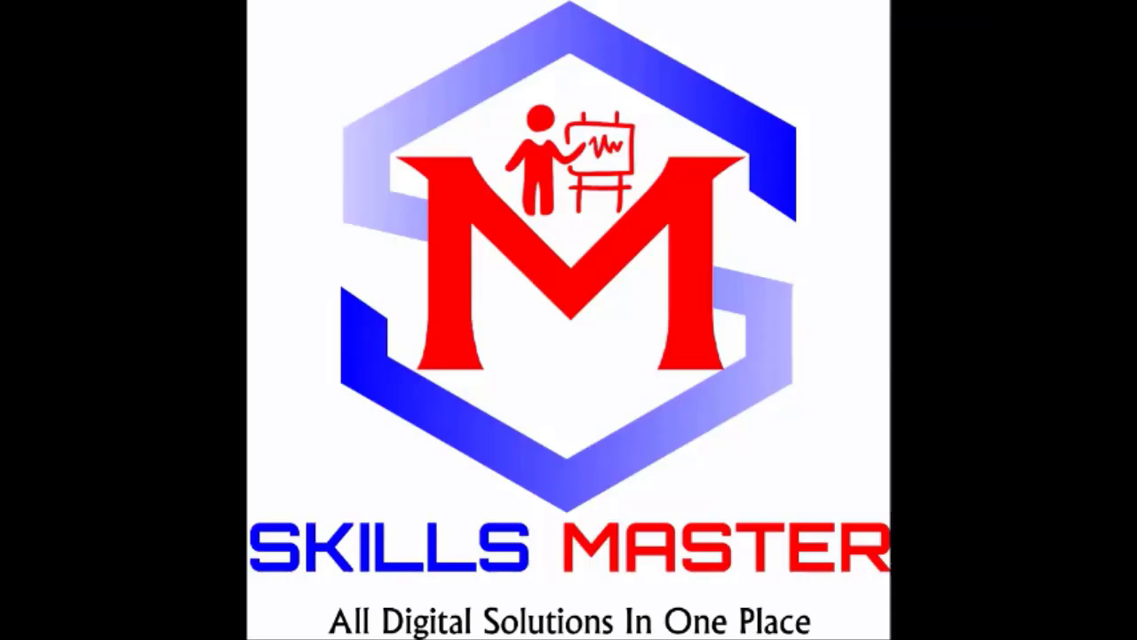